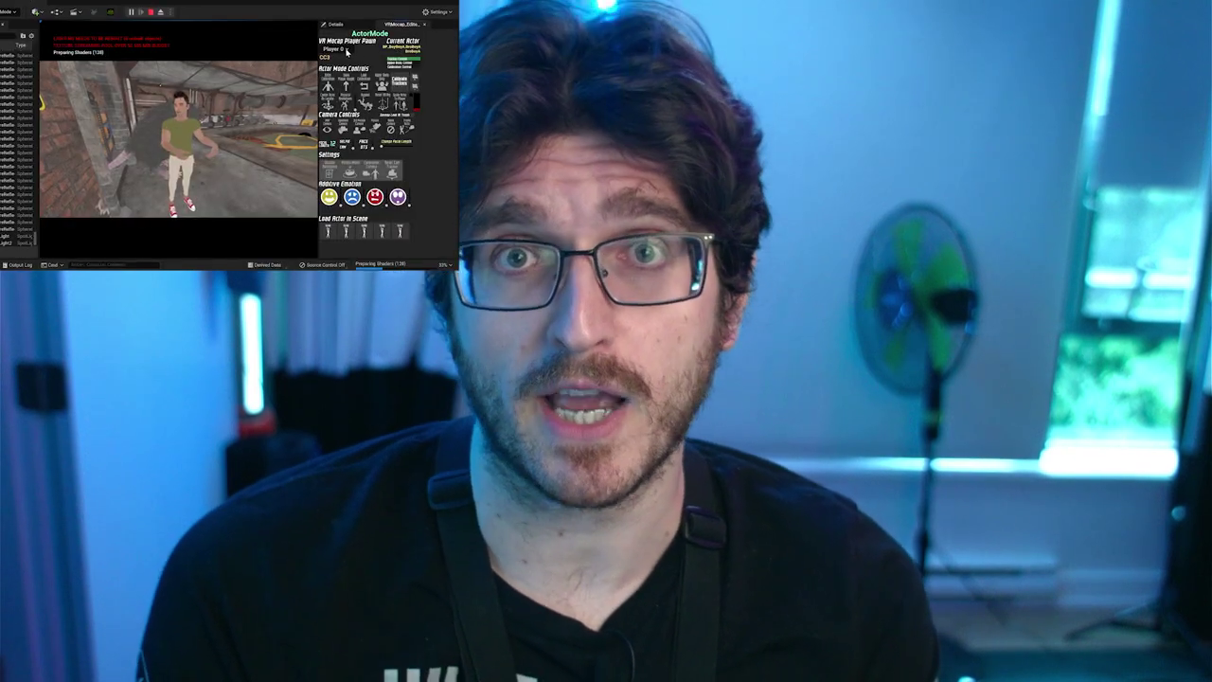
Assign the VR Mocap Player Pawn to Player 0 in the ActorMode widget.
left_click(333, 48)
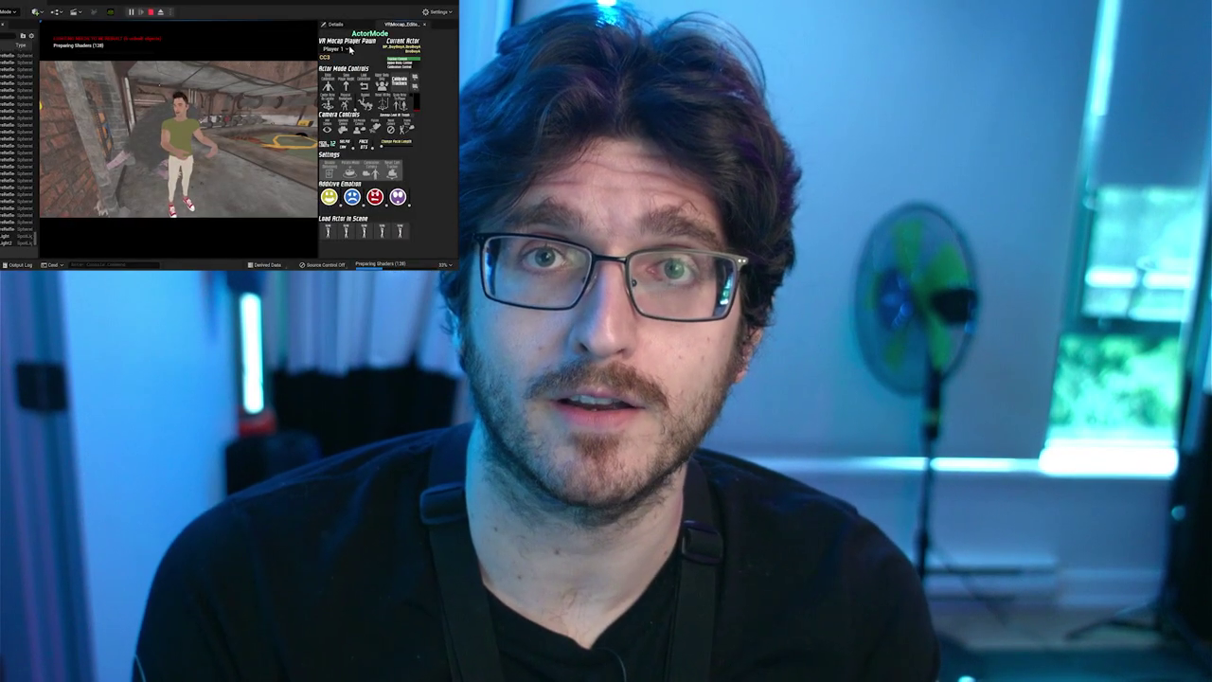
left_click(343, 65)
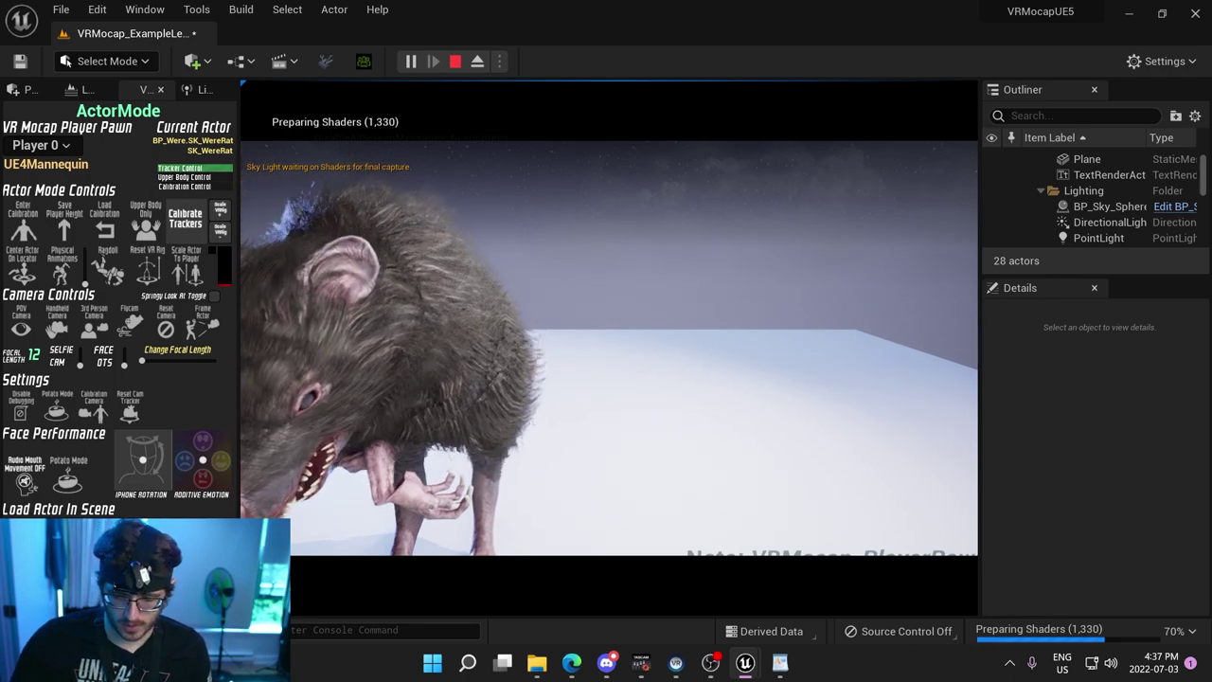
Free the mouse with Shift+F1 and switch Audio Mouth Movement on.
key("shift+F1")
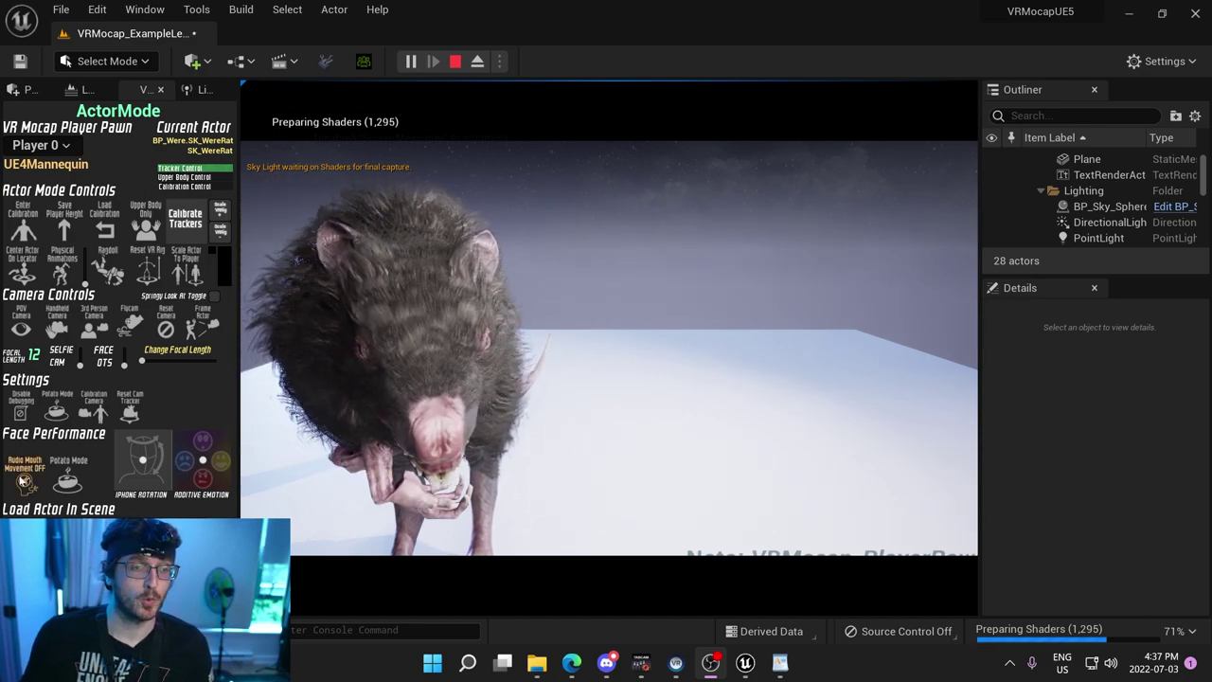
left_click(24, 481)
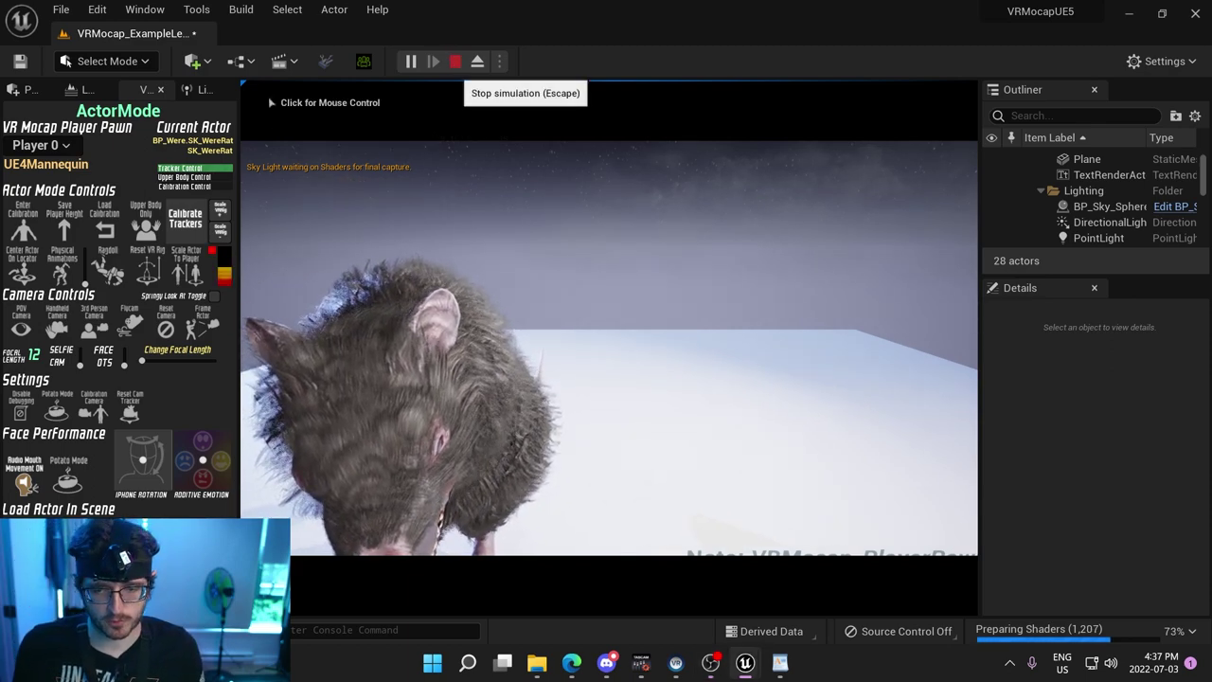
Stop play and select the SK_WereRat mesh component of BP_Were.
left_click(454, 61)
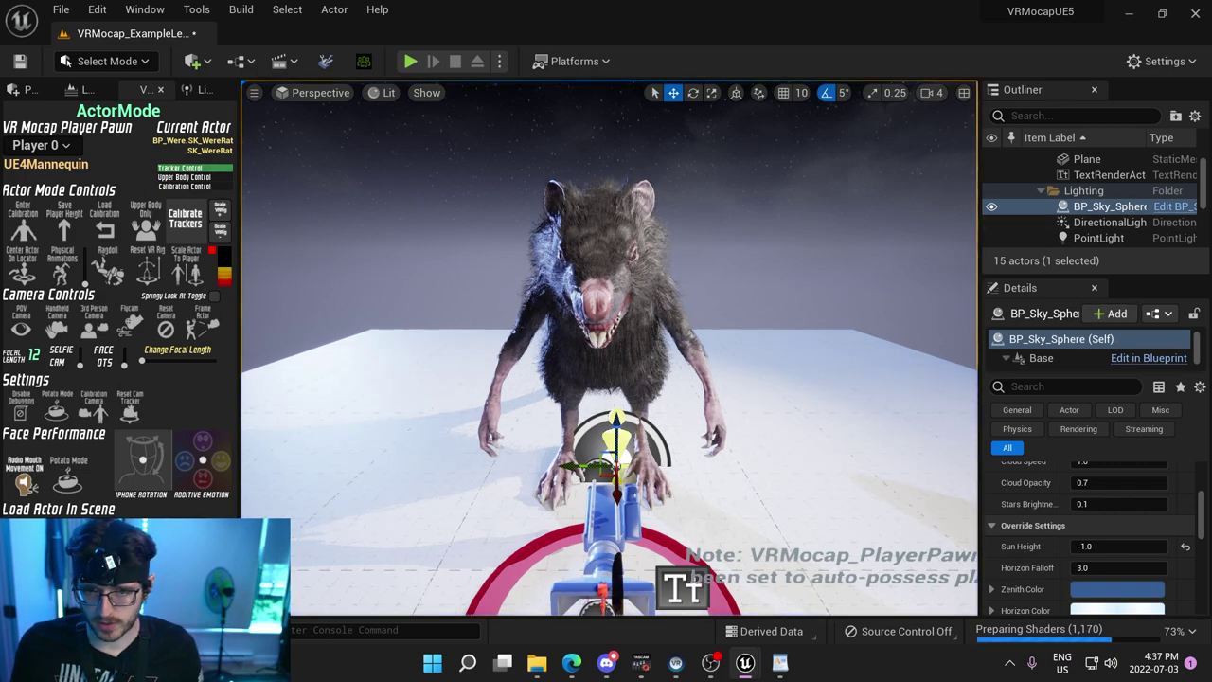
left_click(601, 312)
scroll(1070, 354, "down", 1)
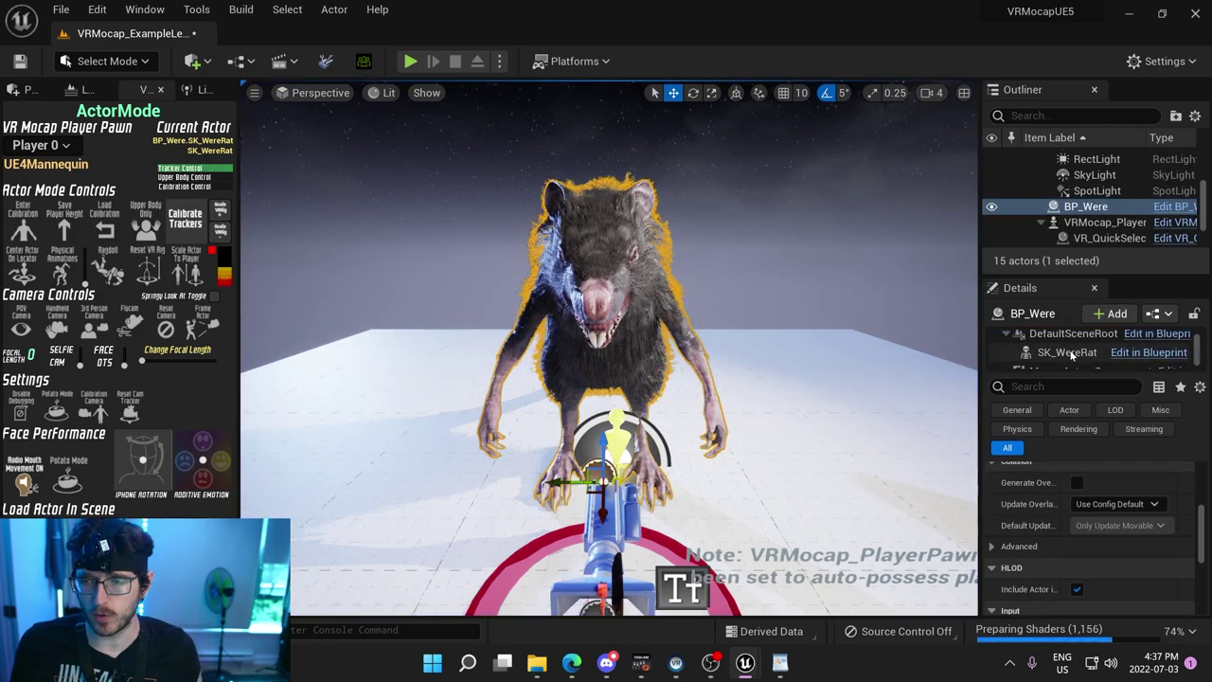
left_click(1071, 354)
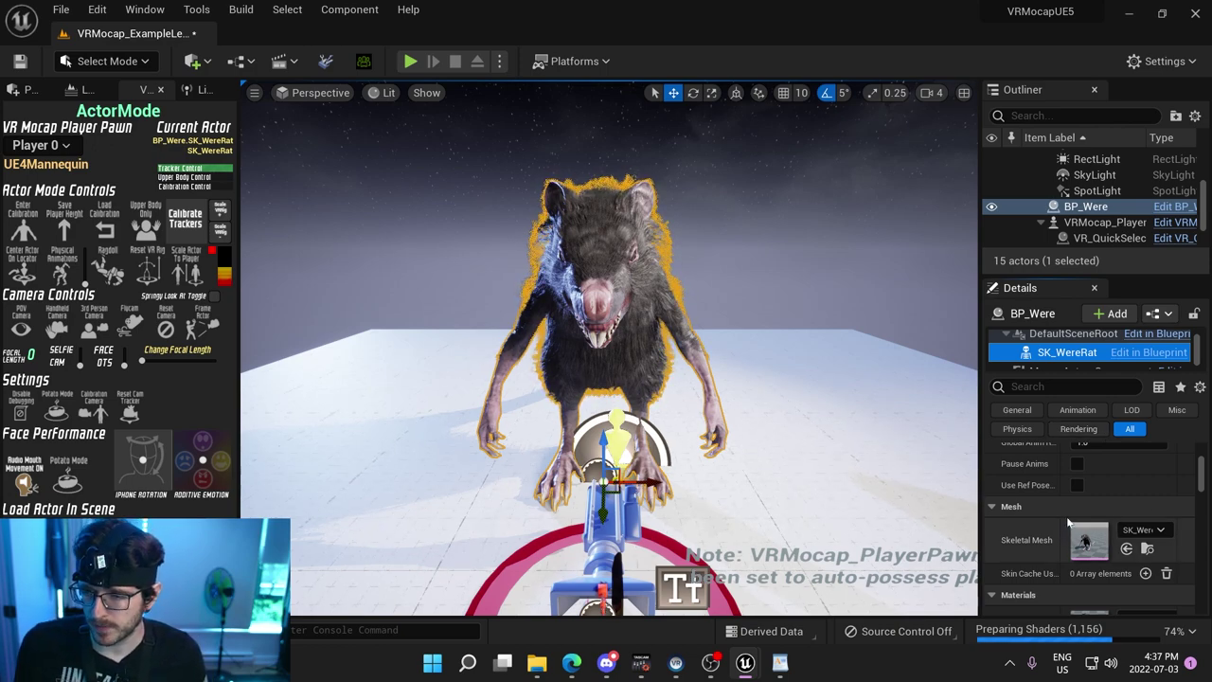
Browse to its Anim Class and view VRMocap_UE4Mannequin_AnimBP's face sections in the AnimGraph.
scroll(1064, 564, "down", 2)
scroll(1067, 564, "down", 5)
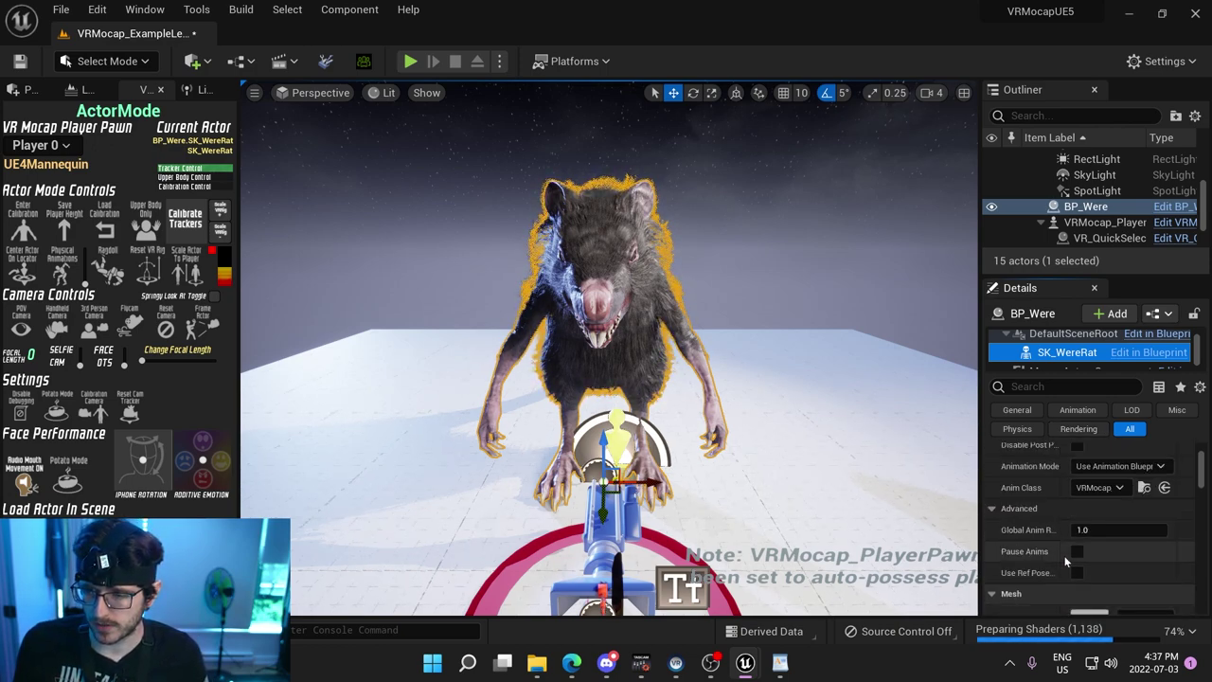
left_click(1163, 538)
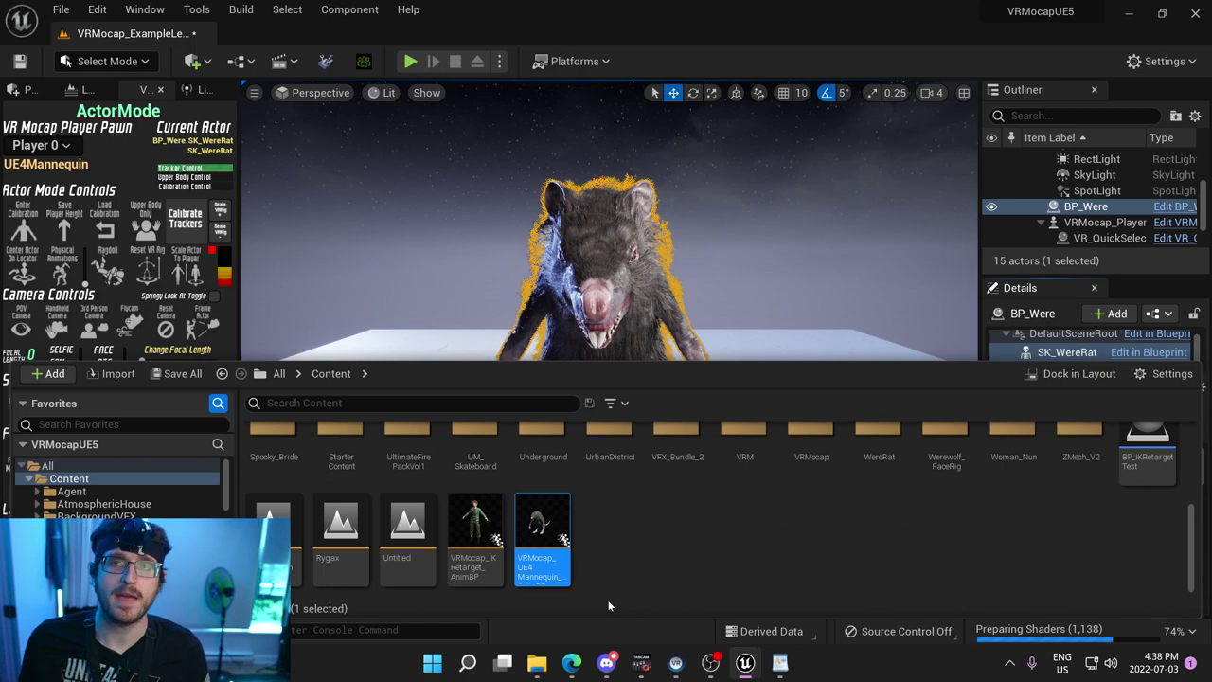
left_click(651, 85)
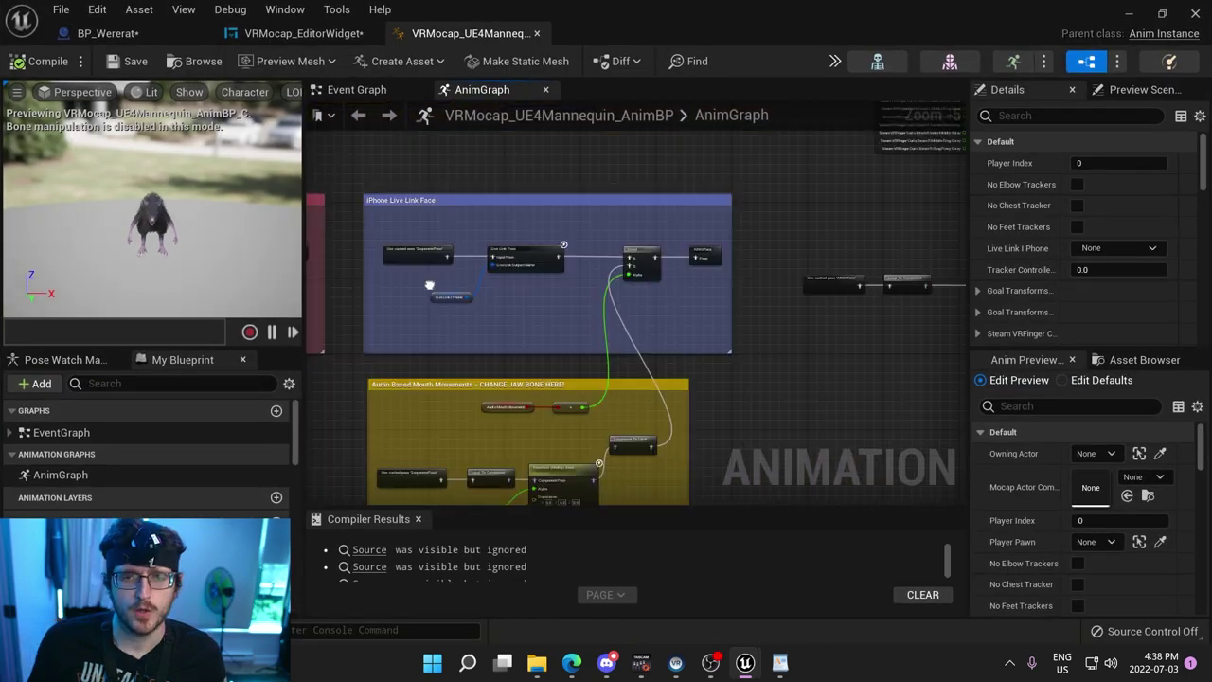
right_click_drag(429, 285, 518, 224)
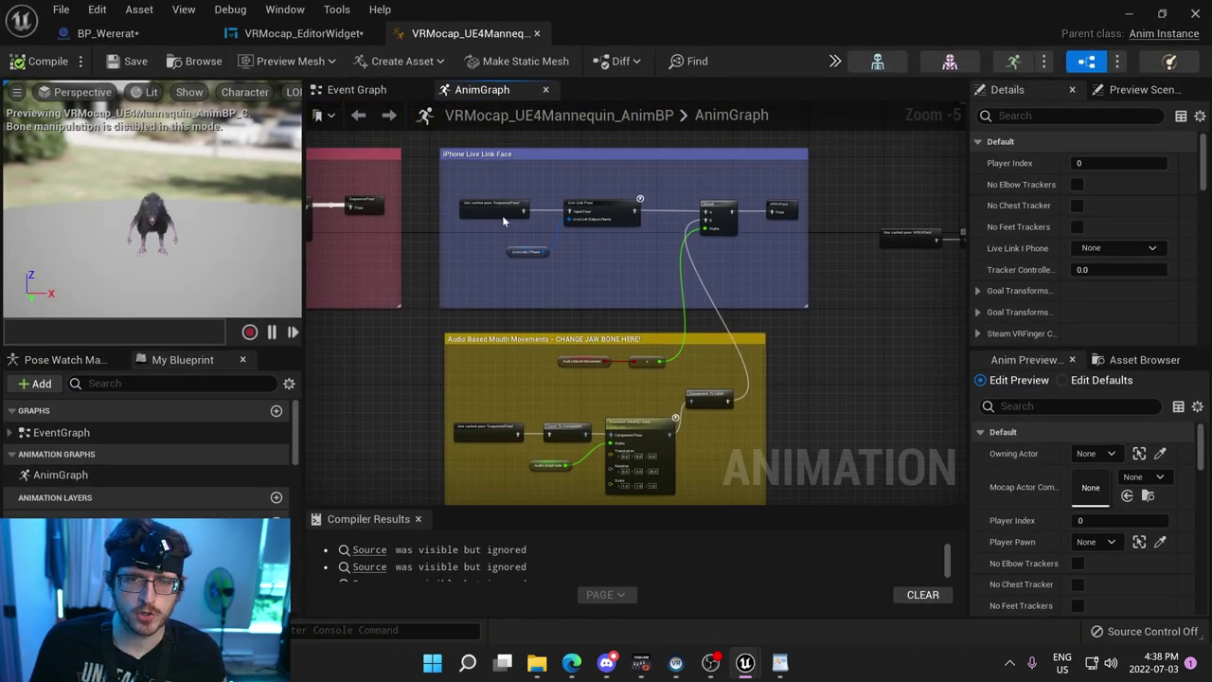
left_click(503, 219)
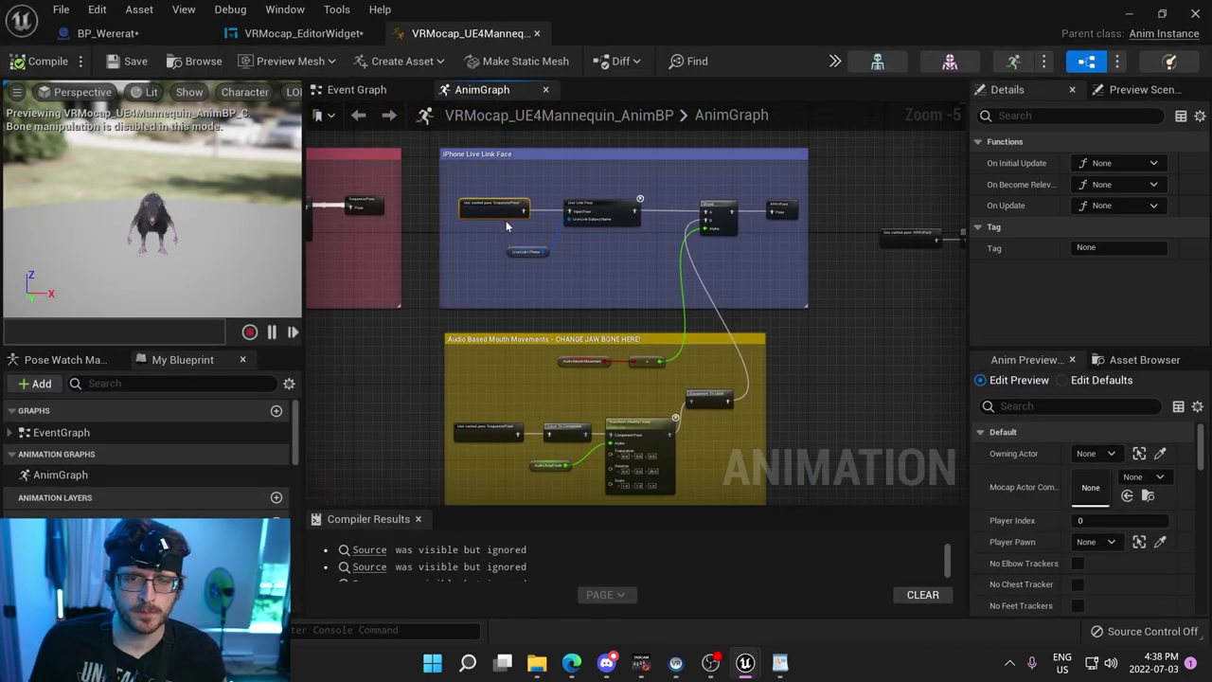
left_click(534, 392)
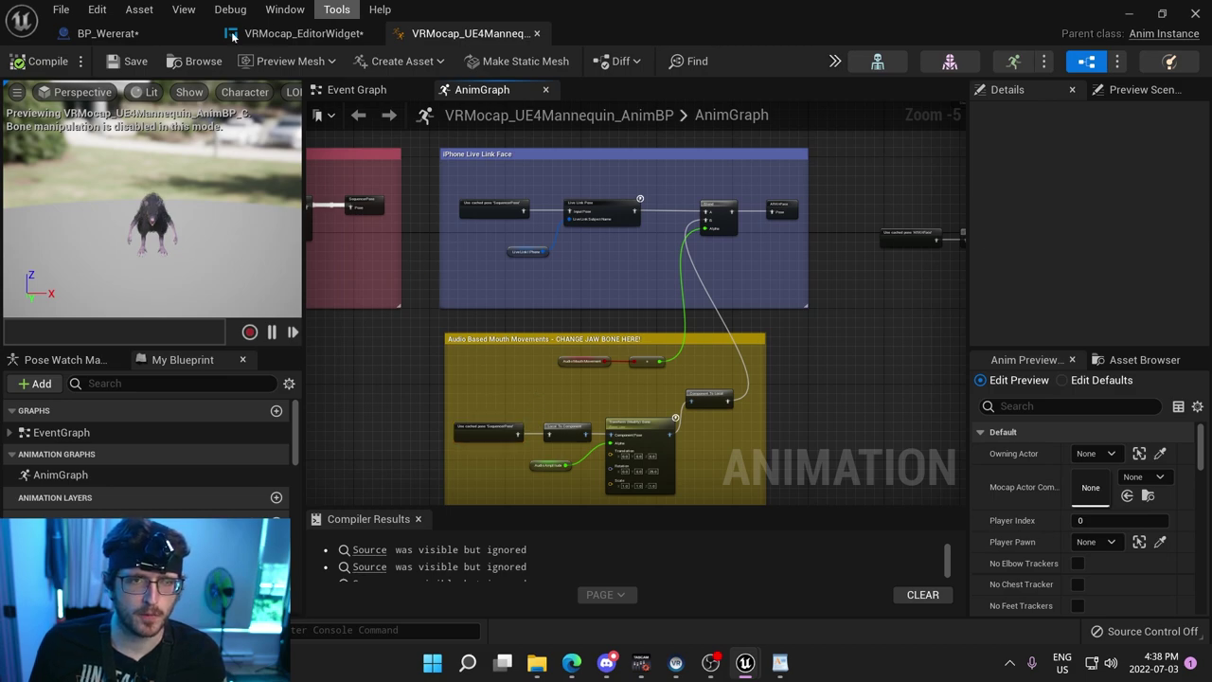
left_click_drag(537, 14, 899, 498)
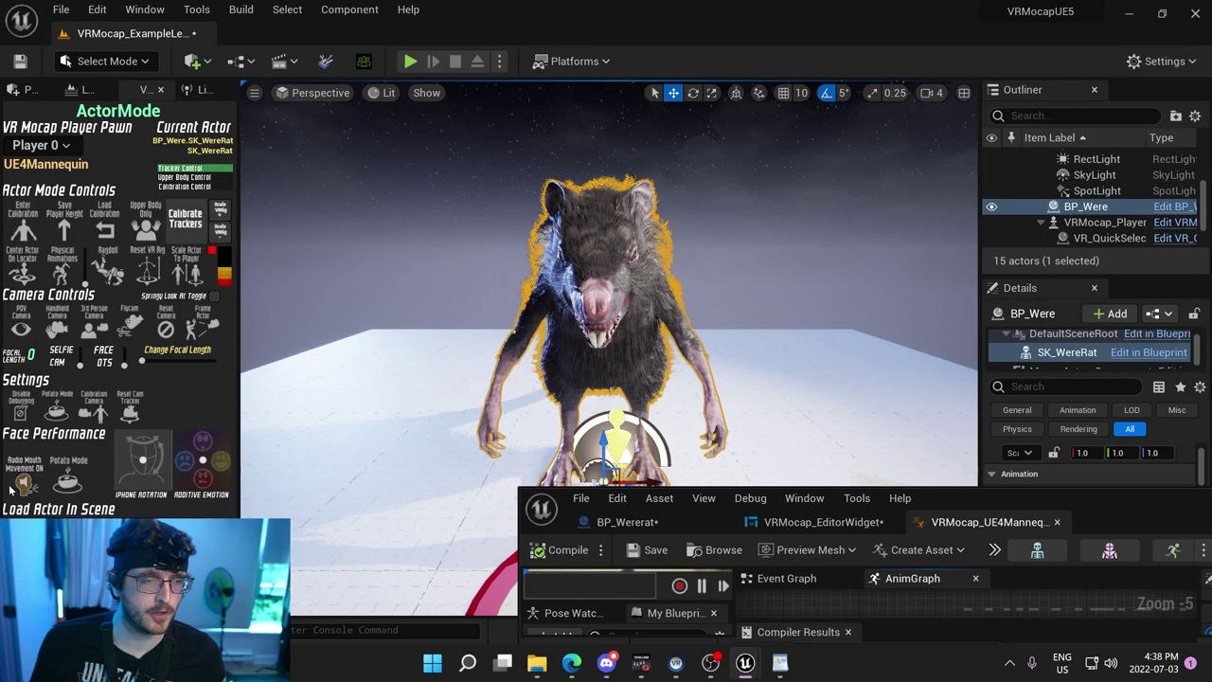
left_click_drag(1077, 495, 559, 202)
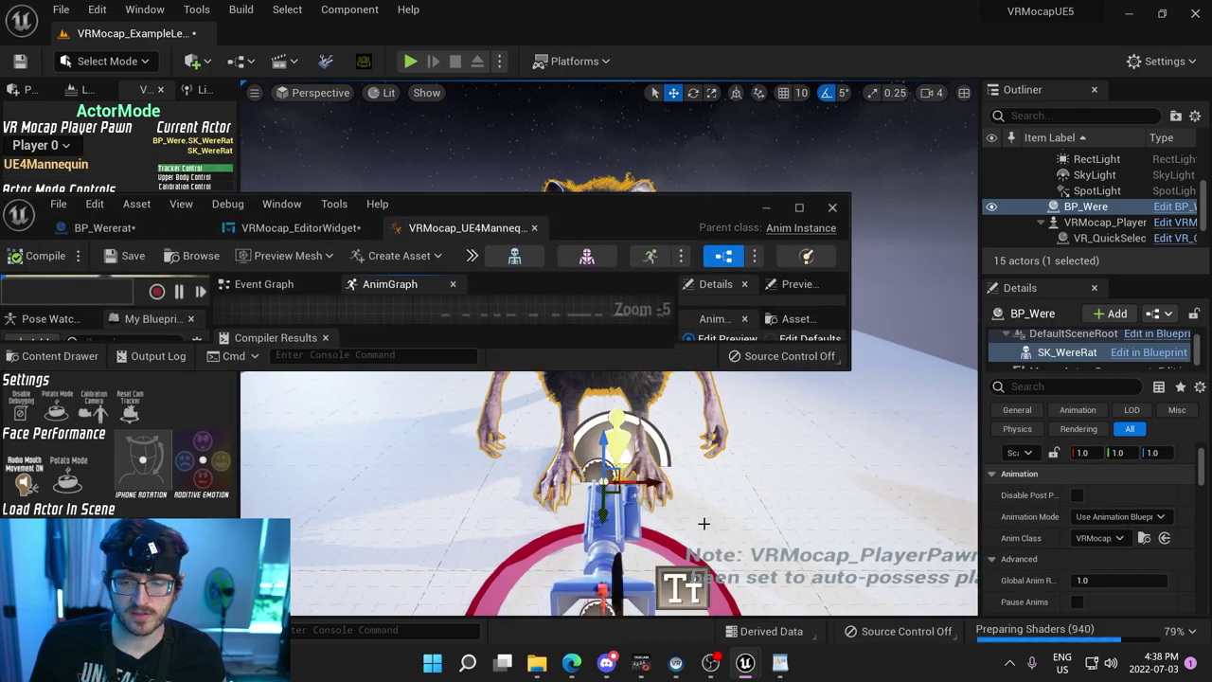
left_click(658, 536)
scroll(1030, 525, "down", 3)
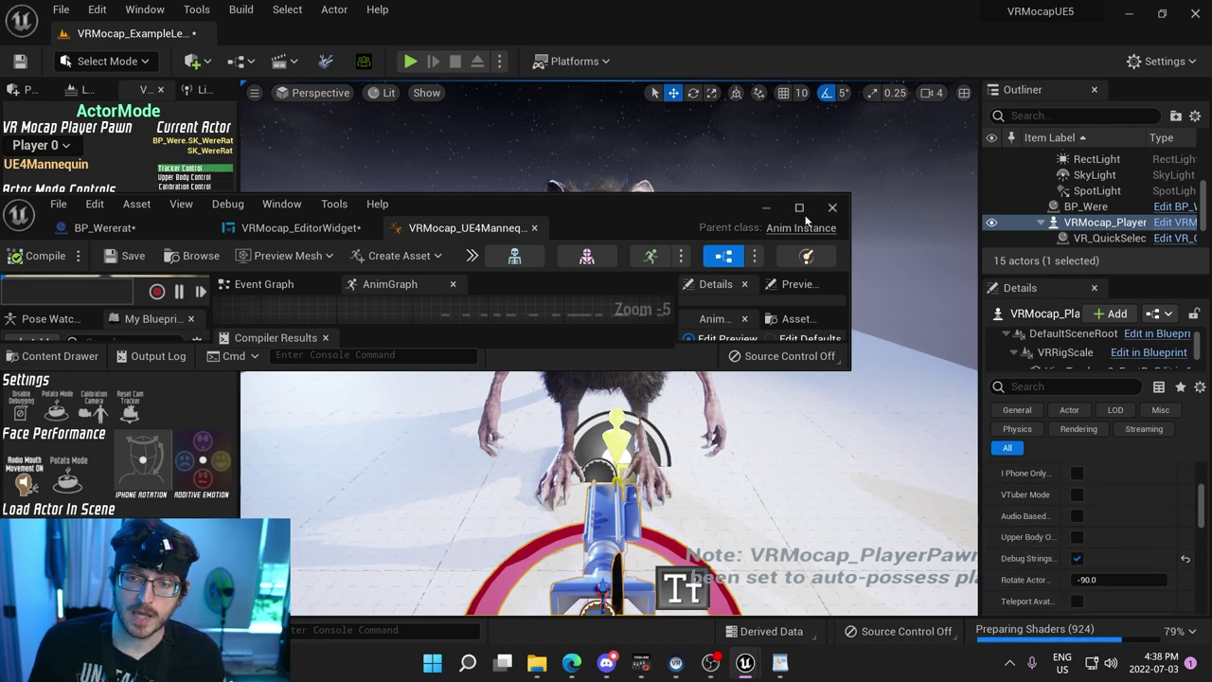
left_click(798, 208)
scroll(719, 237, "up", 3)
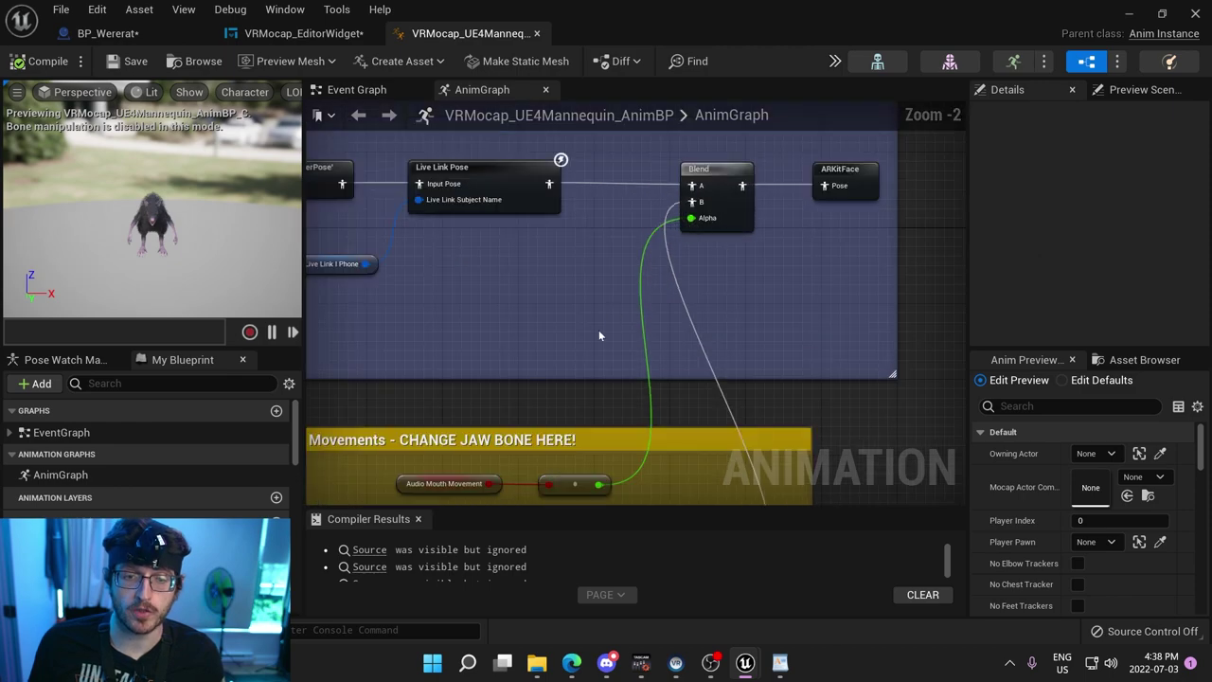
right_click_drag(681, 334, 689, 333)
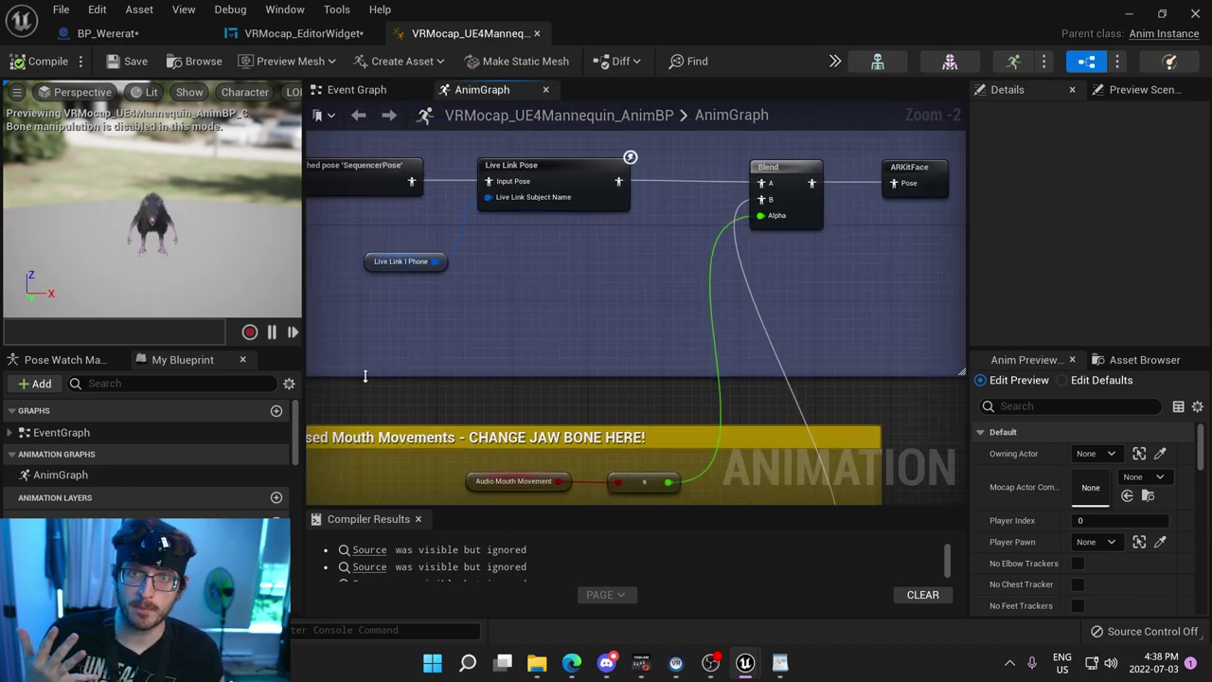
right_click_drag(571, 387, 646, 228)
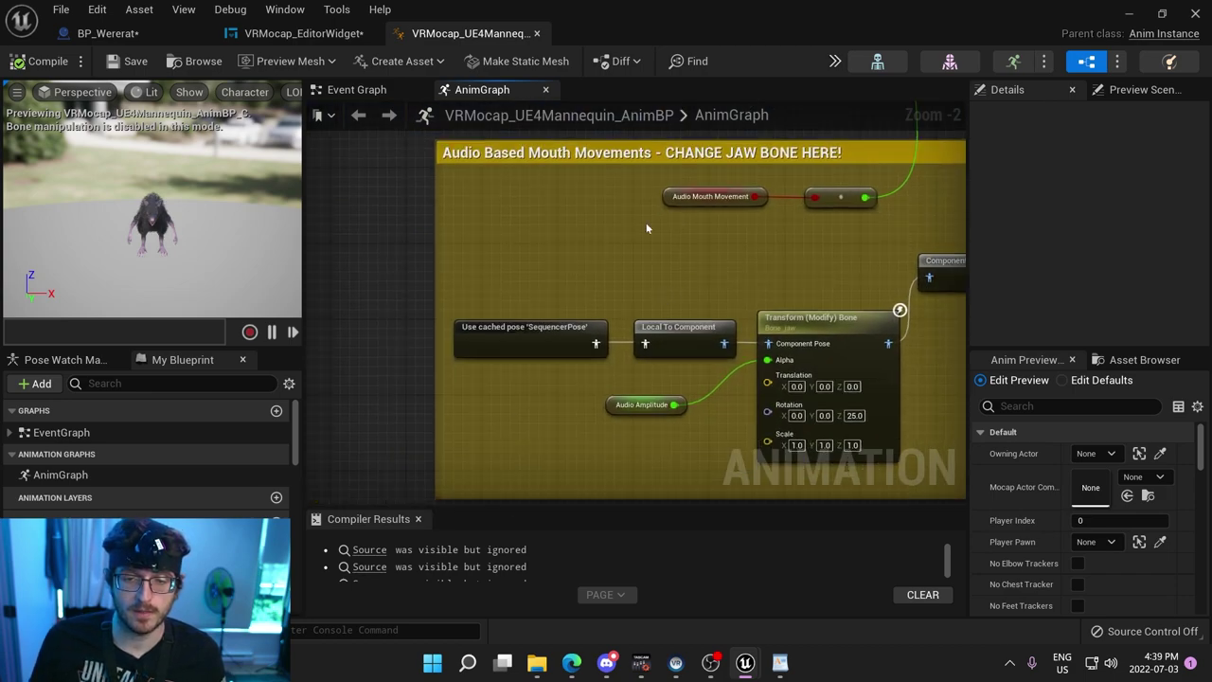
right_click_drag(717, 267, 685, 319)
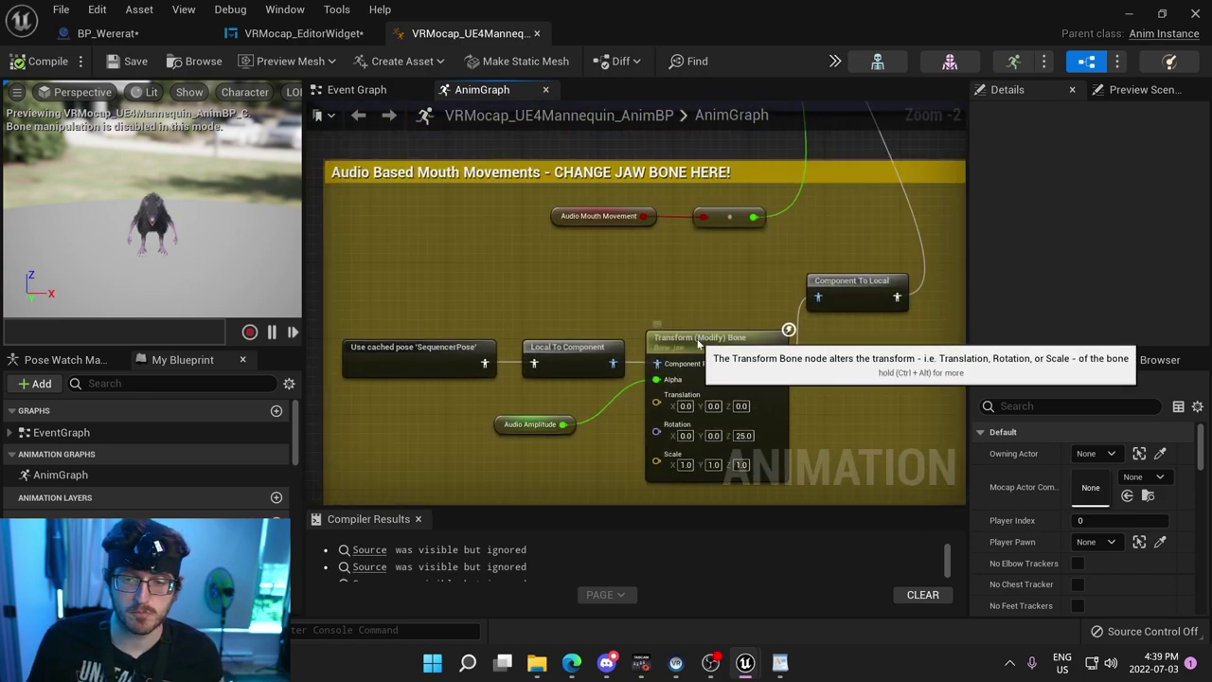
left_click(704, 333)
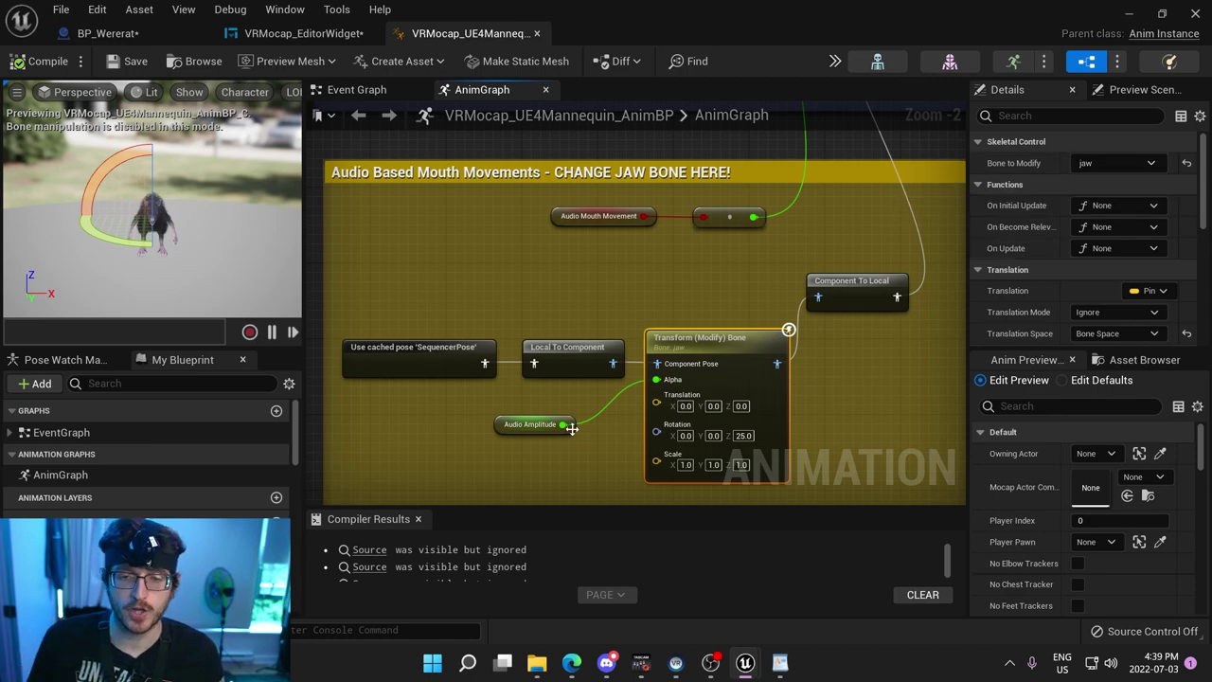
right_click_drag(616, 466, 585, 422)
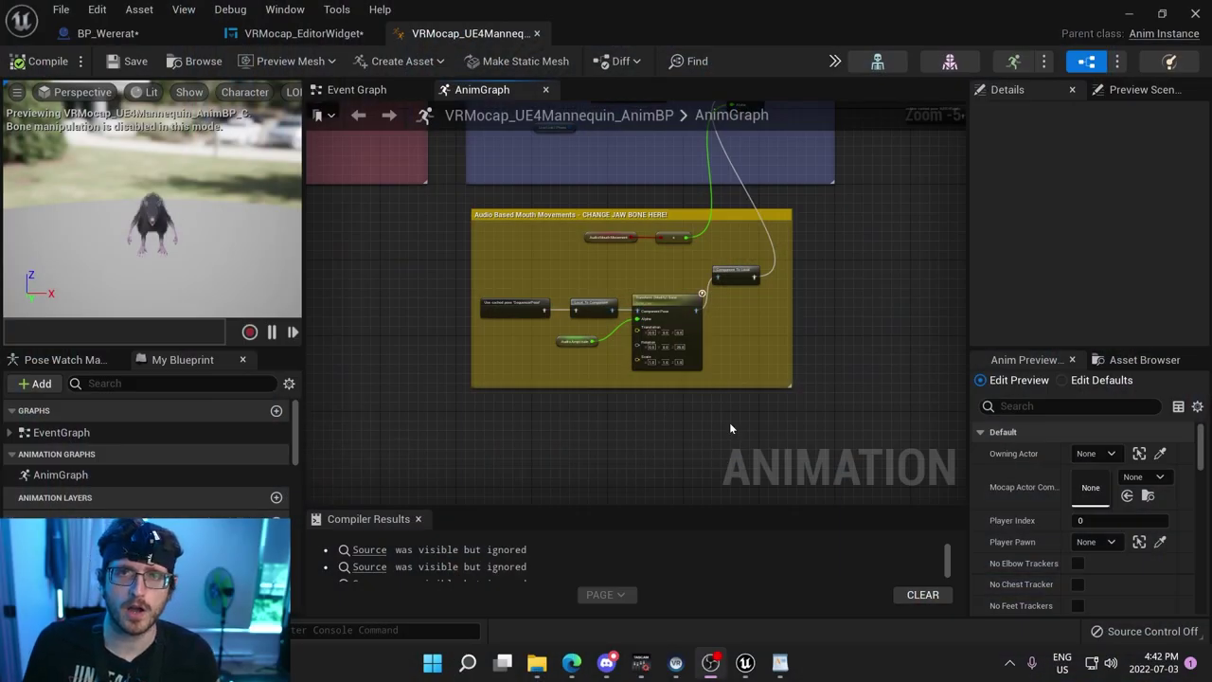
Bring the iPhone Live Link Face group into view and select the Live Link Pose node.
right_click_drag(712, 193, 728, 367)
scroll(658, 265, "up", 2)
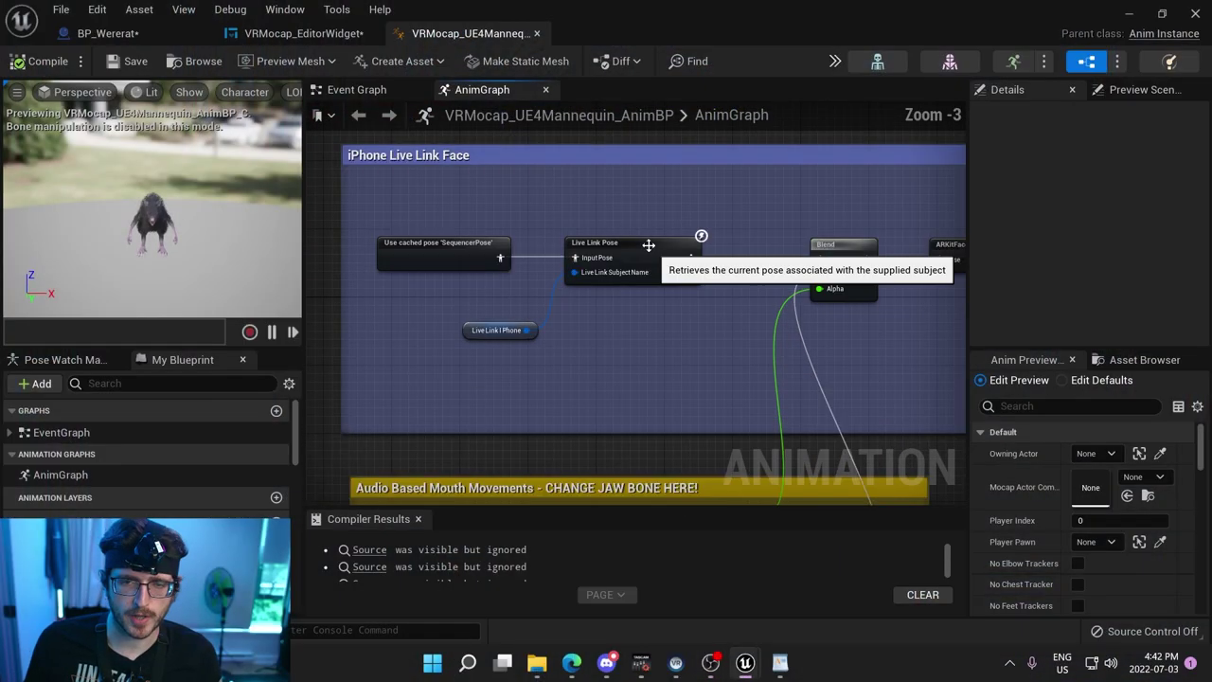
left_click(648, 244)
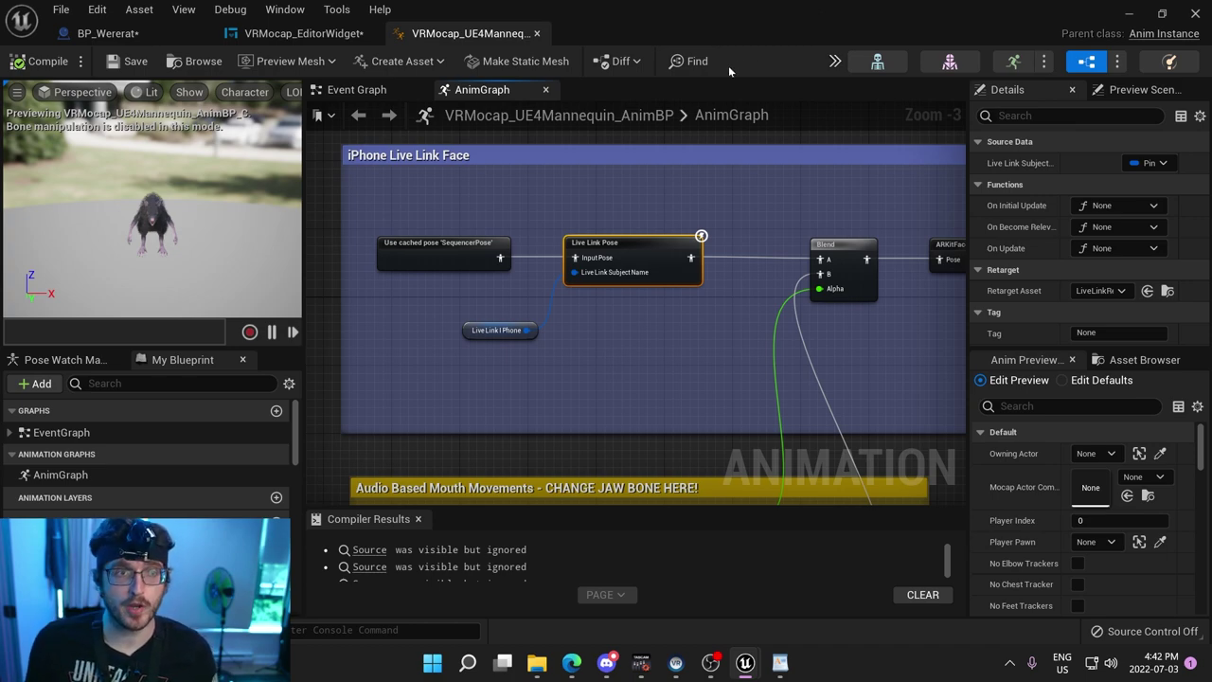
Open iPhoneLiveLinkRename_Template from VRMocap > Components > Remapping.
key("ctrl+space")
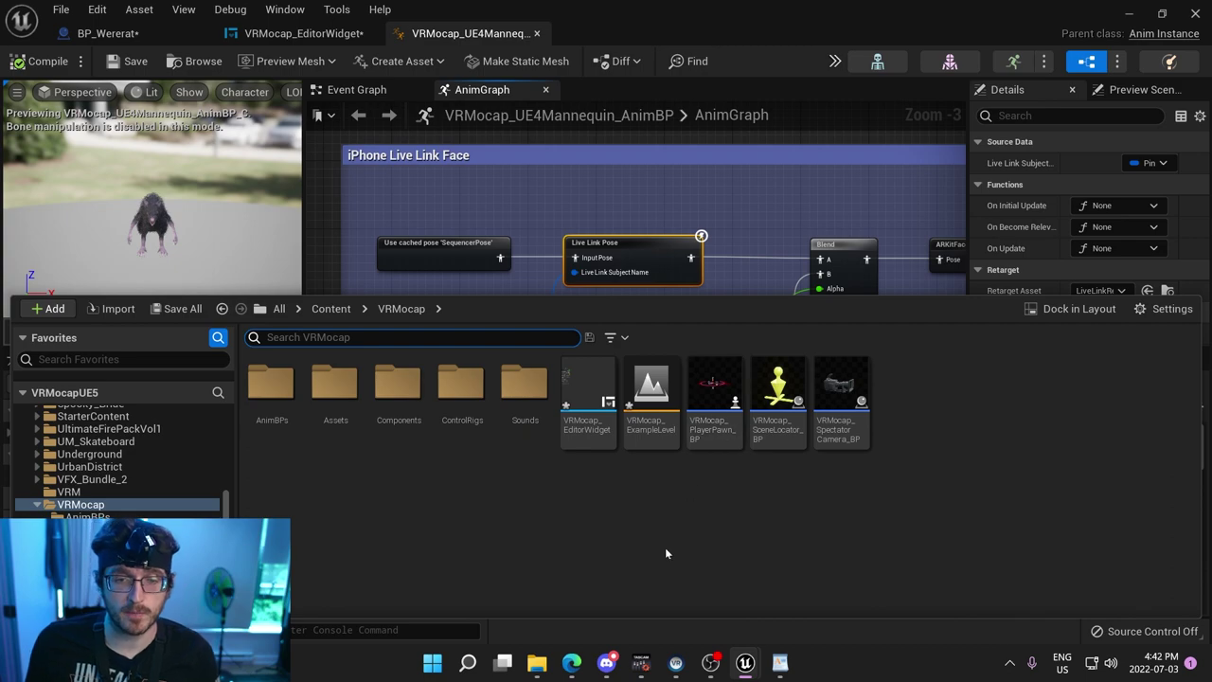
double_click(398, 381)
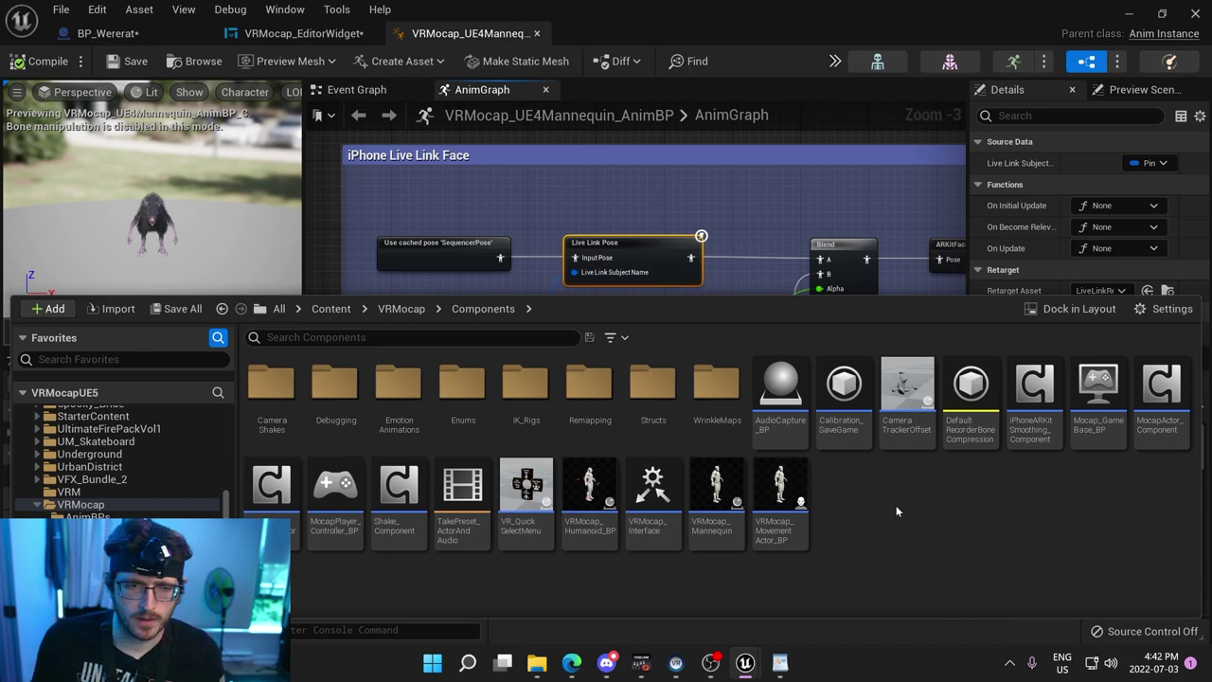
double_click(574, 390)
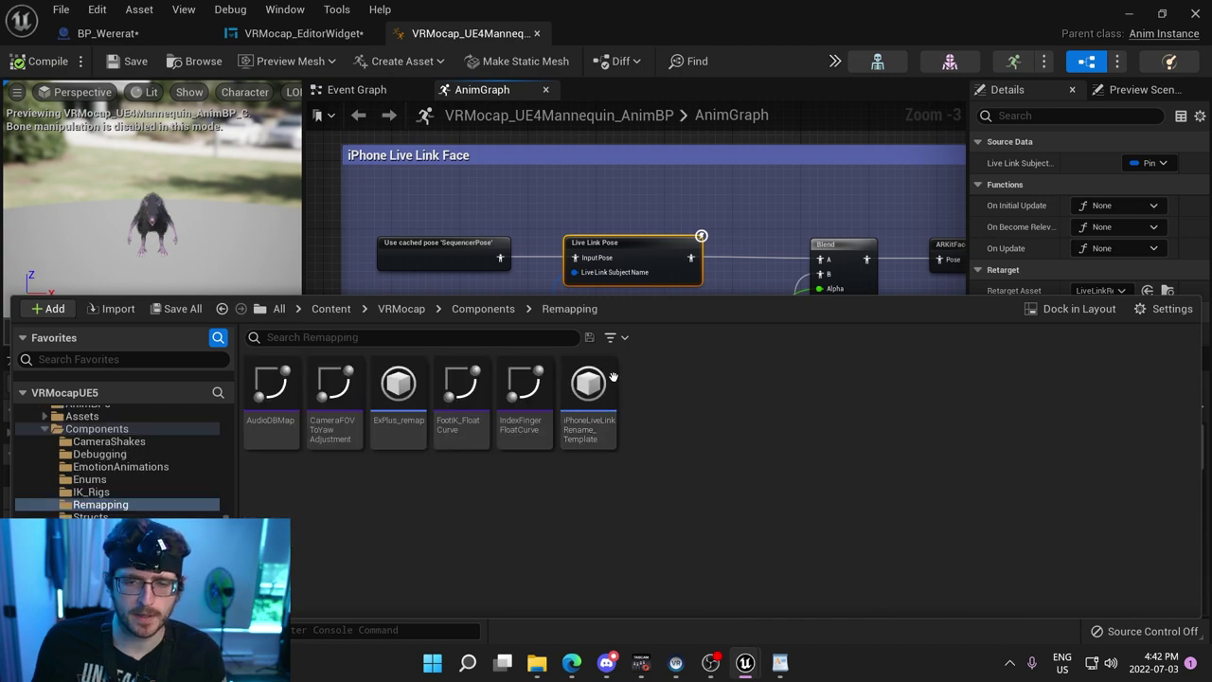
left_click(589, 380)
double_click(587, 382)
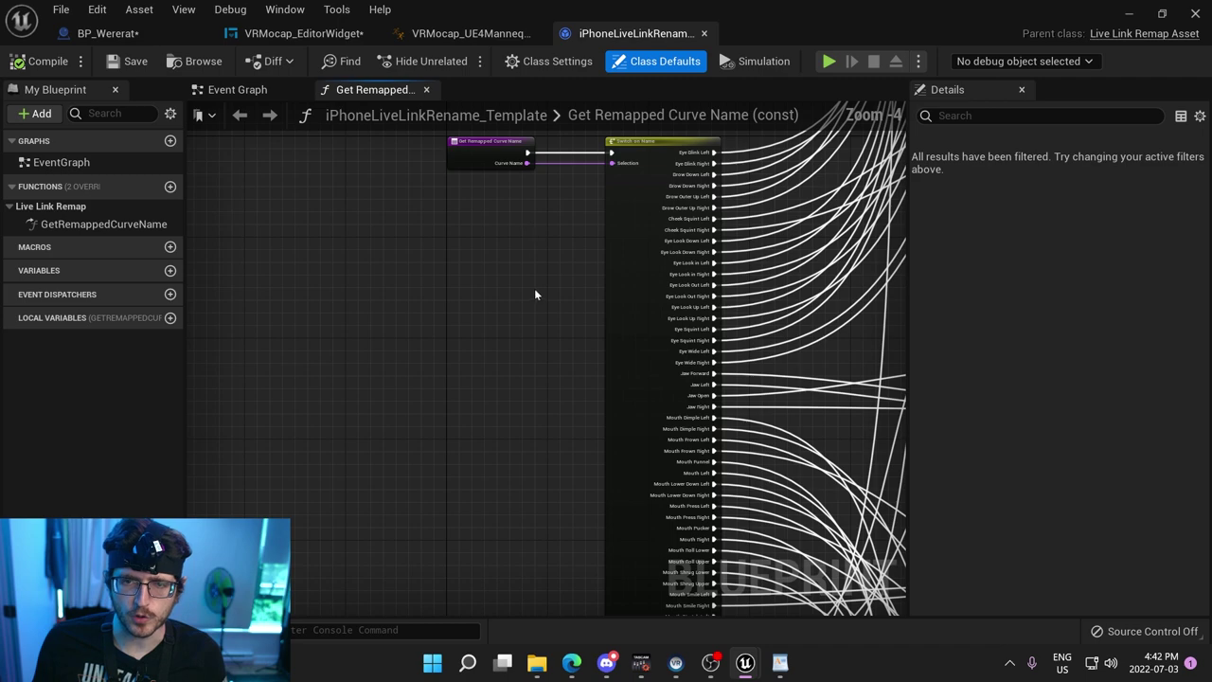
Pan through the eye, cheek, nose, jaw, mouth stretch and lip curl remap groups, then show the content drawer.
scroll(657, 351, "up", 2)
right_click_drag(657, 351, 460, 404)
scroll(333, 497, "down", 2)
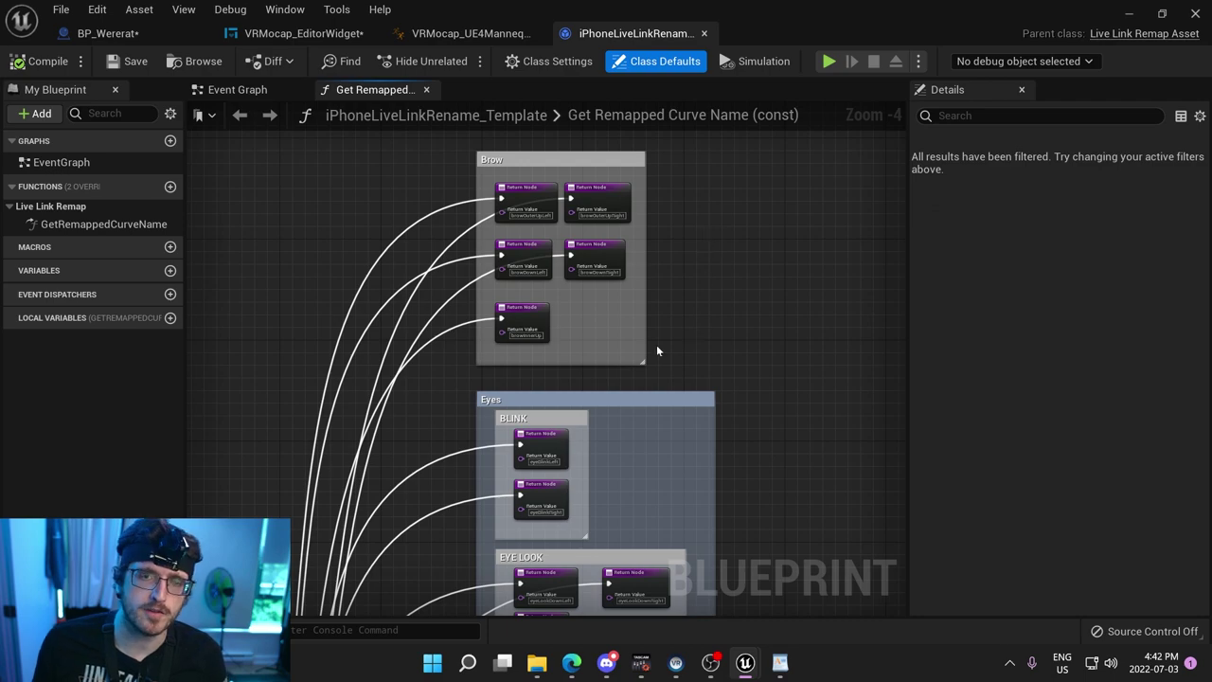
right_click_drag(644, 362, 714, 203)
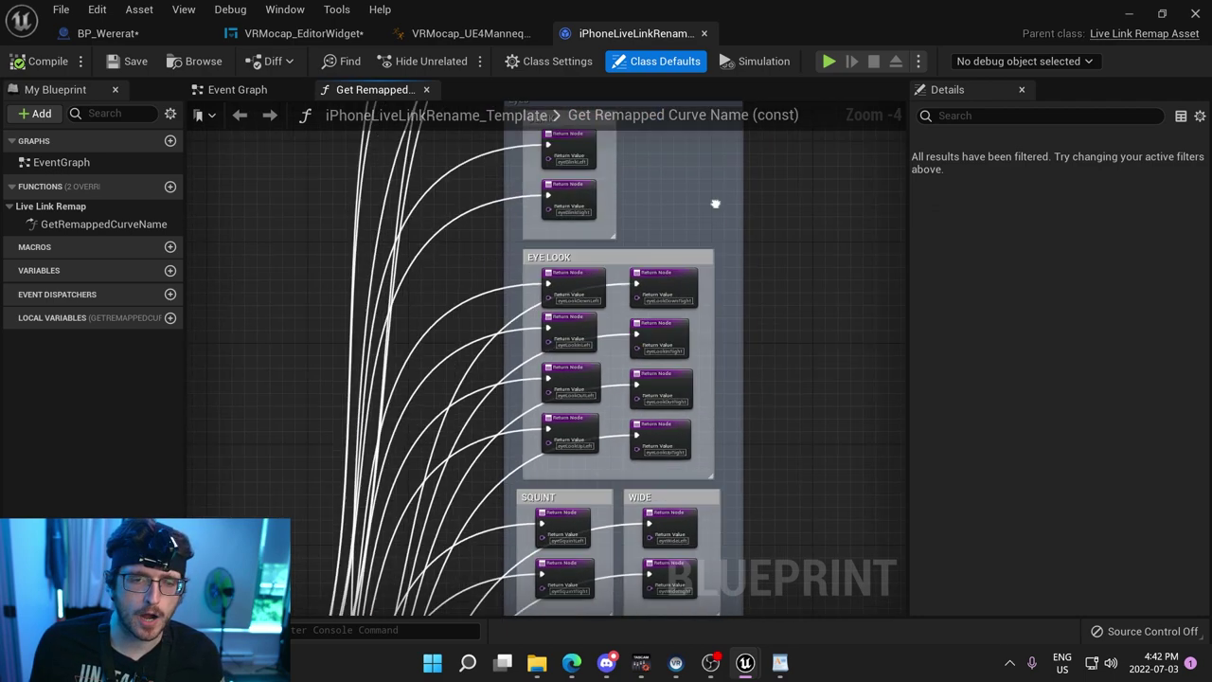
right_click_drag(506, 407, 492, 265)
right_click_drag(445, 499, 435, 274)
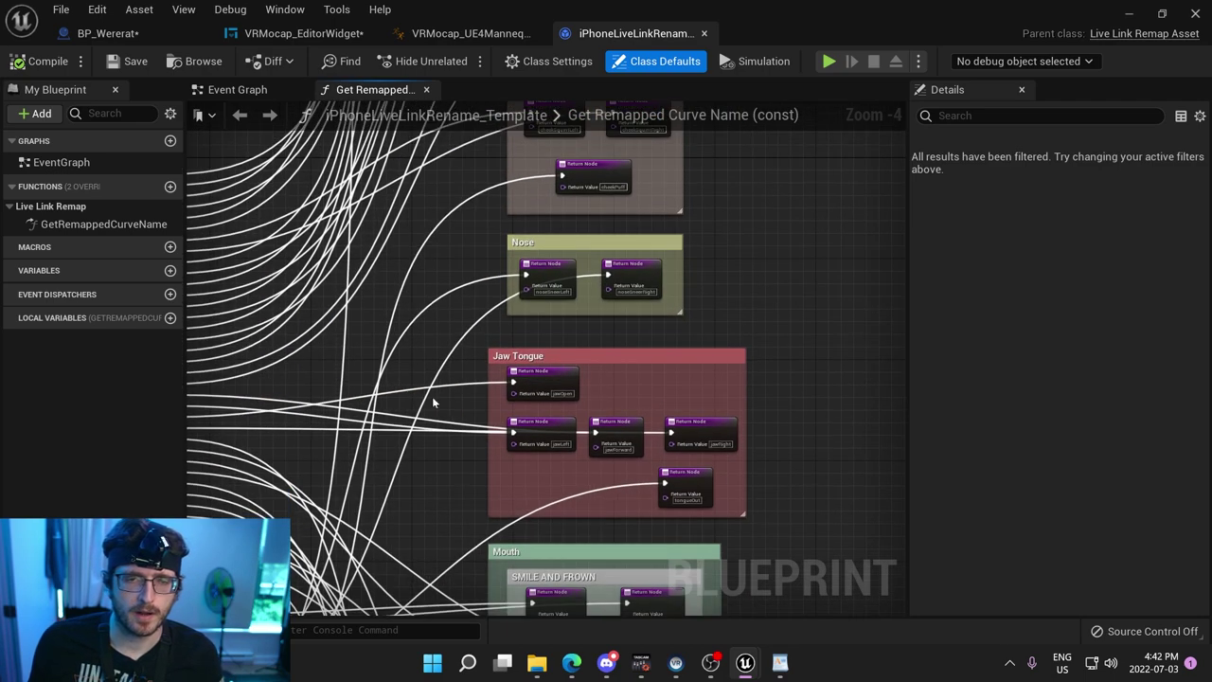
right_click_drag(443, 568, 457, 185)
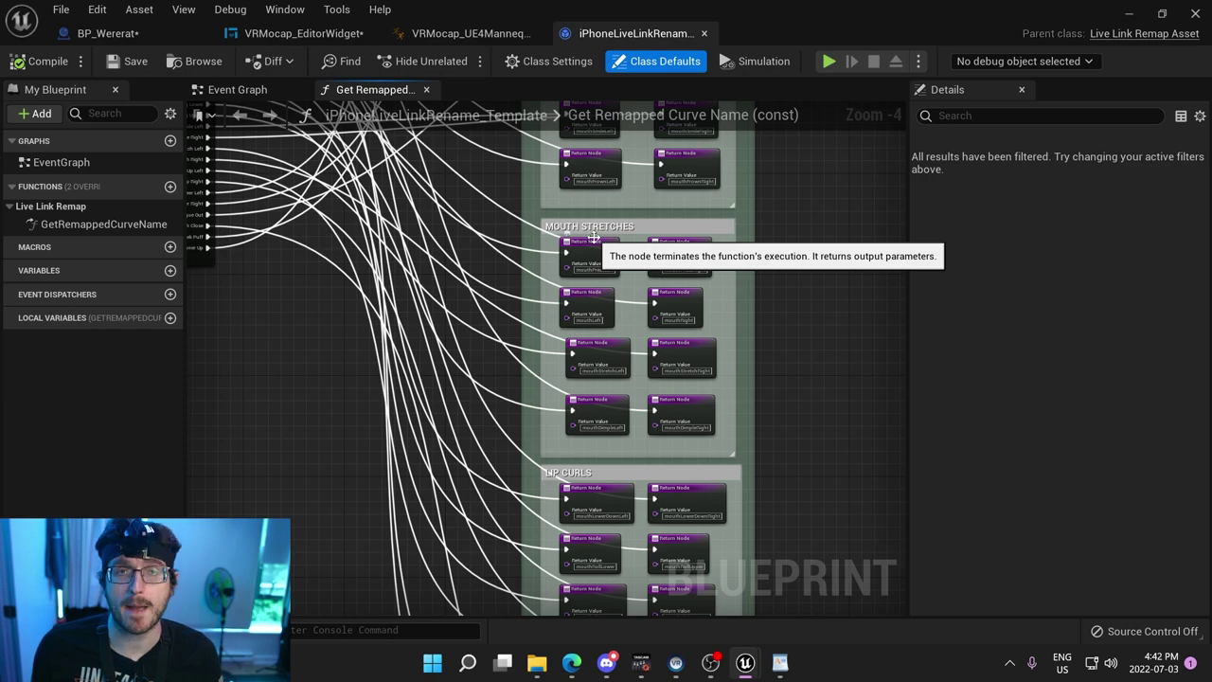
key("ctrl+b")
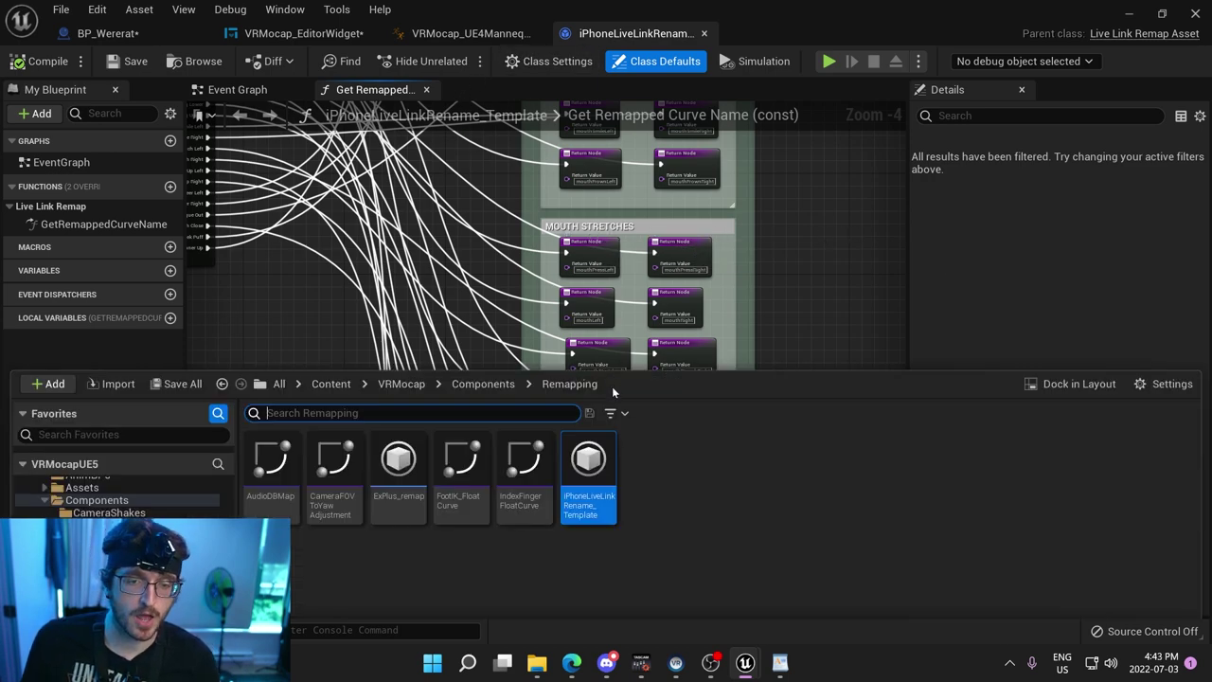
Open the iPhoneARKitSmoothing_Component blueprint from the Components folder.
left_click(483, 326)
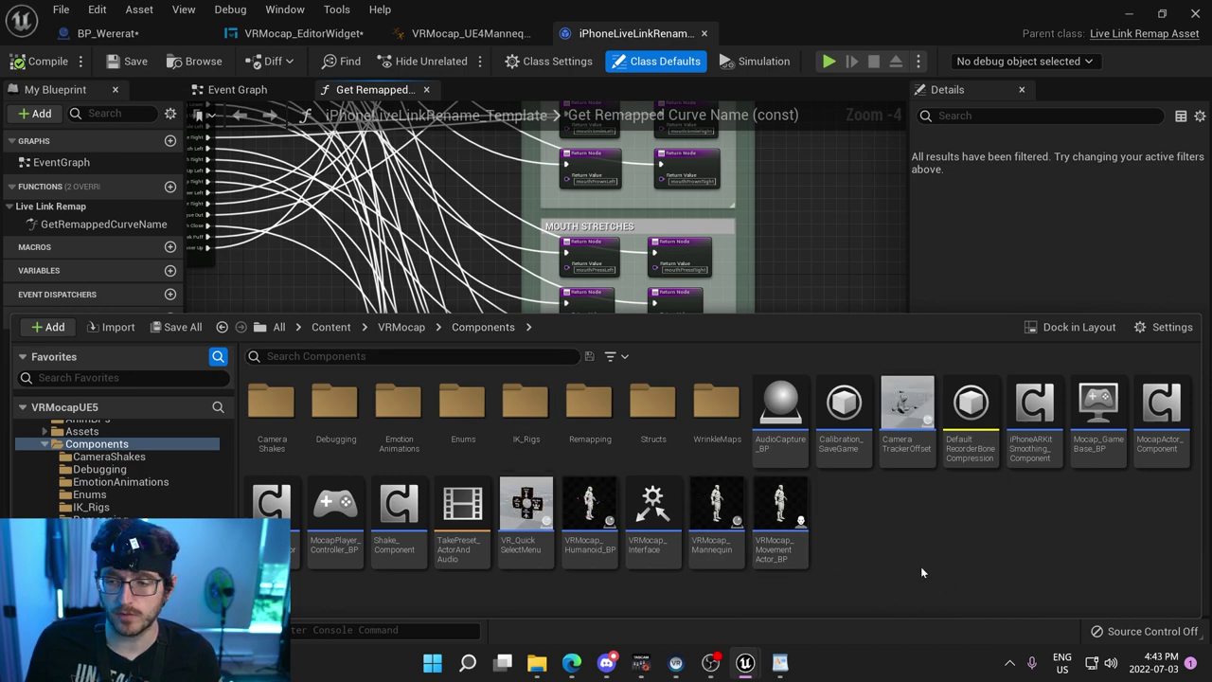
left_click(1026, 416)
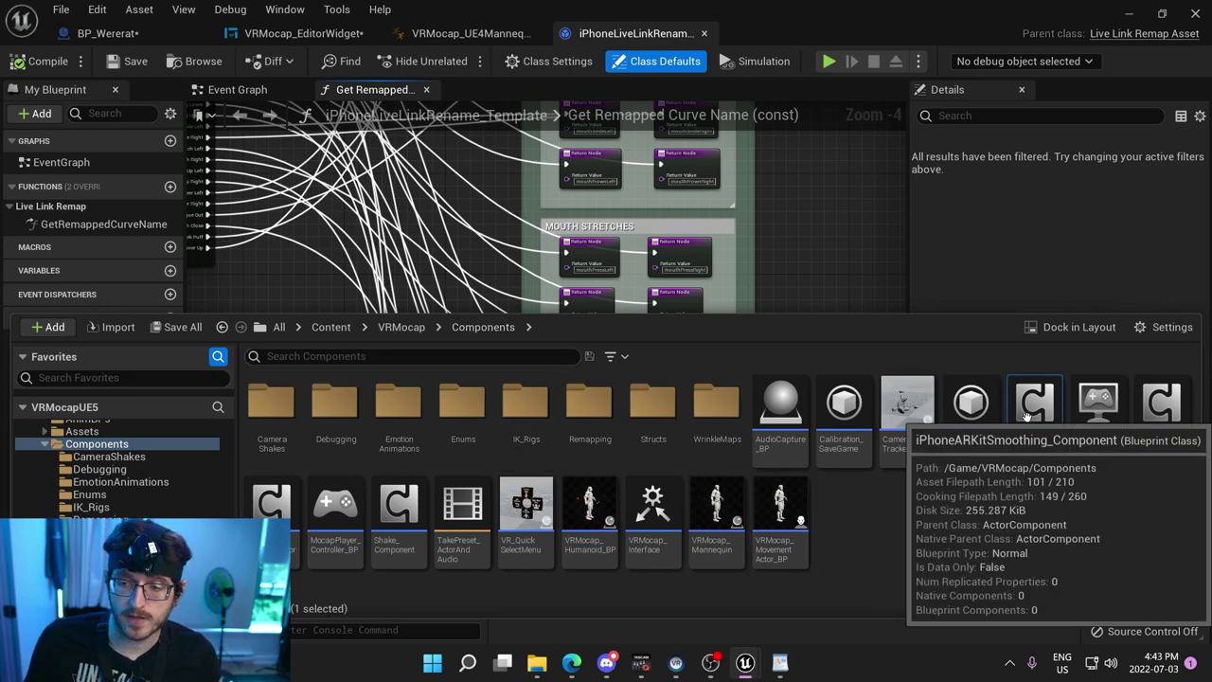
double_click(1189, 420)
right_click_drag(488, 193, 635, 276)
scroll(593, 188, "down", 1)
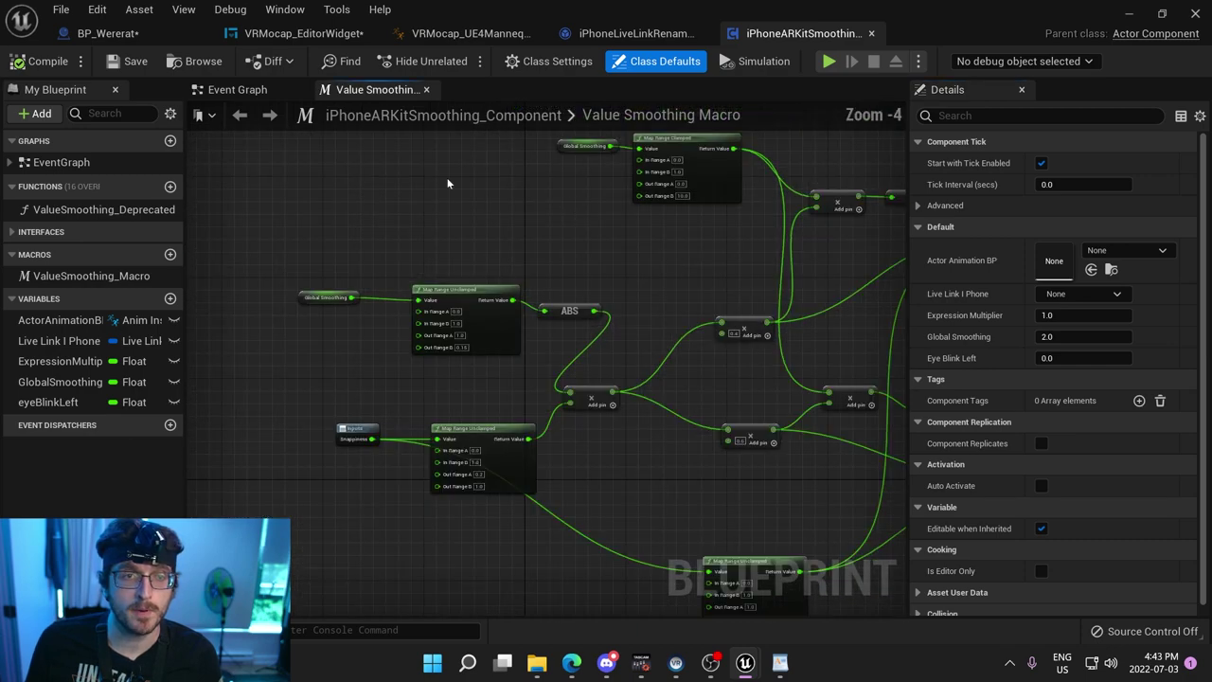
Inspect its Event Graph and the Value Smoothing Macro's Map Range and ABS nodes.
left_click(238, 89)
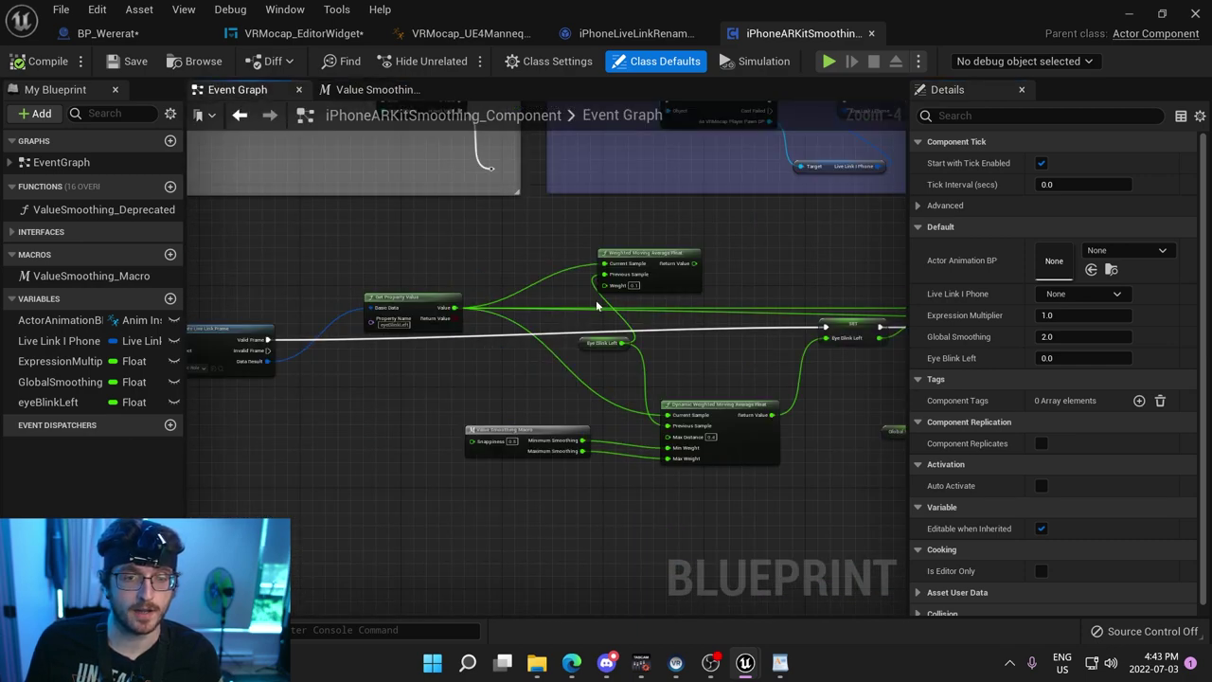
scroll(595, 300, "down", 2)
scroll(612, 383, "up", 4)
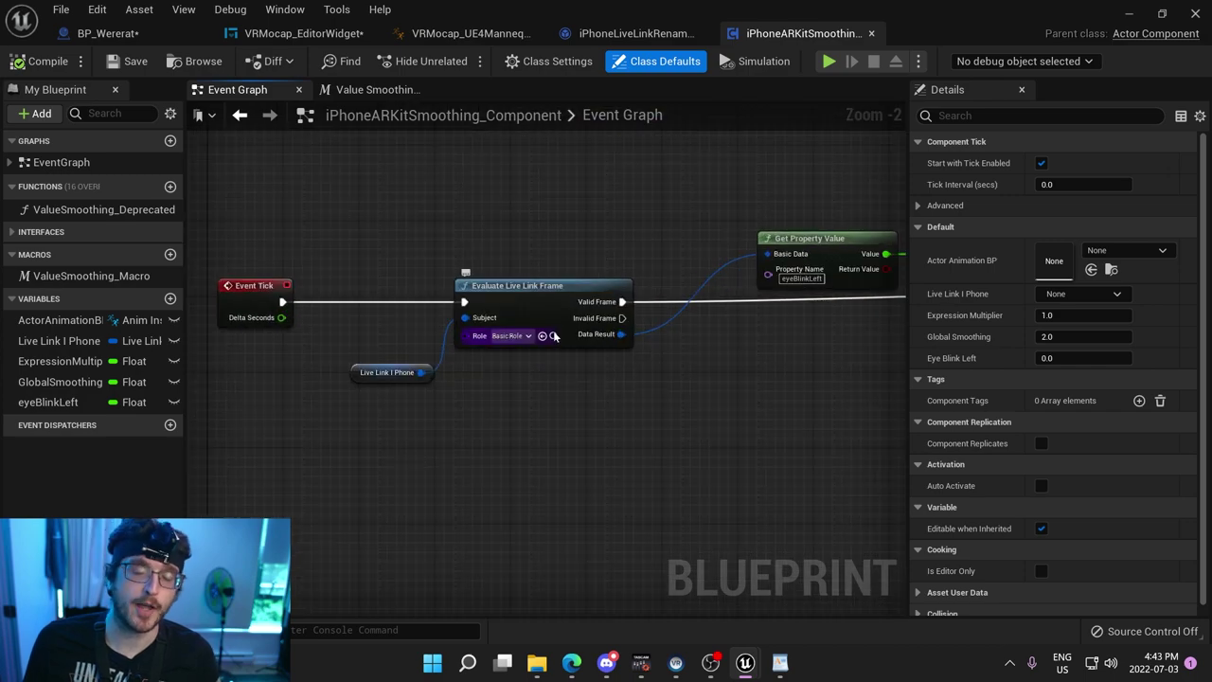
right_click_drag(568, 352, 293, 384)
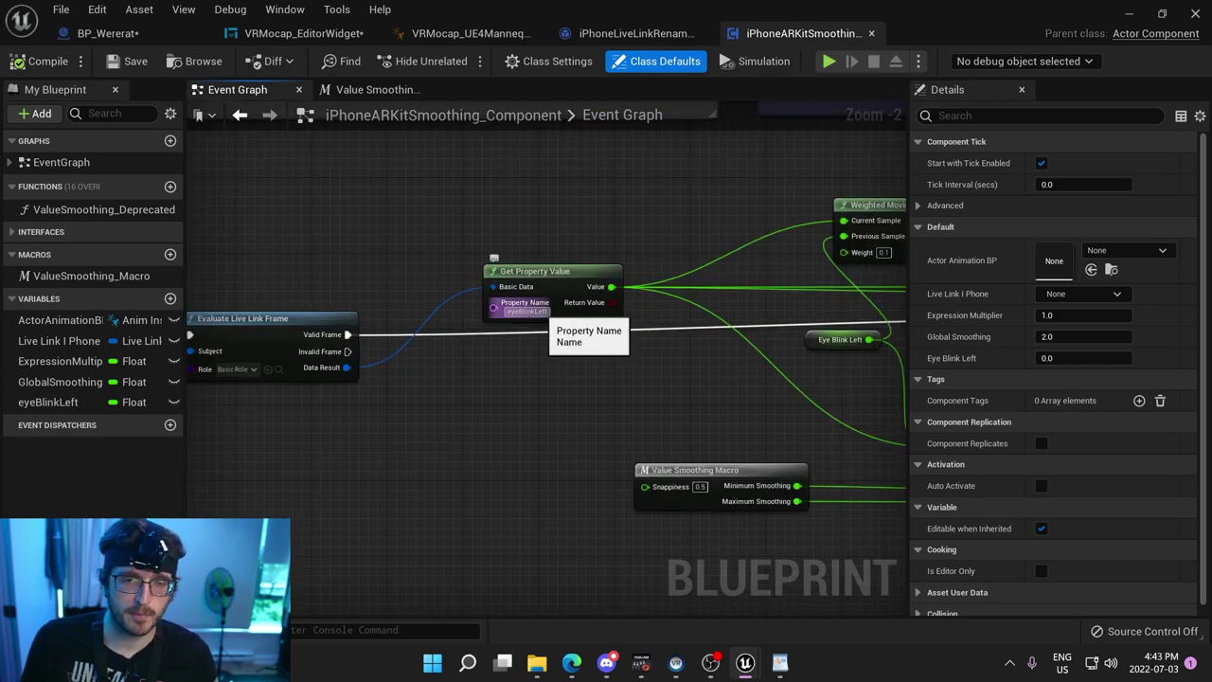
right_click_drag(667, 413, 533, 388)
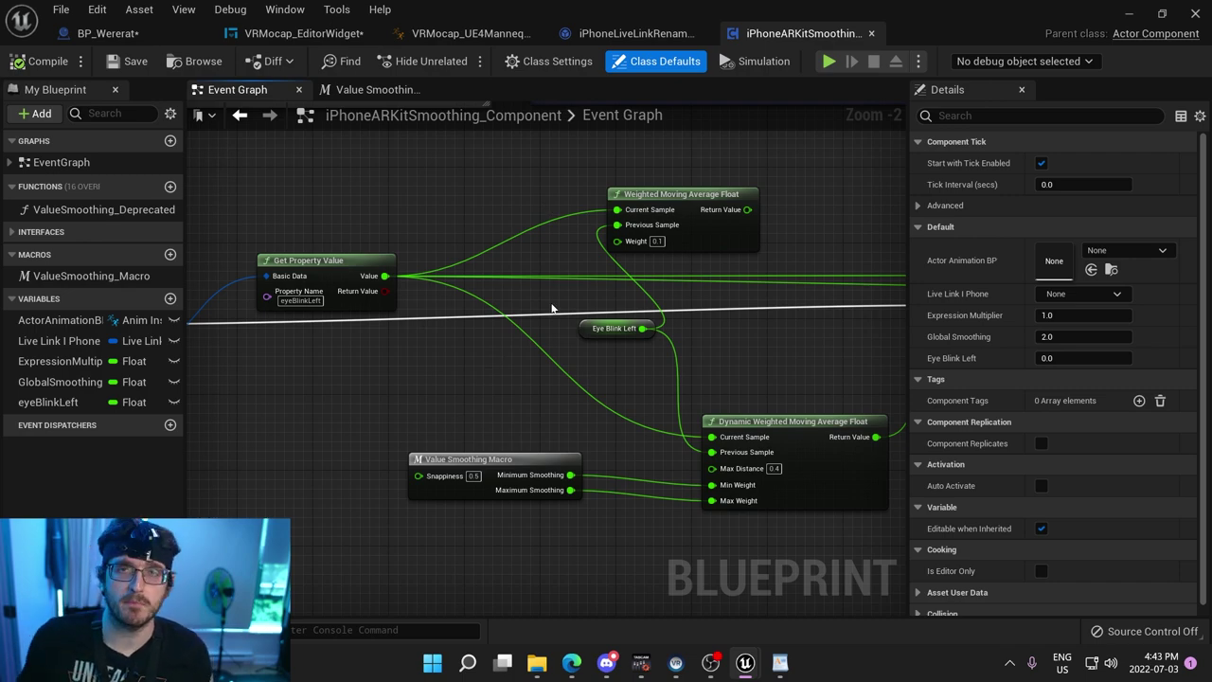
double_click(494, 455)
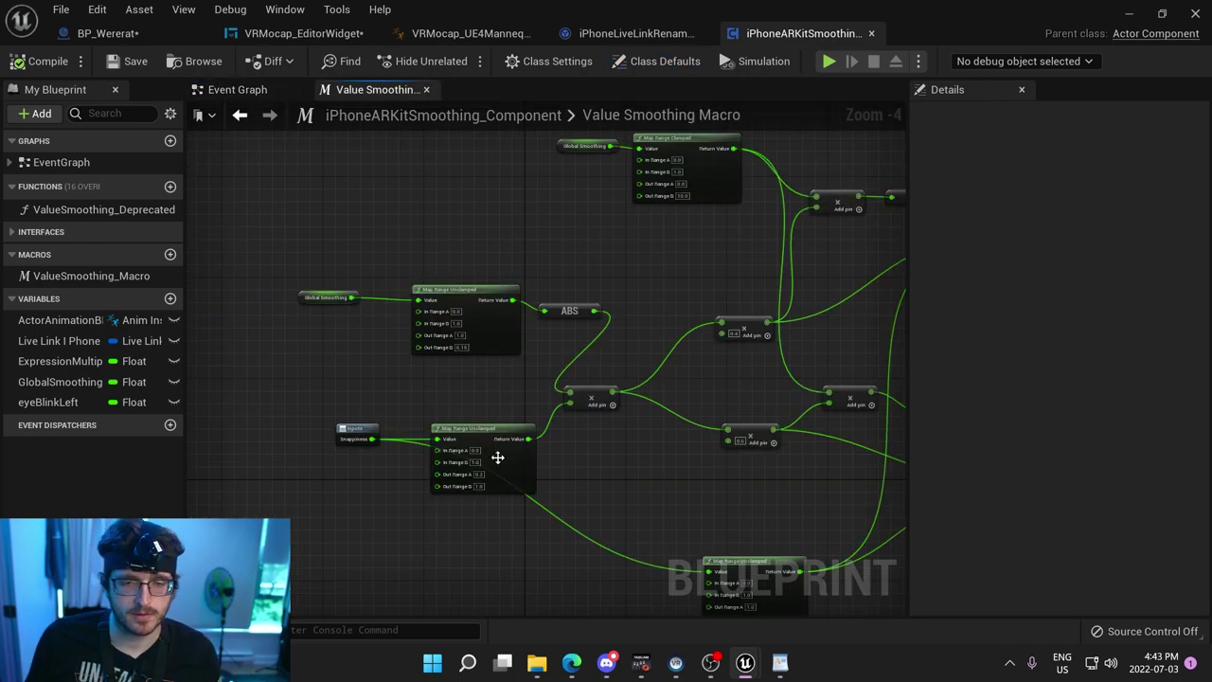
mouse_move(414, 381)
right_mouse_down()
mouse_move(506, 301)
mouse_move(427, 376)
right_mouse_up()
scroll(427, 376, "up", 2)
right_click_drag(597, 333, 461, 509)
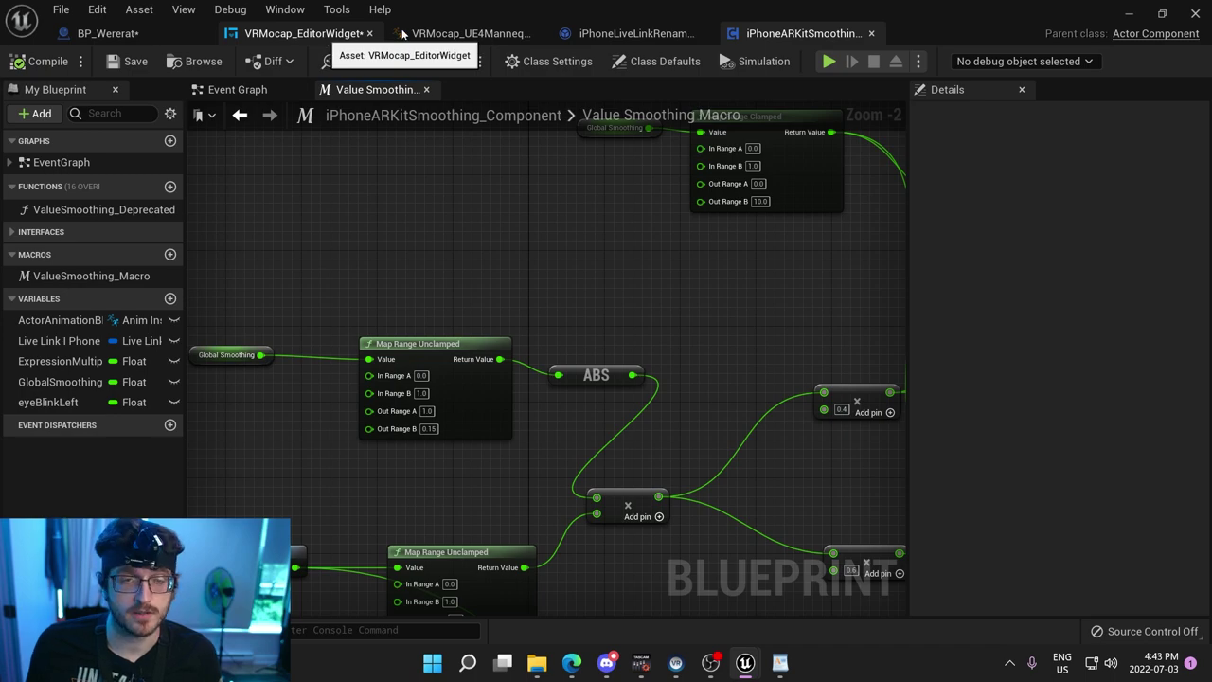
Return to the mannequin AnimBP's AnimGraph with the content drawer showing.
left_click(473, 33)
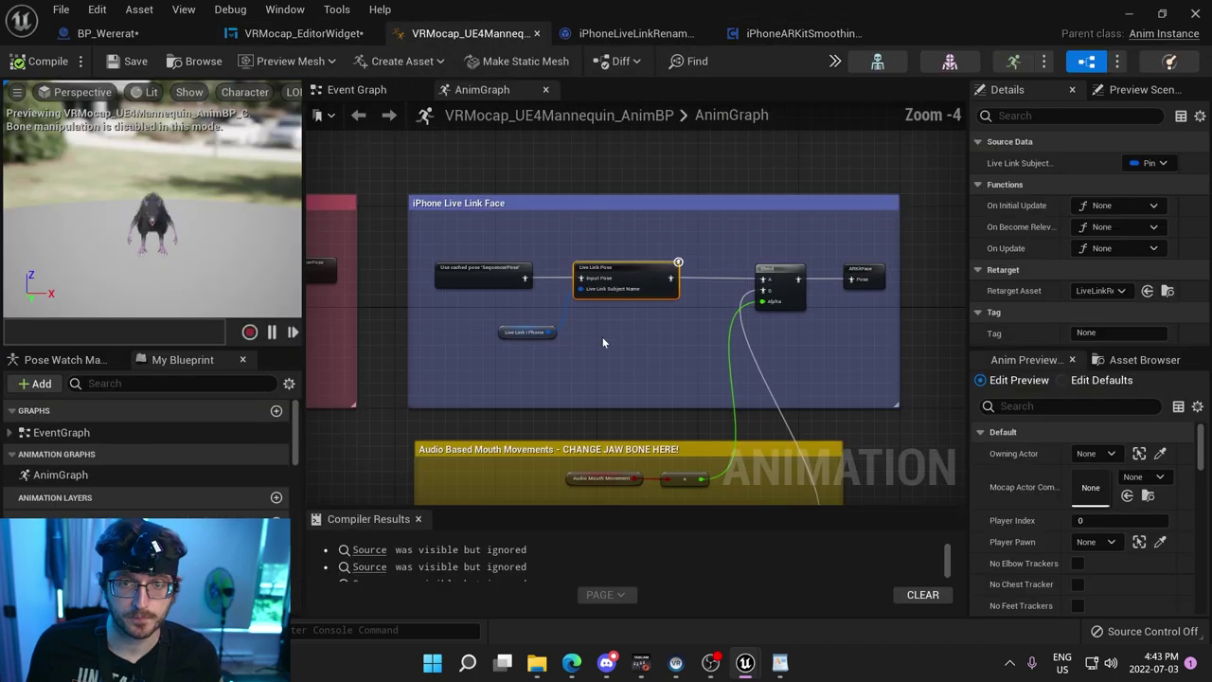
scroll(603, 341, "down", 1)
key("ctrl+space")
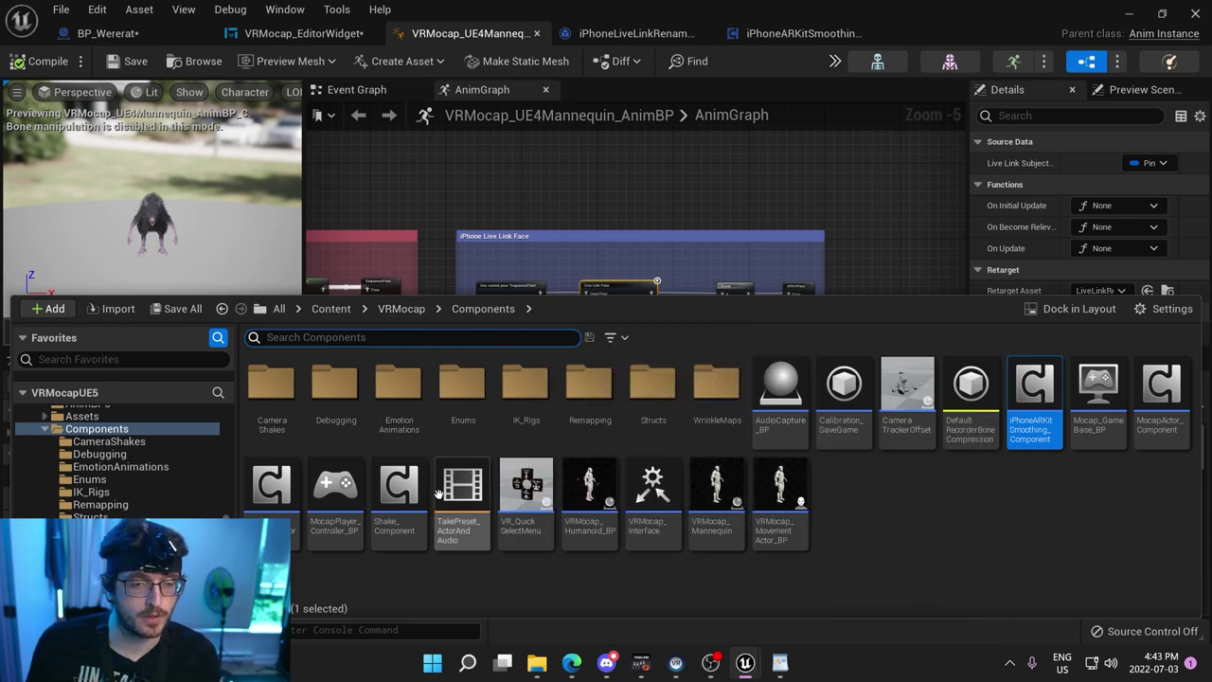
Look at CameraShake_Subtle in the CameraShakes folder, then return to VRMocap.
double_click(281, 420)
left_click(277, 388)
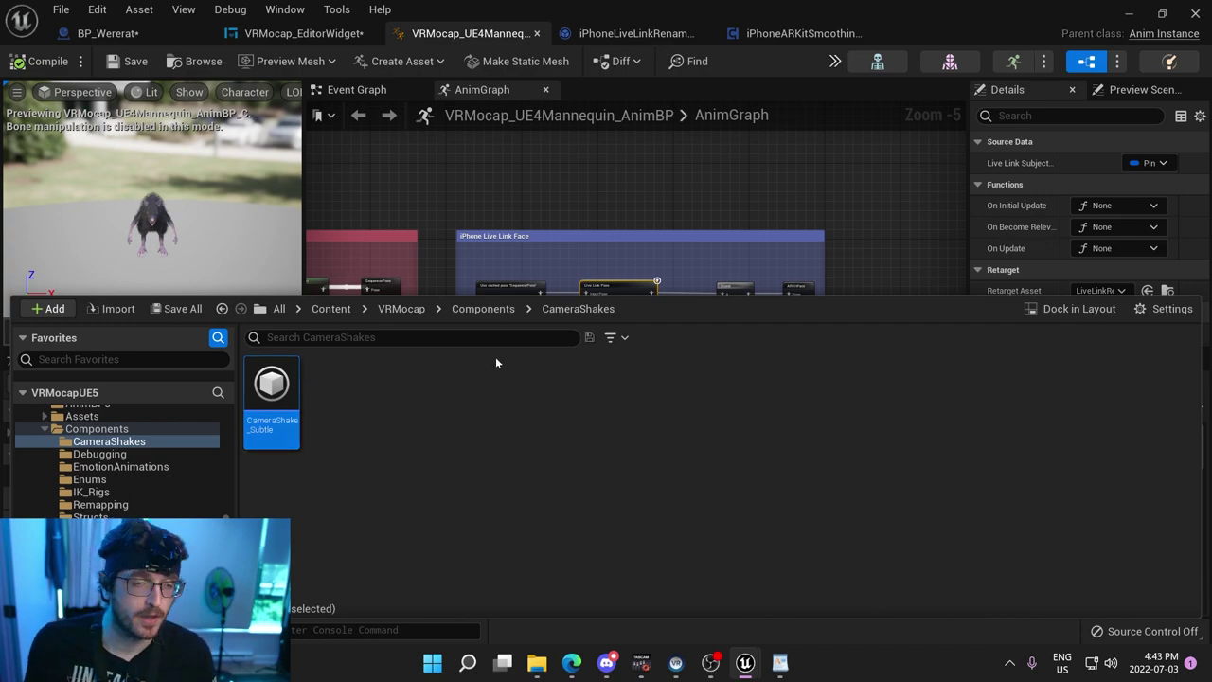
left_click(483, 309)
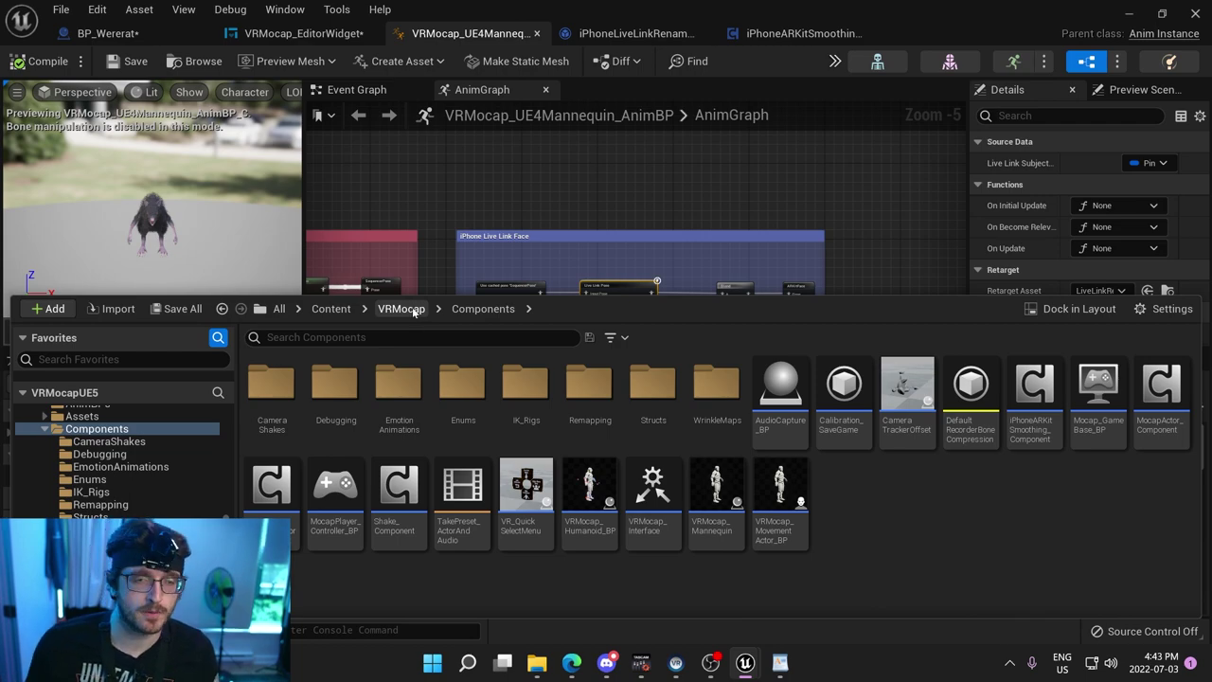
left_click(401, 309)
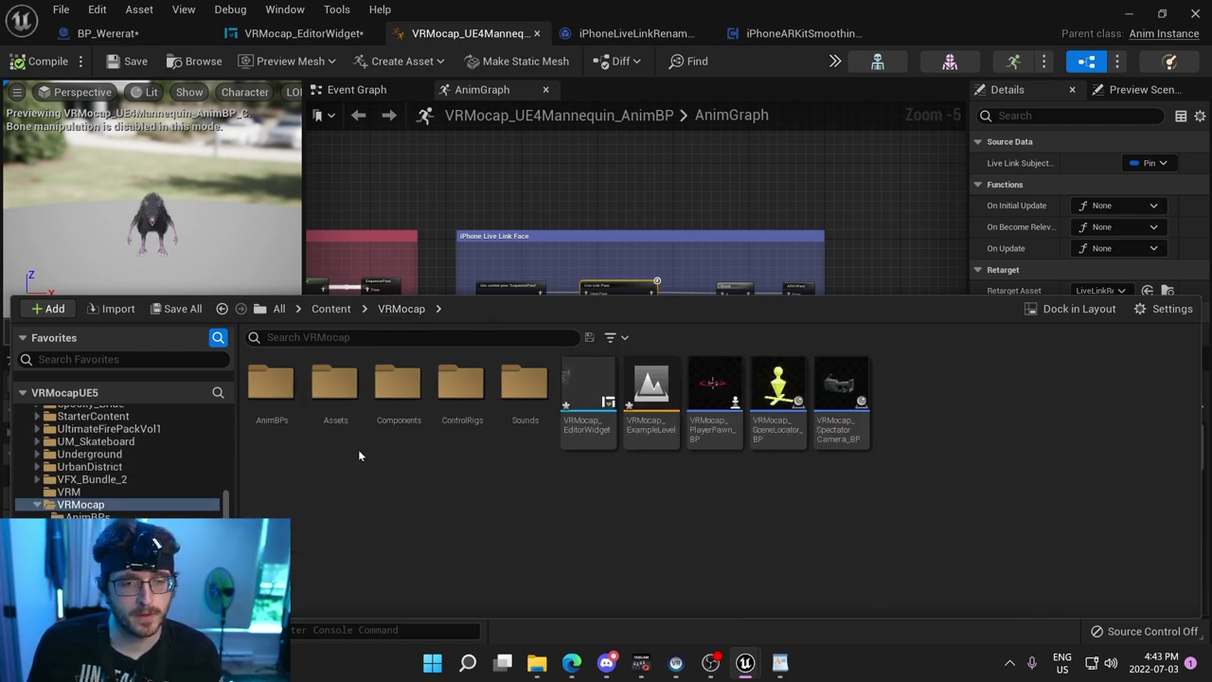
Browse the Assets folder's subfolders, materials and textures.
double_click(327, 398)
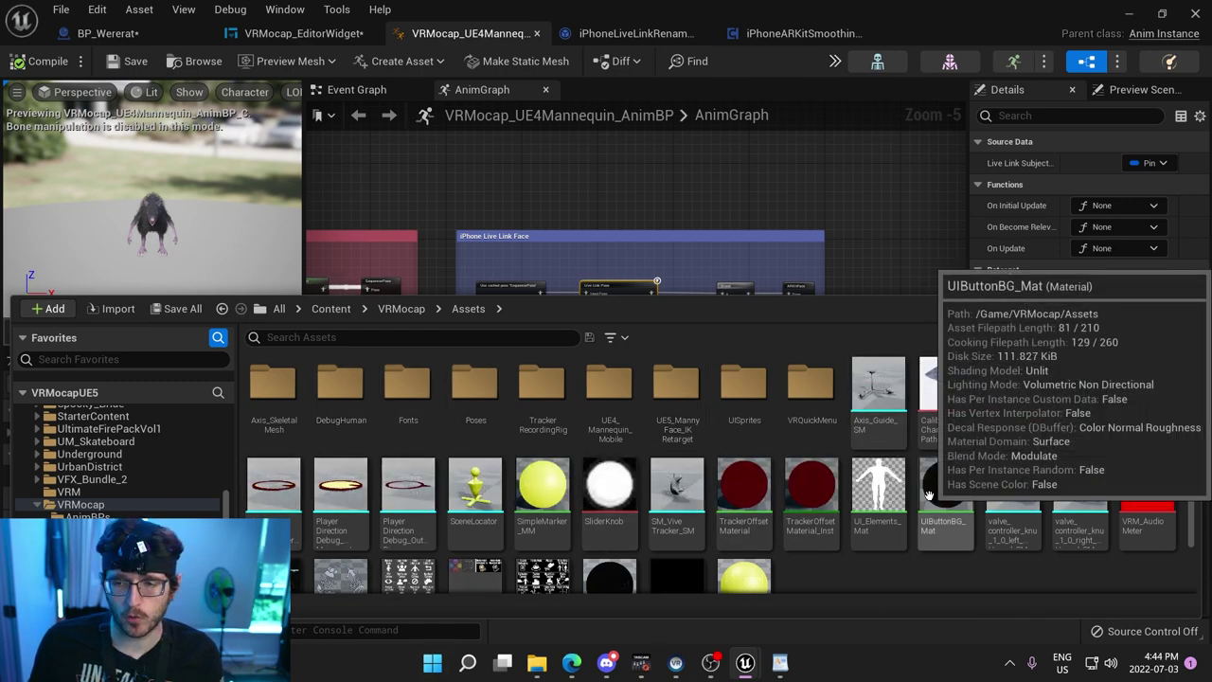
scroll(840, 515, "down", 2)
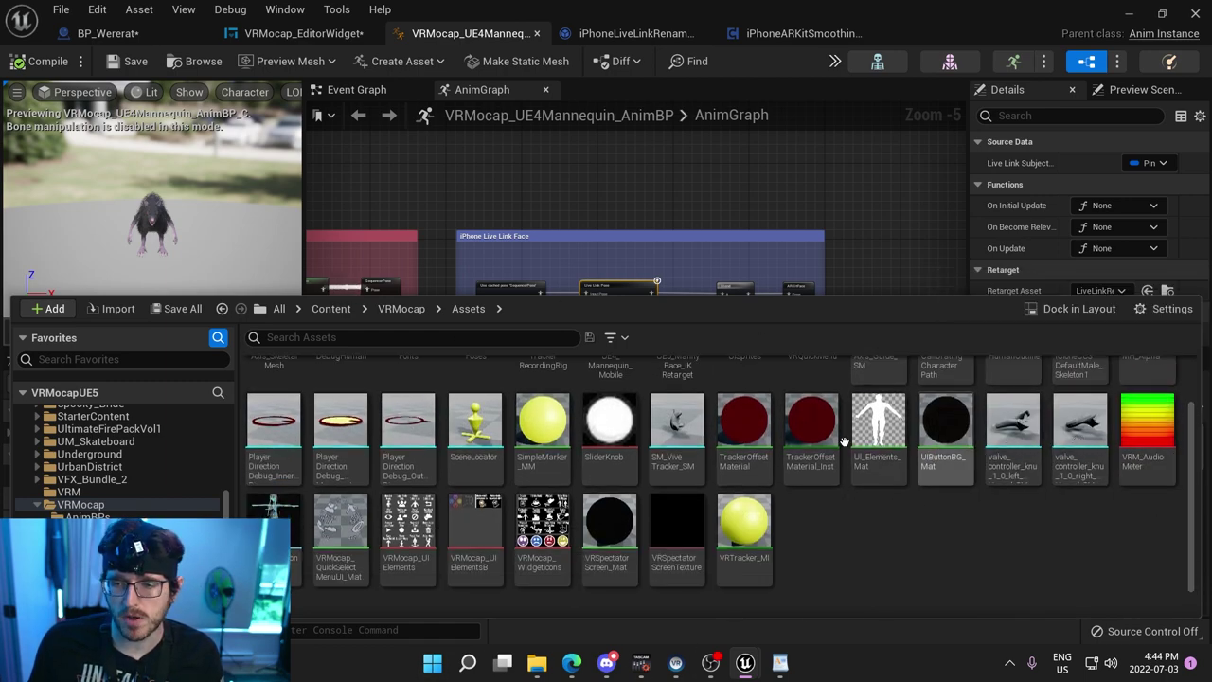
scroll(852, 445, "up", 2)
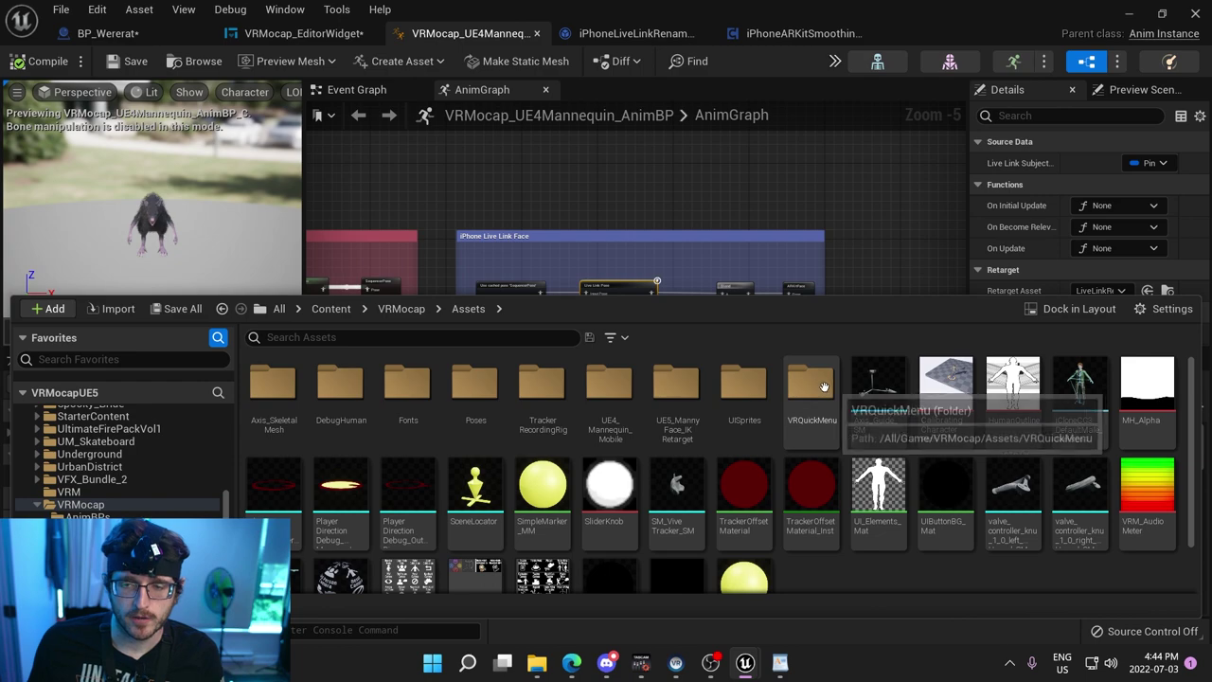
scroll(638, 467, "down", 2)
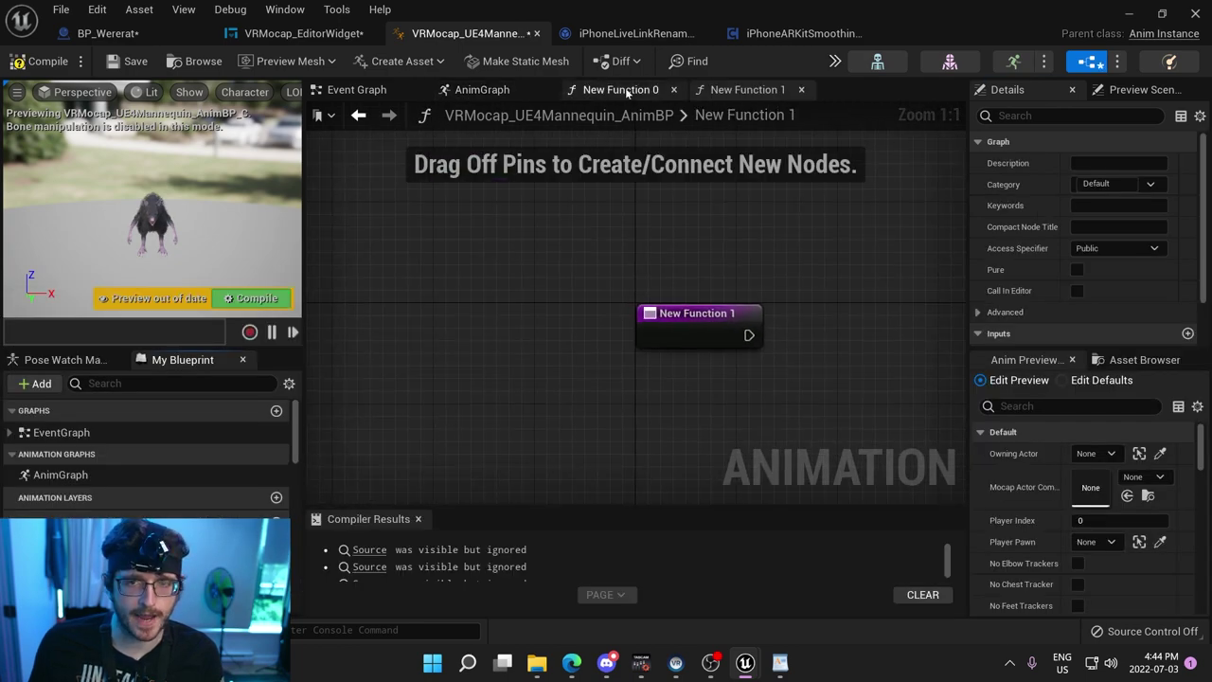
key("ctrl+space")
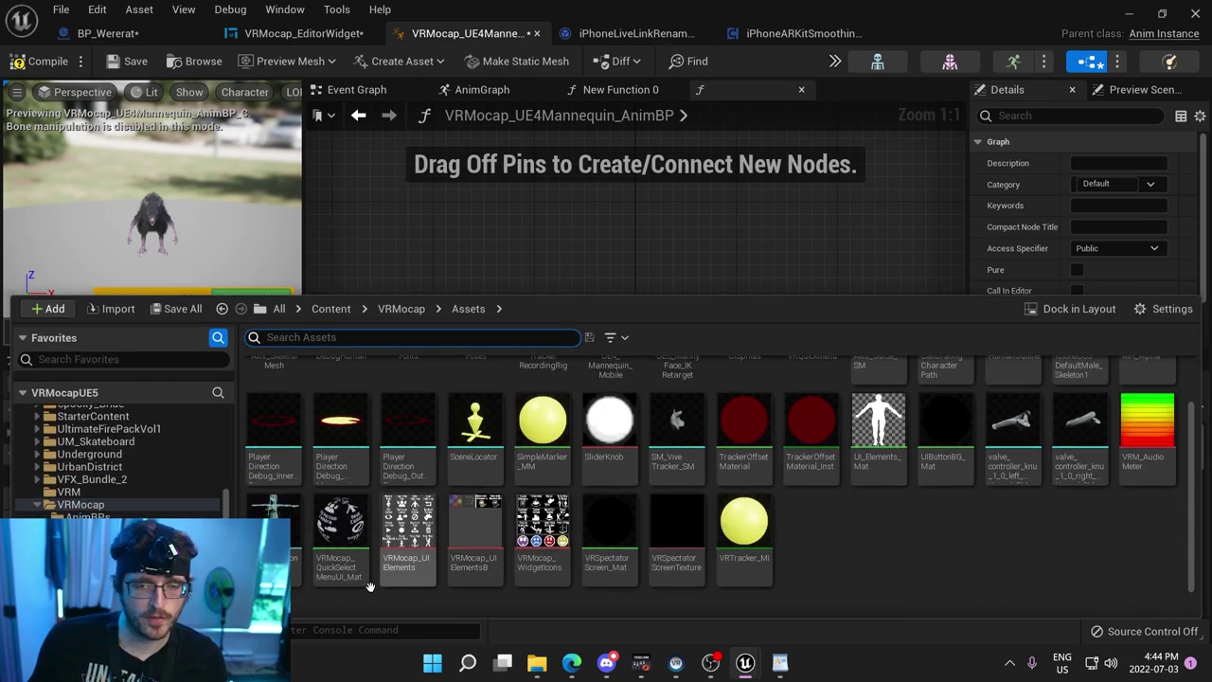
Open the IK_UE5MannyFace IK rig and orbit in to examine the mannequin's hand.
double_click(271, 411)
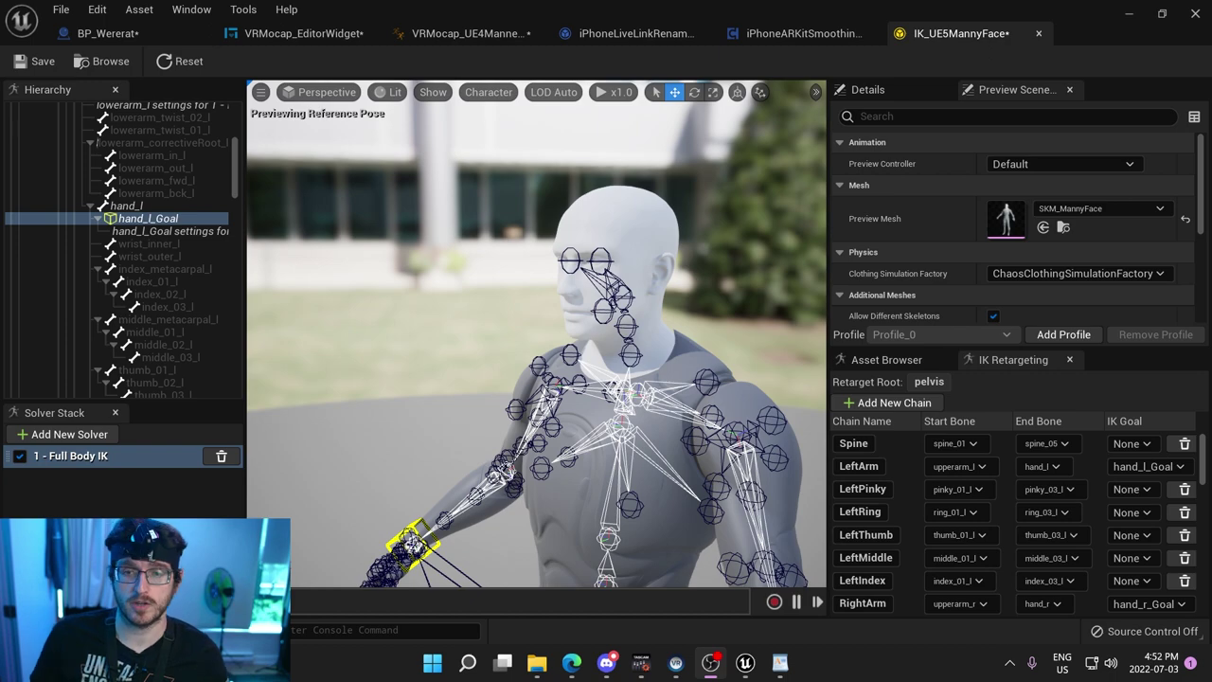
left_click_drag(413, 504, 488, 355)
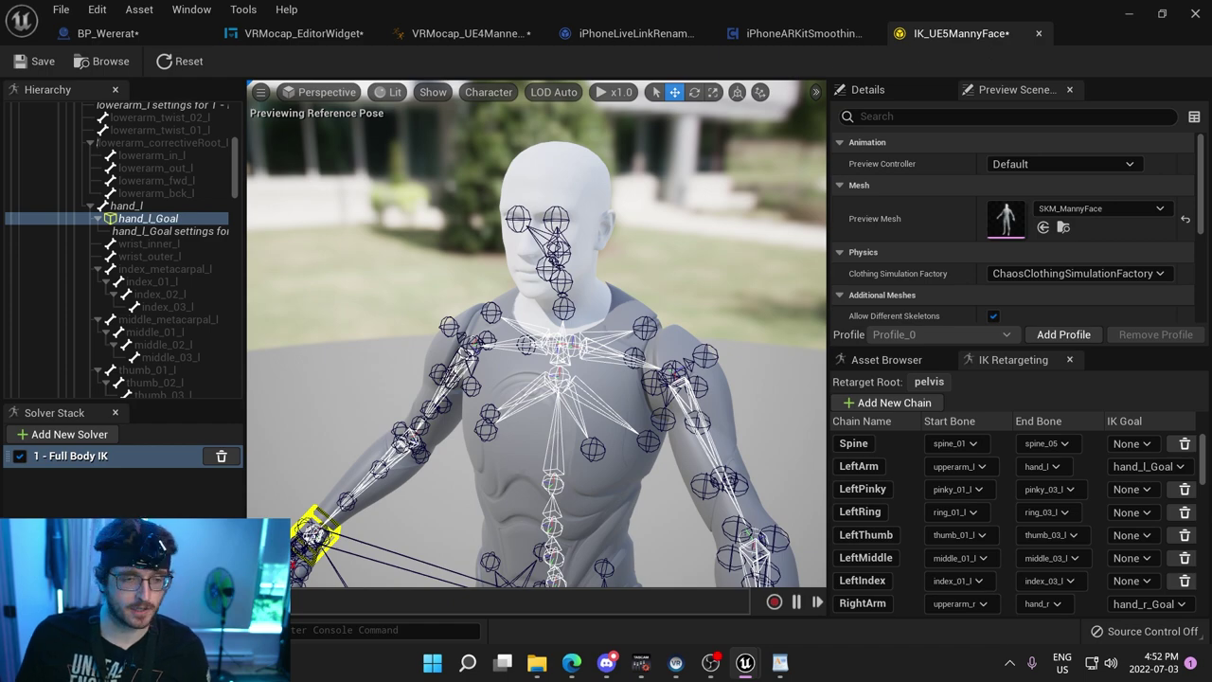
key("ctrl+space")
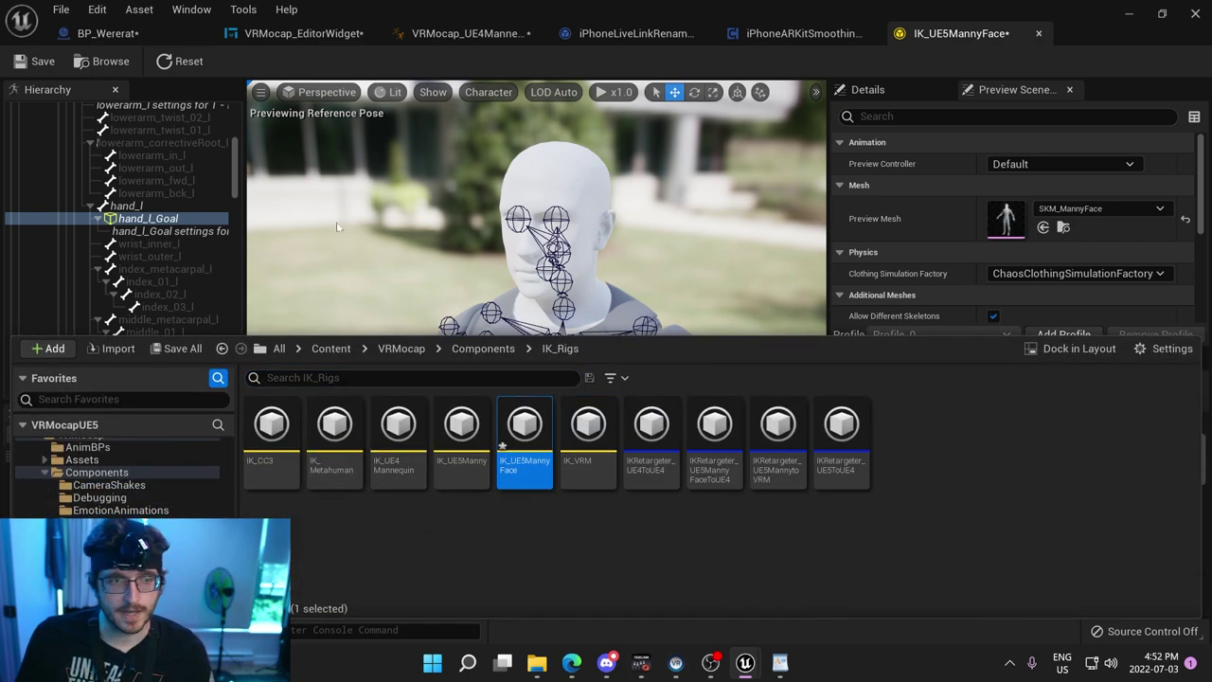
key("ctrl+space")
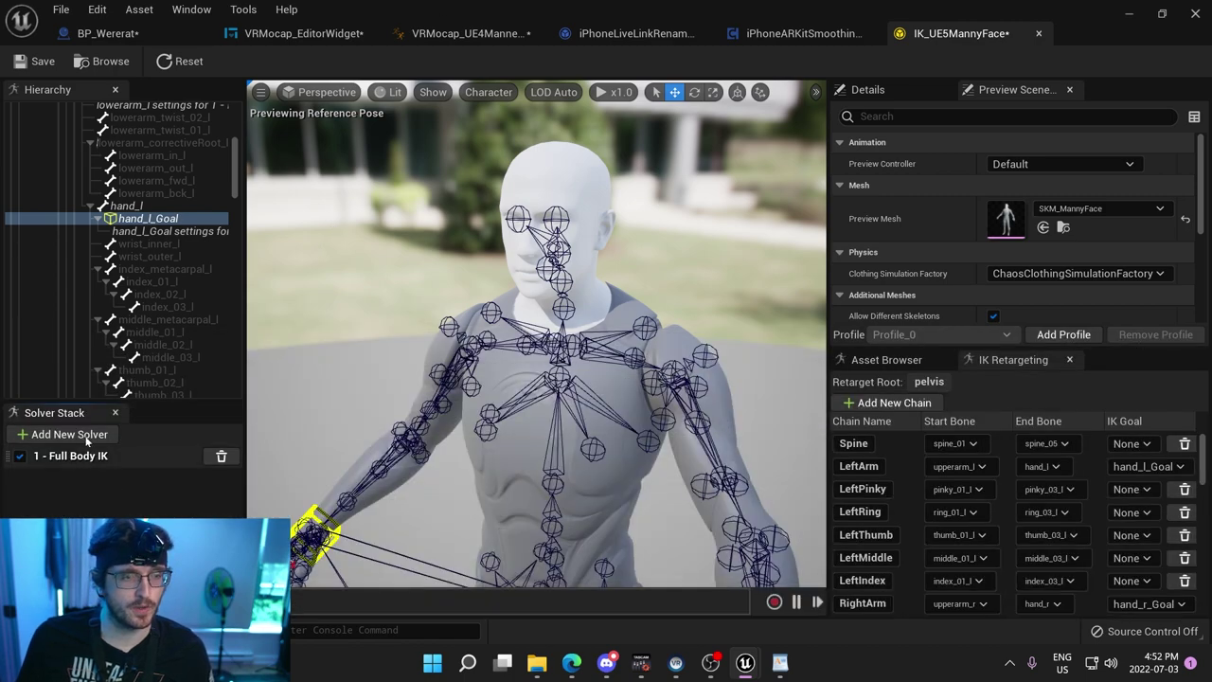
Add a Full Body IK solver to the rig and review its settings.
left_click(86, 437)
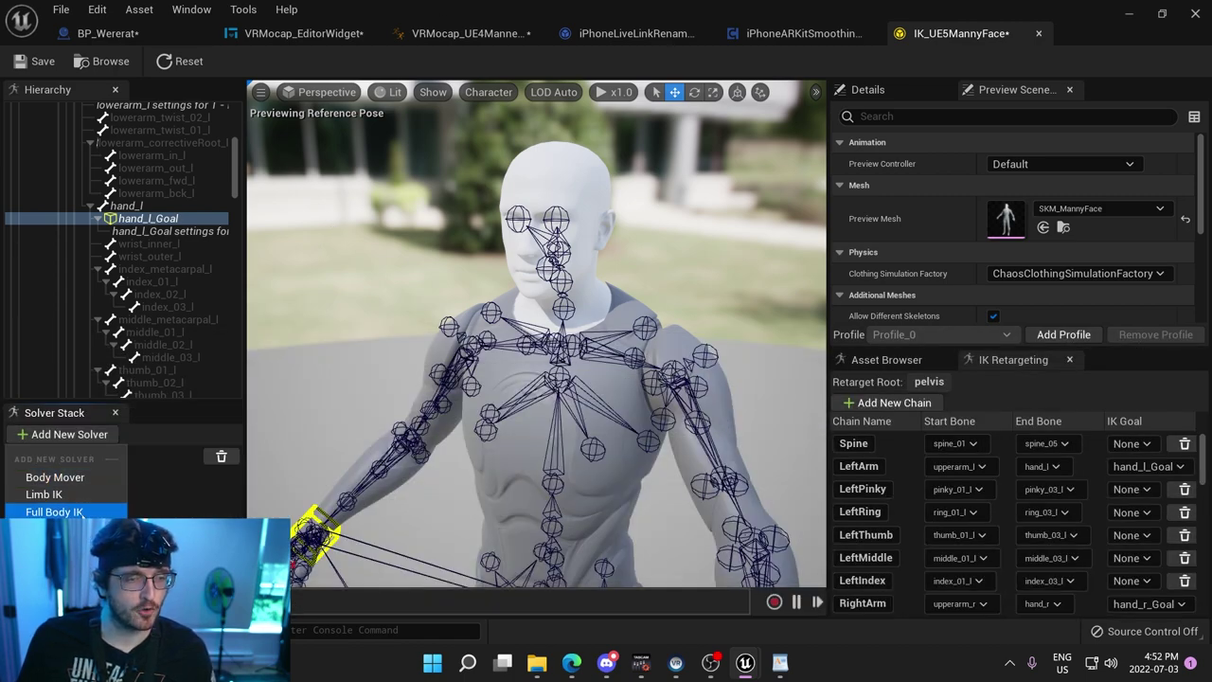
left_click(53, 511)
left_click(99, 457)
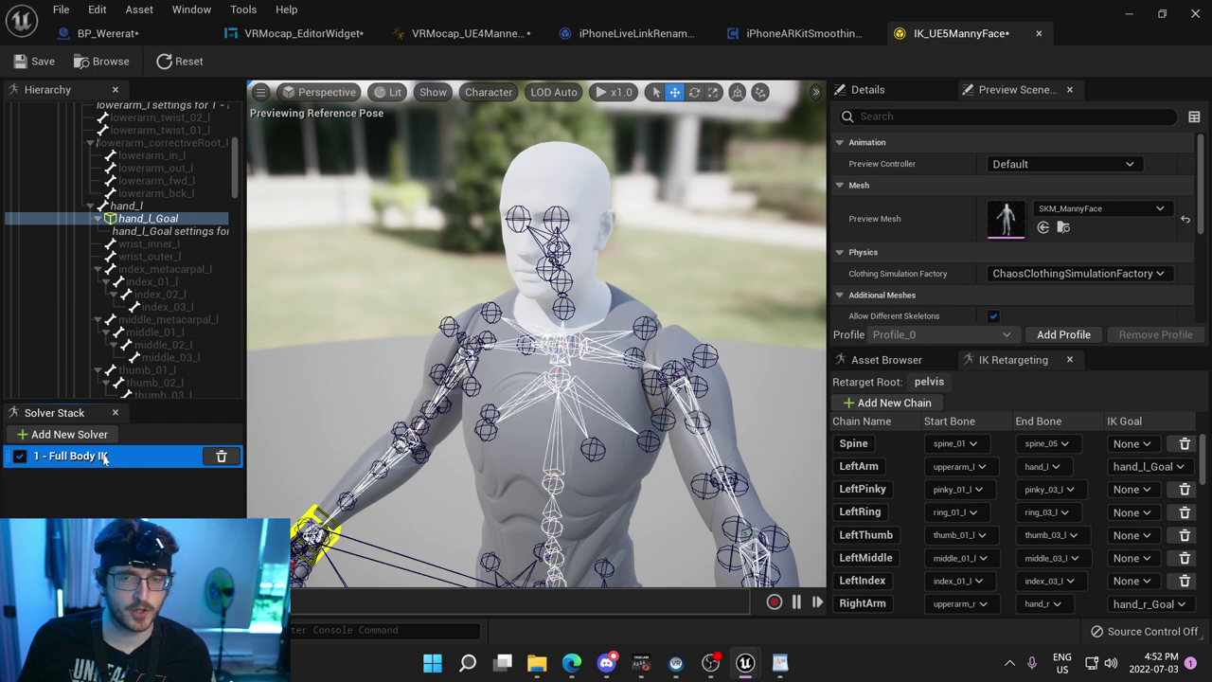
scroll(178, 326, "up", 10)
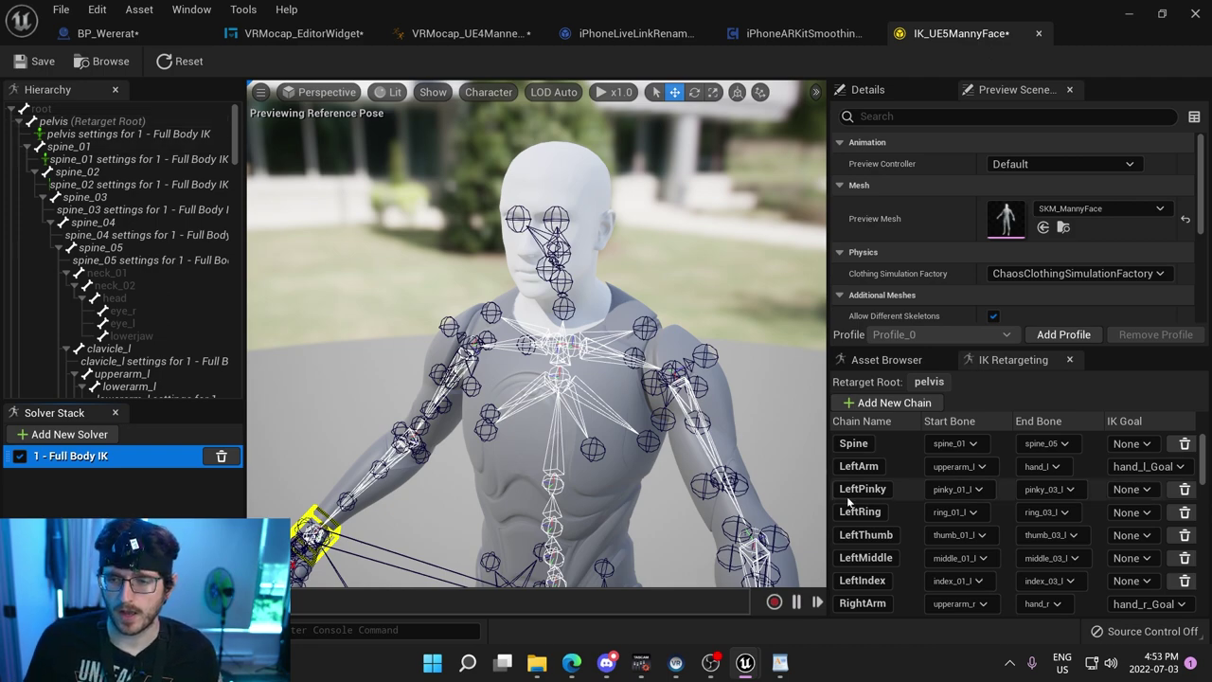
scroll(897, 438, "down", 2)
scroll(898, 438, "up", 2)
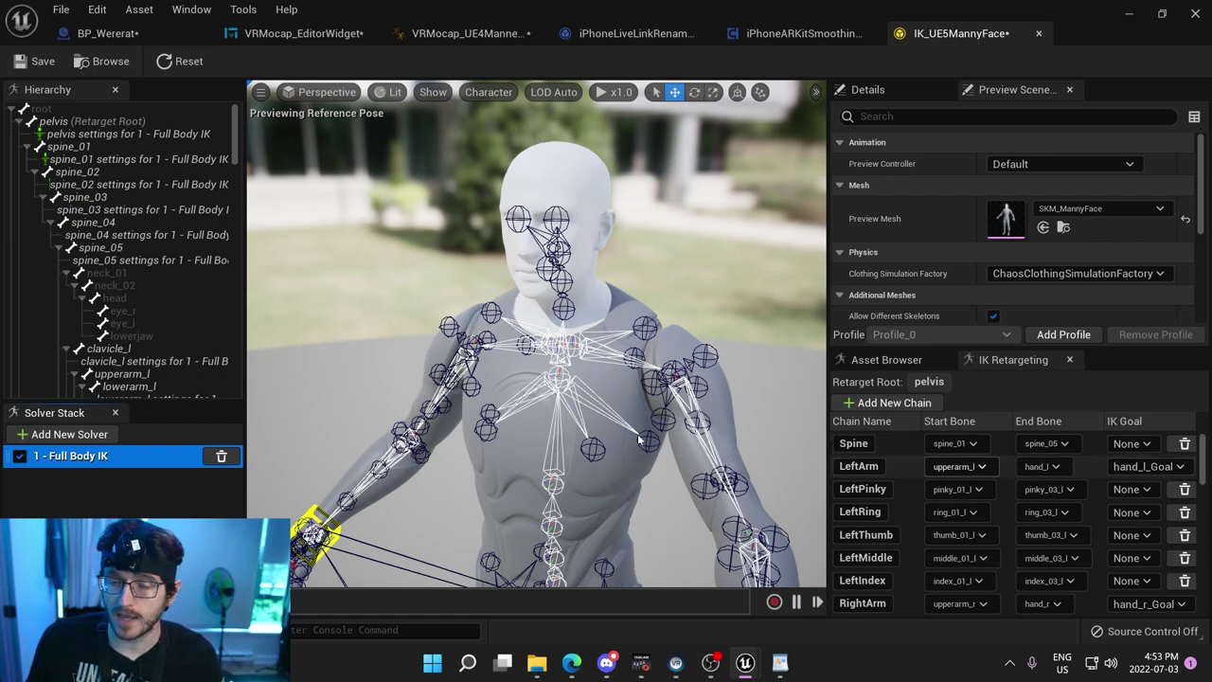
Create a hand_l IK goal, then raise the right arm by moving hand_r_Goal.
left_click(900, 466)
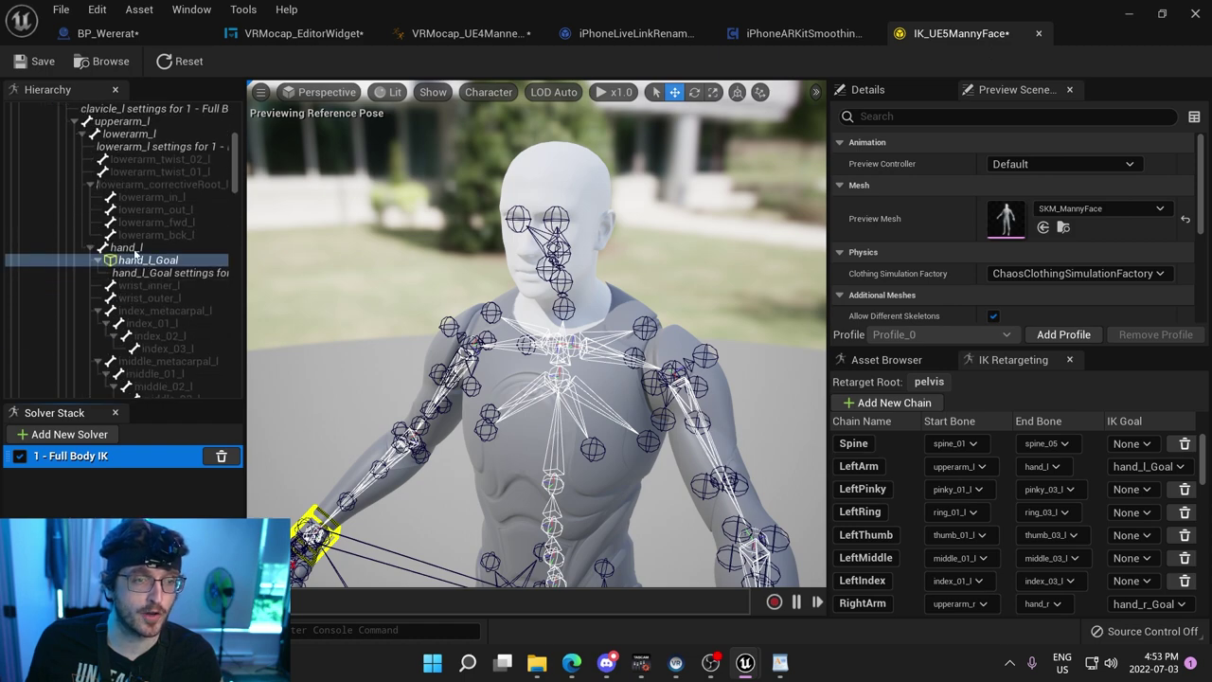
left_click(126, 248)
right_click(129, 248)
left_click(180, 278)
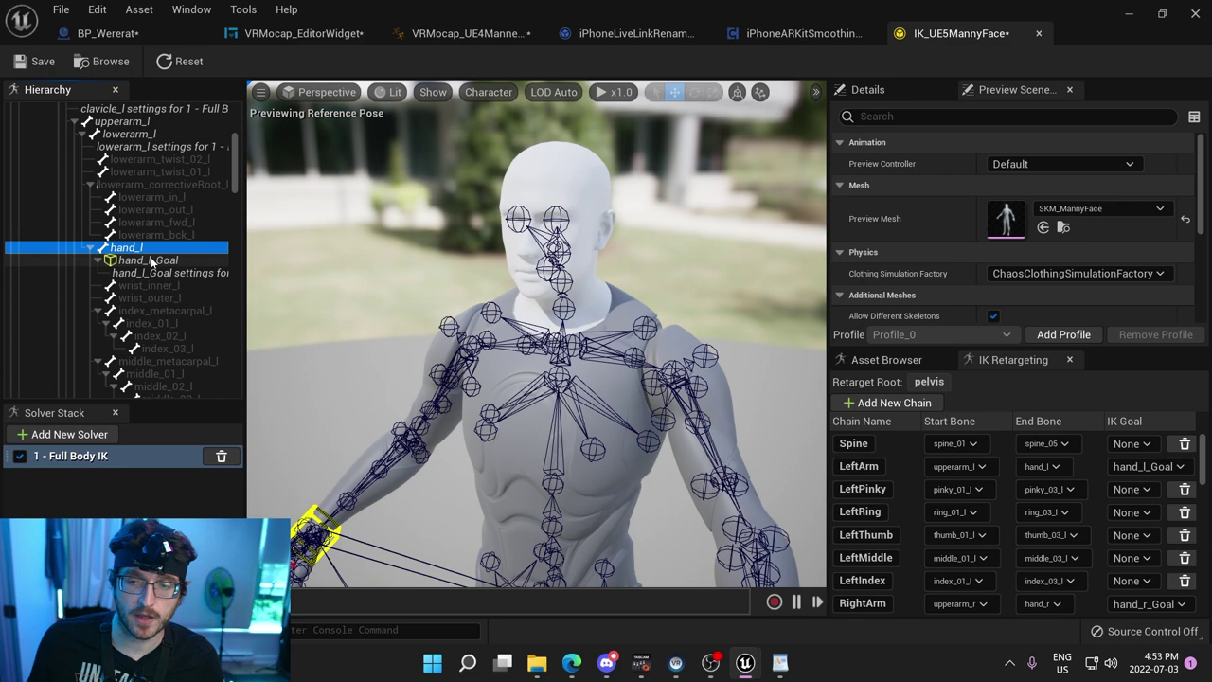
left_click(149, 261)
left_click(312, 526)
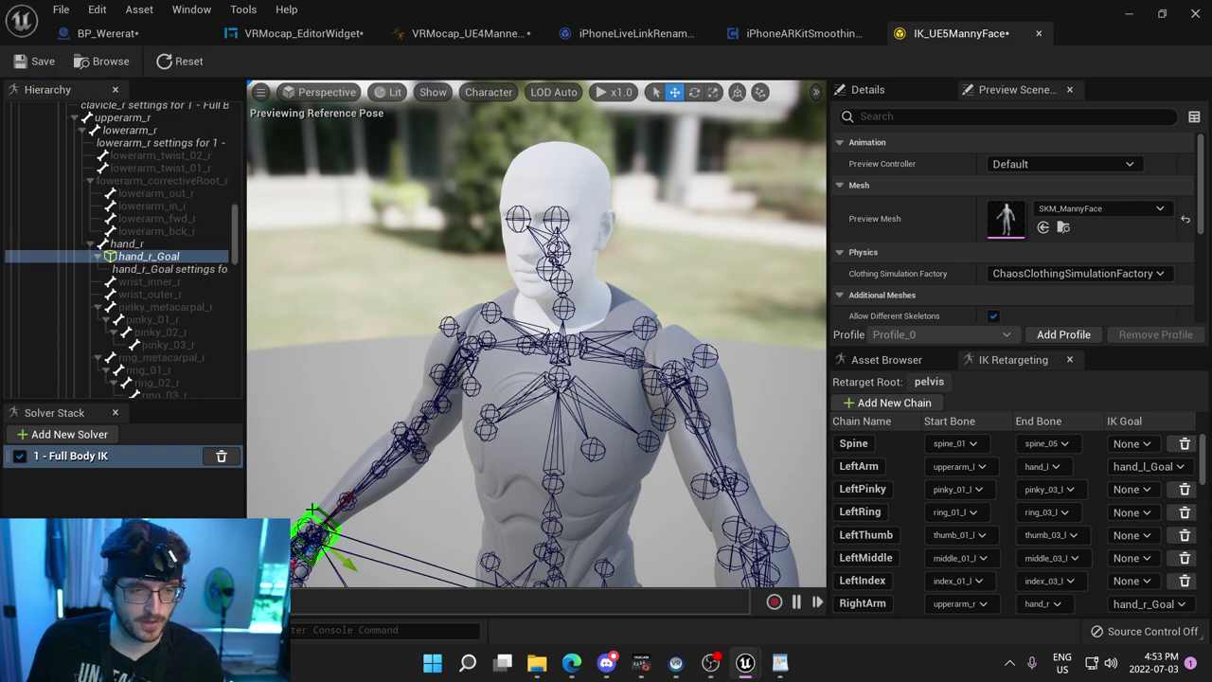
left_click_drag(313, 527, 338, 495)
key("ctrl+space")
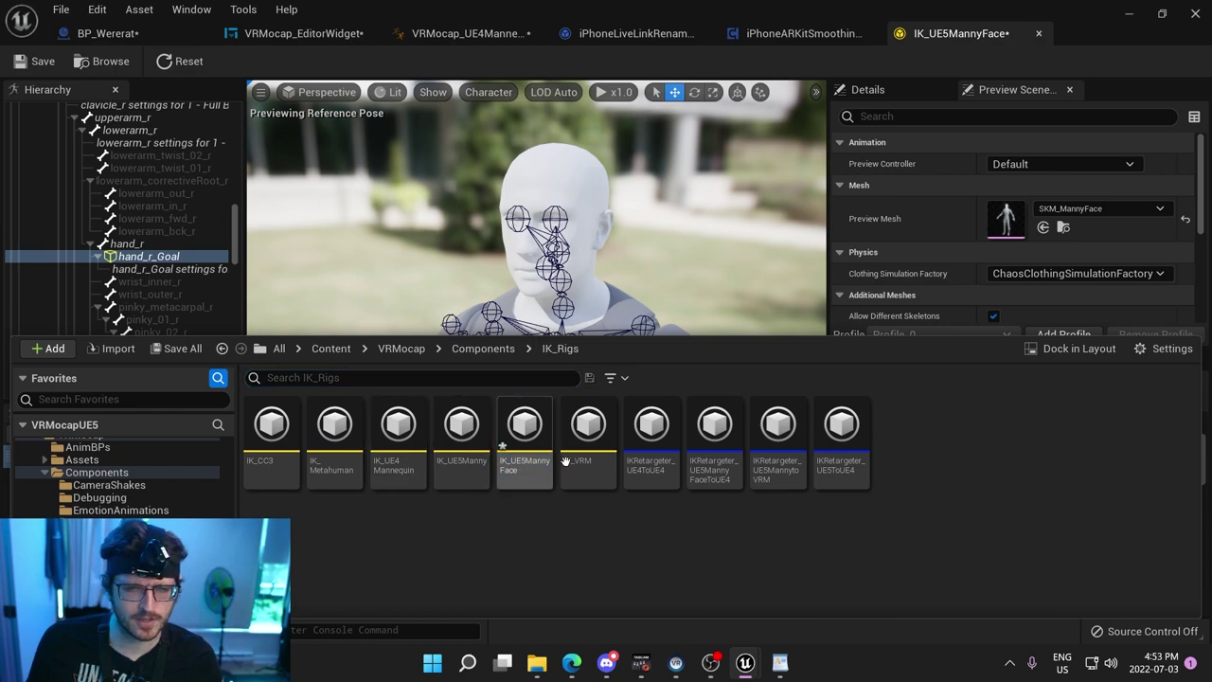
Open the IK_CC3 rig and scroll through its chain list.
left_click(283, 424)
double_click(283, 424)
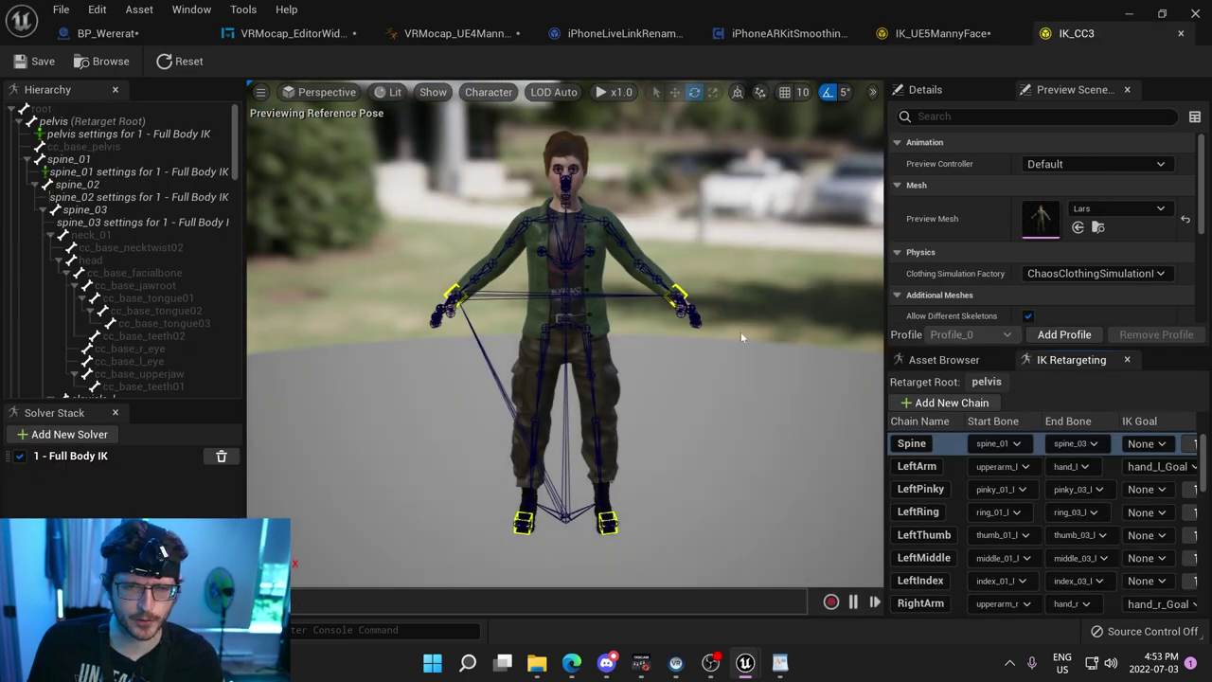
scroll(947, 498, "down", 2)
scroll(950, 503, "down", 2)
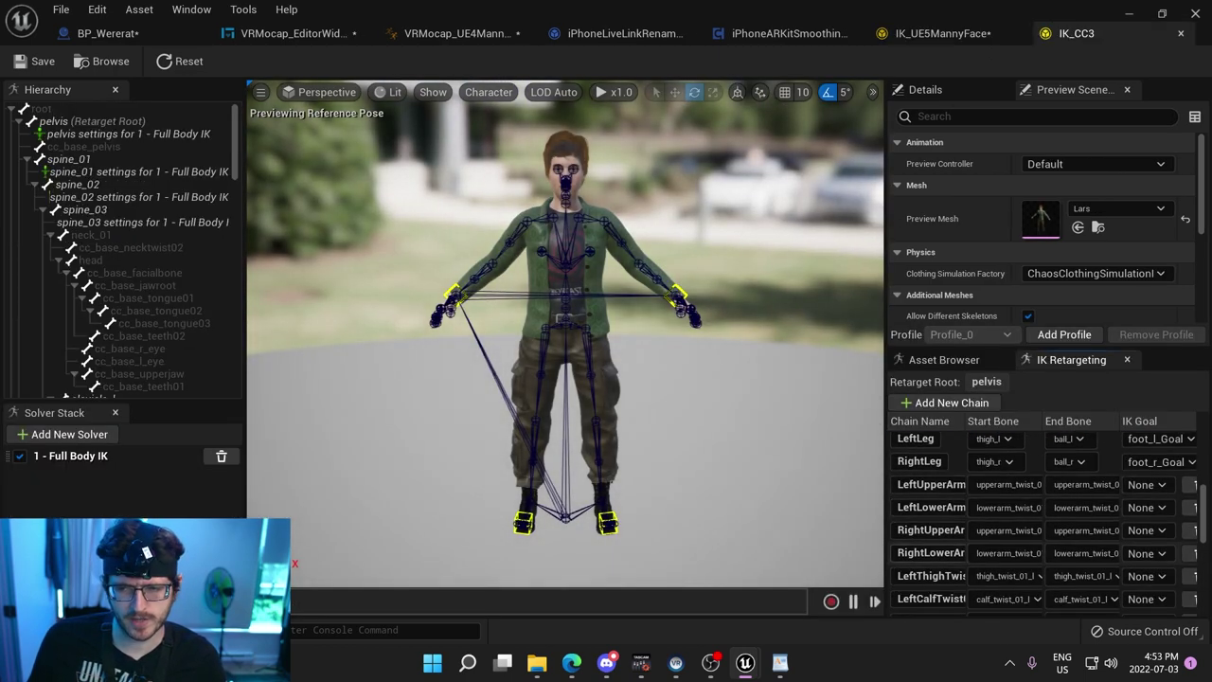
Open the IK_VRM rig showing the VRM character.
key("ctrl+space")
left_click(596, 428)
double_click(601, 424)
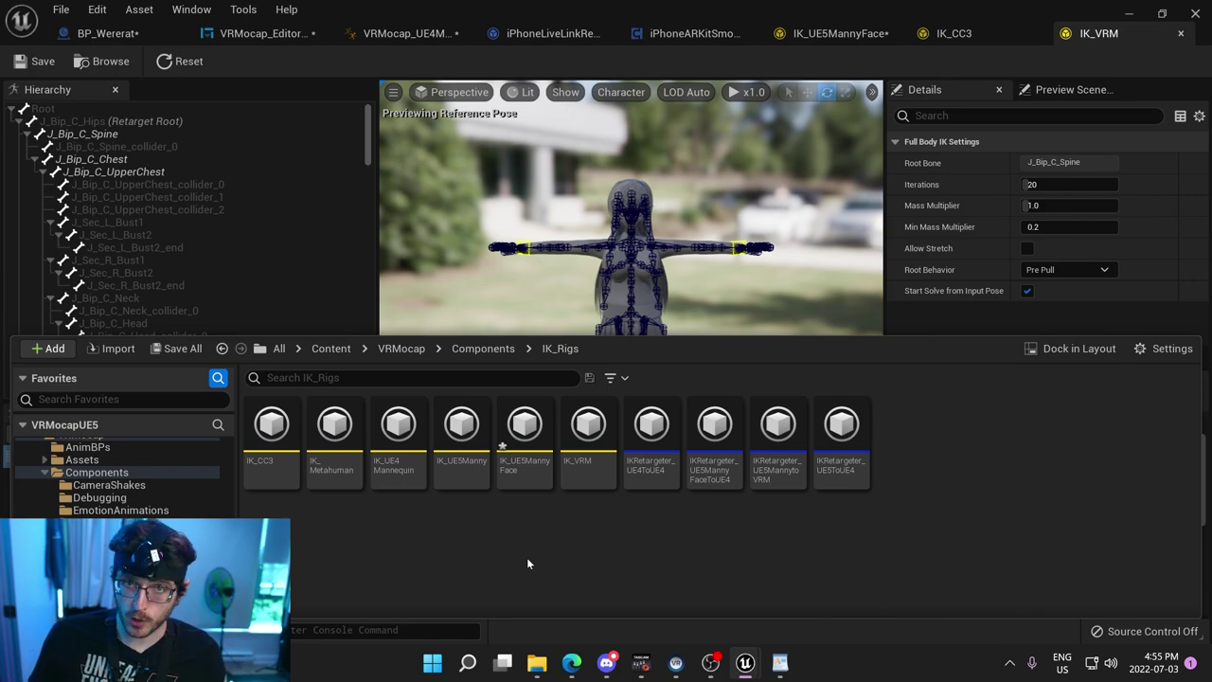
Open IKRetargeter_UE5MannytoVRM and preview the Scene_1_06 take on Manny and the VRM character, then pause.
double_click(778, 427)
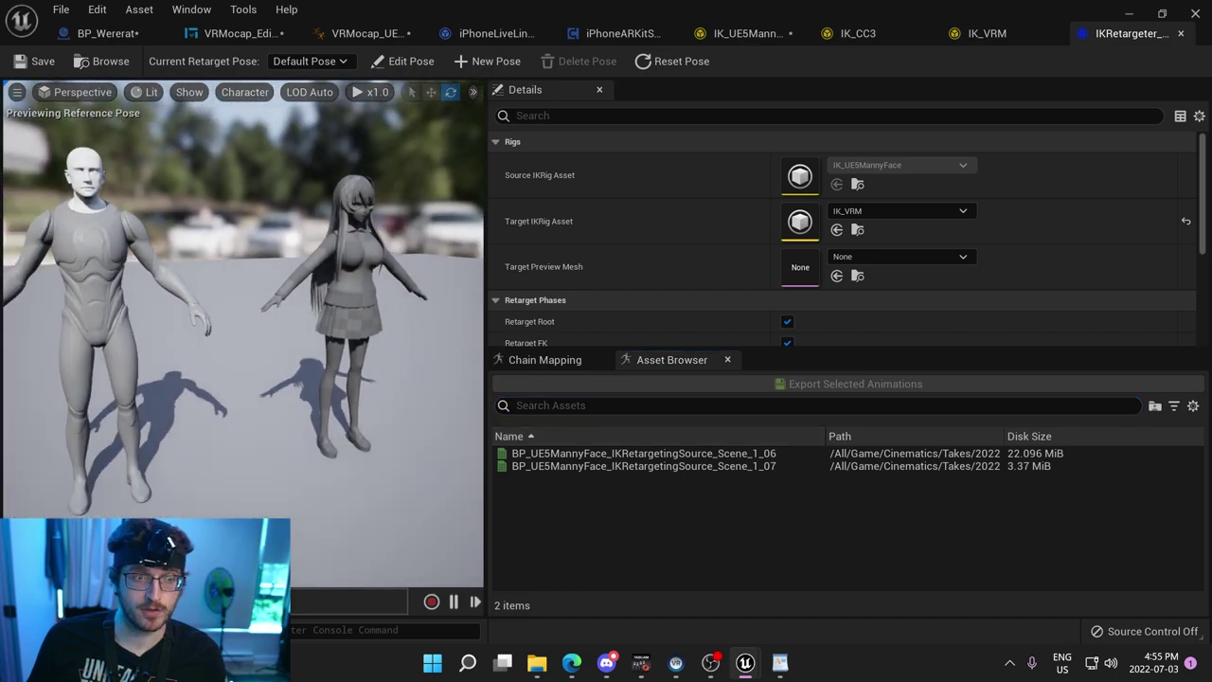
left_click(622, 454)
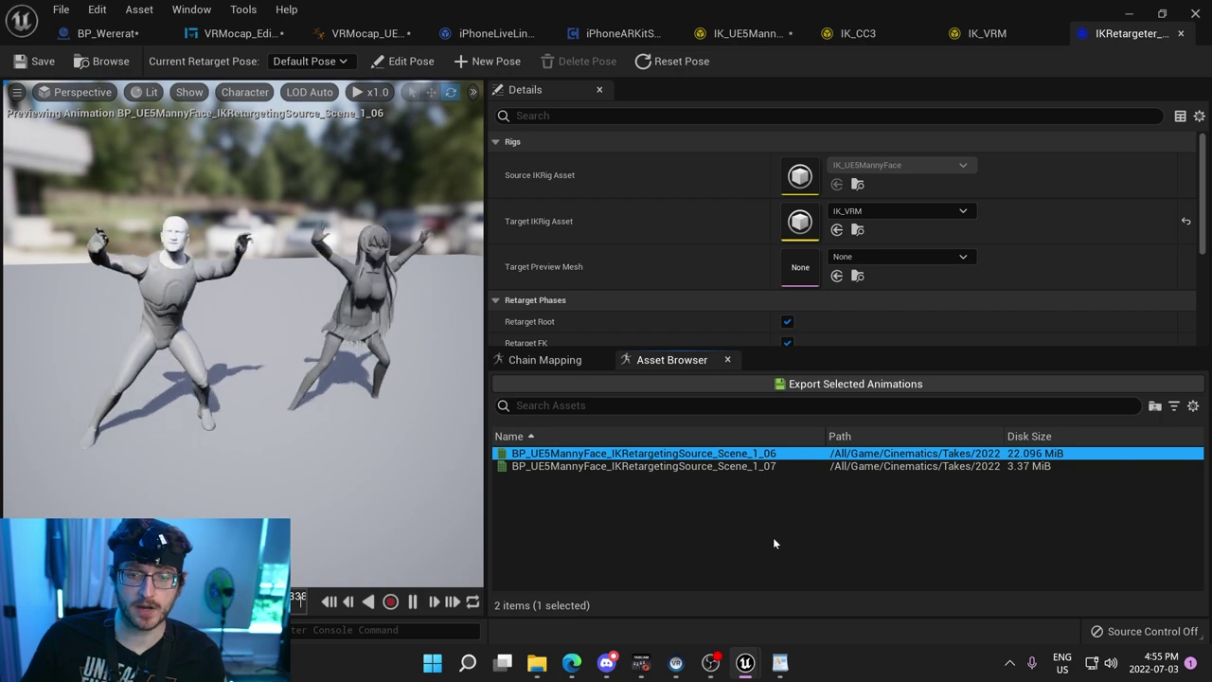
left_click(411, 601)
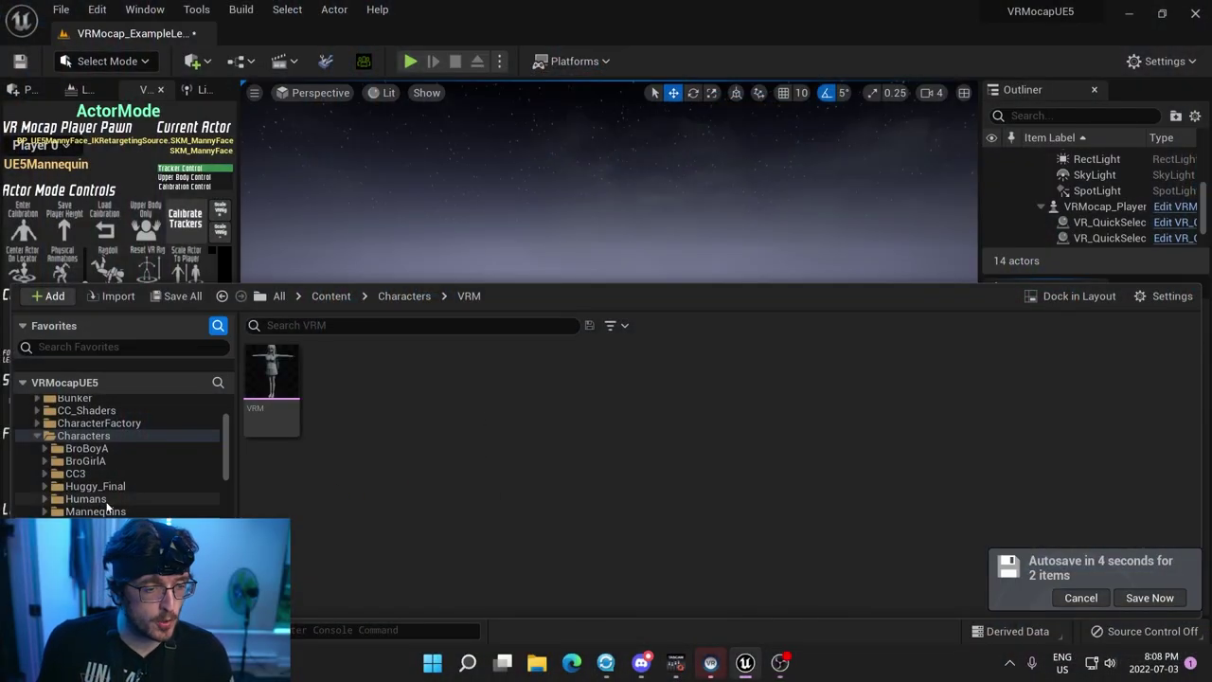
Open VRMocap_IKRetarget_AnimBP from the VRMocap > AnimBPs folder.
scroll(118, 455, "down", 5)
scroll(118, 455, "down", 5)
left_click(90, 523)
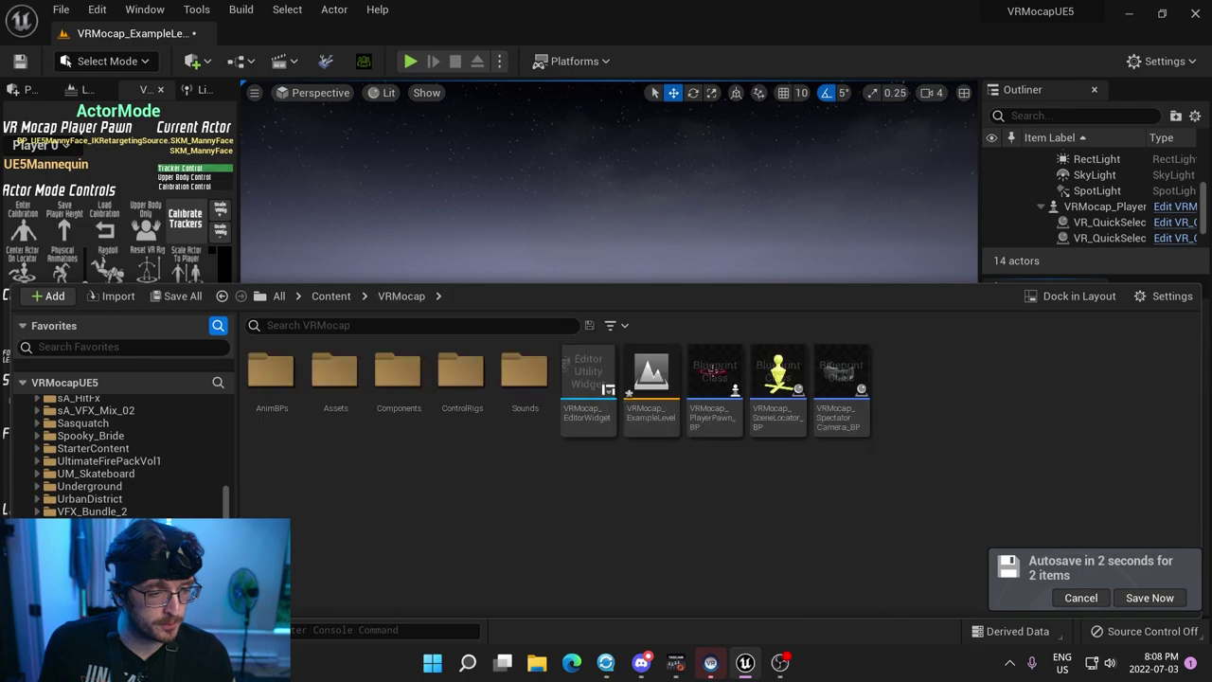
double_click(272, 374)
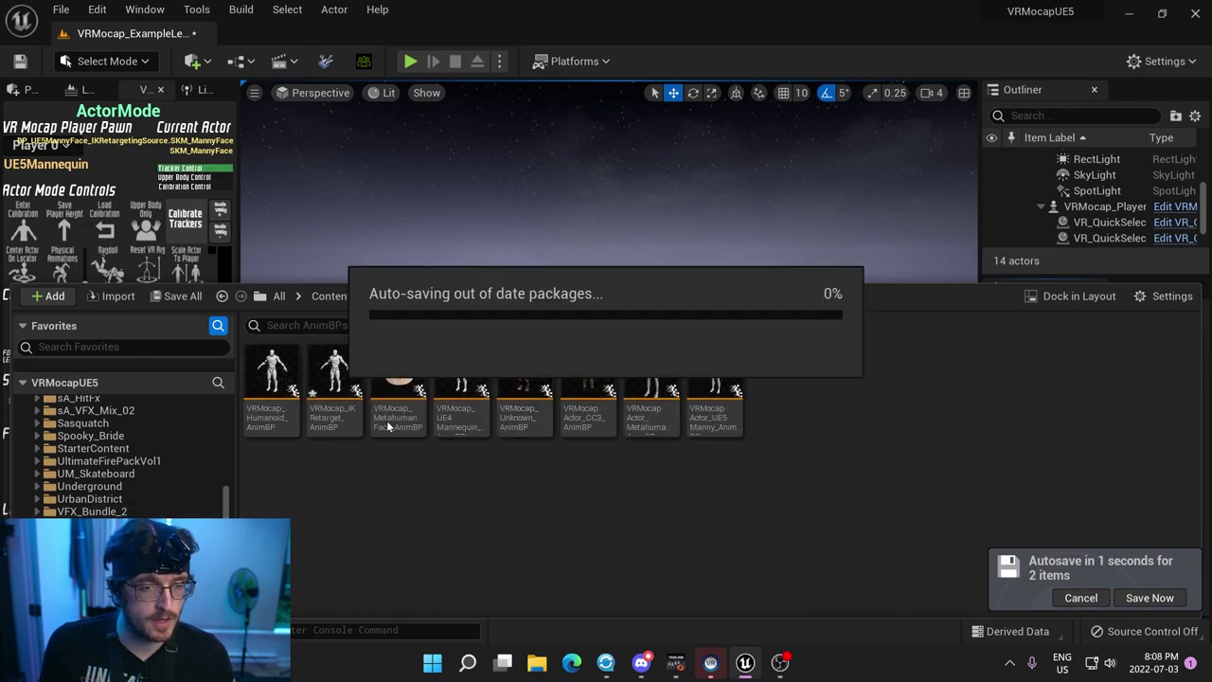
mouse_move(349, 377)
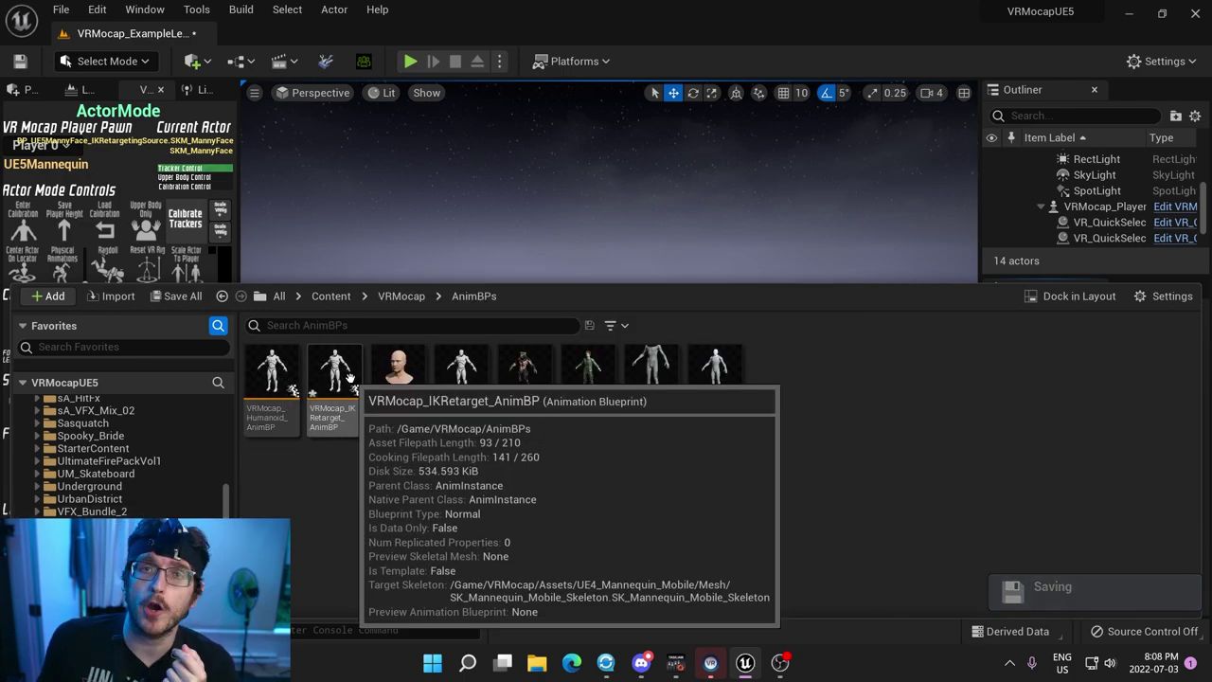
double_click(349, 378)
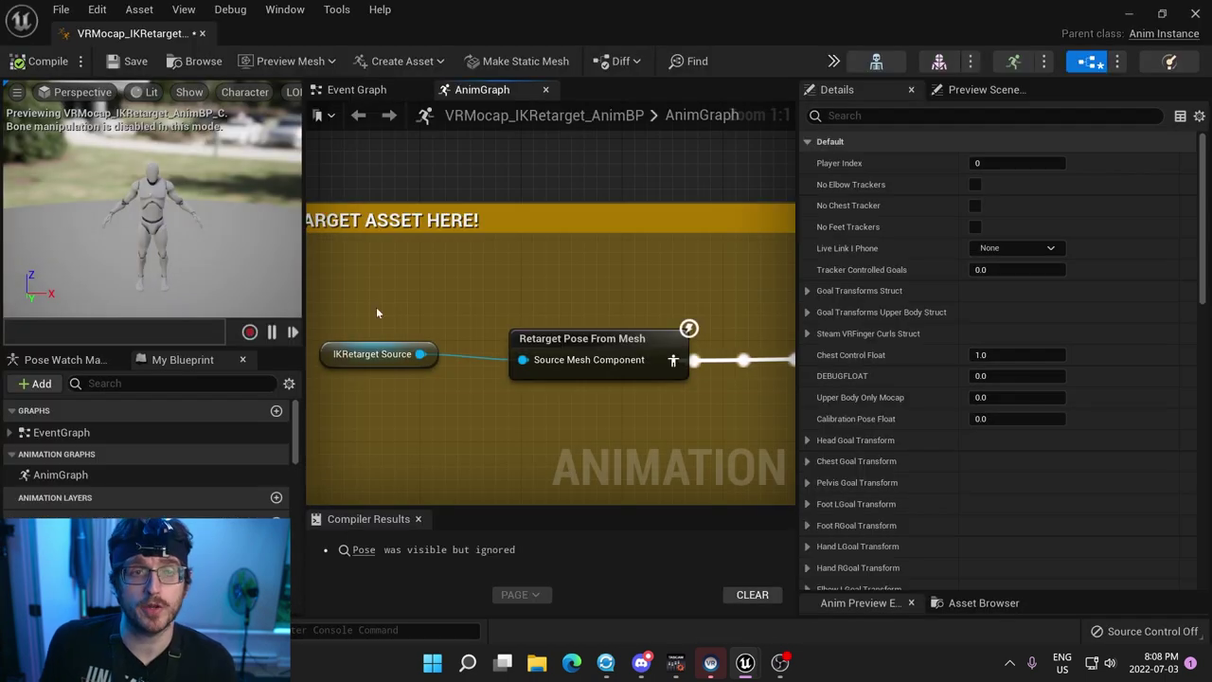
Check the Event Graph, then select the AnimGraph's Retarget Pose From Mesh node to see its IKRetargeter_UE5ToUE4.
left_click(356, 89)
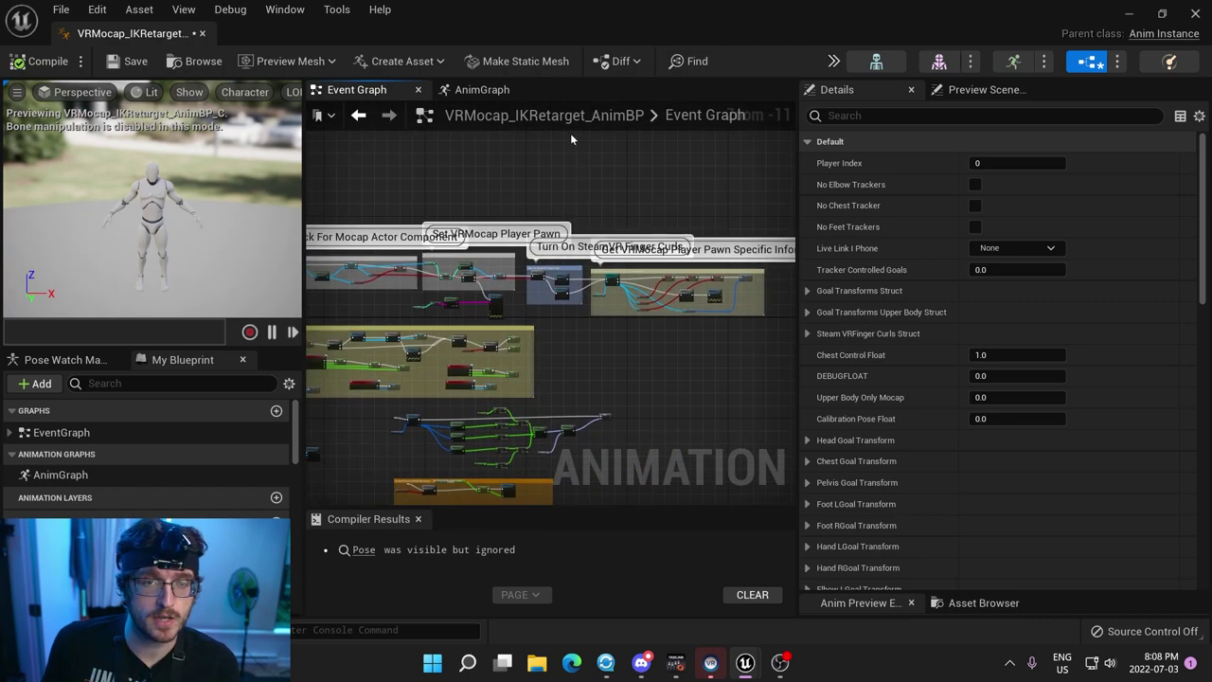
left_click(492, 90)
scroll(516, 219, "down", 8)
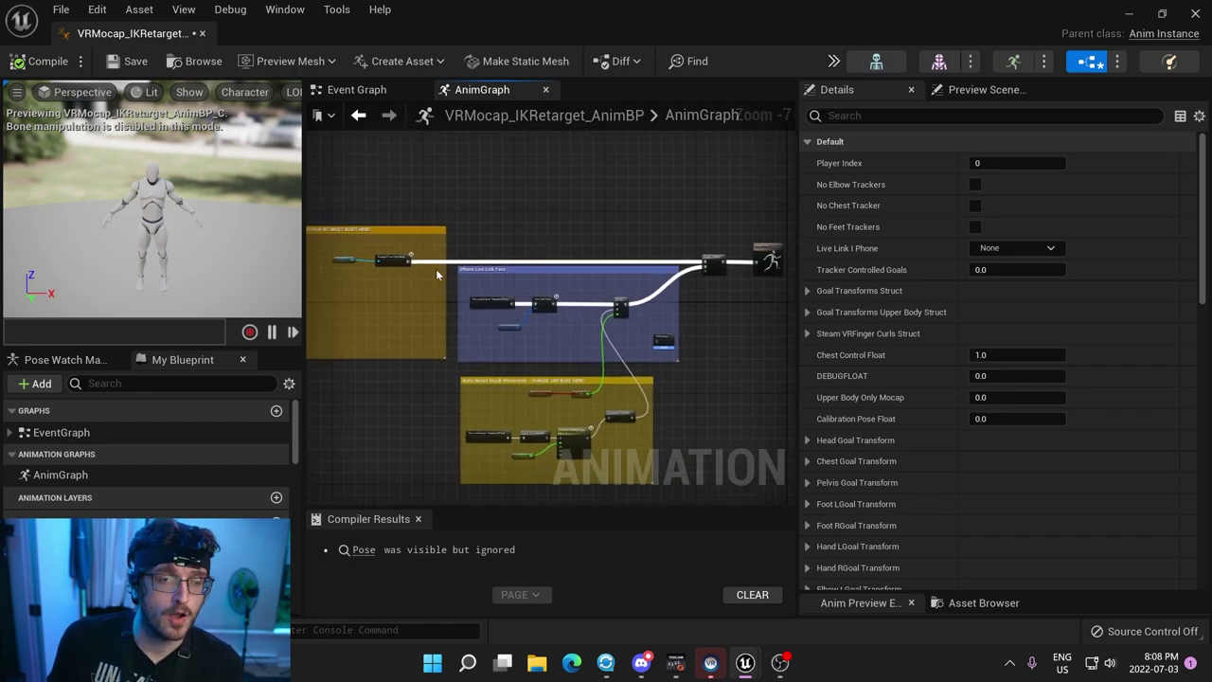
left_click(392, 264)
scroll(400, 276, "up", 3)
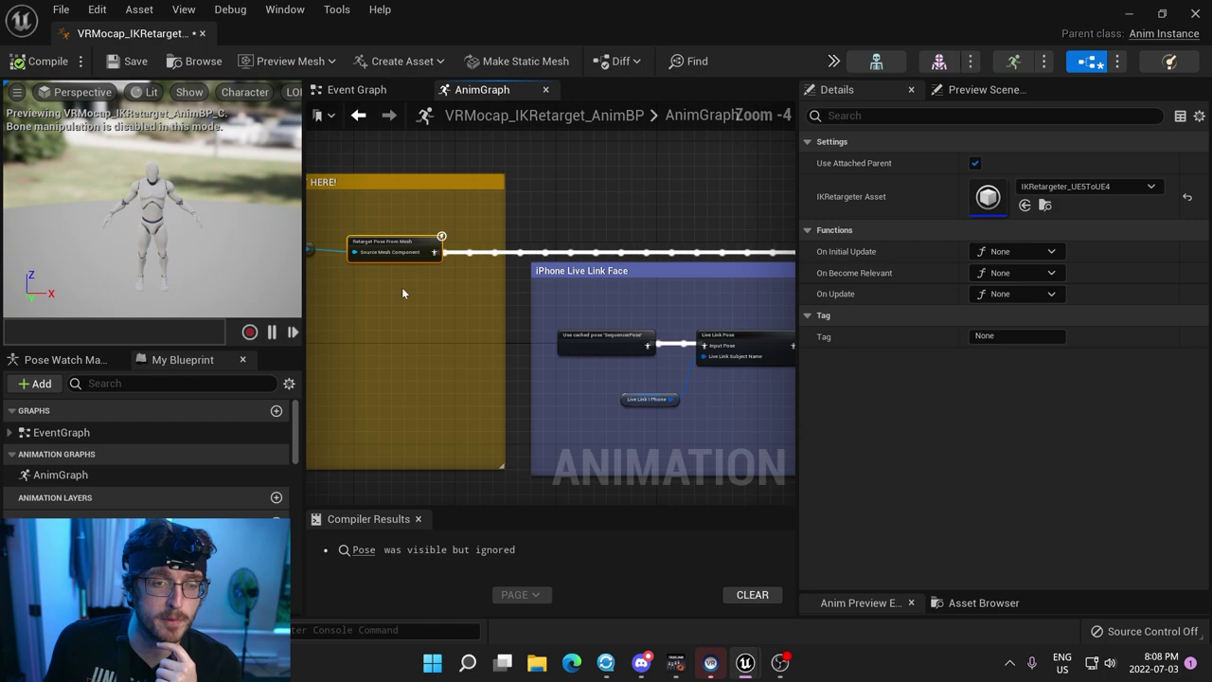
scroll(414, 300, "down", 2)
scroll(562, 400, "up", 3)
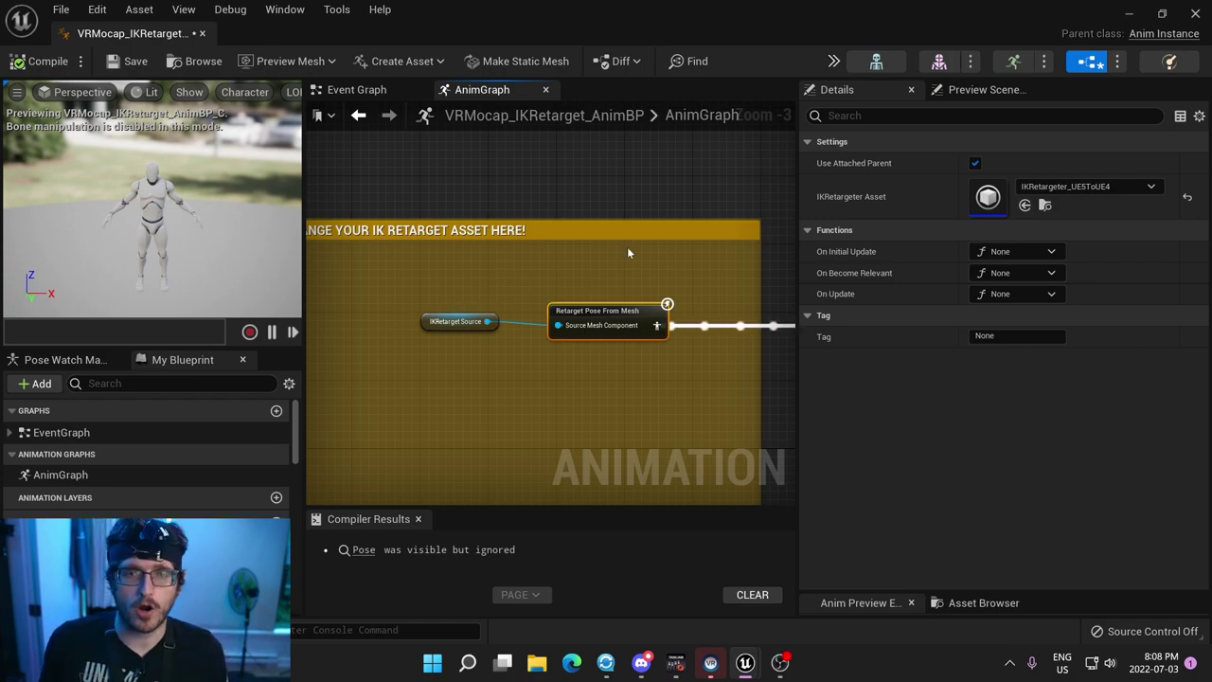
Open IKRetargeter_UE5MannytoVRM from the Components > IK_Rigs folder.
left_click(662, 195)
key("ctrl+space")
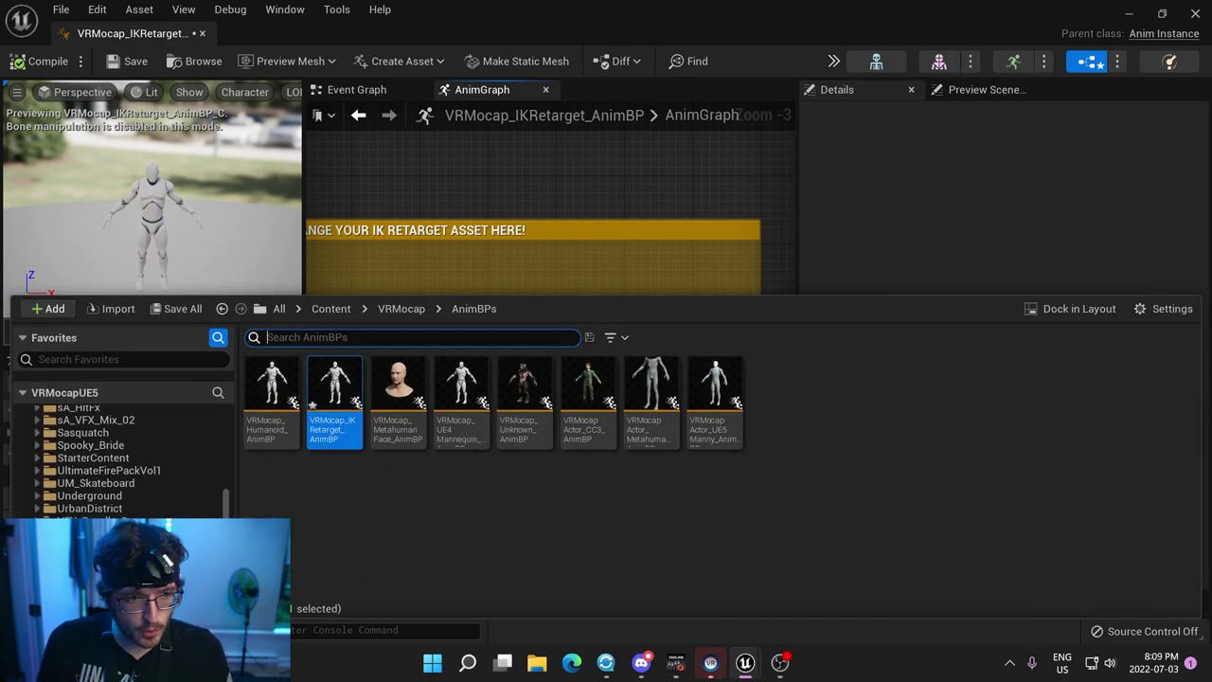
key("alt+Left")
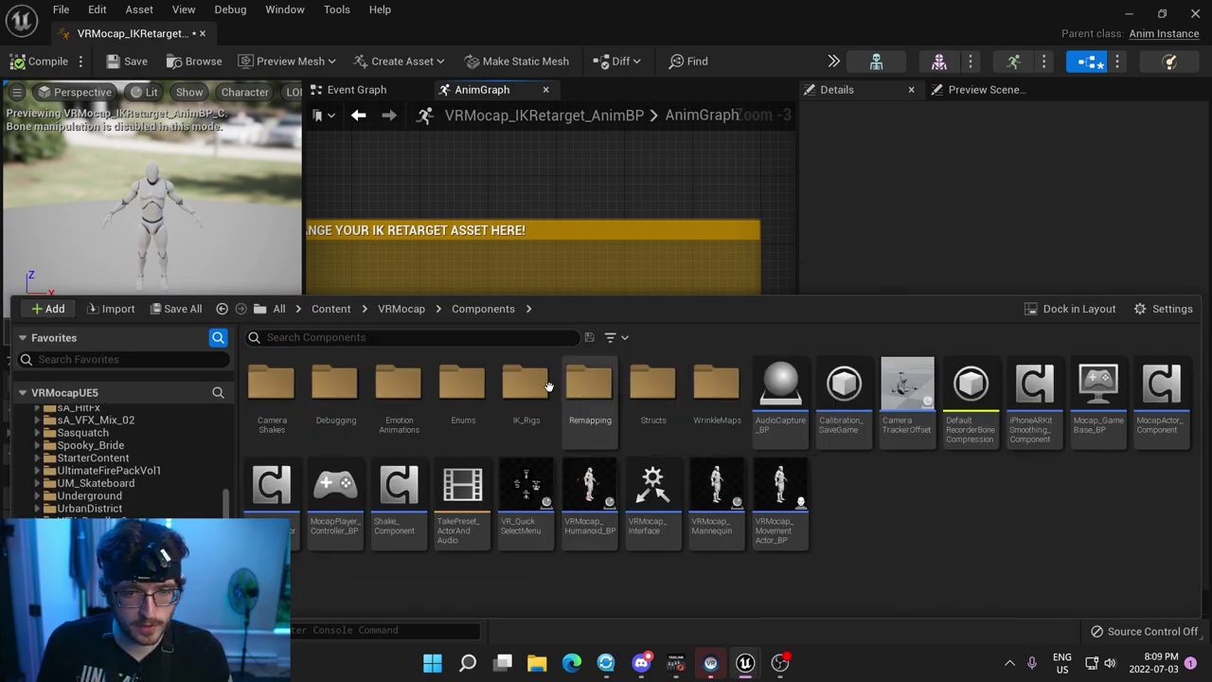
left_click(515, 386)
double_click(515, 386)
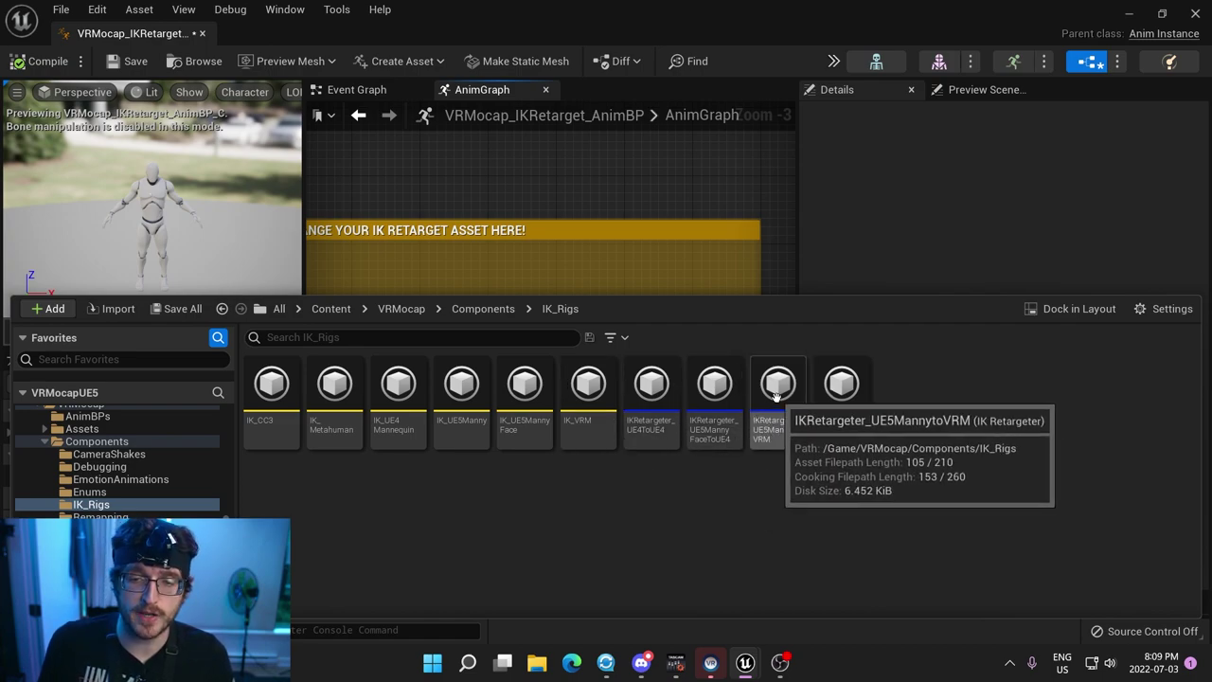
double_click(776, 395)
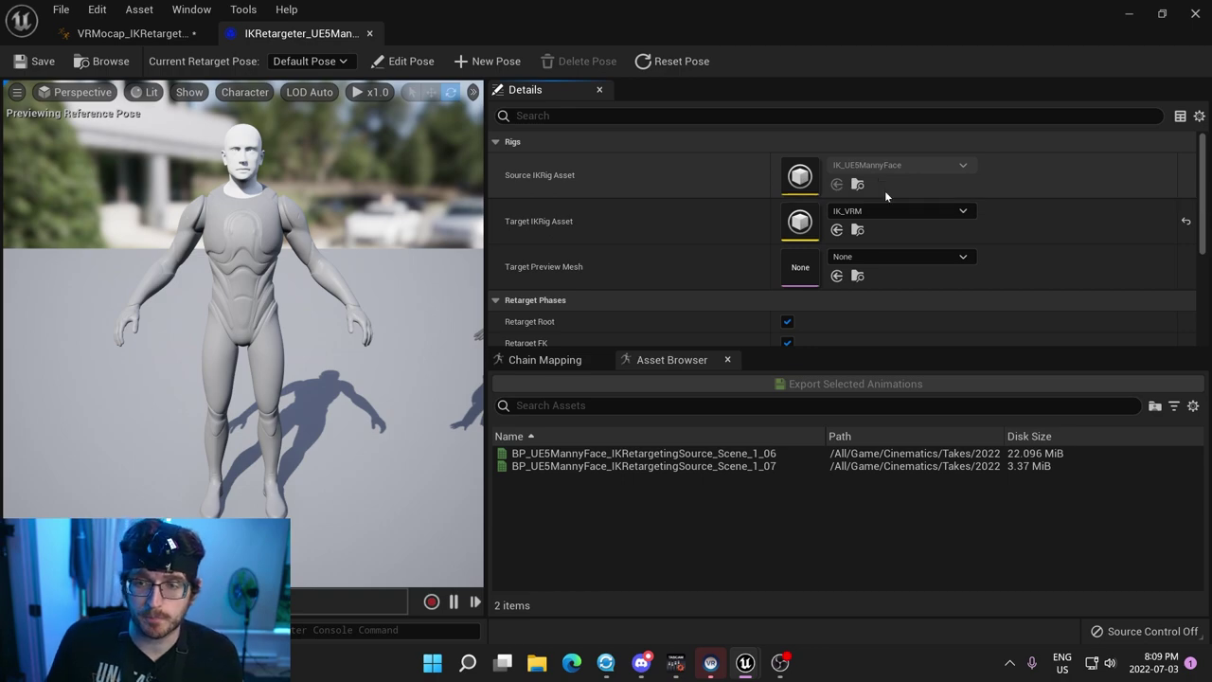
Open the IK_UE5MannyFace rig and view its Head, LeftEye, RightEye and Jaw chains.
key("ctrl+space")
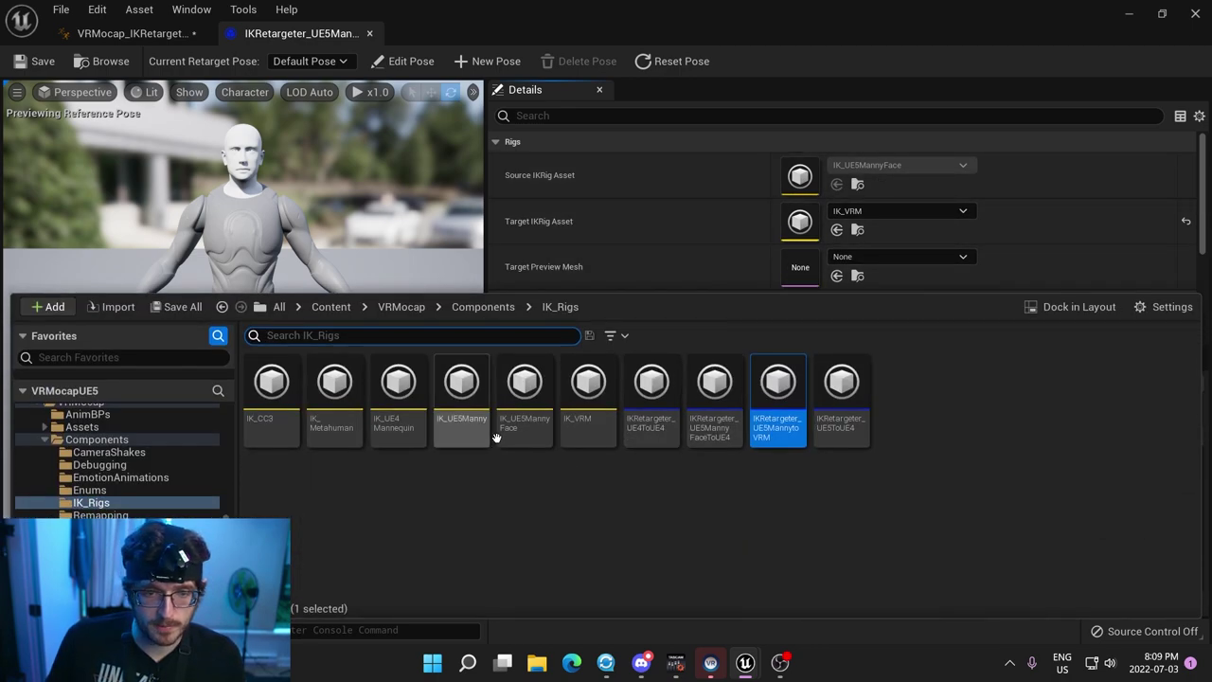
left_click(537, 377)
double_click(537, 377)
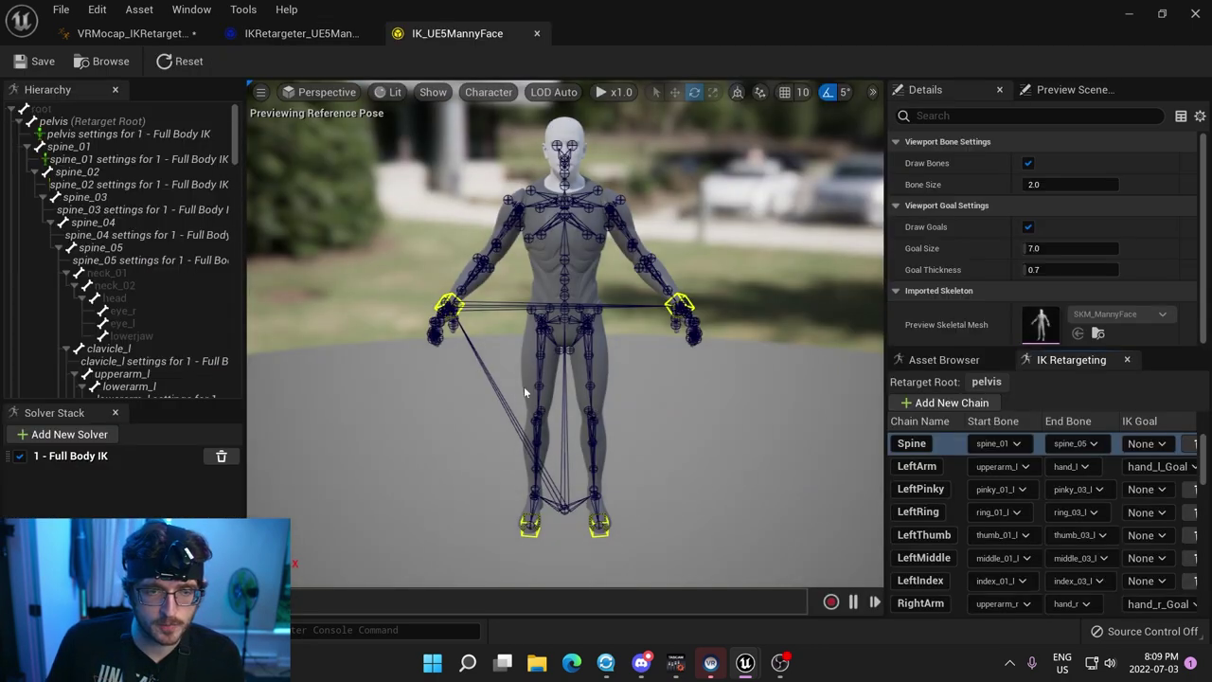
scroll(1041, 521, "down", 5)
scroll(947, 530, "down", 3)
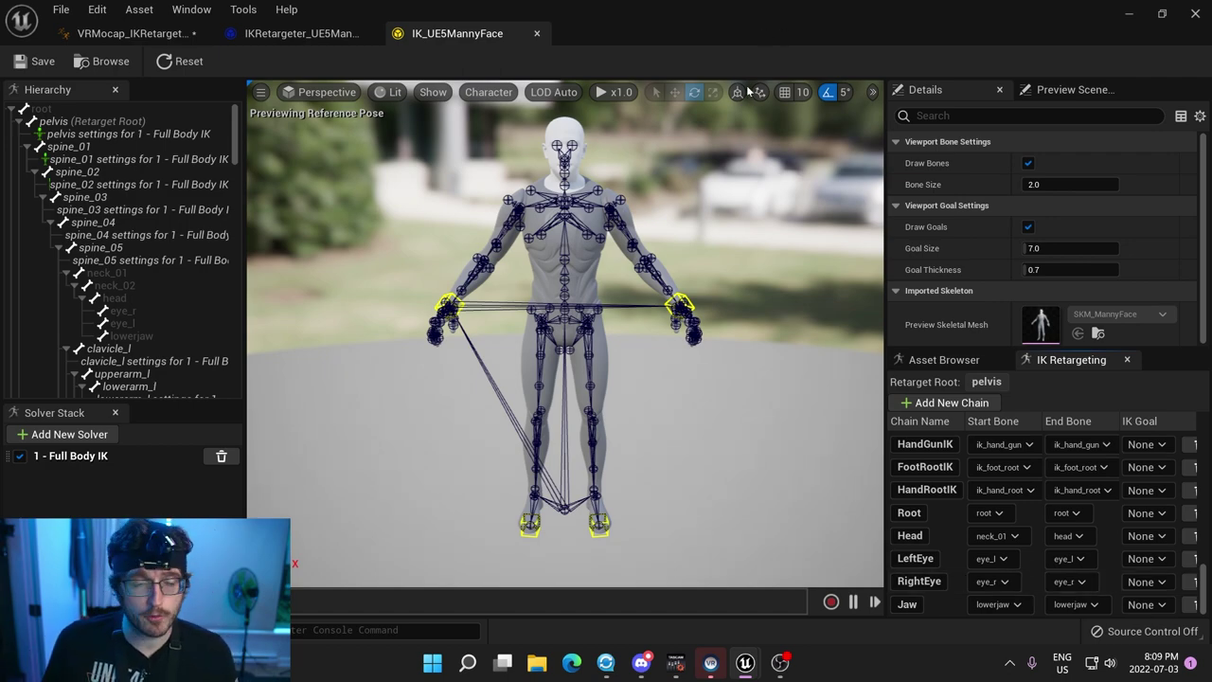
key("ctrl+space")
key("ctrl+space")
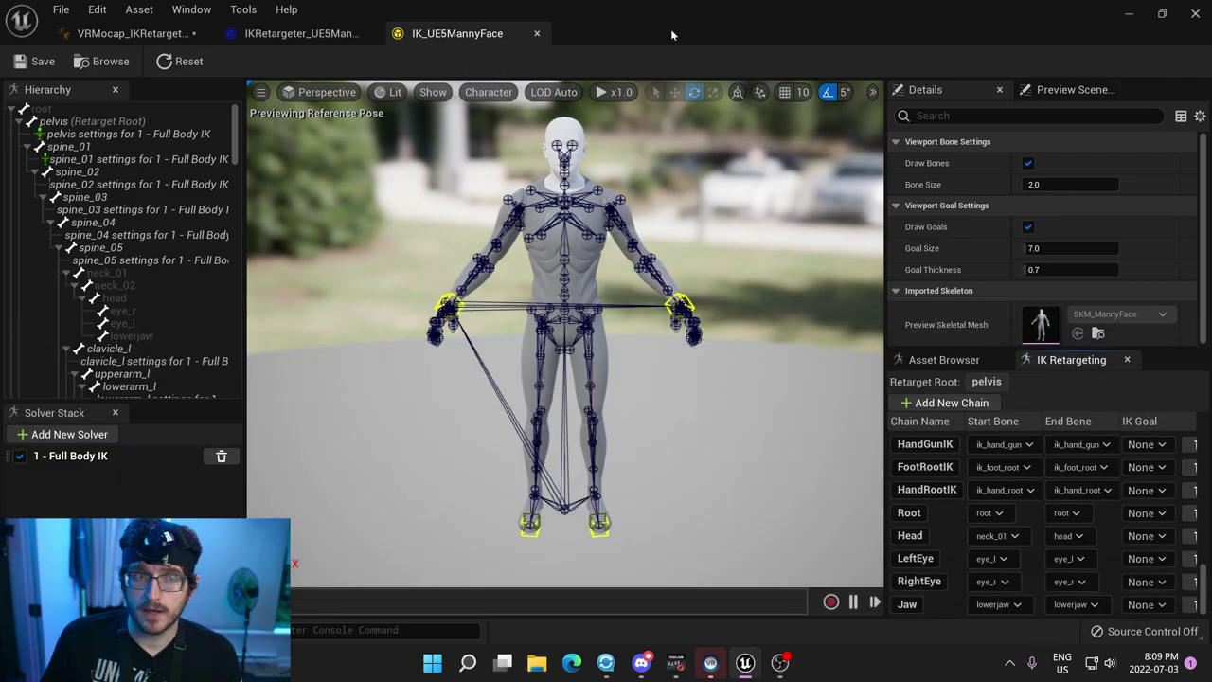
Return to the IKRetarget AnimBP's graph and locate the blueprint in the VRMocap AnimBPs folder.
left_click(301, 33)
left_click(173, 38)
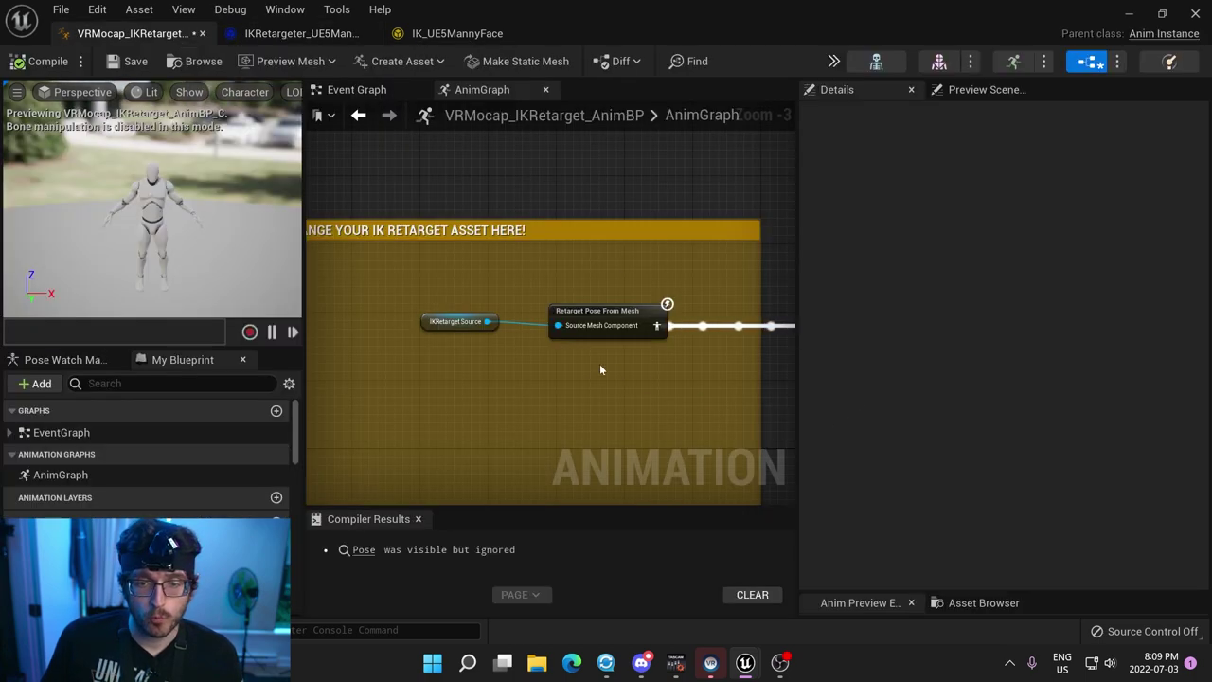
scroll(606, 340, "down", 5)
right_click_drag(613, 301, 426, 260)
key("ctrl+space")
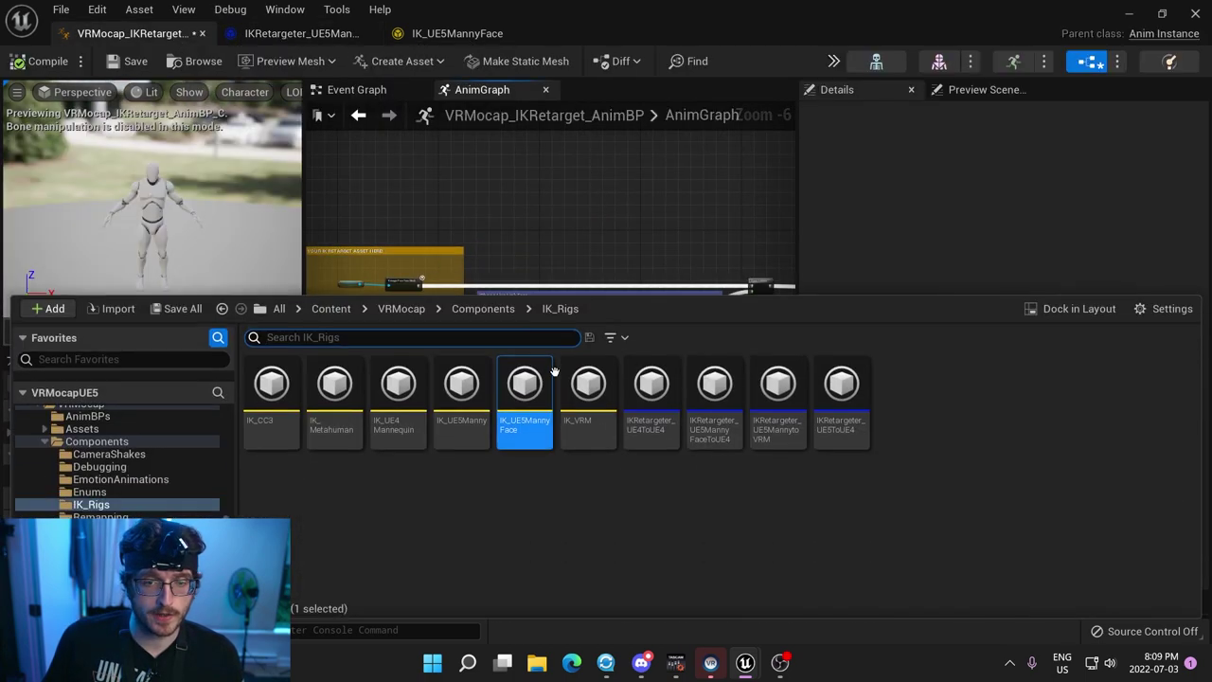
left_click(87, 416)
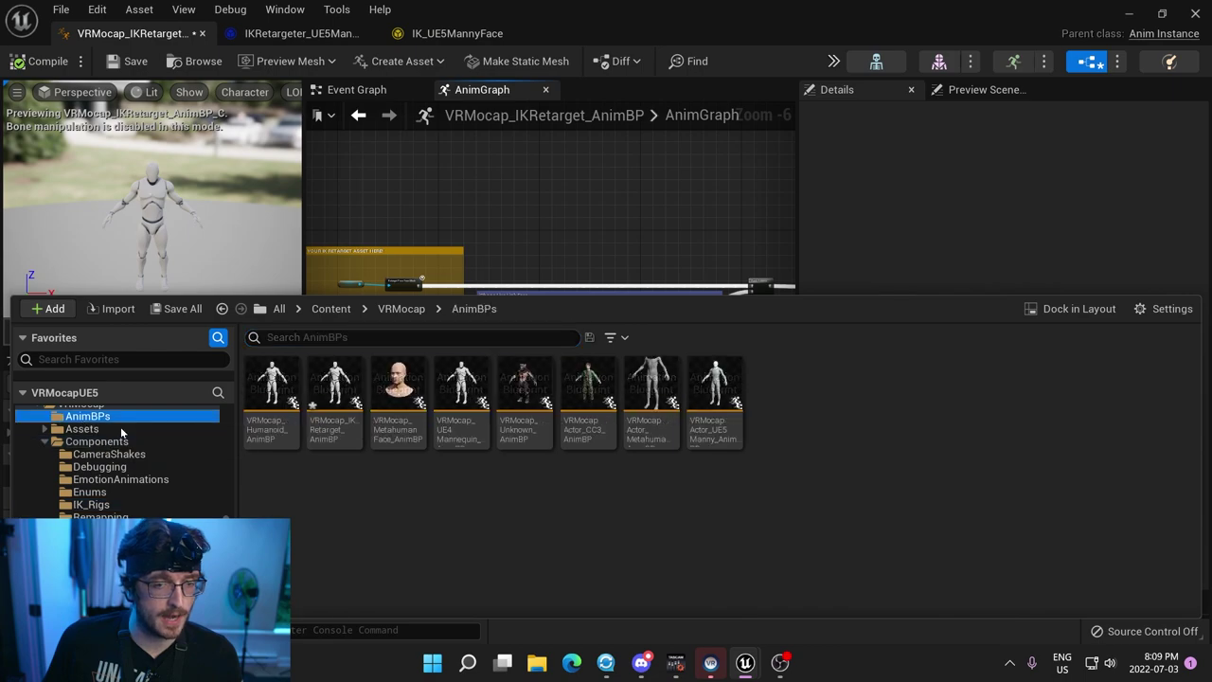
left_click(333, 383)
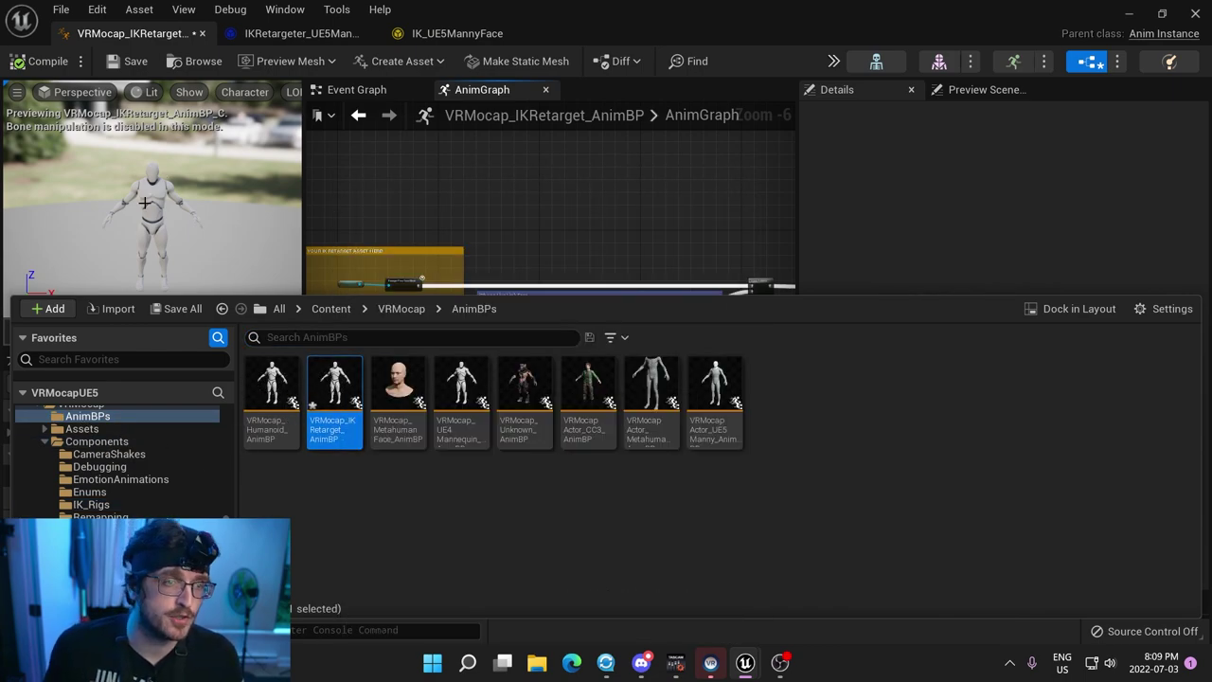
left_click(389, 447)
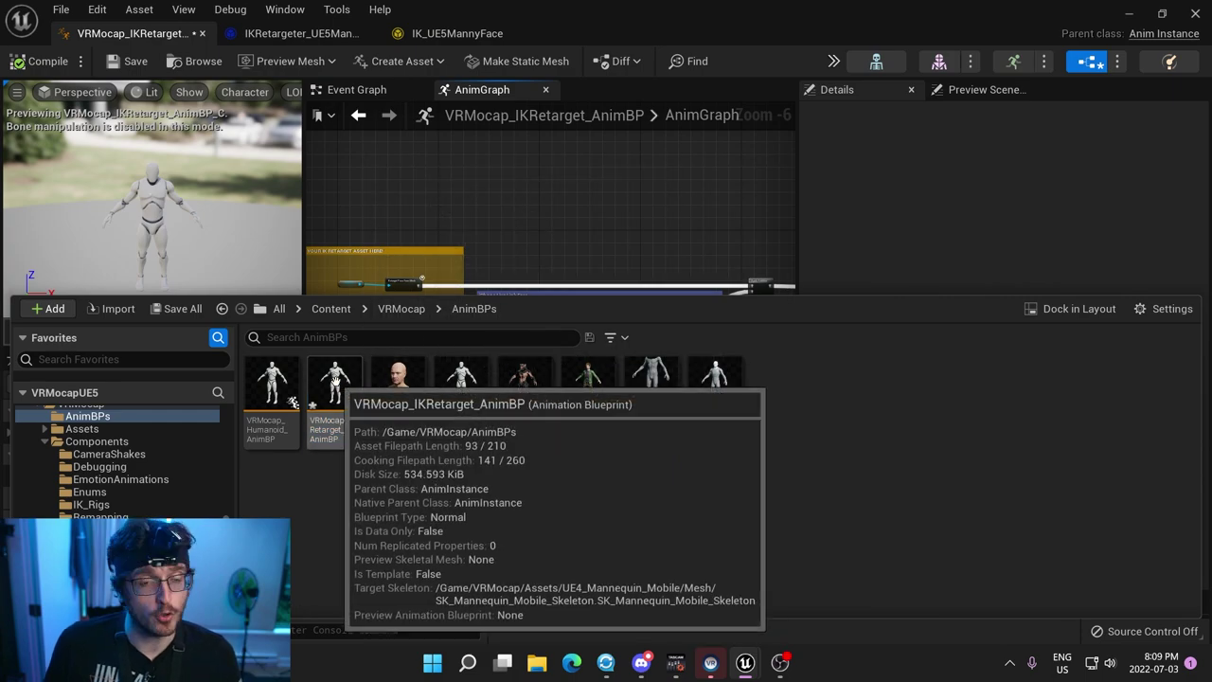
Try Duplicate and Retarget with IKRetargeter_UE5MannytoVRM, then close the dialog without retargeting.
right_click(336, 383)
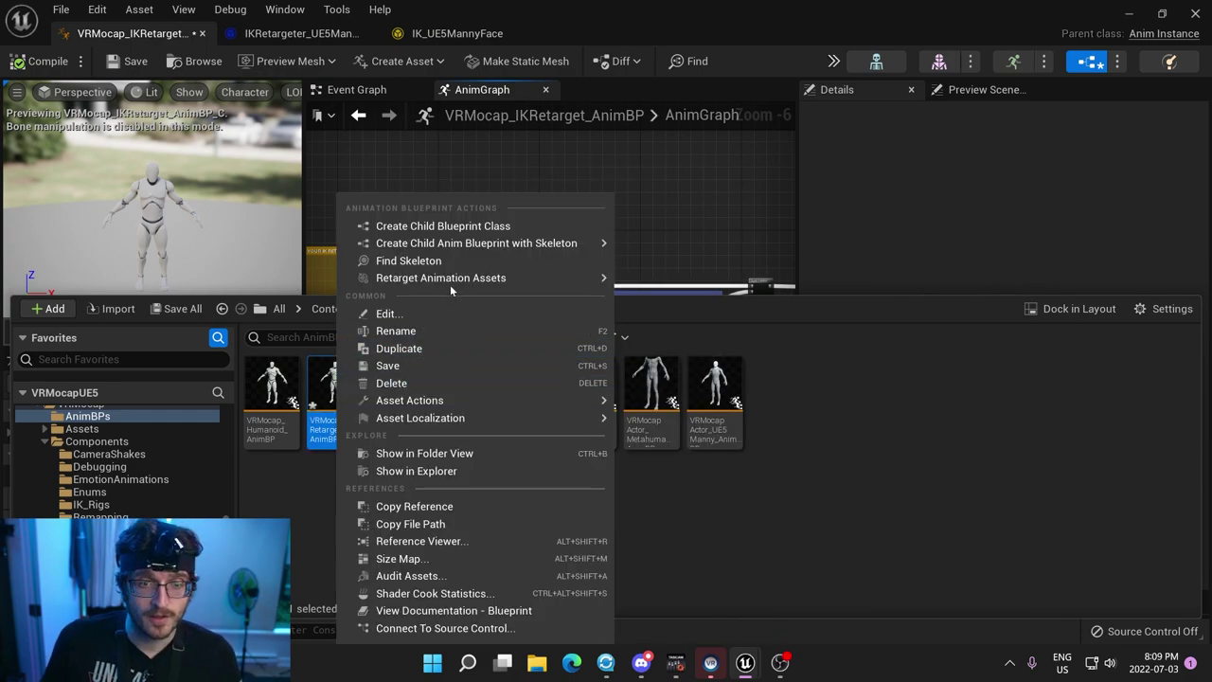
mouse_move(450, 284)
left_click(725, 303)
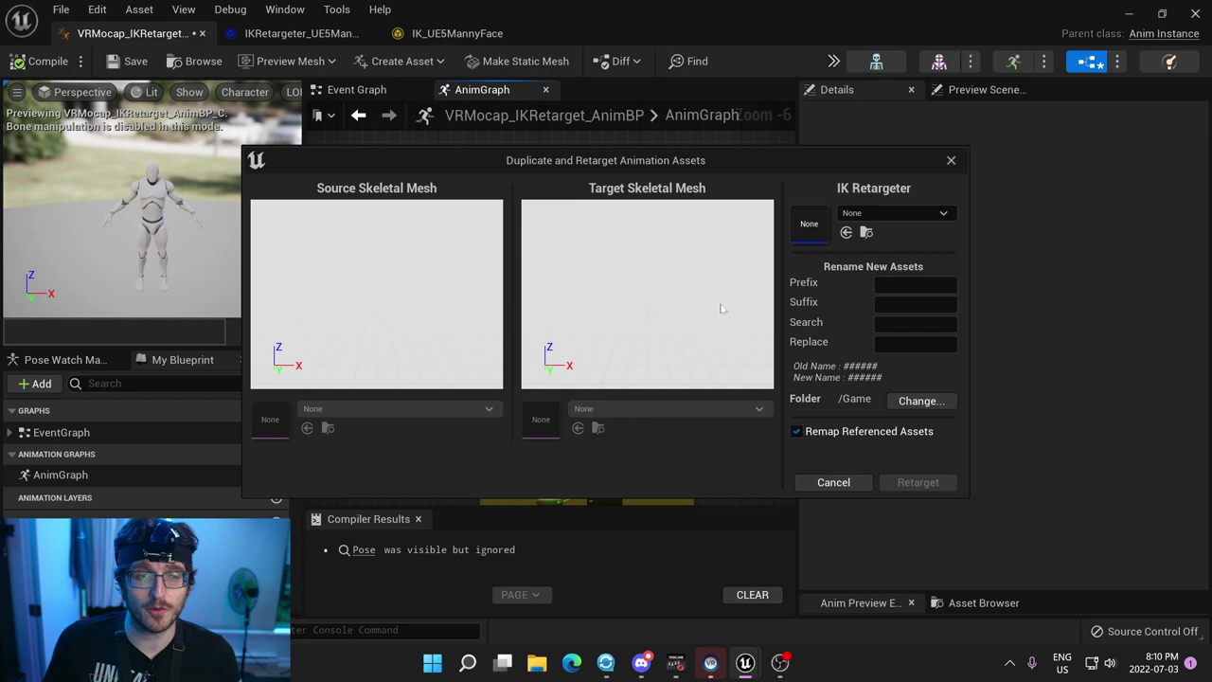
left_click(885, 214)
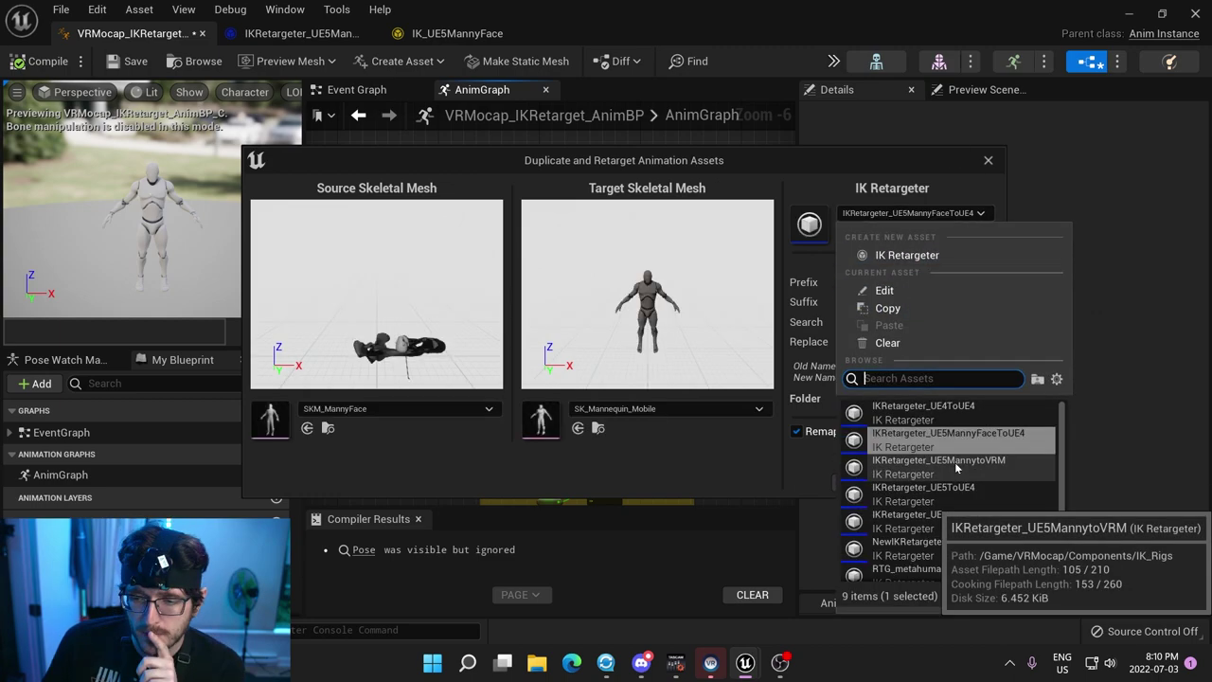
left_click(954, 462)
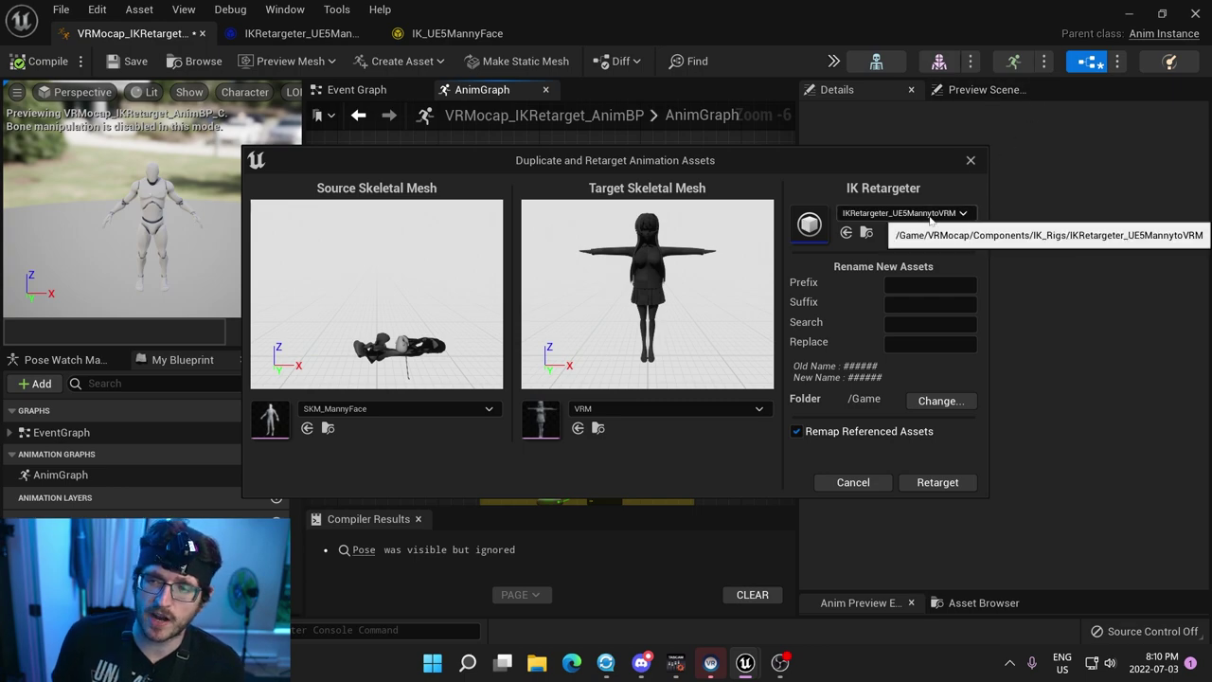
left_click(970, 161)
Navigate the content drawer to the Components > IK_Rigs folder.
key("ctrl+space")
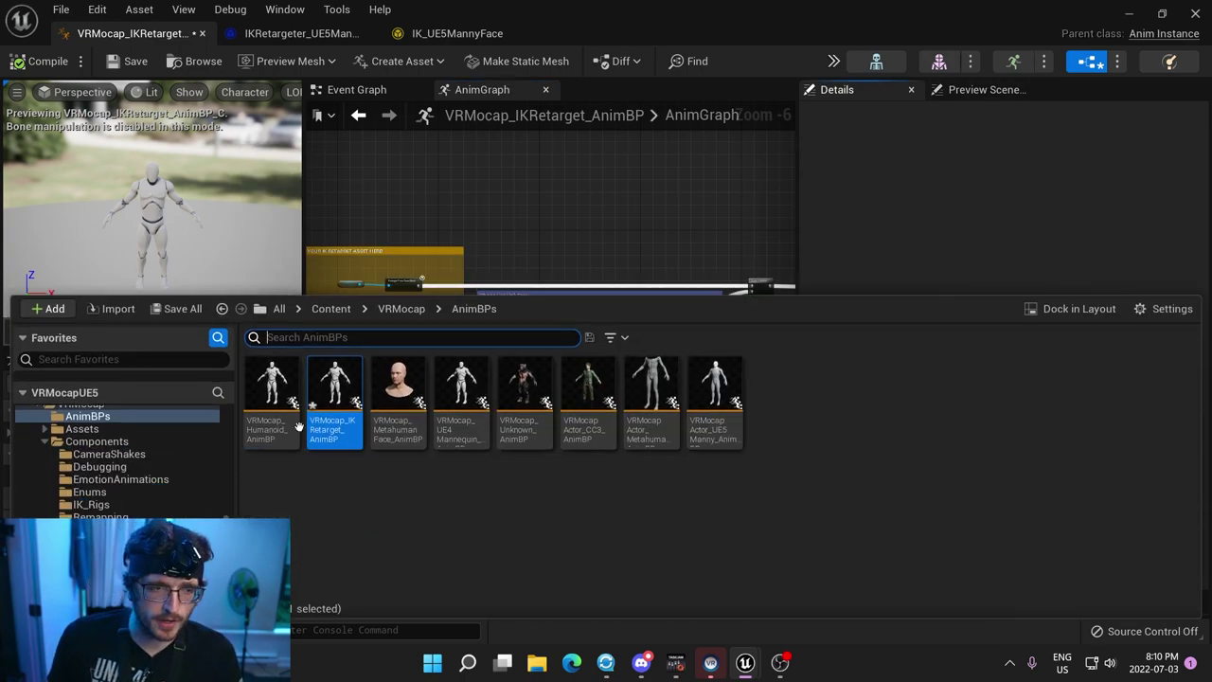
left_click(95, 441)
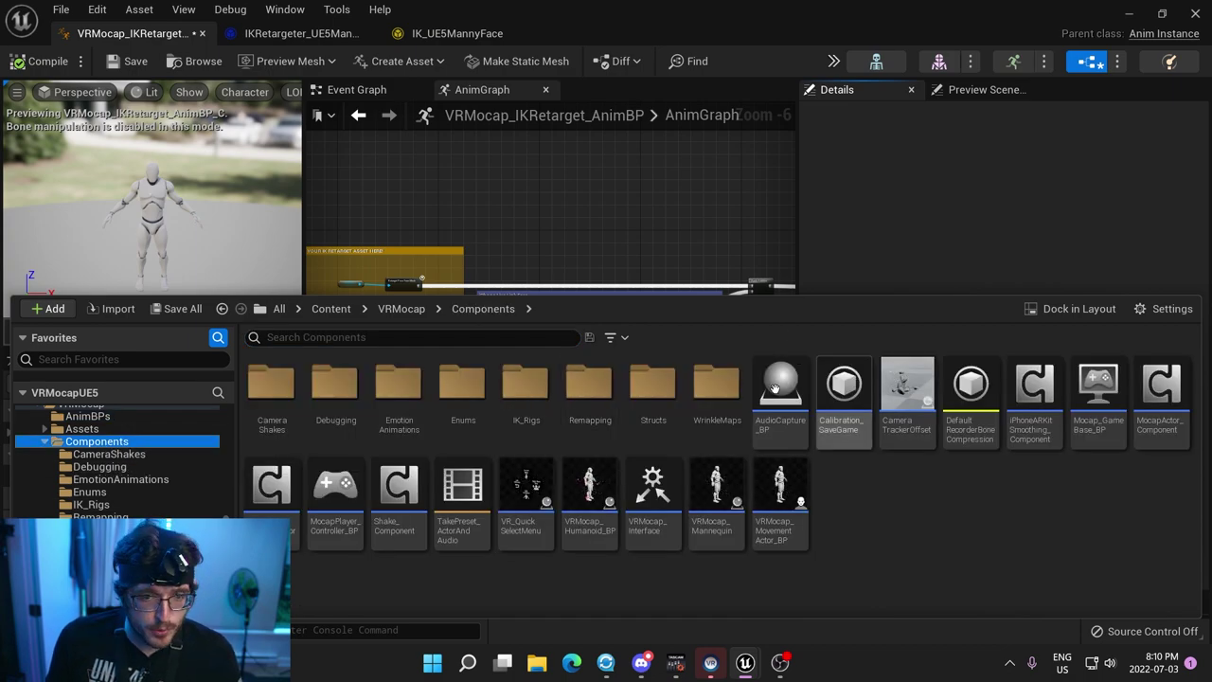
double_click(588, 383)
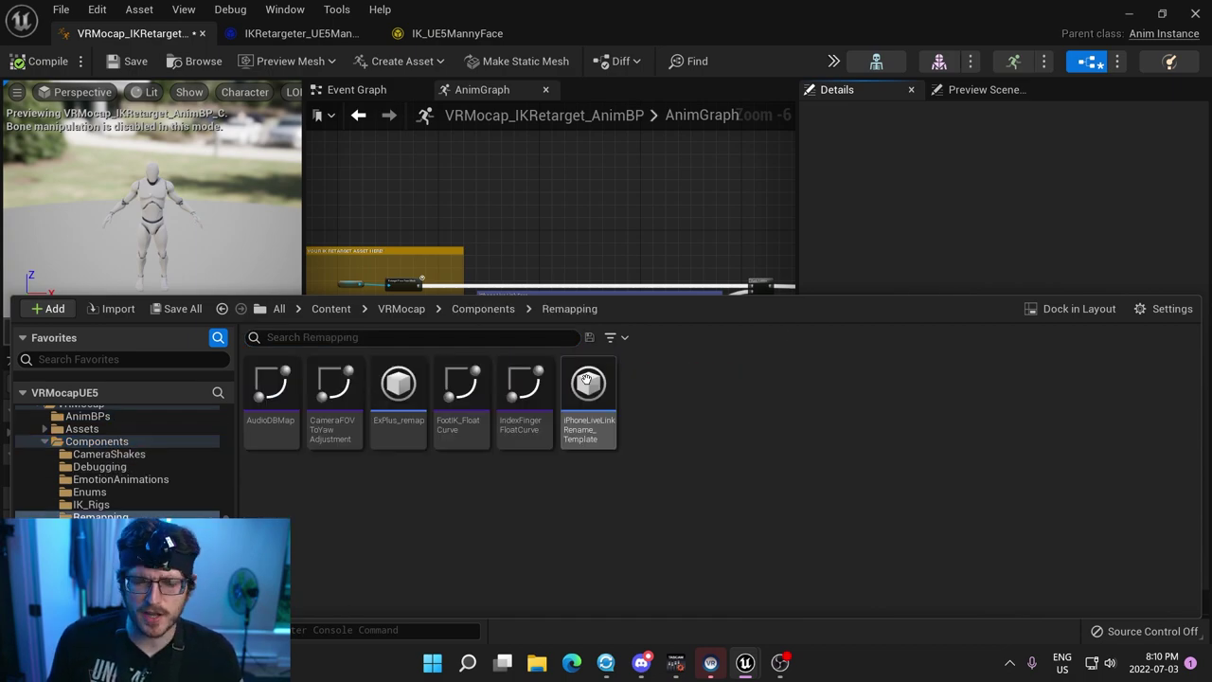
left_click(493, 309)
double_click(527, 388)
Create an IK Retargeter from IK_UE4Mannequin named NewIKRetargeter_ToVRM.
right_click(900, 489)
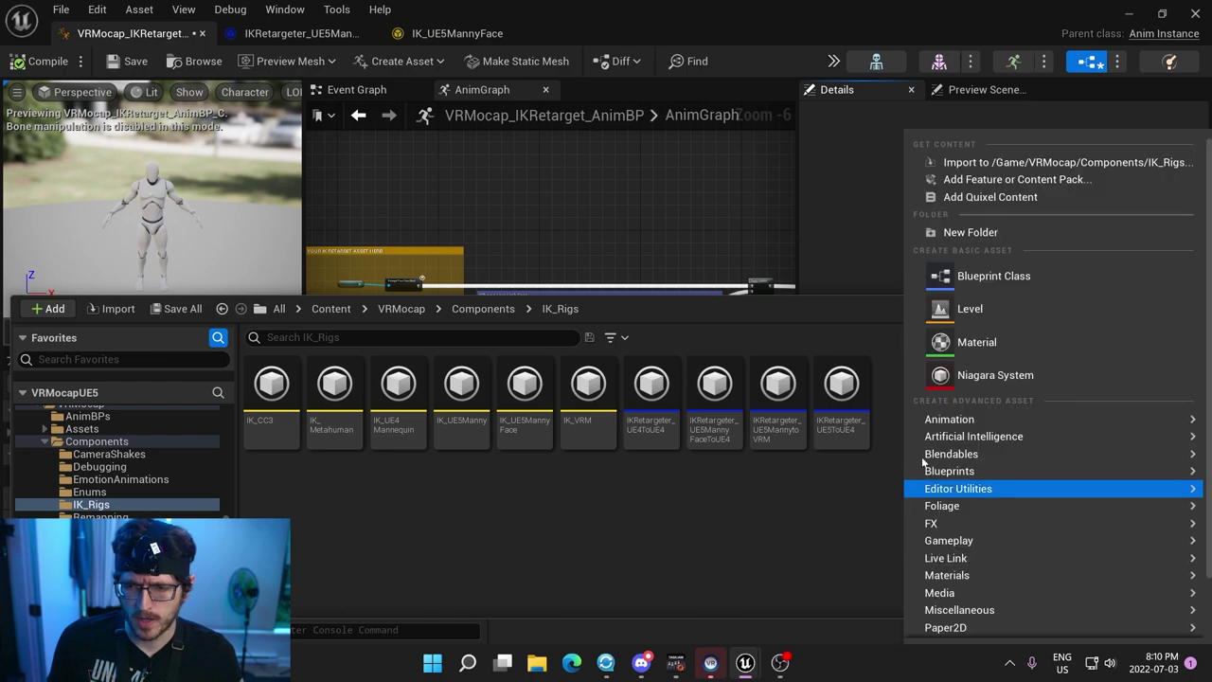
mouse_move(949, 418)
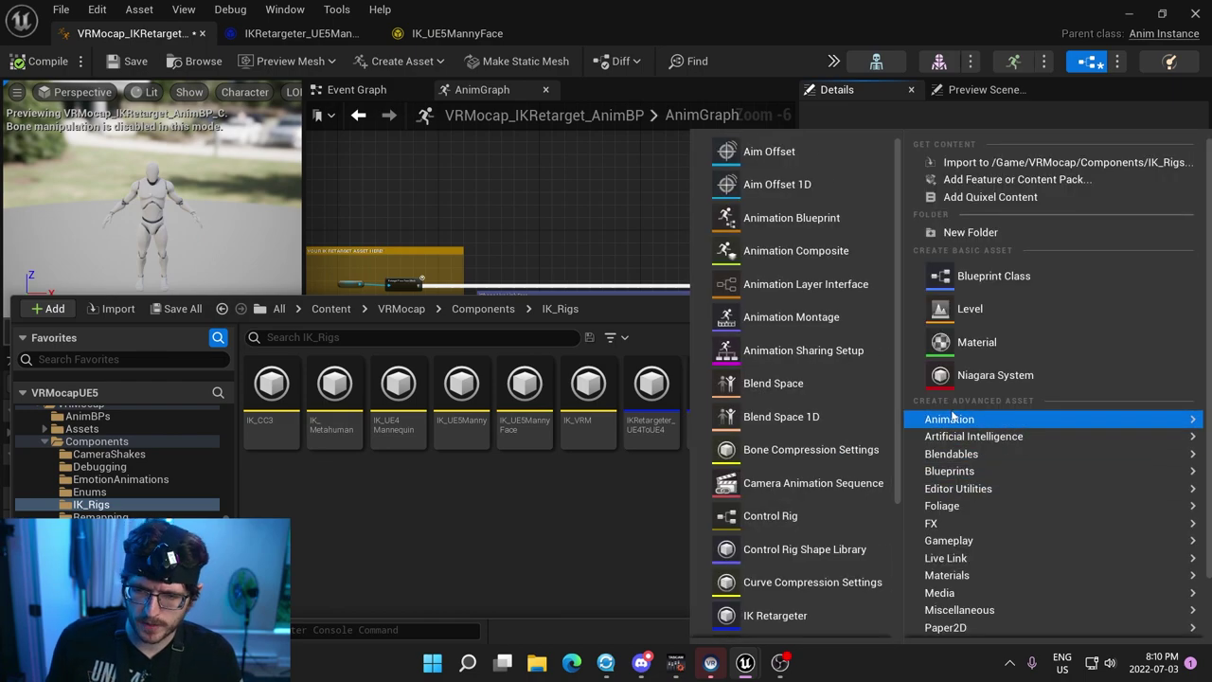
left_click(819, 616)
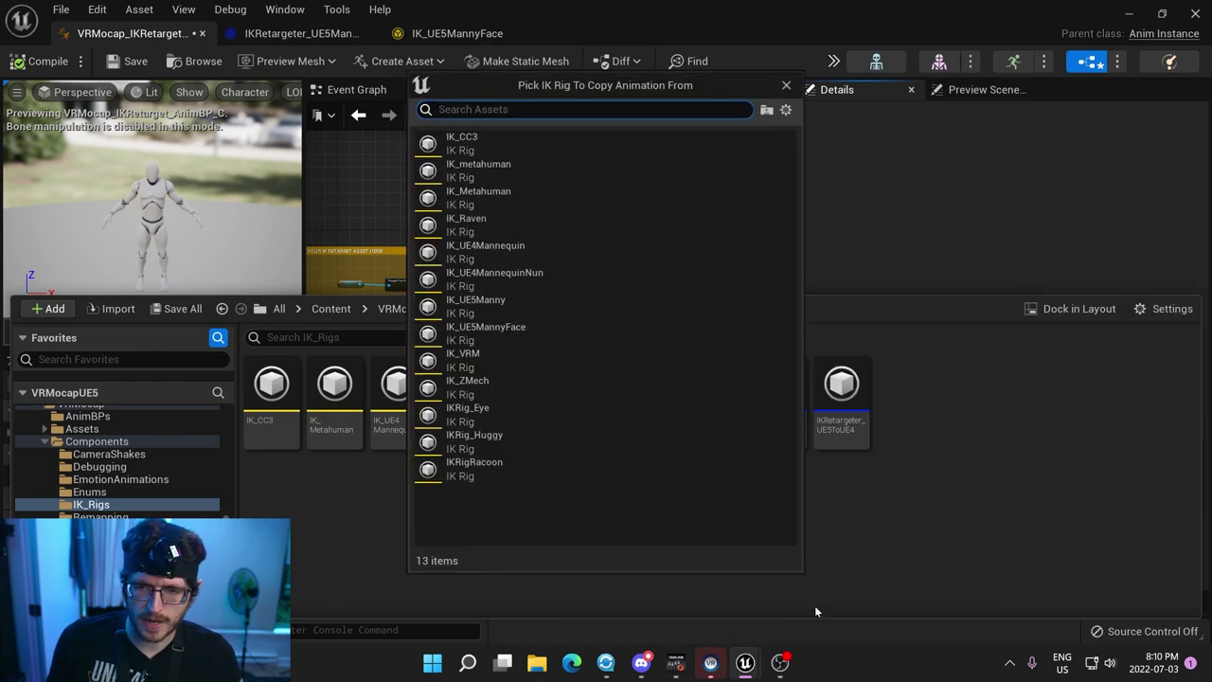
left_click(534, 246)
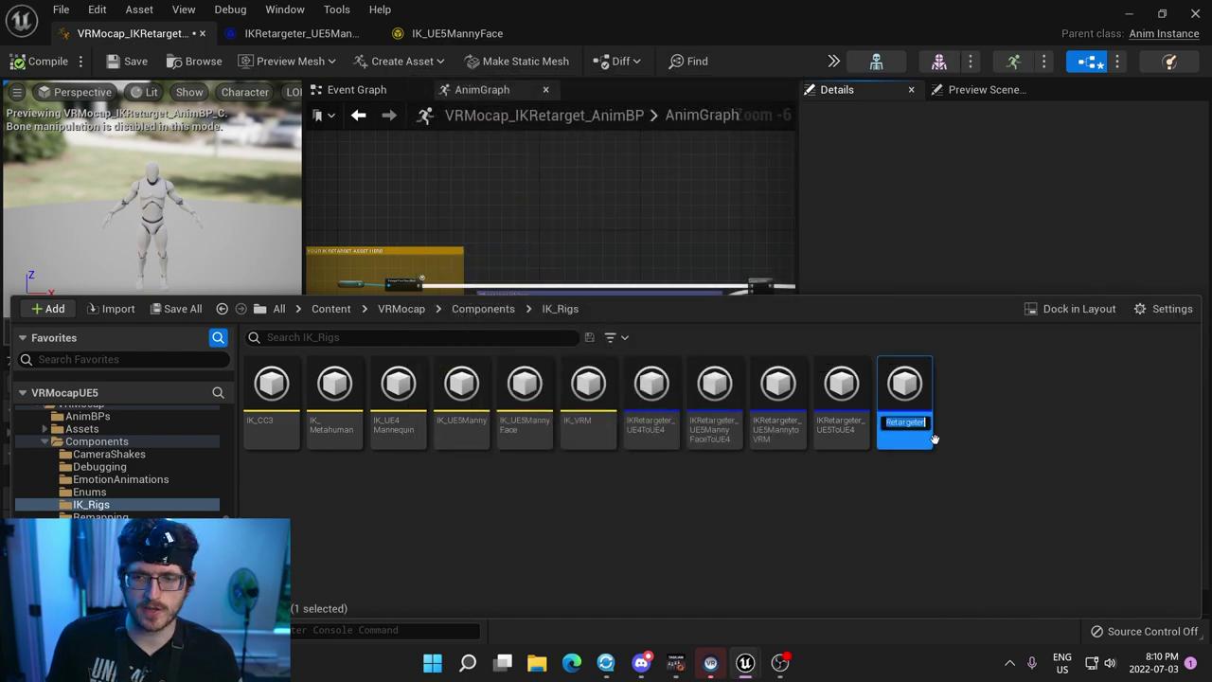
key("Return")
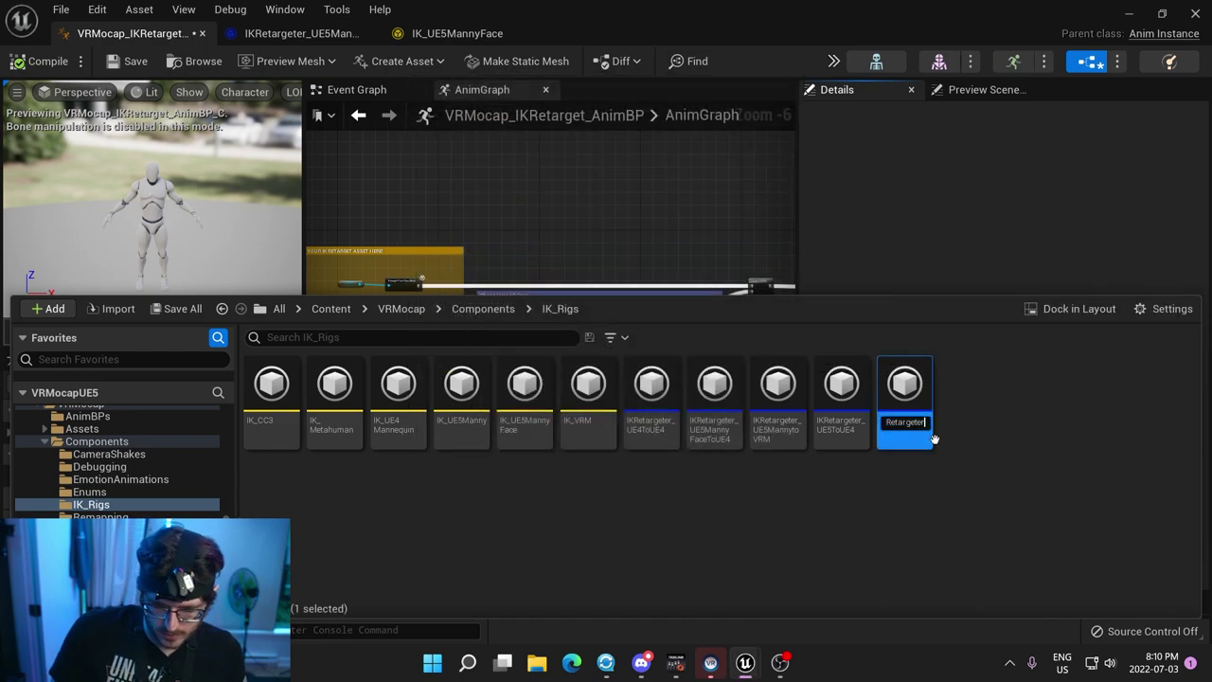
type("ToVRM")
key("Return")
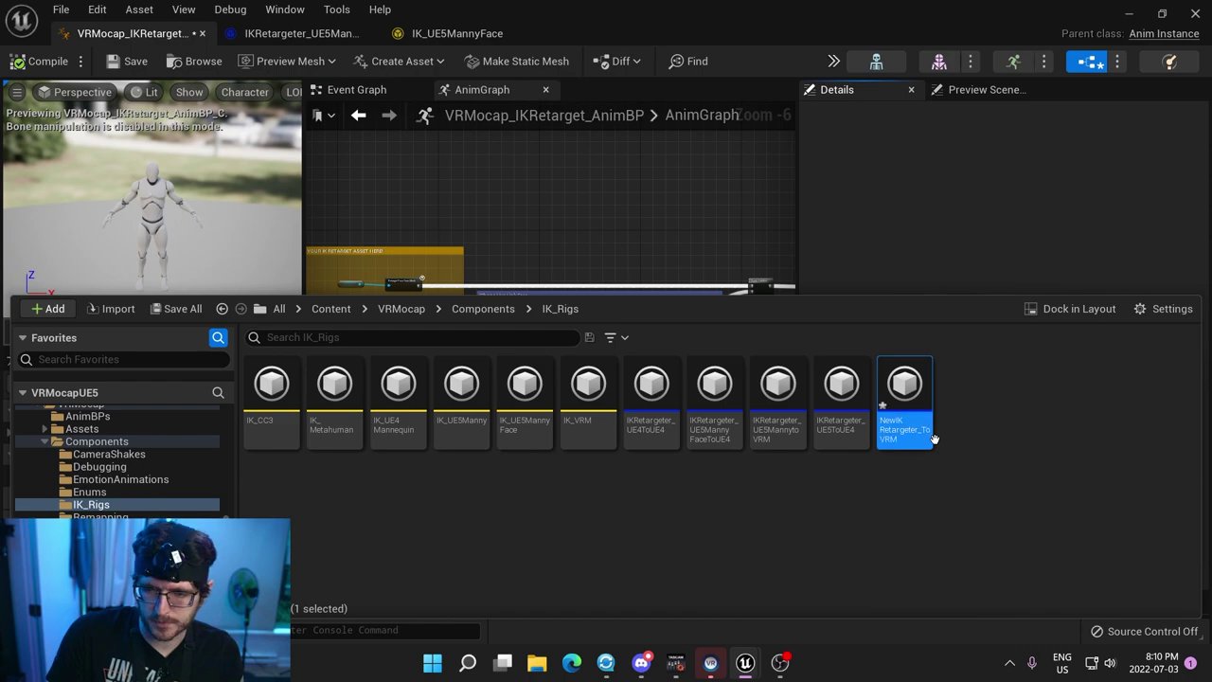
Open NewIKRetargeter_ToVRM and set its Target IKRig Asset to IK_VRM.
double_click(909, 388)
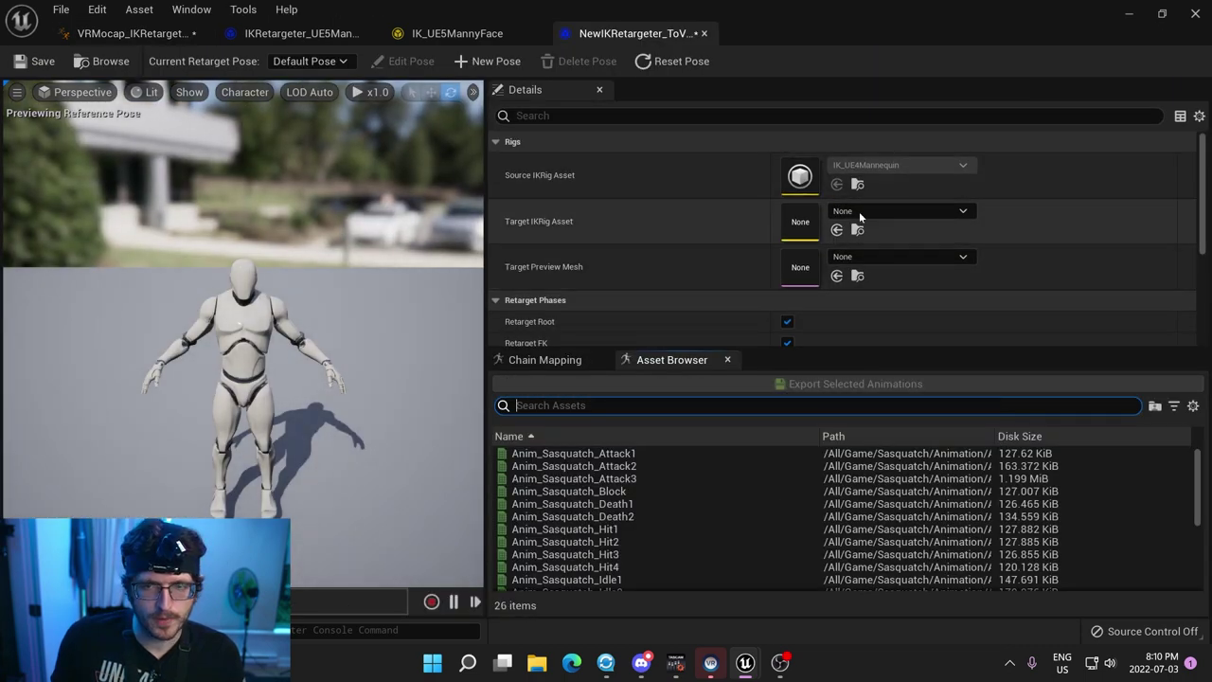
left_click(902, 214)
type("vr")
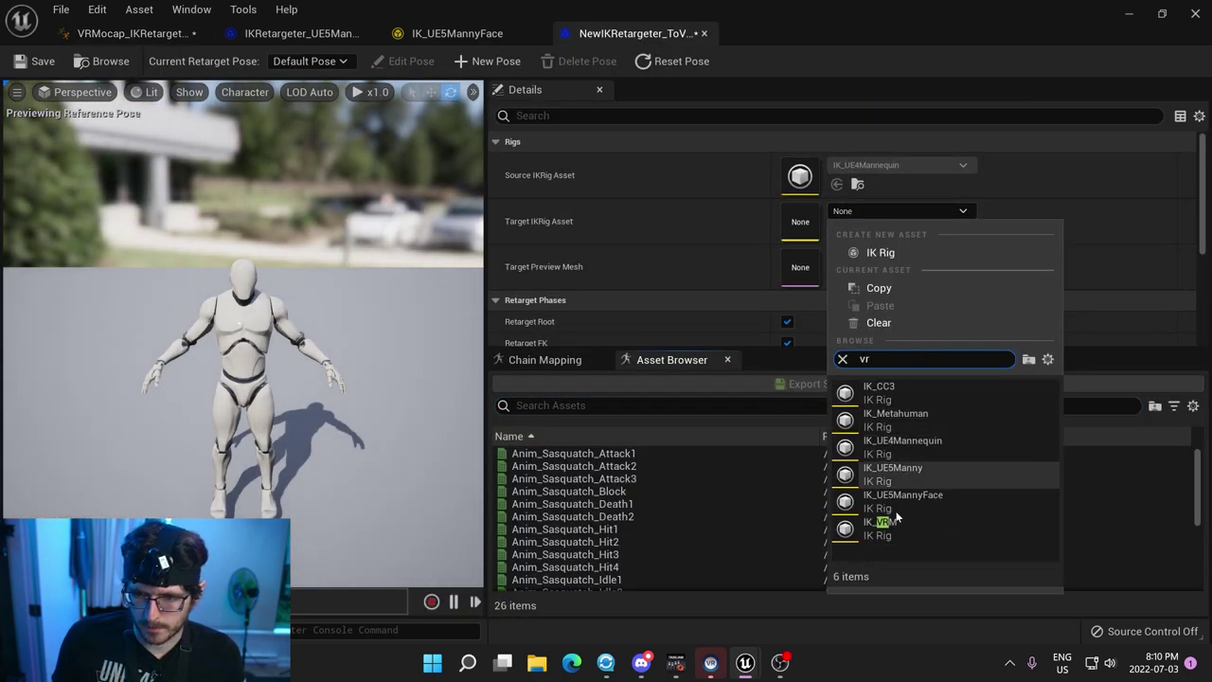
left_click(909, 522)
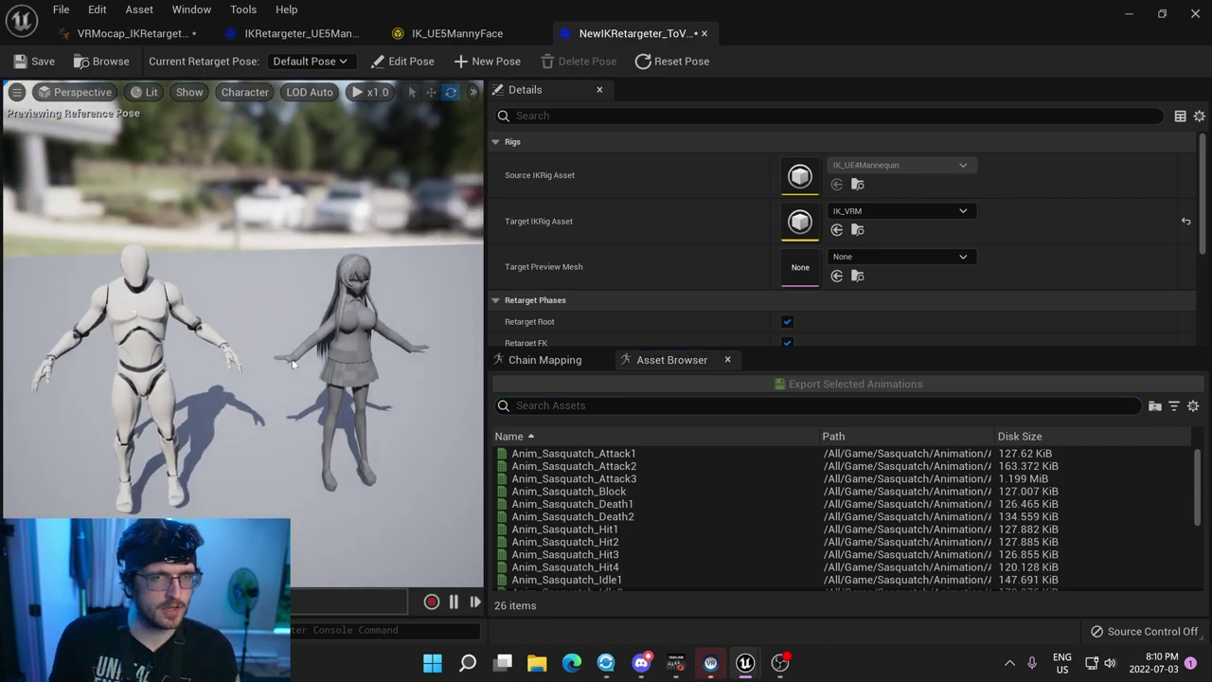
Trial-rotate the VRM's left upper arm in Edit Pose, then undo back to T-pose.
left_click(404, 66)
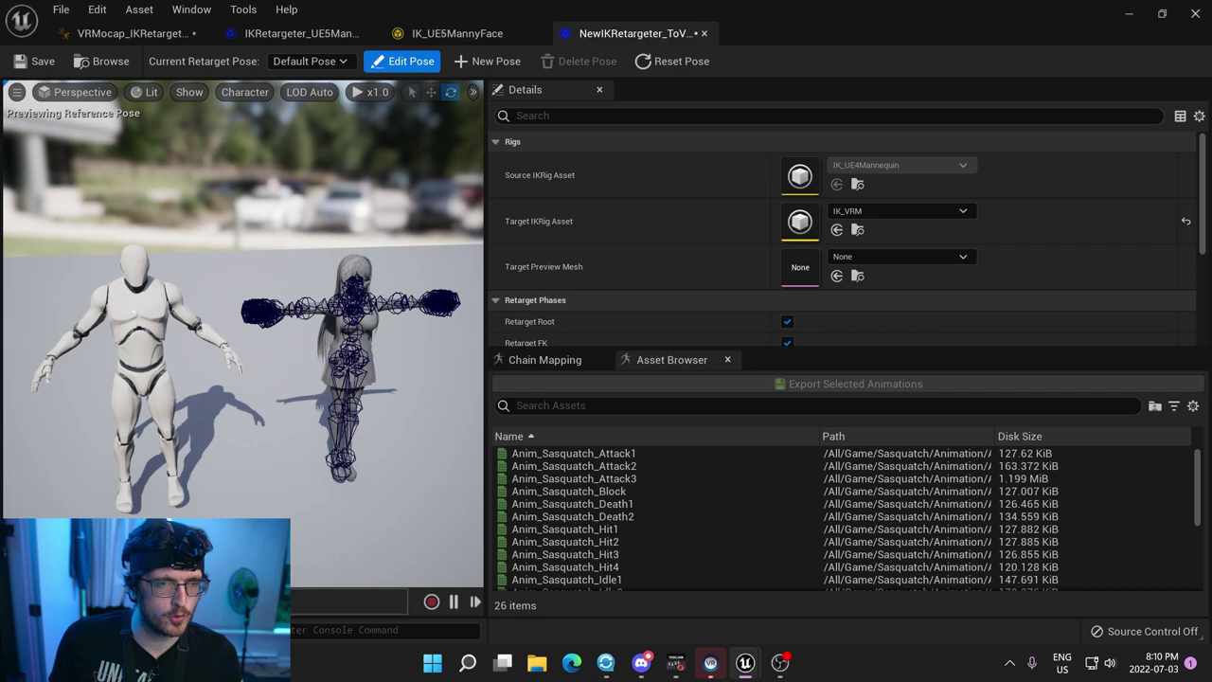
left_click(313, 308)
left_click_drag(375, 263, 379, 236)
left_click(377, 303)
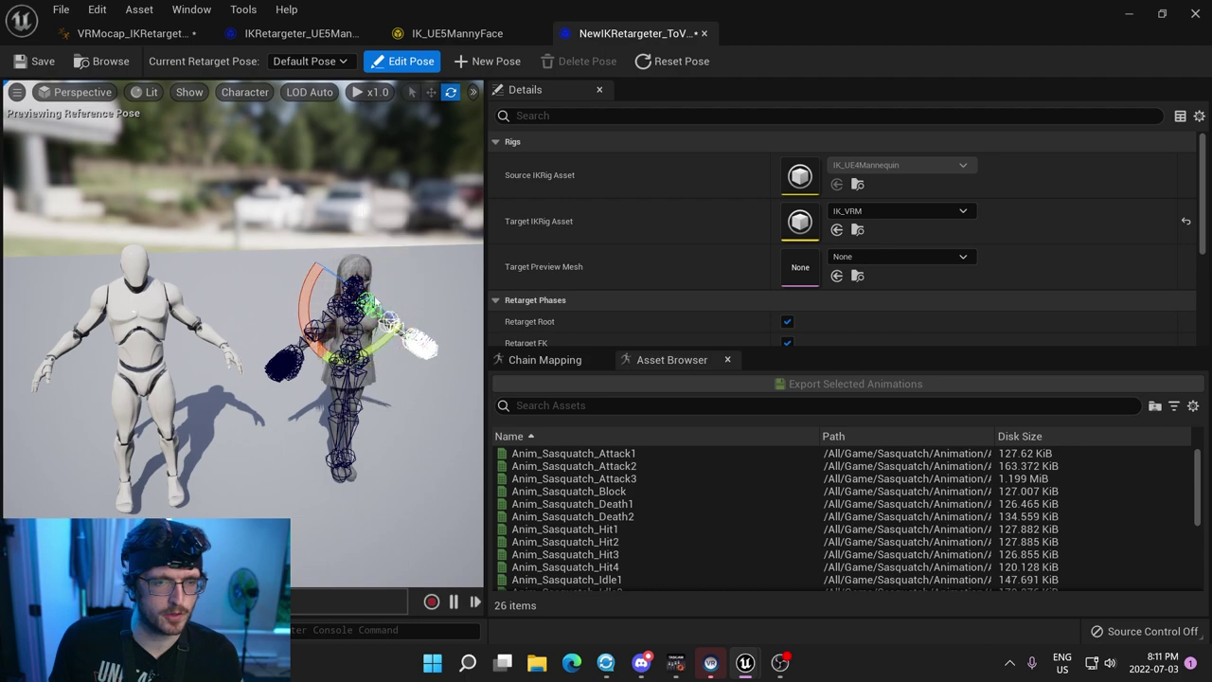
key("ctrl+z")
right_click_drag(422, 346, 455, 332)
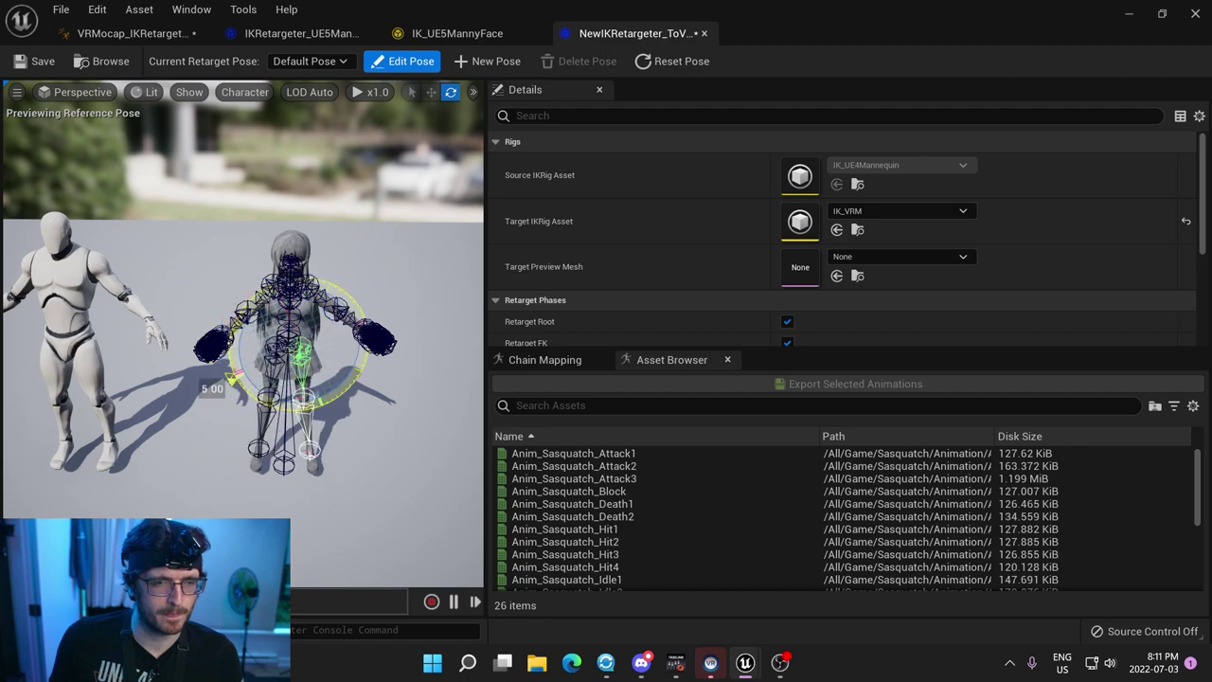
Preview Anim_Sasquatch_Death1 on both characters, exit pose editing and save the retargeter.
left_click(577, 504)
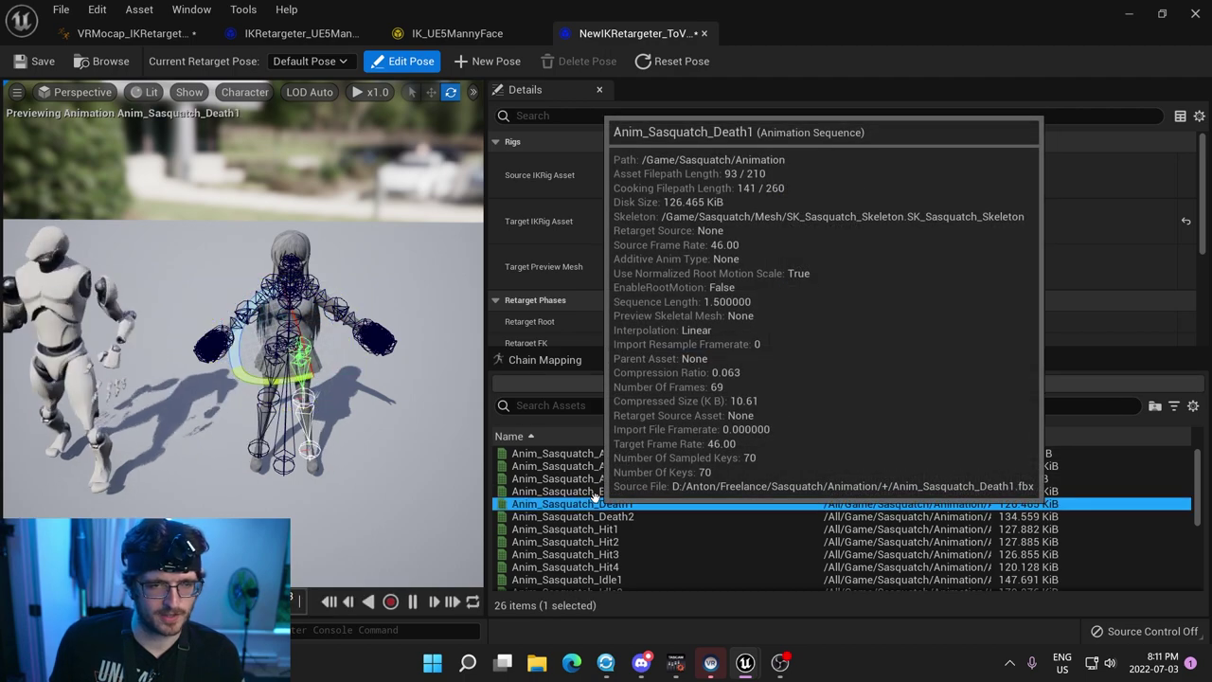
left_click(403, 61)
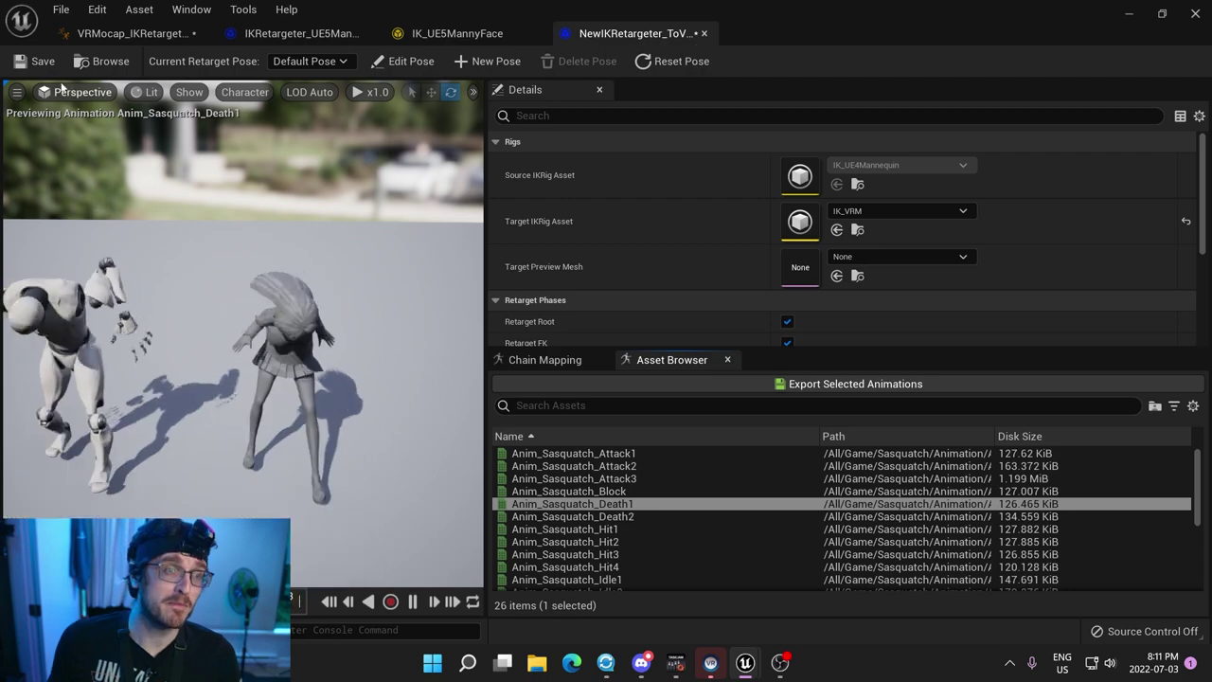
left_click(35, 64)
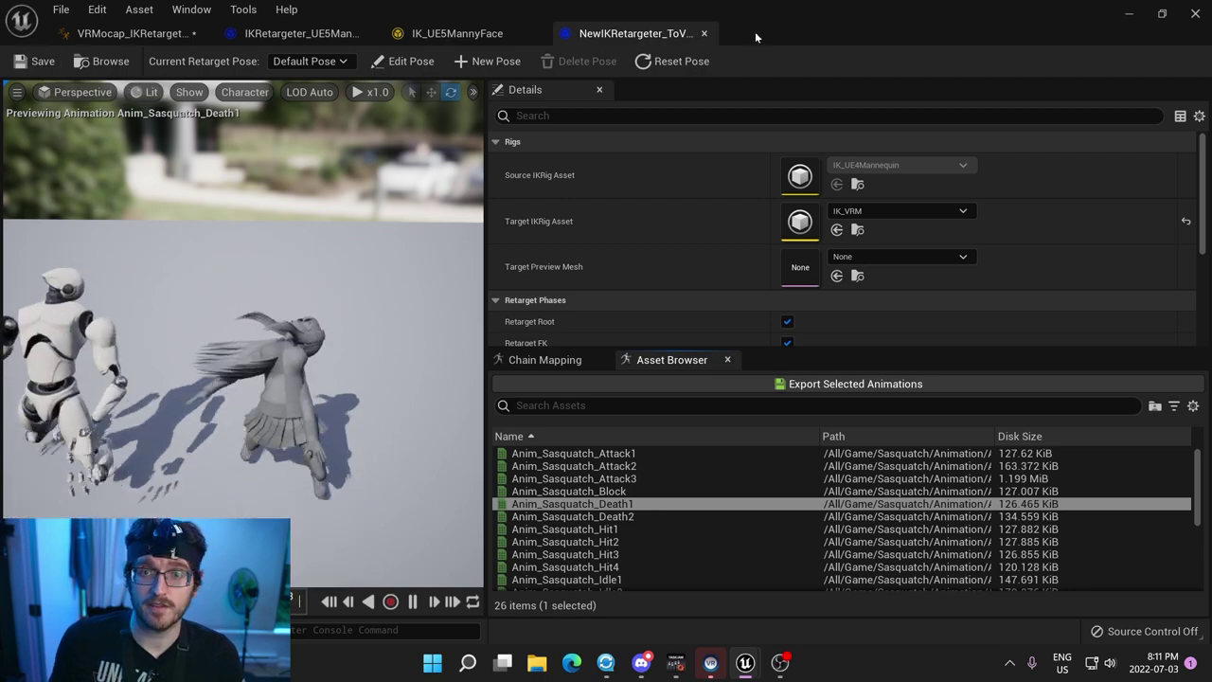
Duplicate VRMocap_IKRetarget_AnimBP and retarget the copy to VRM using NewIKRetargeter_ToVRM.
left_click(705, 34)
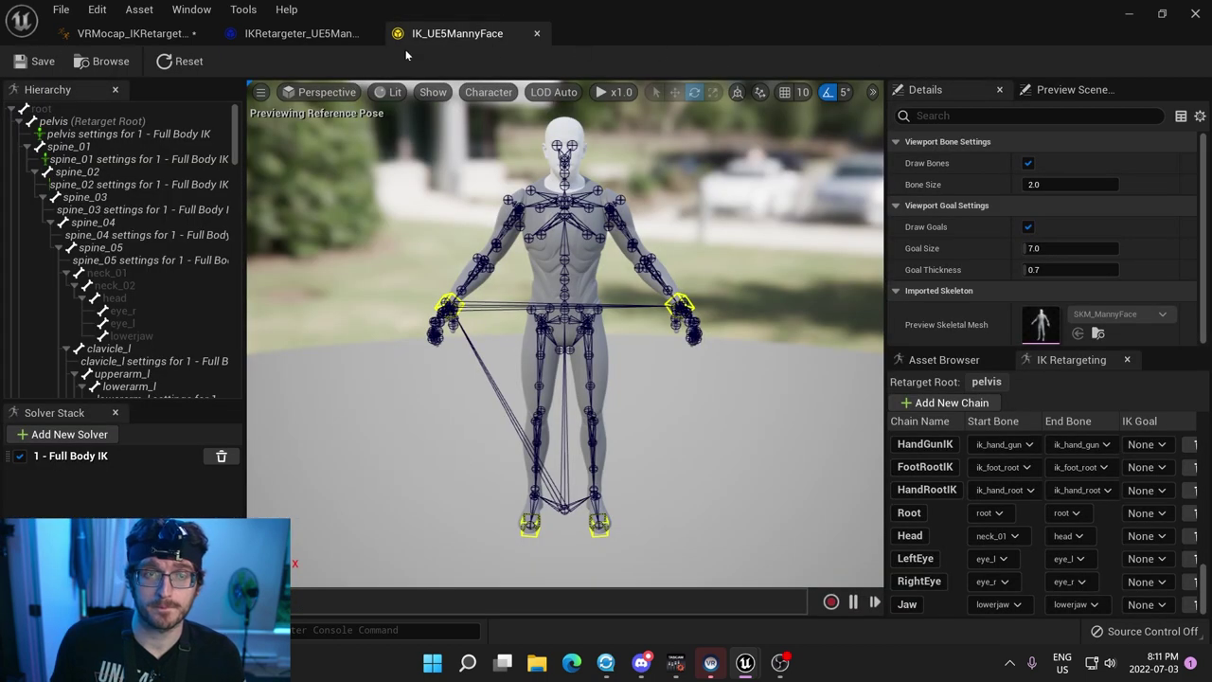
key("ctrl+space")
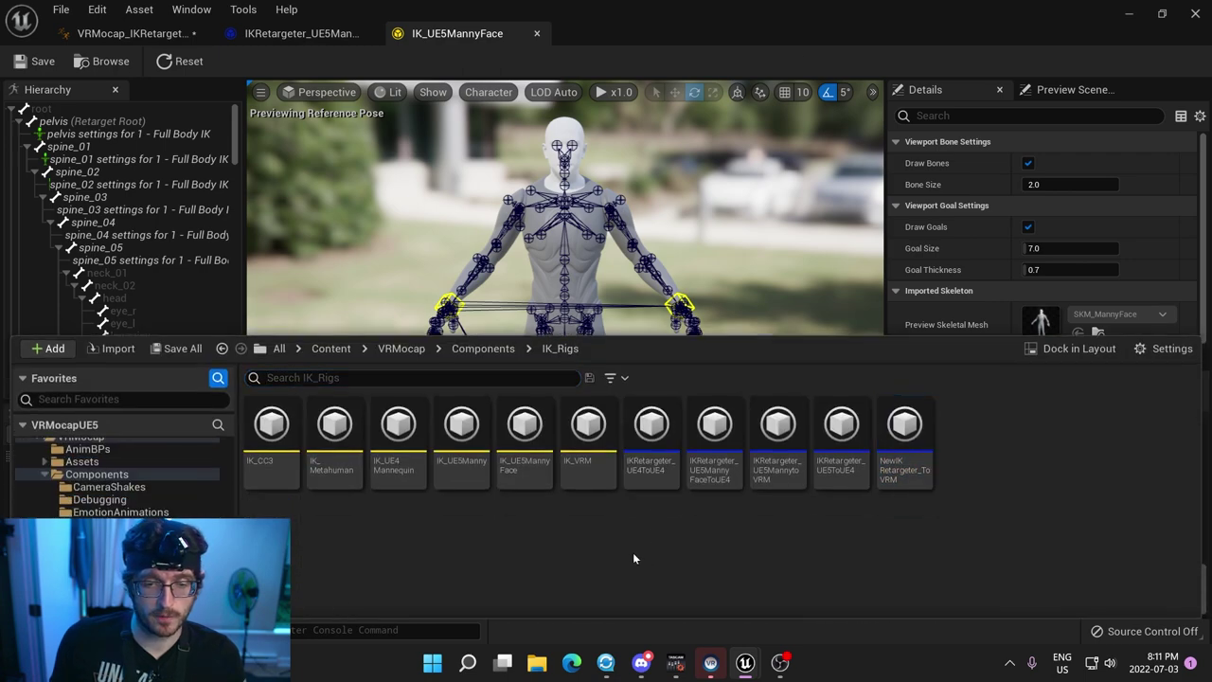
left_click(94, 448)
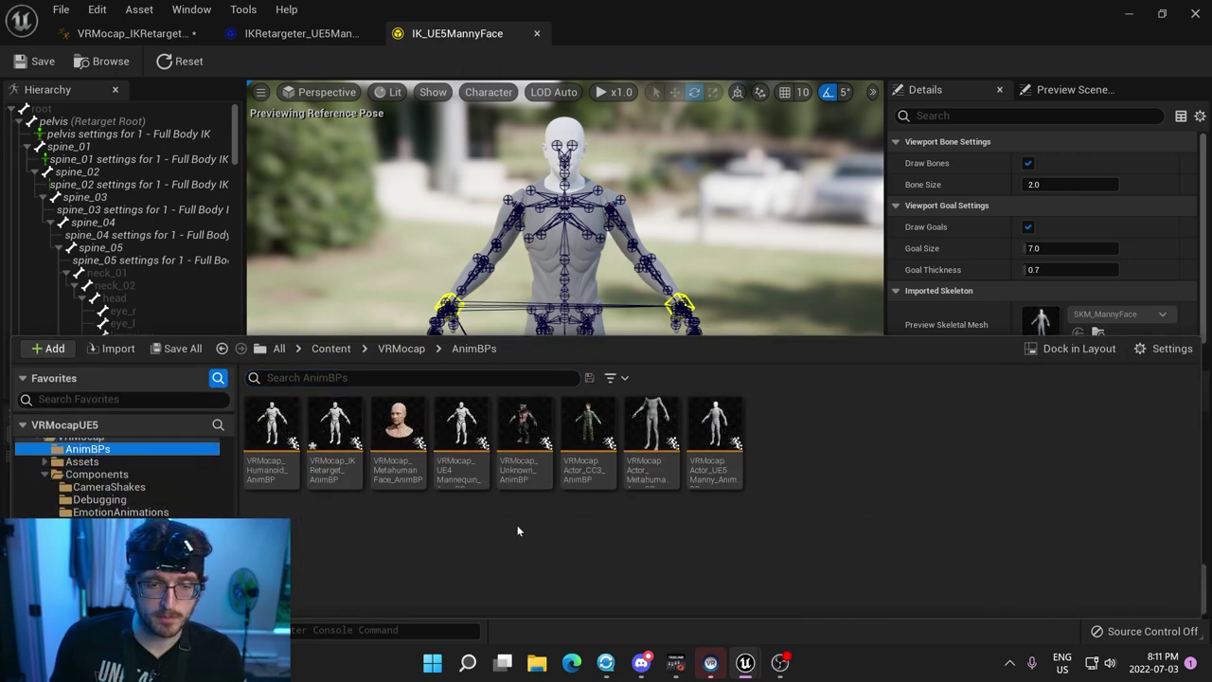
right_click(336, 413)
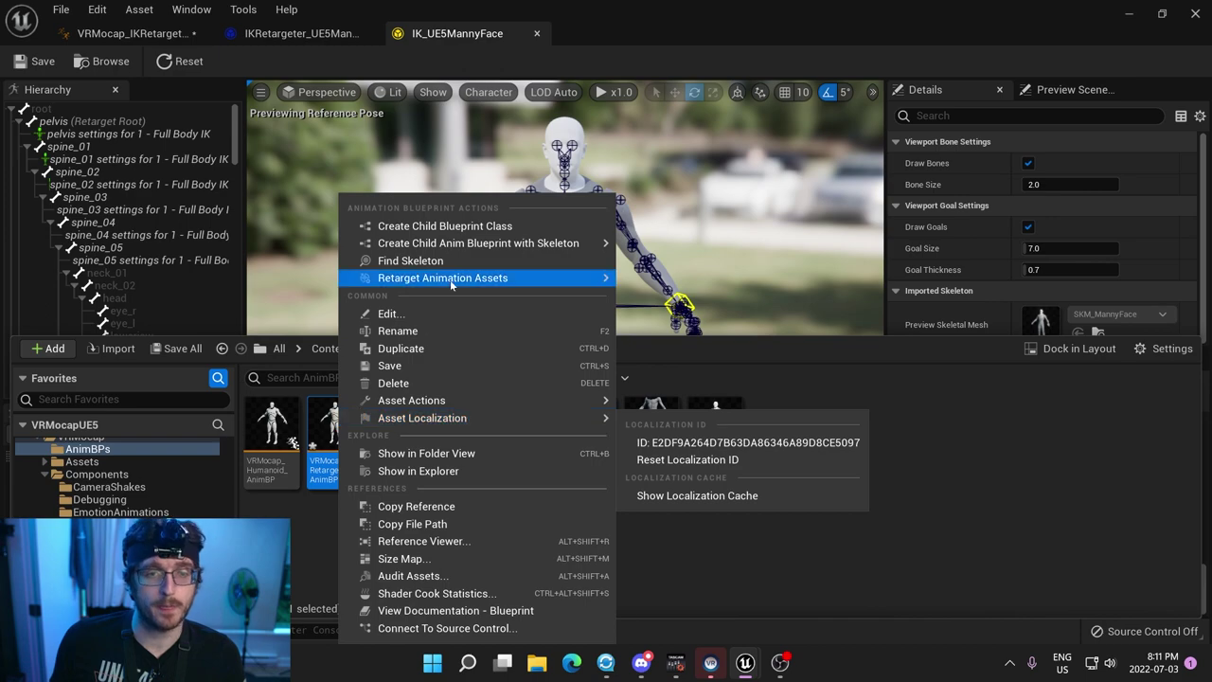
mouse_move(451, 279)
left_click(767, 304)
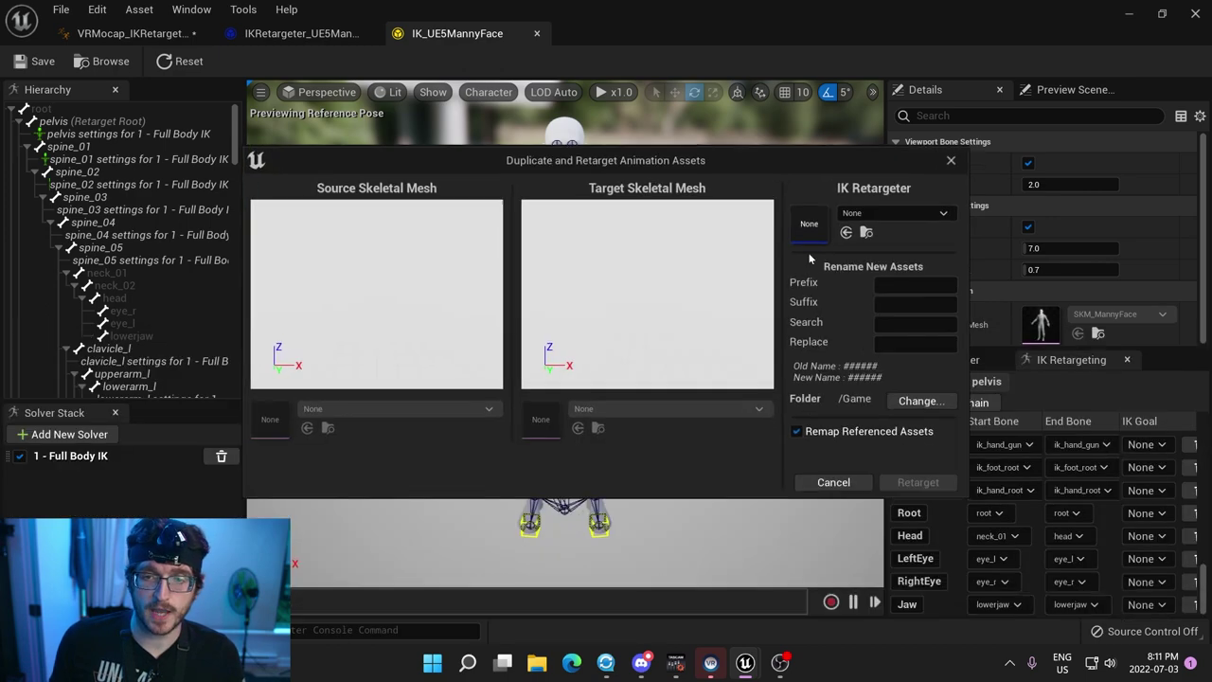
left_click(858, 216)
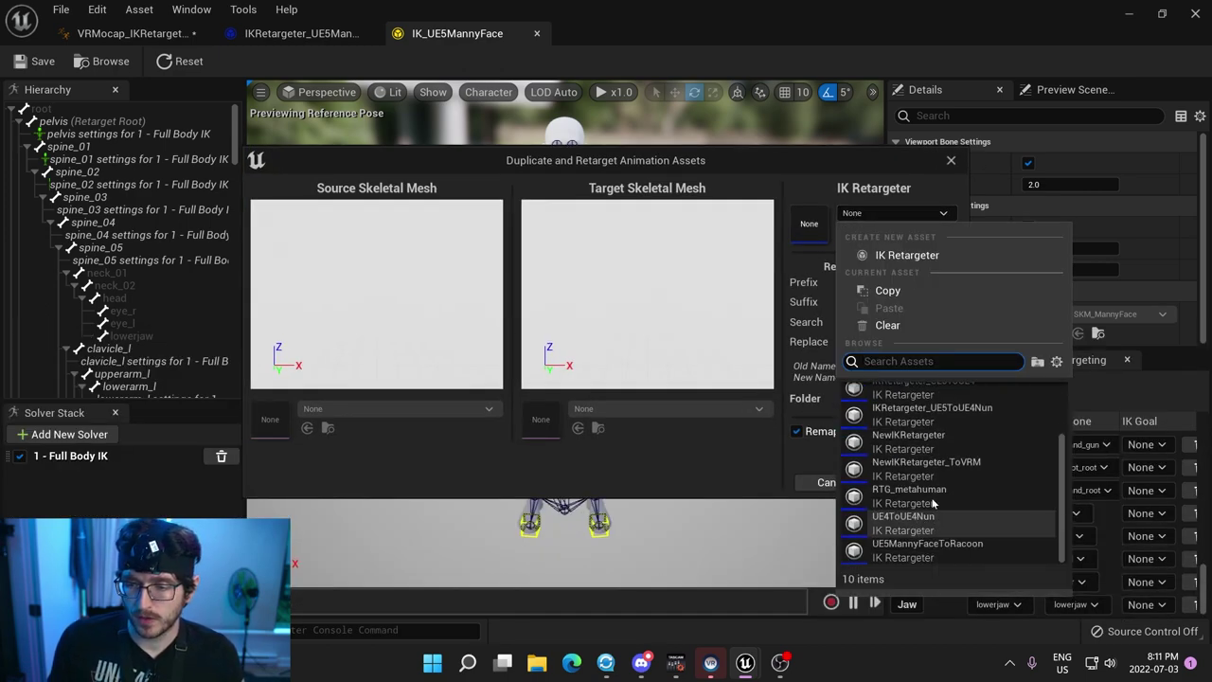
left_click(938, 470)
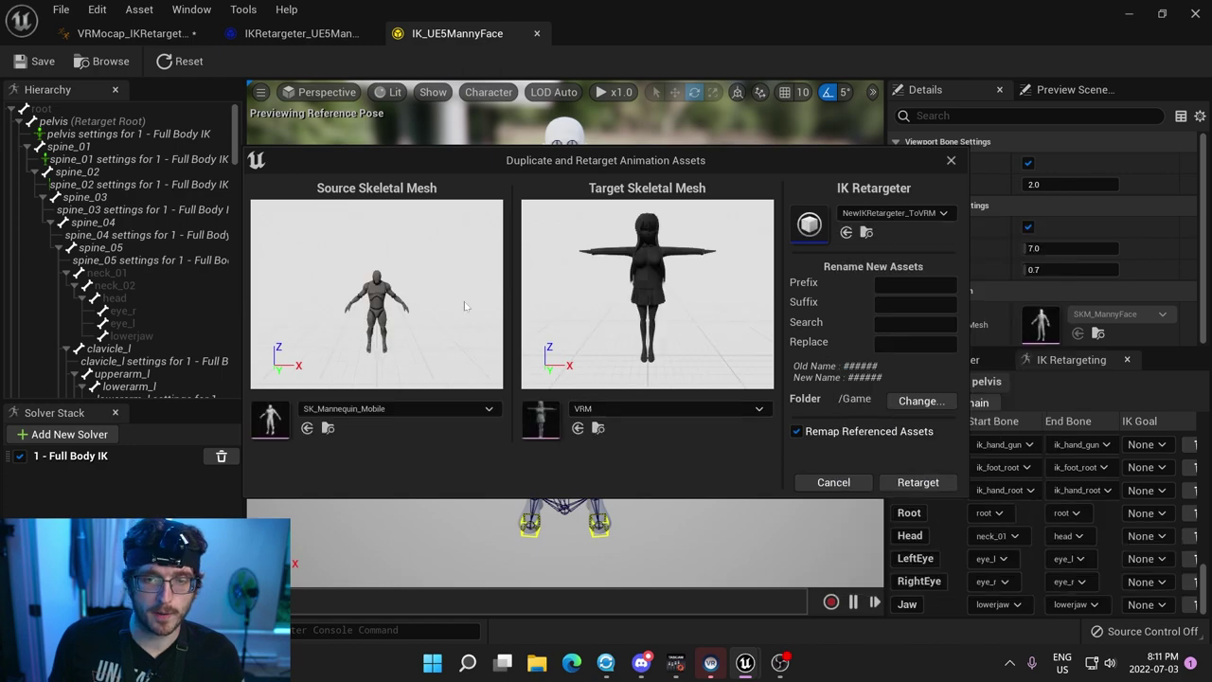
left_click(917, 483)
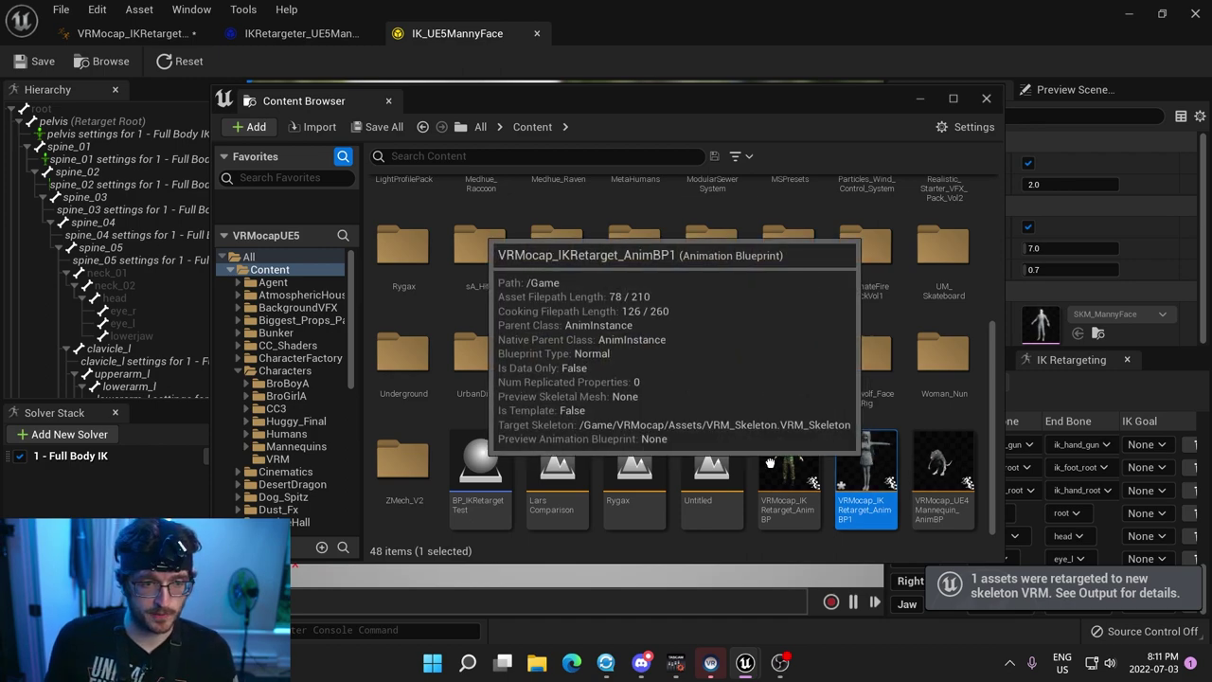
Move VRMocap_IKRetarget_AnimBP1 into Characters/VRM and open it in the blueprint editor.
left_click_drag(879, 463, 289, 461)
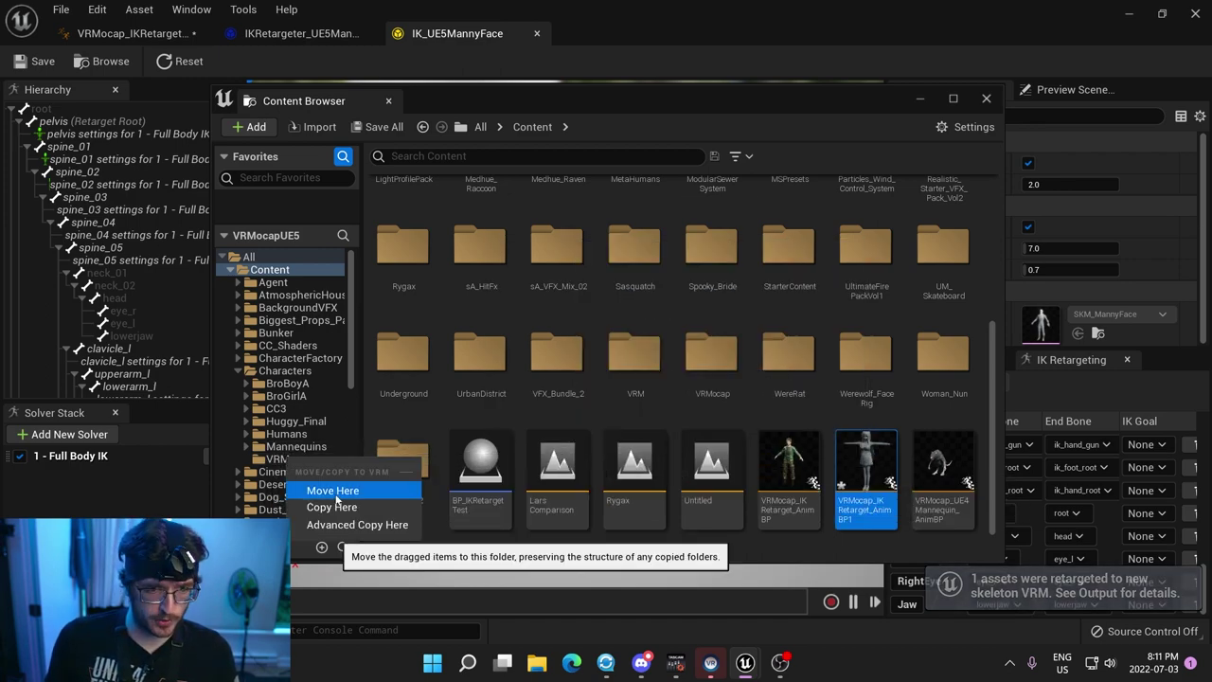
left_click(329, 490)
left_click(299, 460)
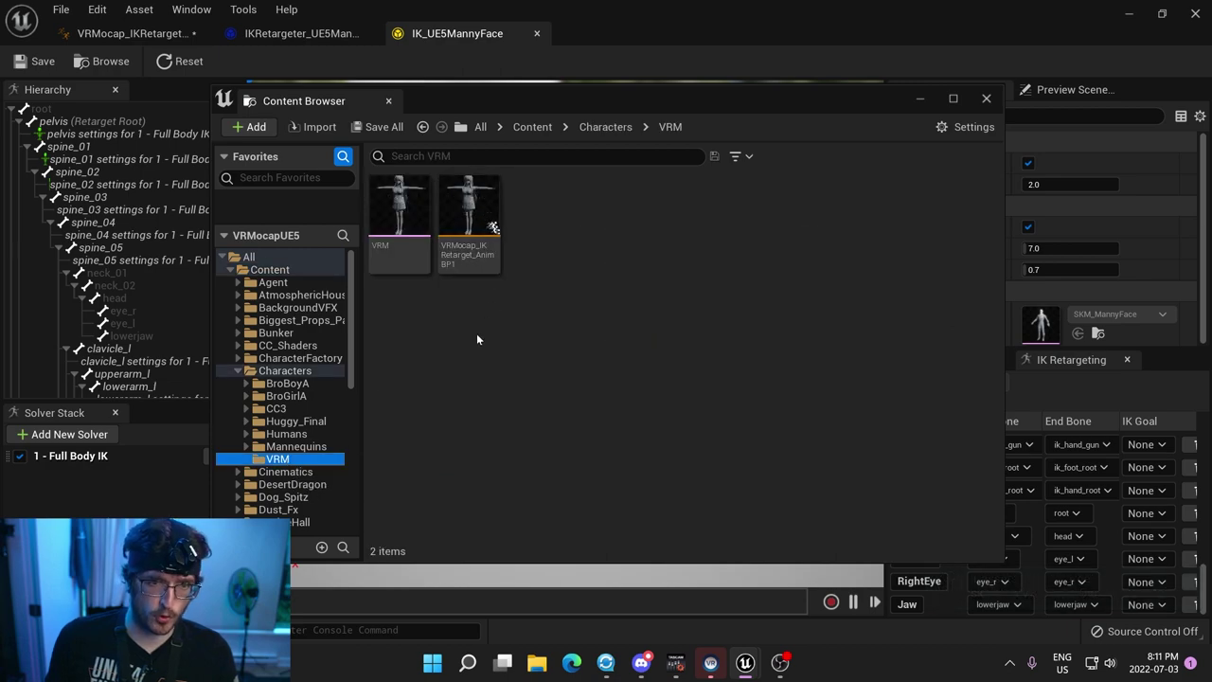
double_click(468, 213)
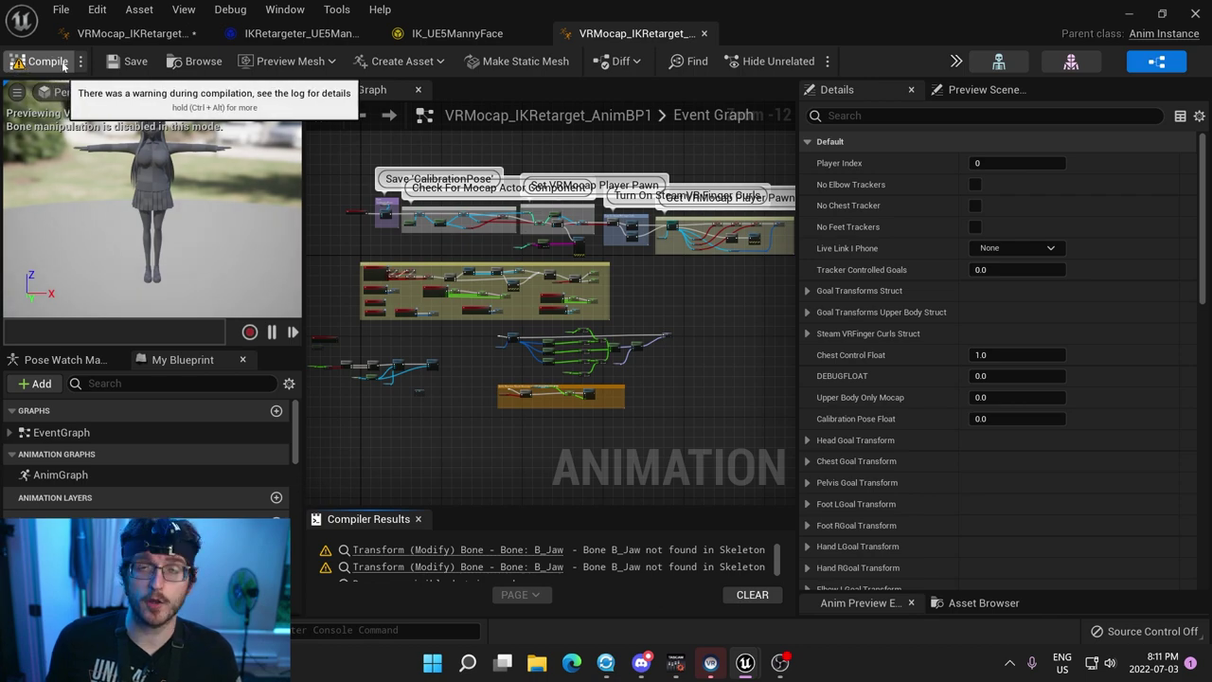
Jump to the jaw transform node behind the B_Jaw compiler warning.
left_click(479, 555)
scroll(510, 466, "down", 6)
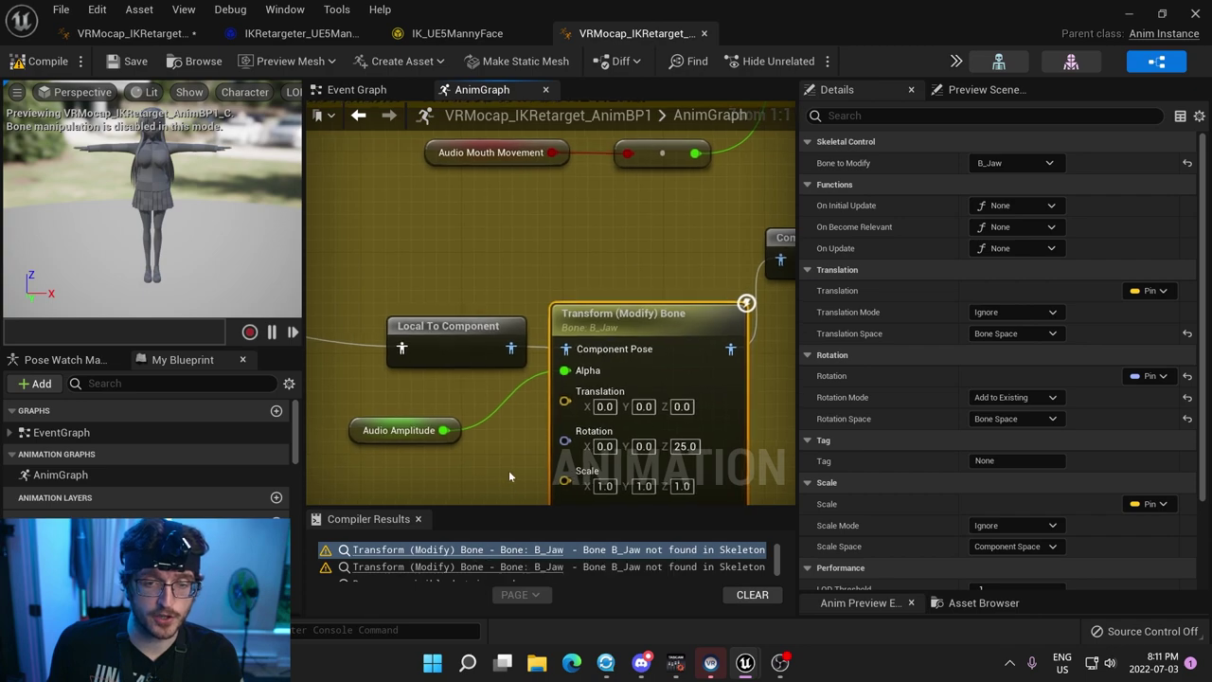
right_click_drag(509, 466, 546, 354)
scroll(517, 369, "up", 1)
scroll(518, 370, "down", 2)
Delete the Audio Based Mouth Movements nodes and recompile, leaving the iPhone Live Link Face nodes.
left_click_drag(426, 431, 687, 272)
key("Delete")
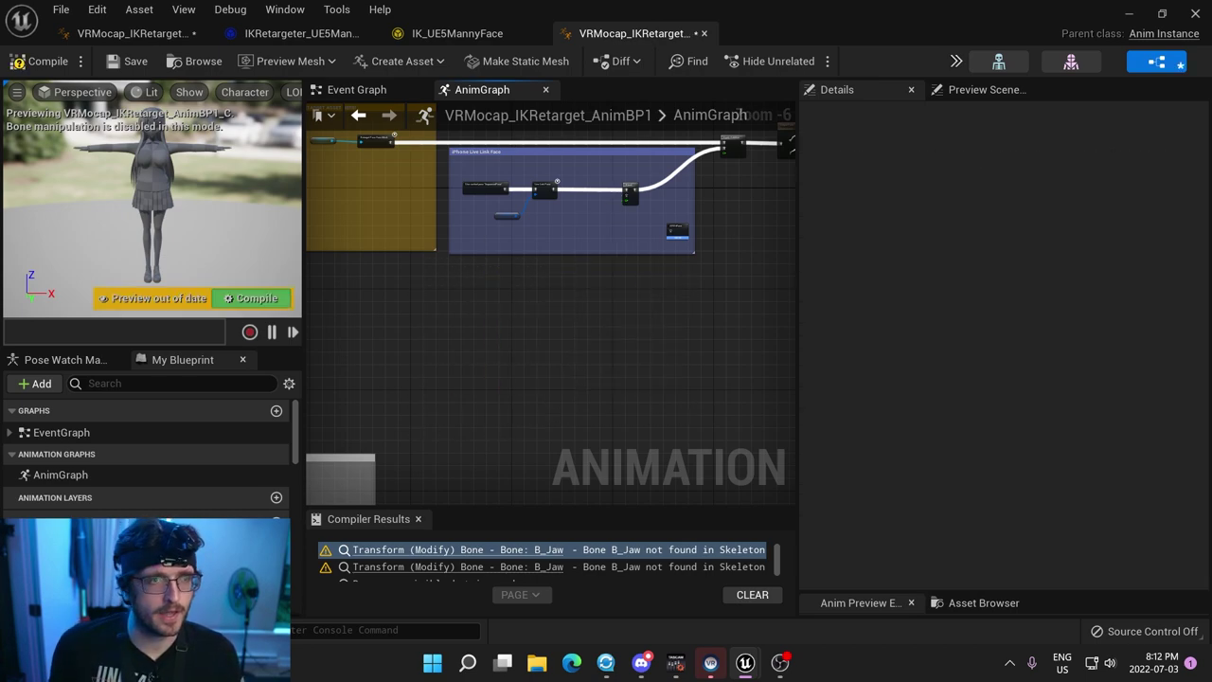
left_click(32, 64)
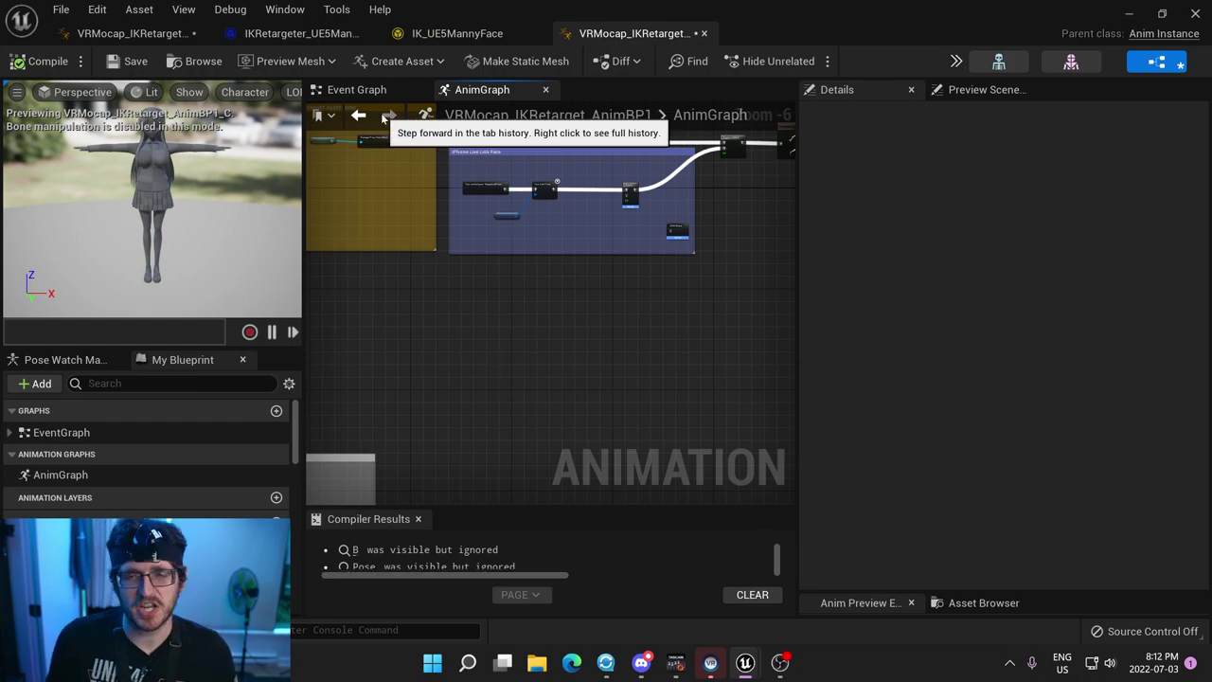
right_click_drag(669, 284, 795, 342)
scroll(606, 395, "up", 4)
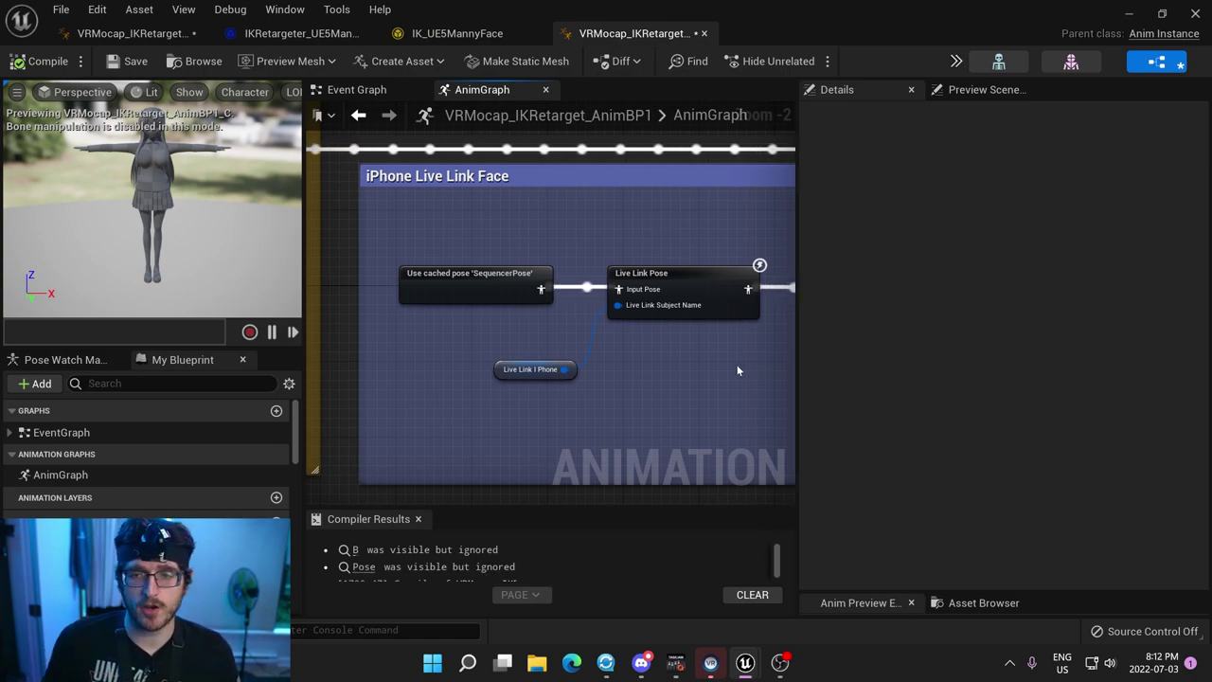
right_click_drag(737, 364, 506, 388)
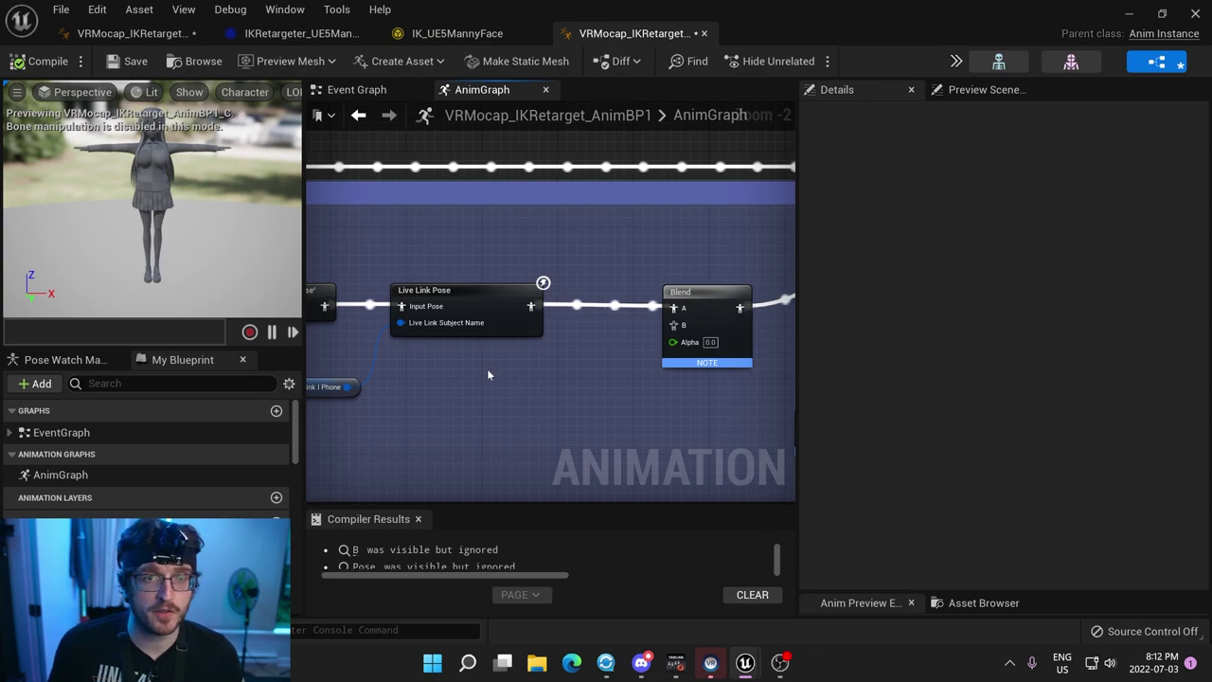
scroll(521, 296, "down", 1)
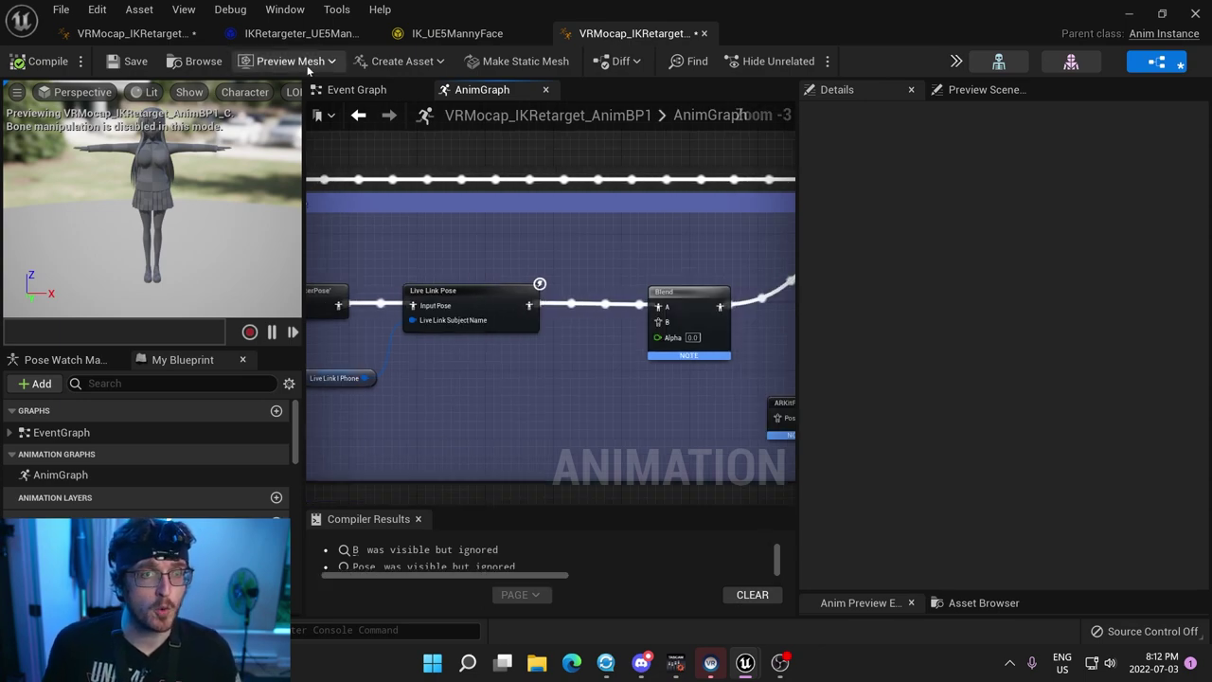
Create a new Actor blueprint class in the Characters/VRM folder.
key("ctrl+space")
scroll(127, 478, "down", 5)
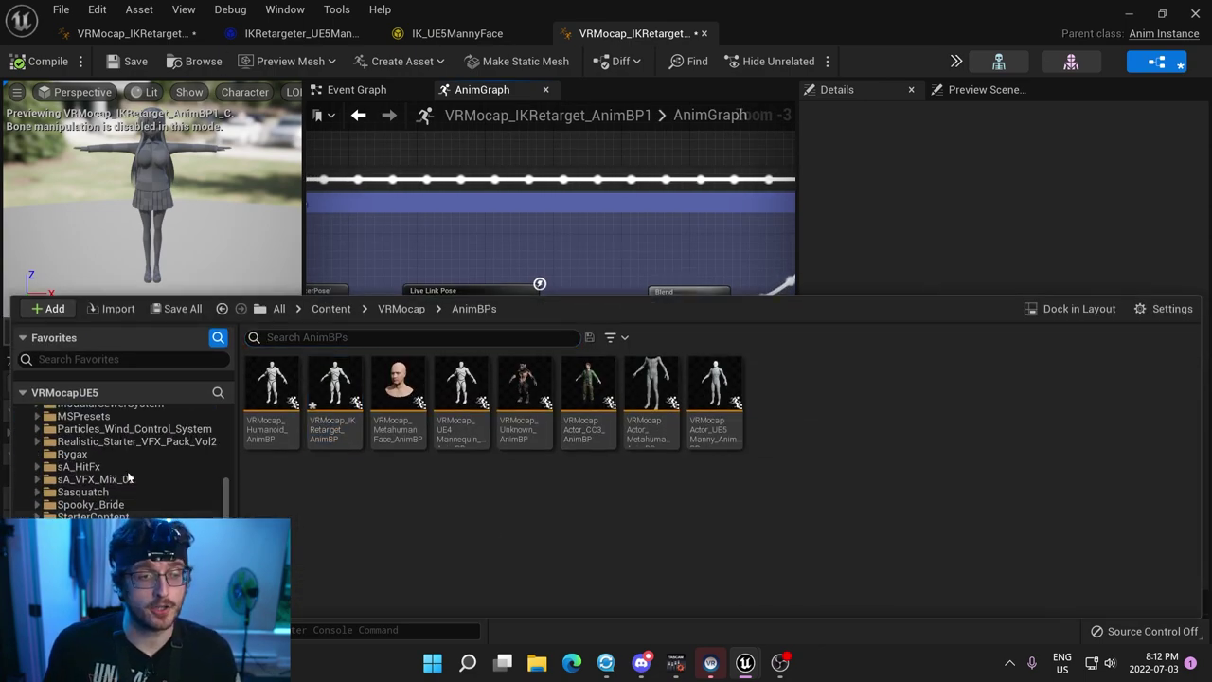
scroll(127, 476, "up", 6)
scroll(127, 476, "down", 3)
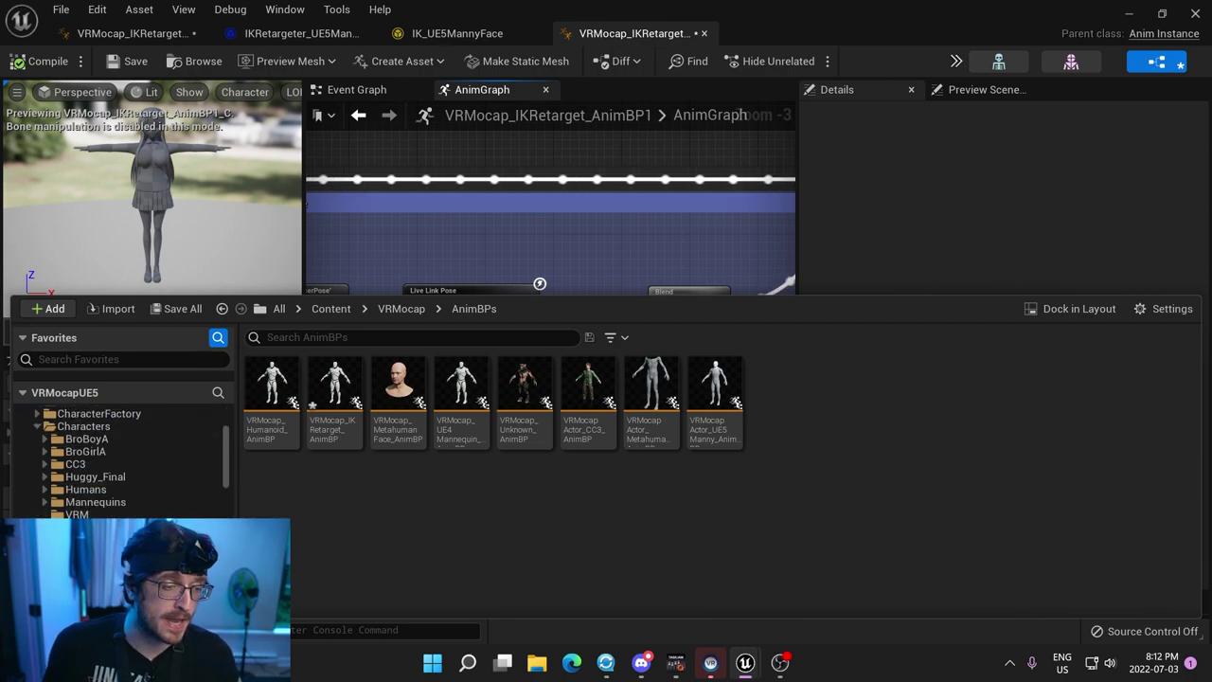
left_click(77, 514)
right_click(418, 384)
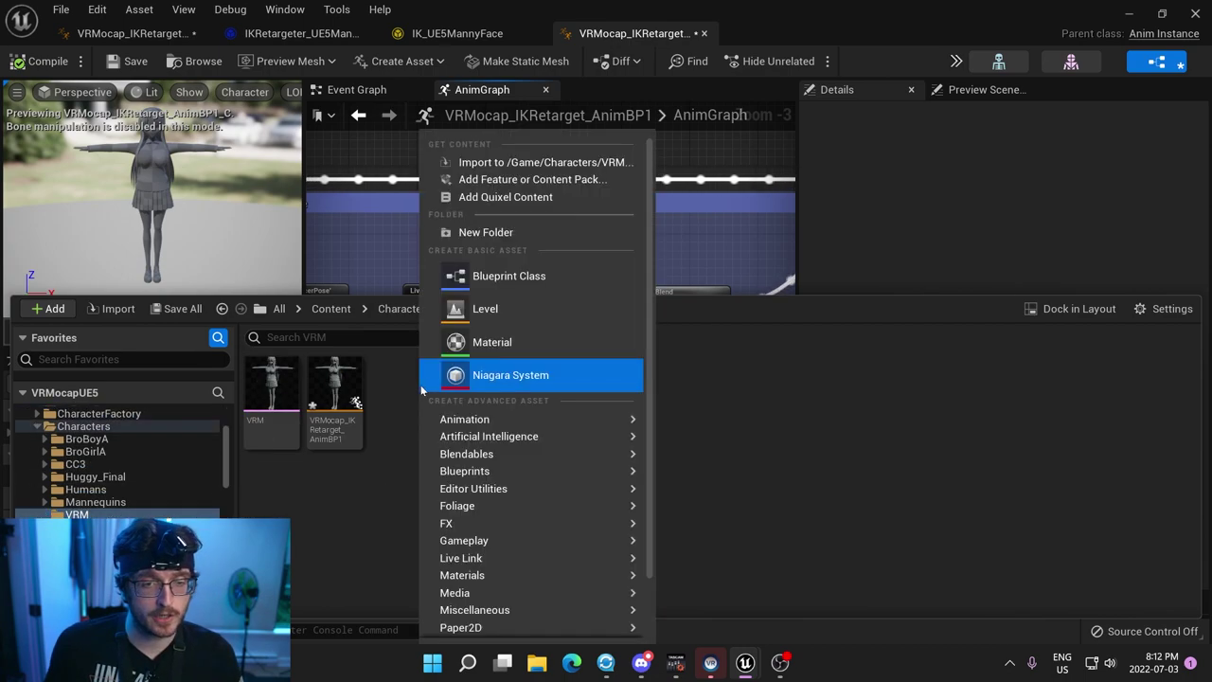
left_click(516, 286)
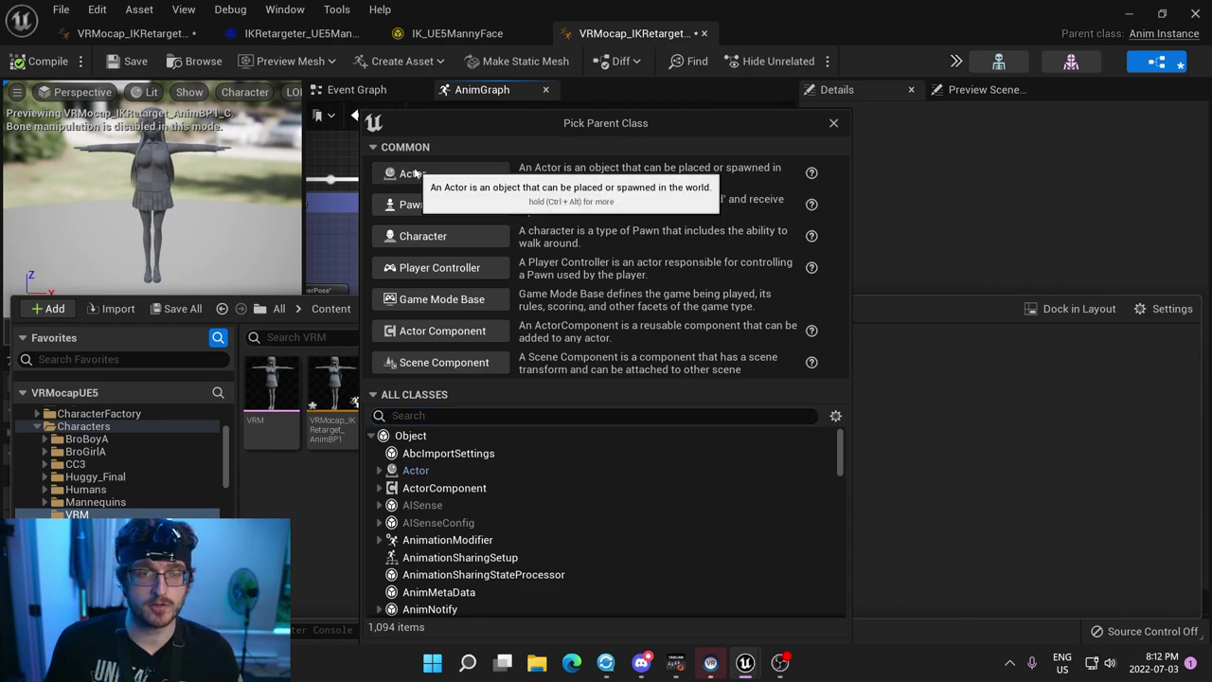
key("Escape")
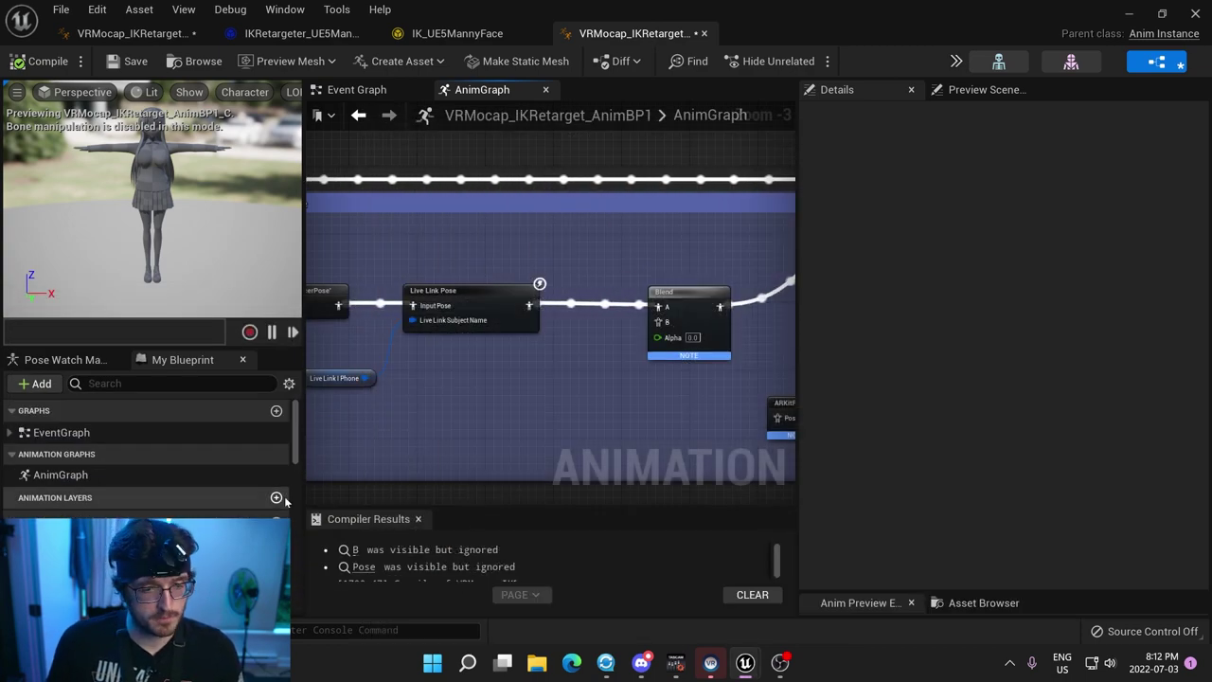
Rename the new blueprint VRM_BP and open it in its editor.
key("ctrl+space")
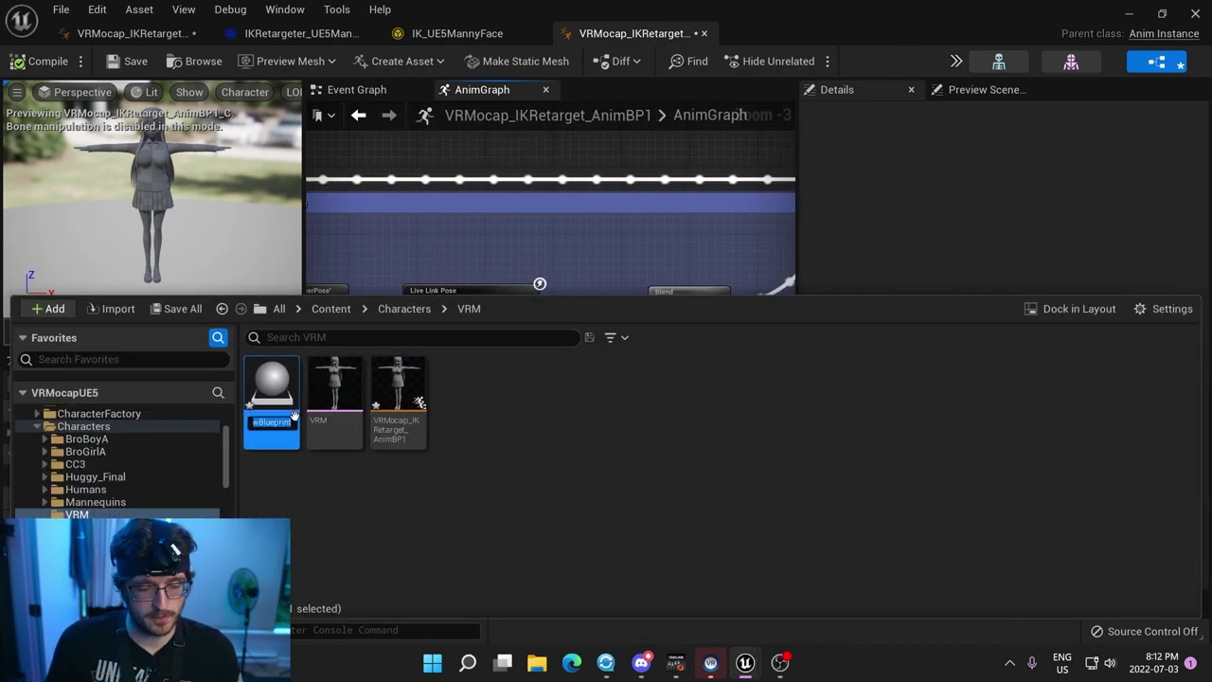
key("F2")
type("VRM_")
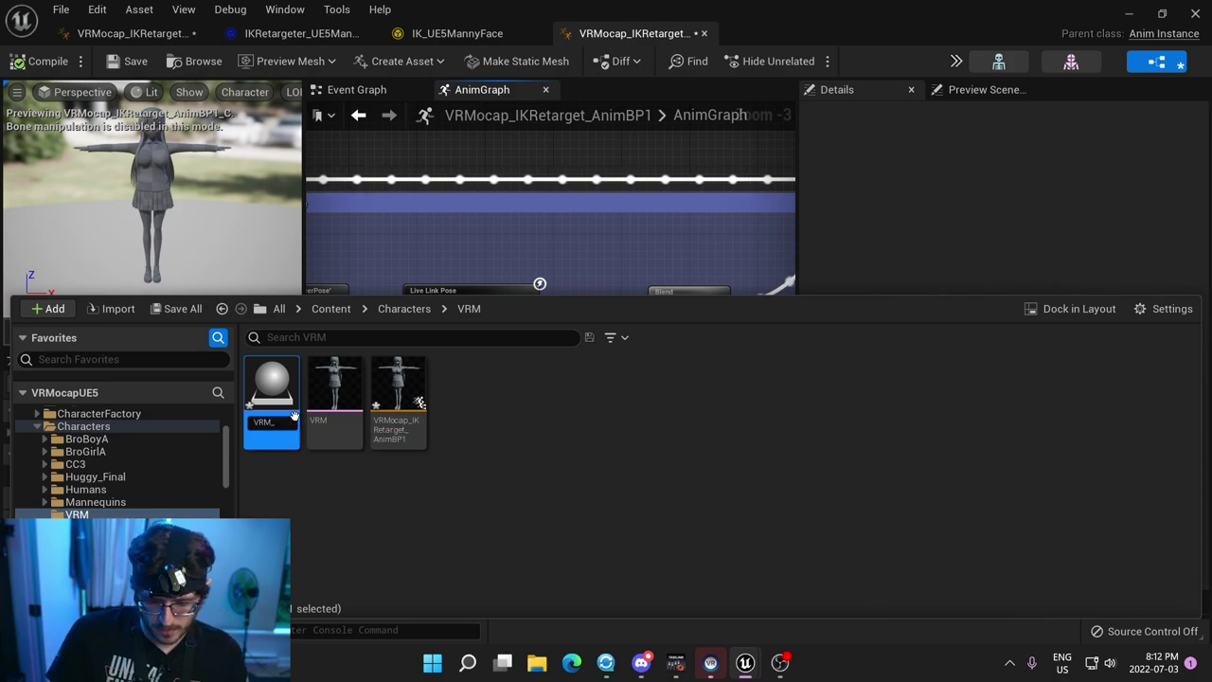
type("BP")
key("Return")
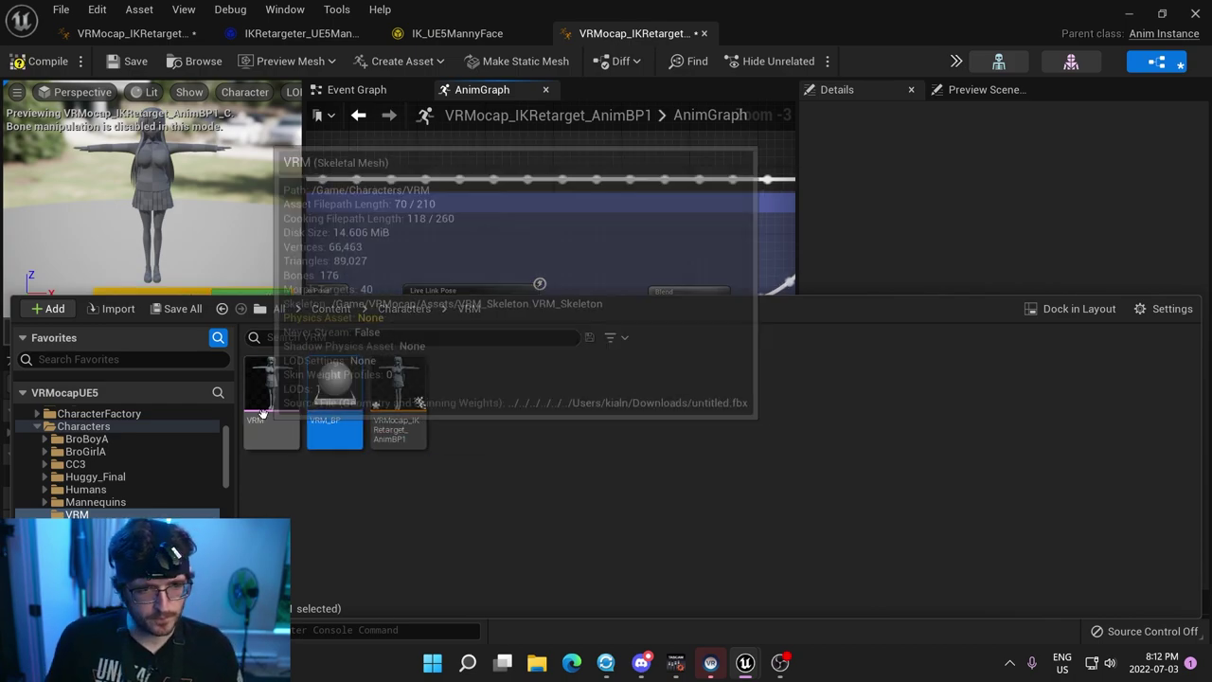
double_click(319, 386)
Add the VRM skeletal mesh as a component of VRM_BP, rotated -90° on Z.
key("ctrl+space")
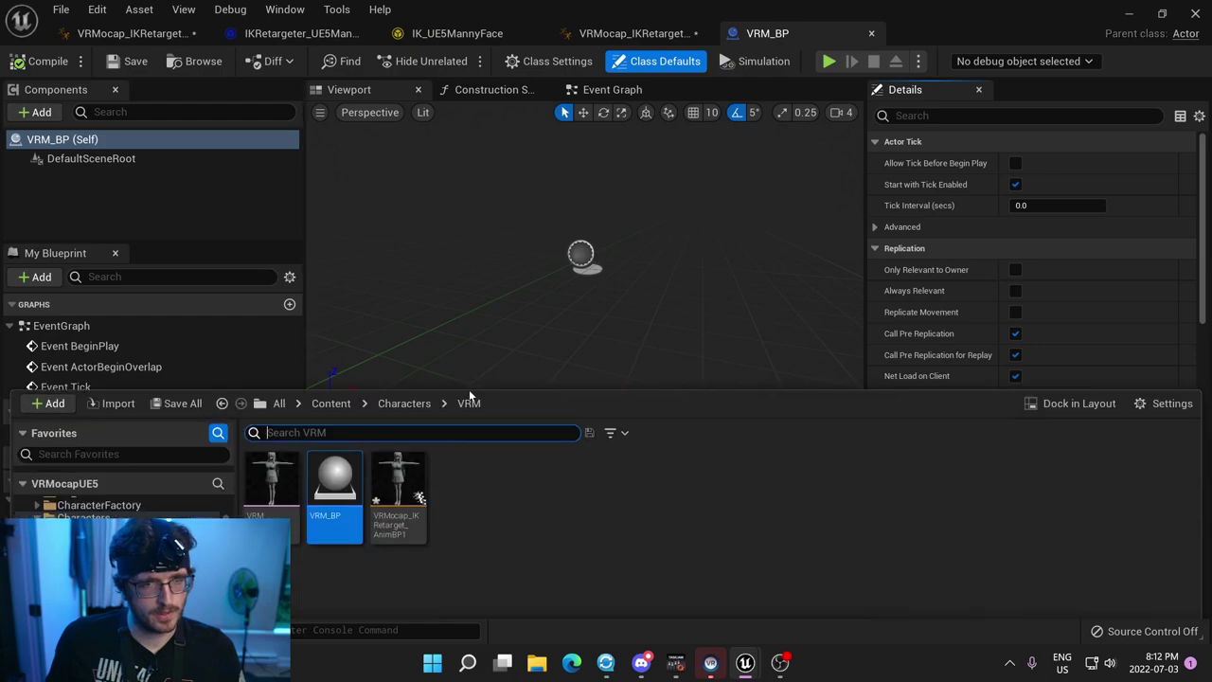
left_click_drag(268, 410, 159, 206)
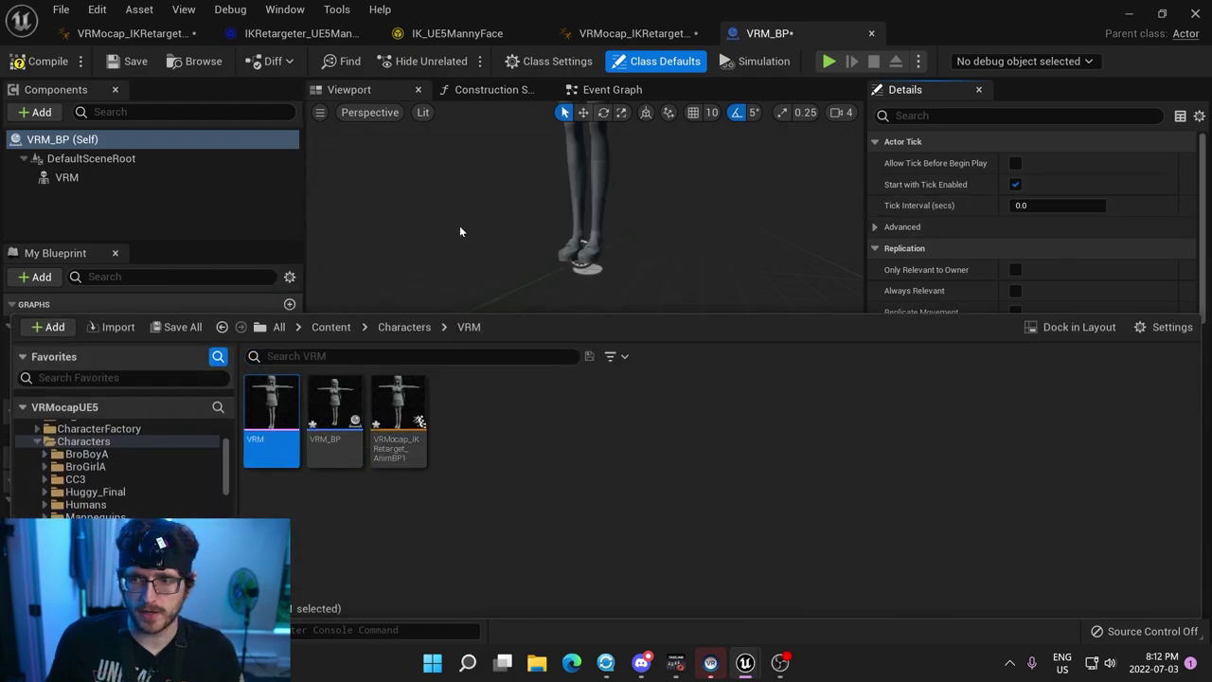
left_click(123, 177)
left_click(1146, 291)
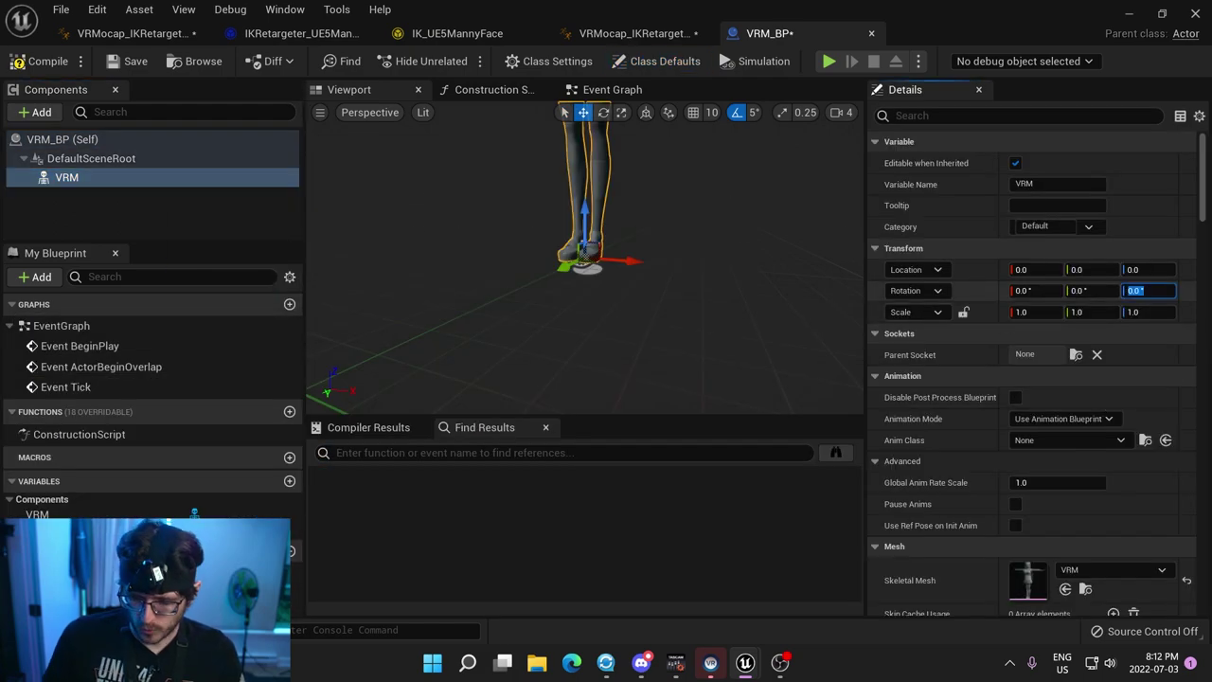
type("-90")
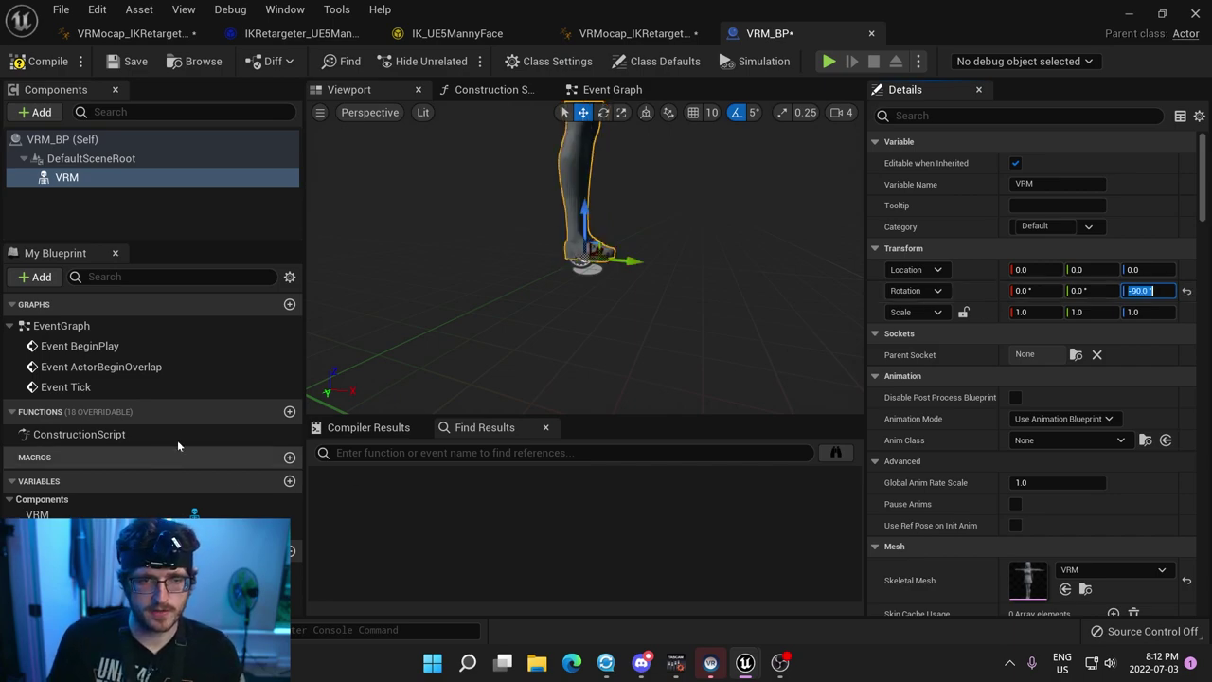
key("Return")
right_click_drag(521, 342, 369, 421)
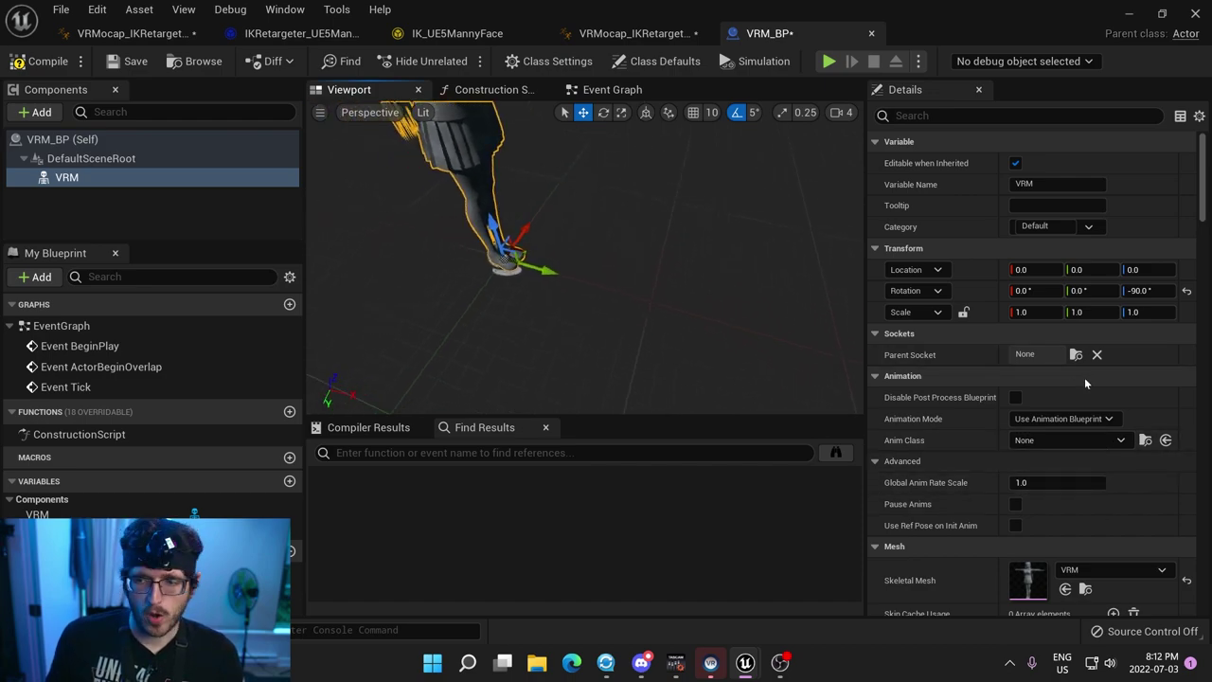
Assign VRMocap_IKRetarget_AnimBP1 as the VRM component's Anim Class.
left_click(1145, 441)
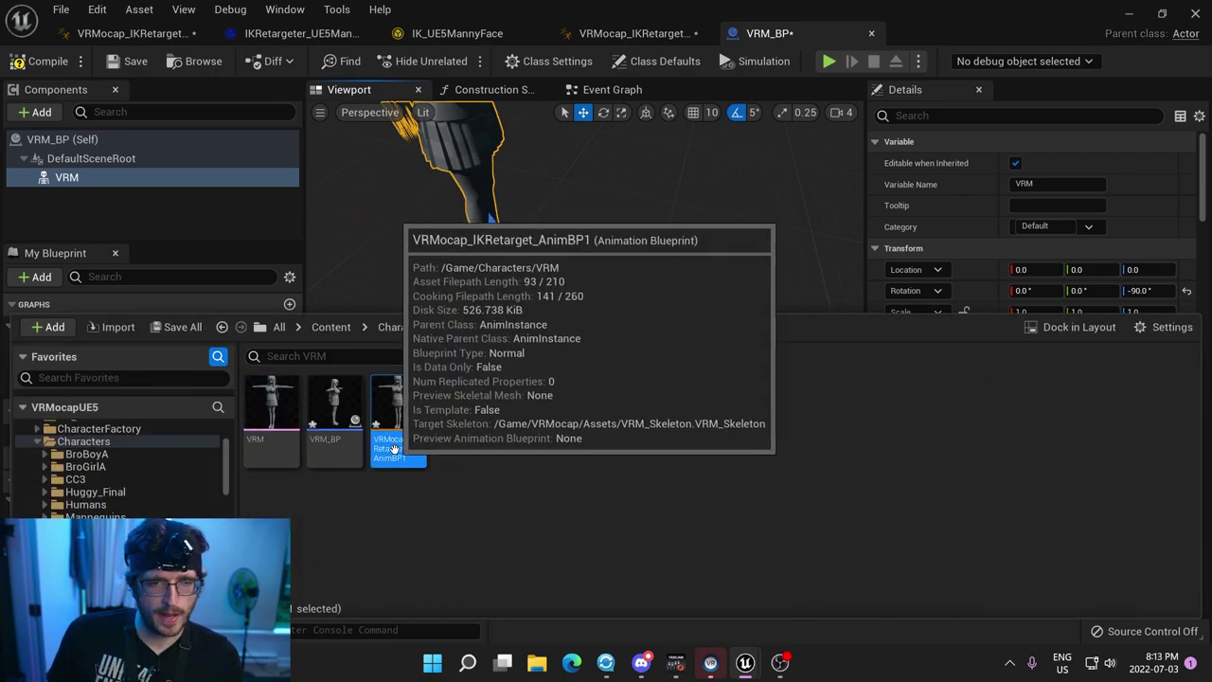
key("ctrl+space")
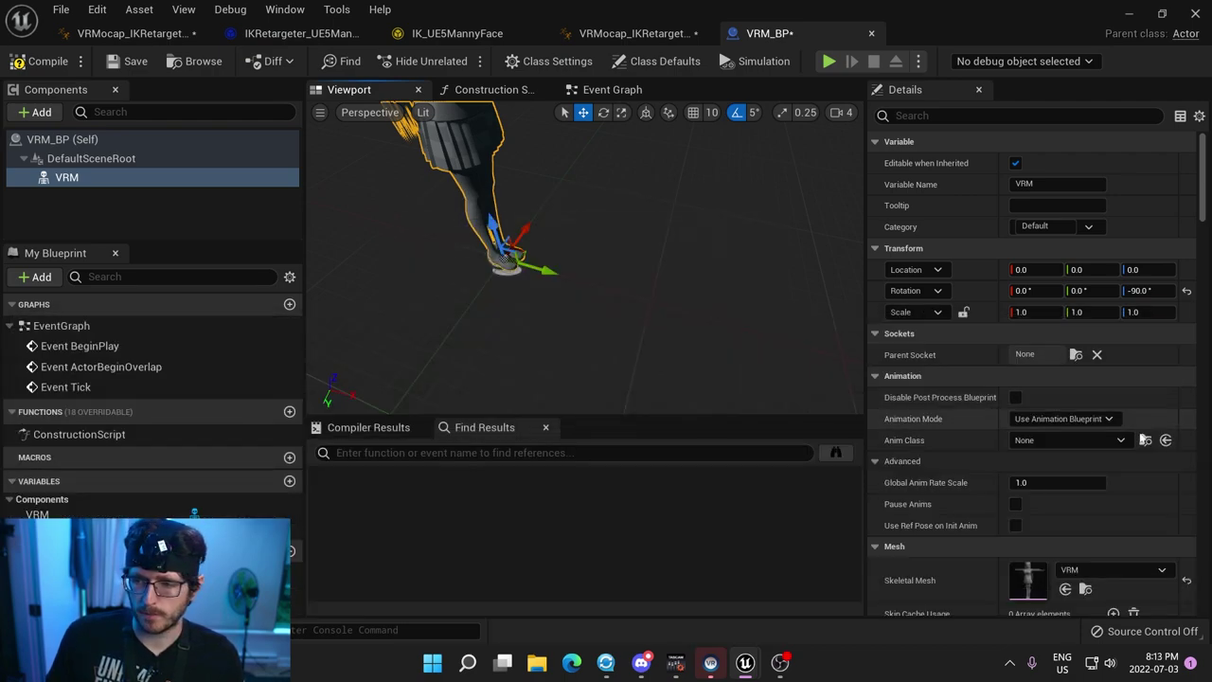
left_click(1144, 440)
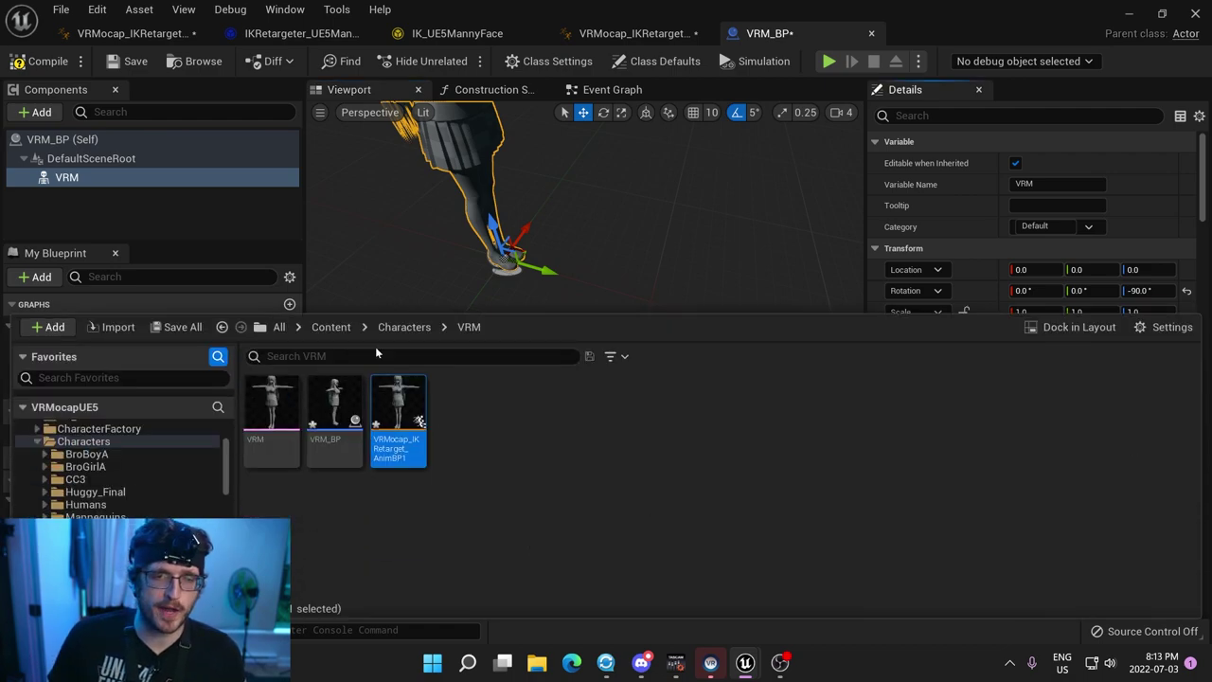
key("ctrl+space")
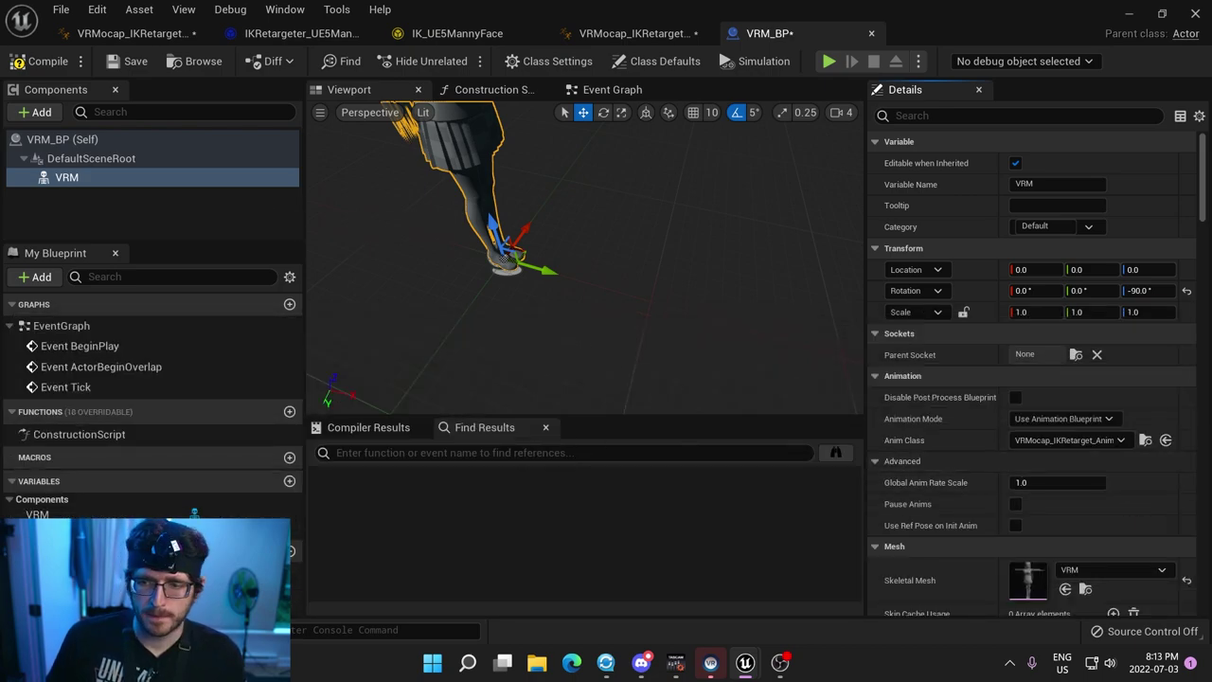
left_click(1145, 440)
In VRMocap_IKRetarget_AnimBP1, switch Retarget Pose From Mesh to the IKRetargeter_UE5MannytoVRM asset.
double_click(398, 405)
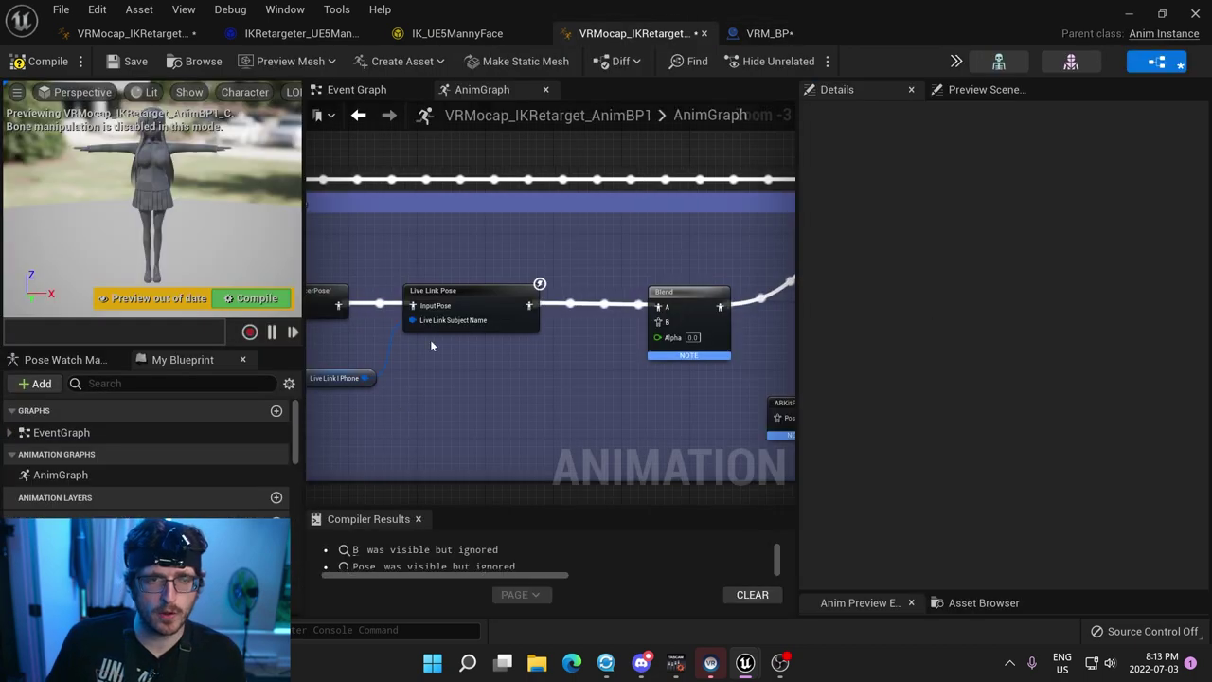
right_click_drag(472, 111, 533, 303)
scroll(763, 219, "up", 5)
left_click(550, 277)
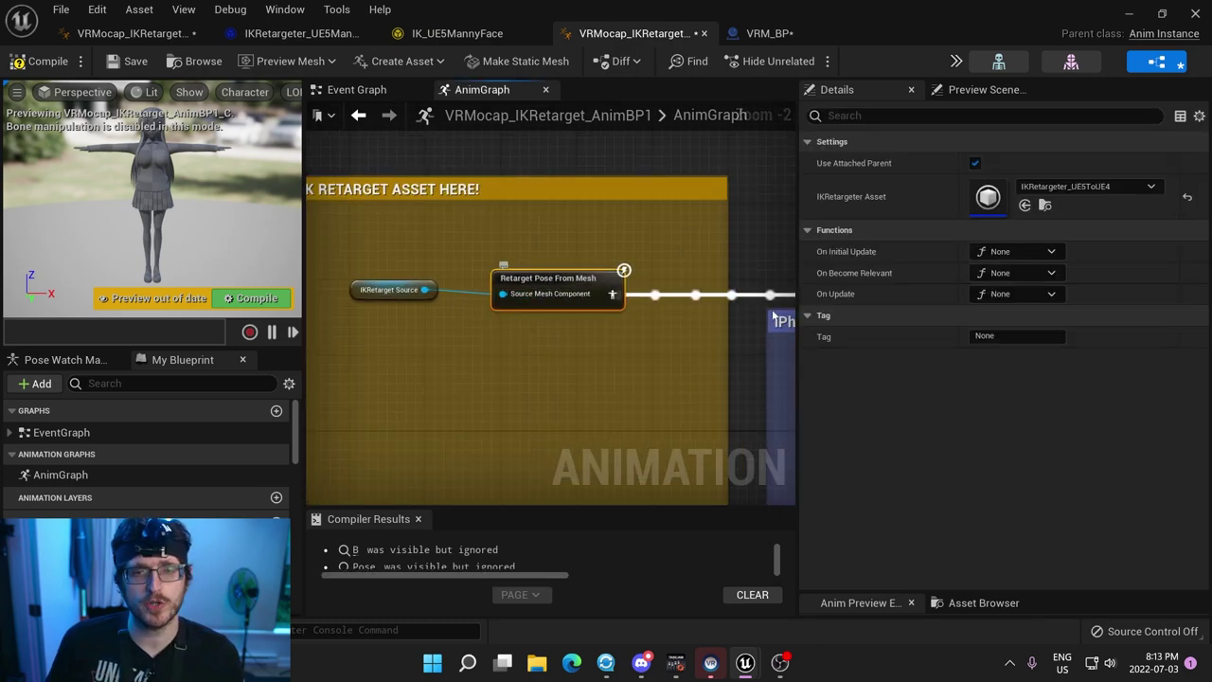
left_click(1112, 187)
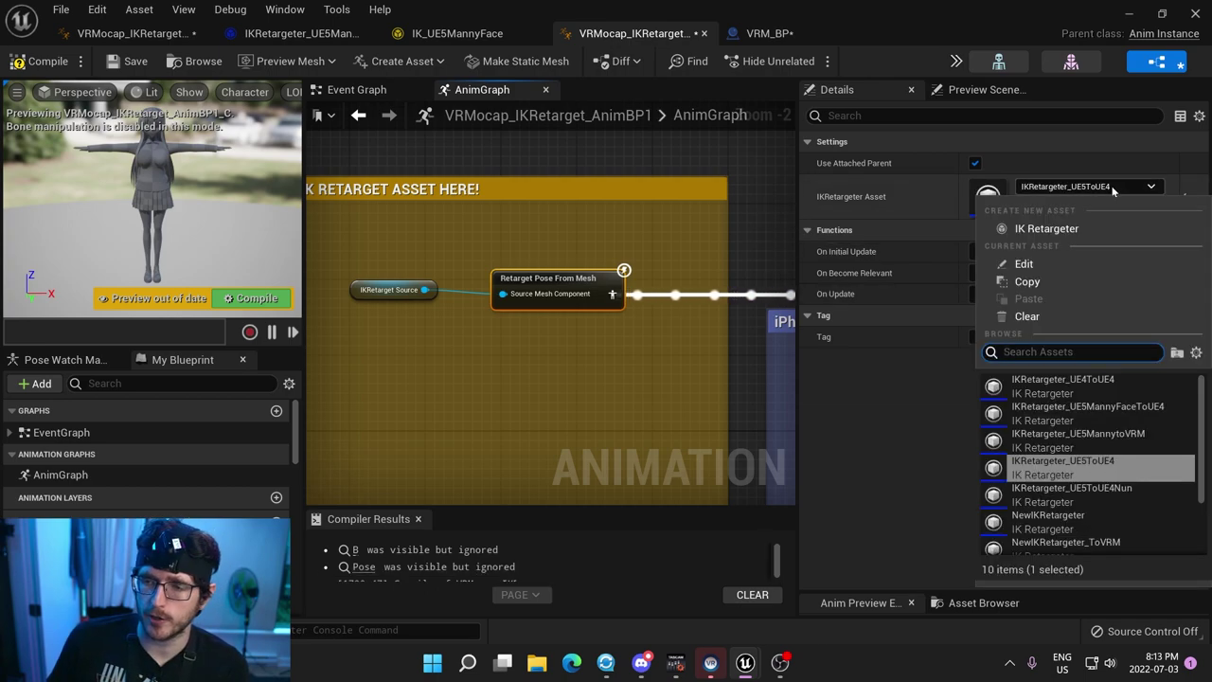
left_click(1087, 438)
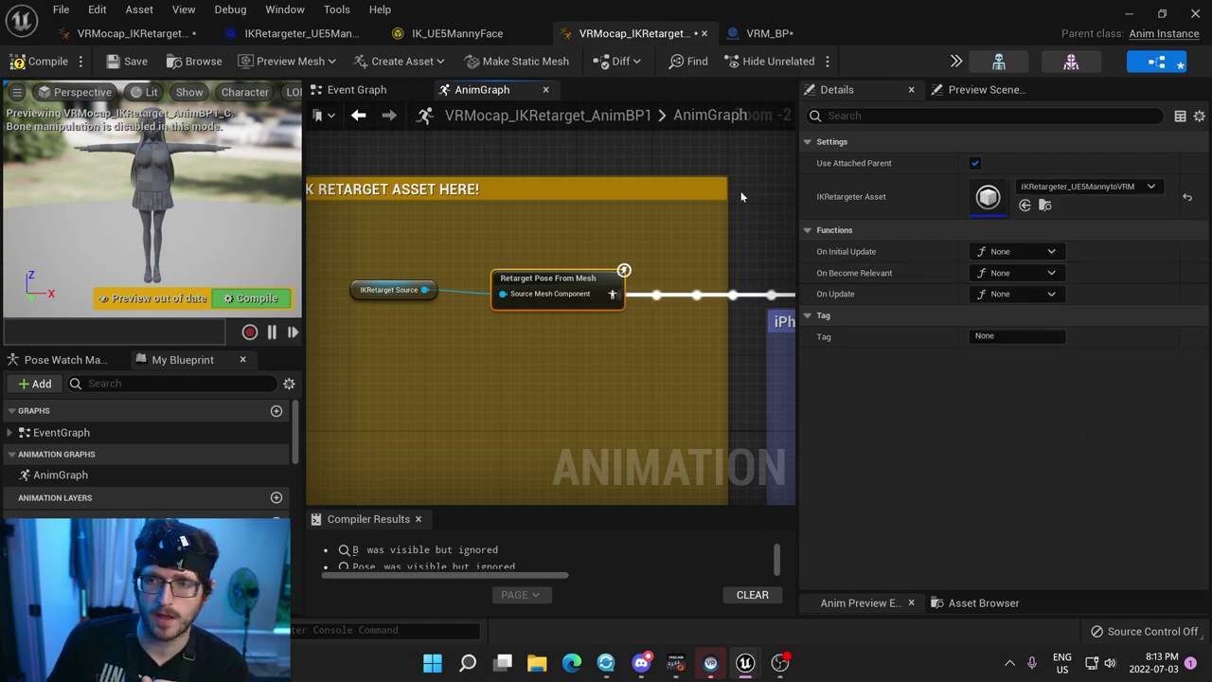
key("ctrl+space")
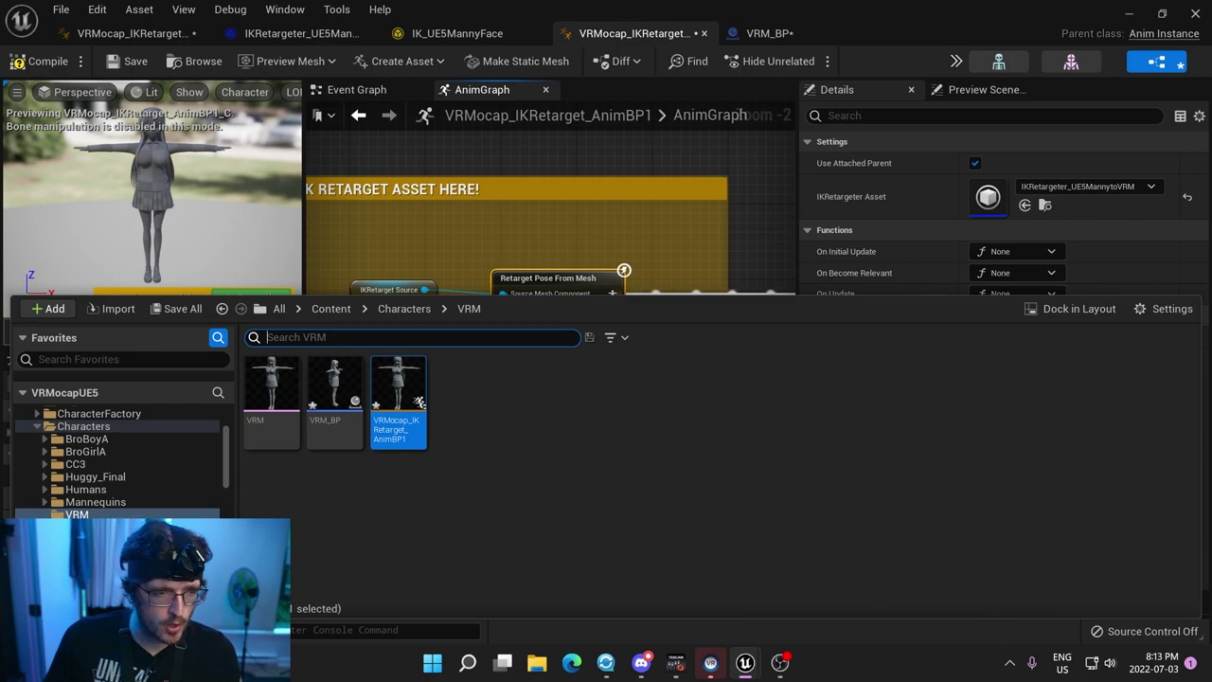
Create a new IK retargeter based on IK_UE5MannyFace and open it.
right_click(601, 438)
mouse_move(667, 421)
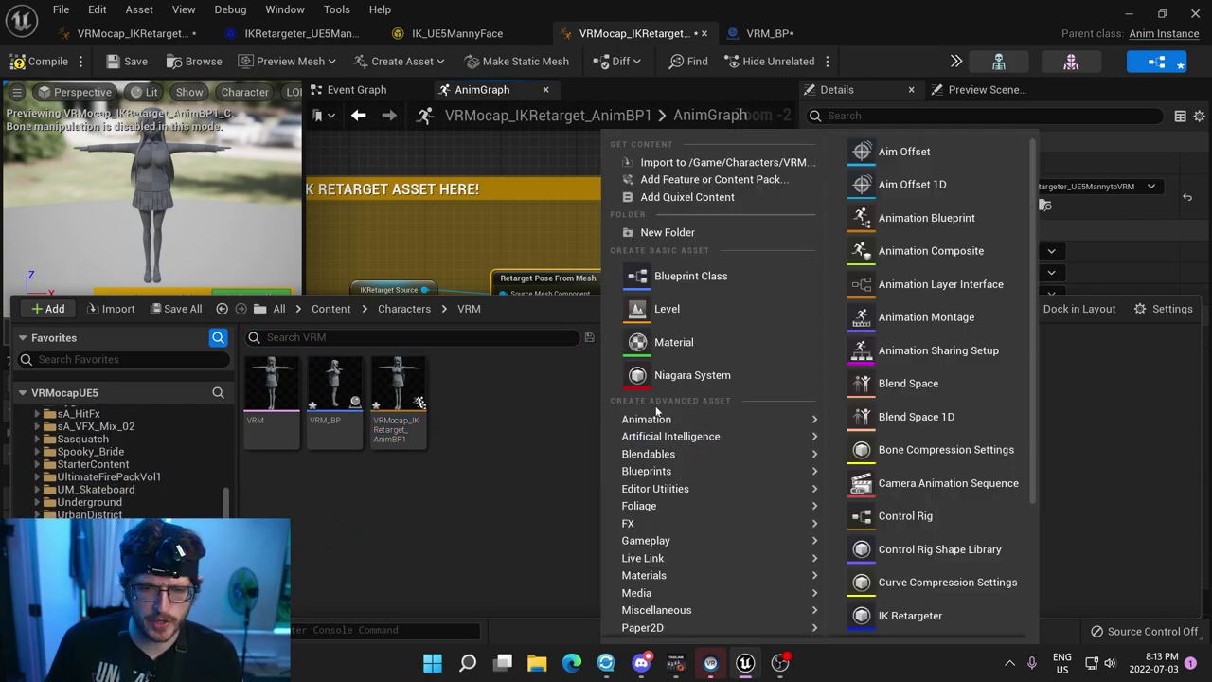
left_click(934, 611)
left_click(483, 320)
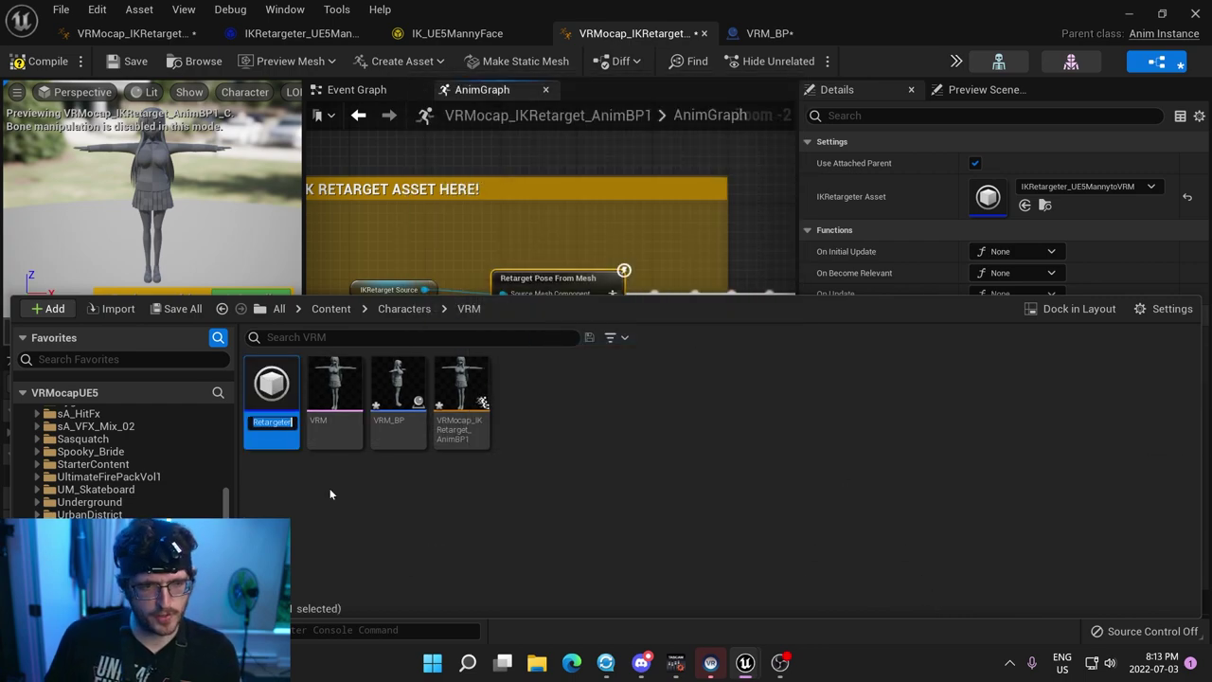
key("Return")
double_click(272, 388)
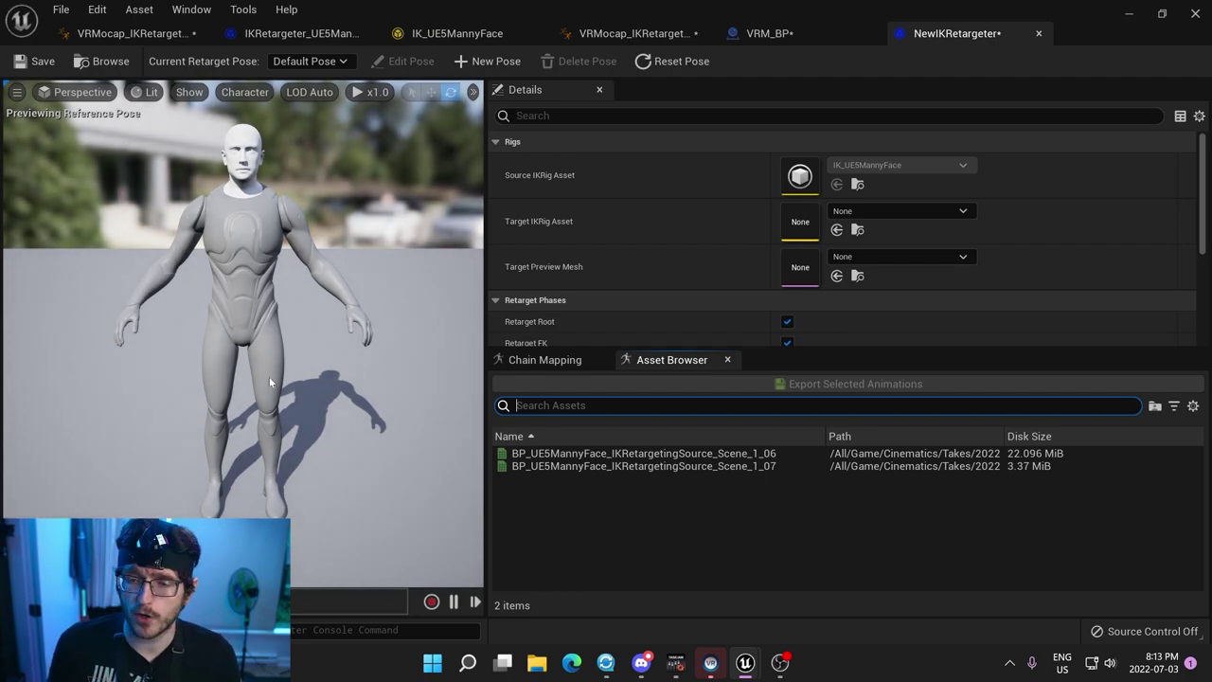
Set the new retargeter's target IK rig to IK_Metahuman.
left_click(923, 209)
scroll(946, 445, "down", 4)
scroll(938, 426, "up", 3)
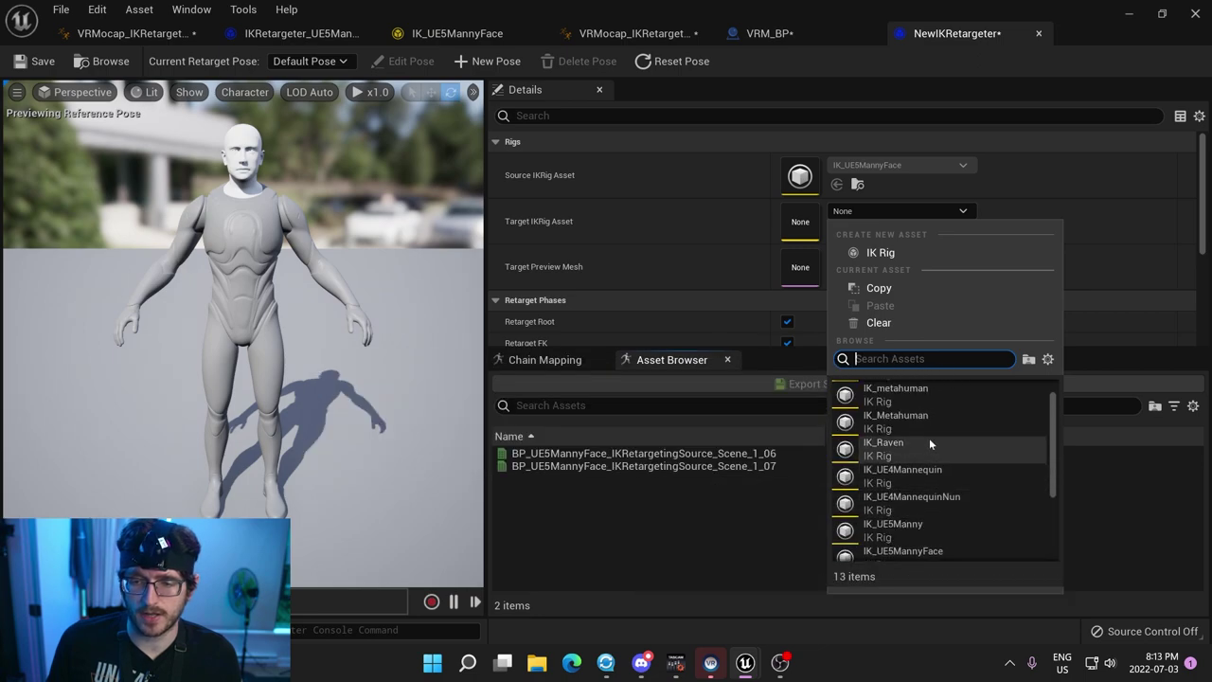
left_click(928, 417)
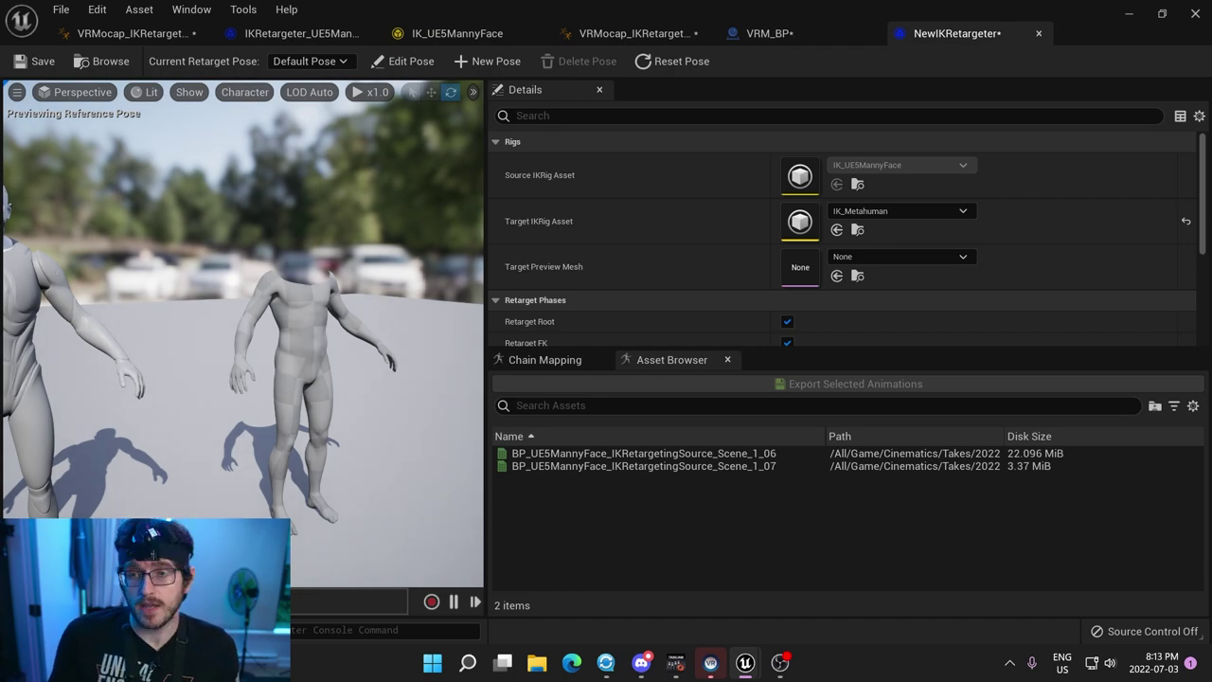
Compile and save the retarget animation blueprint with Retarget Pose From Mesh selected.
left_click(634, 34)
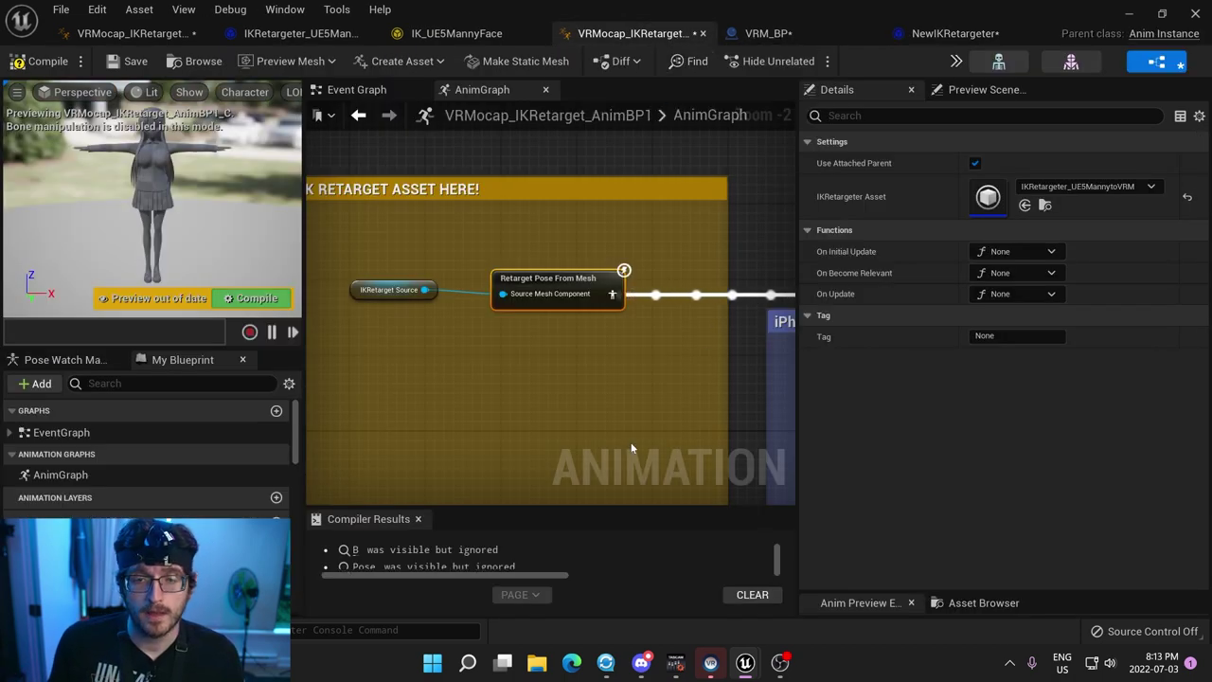
left_click(611, 289)
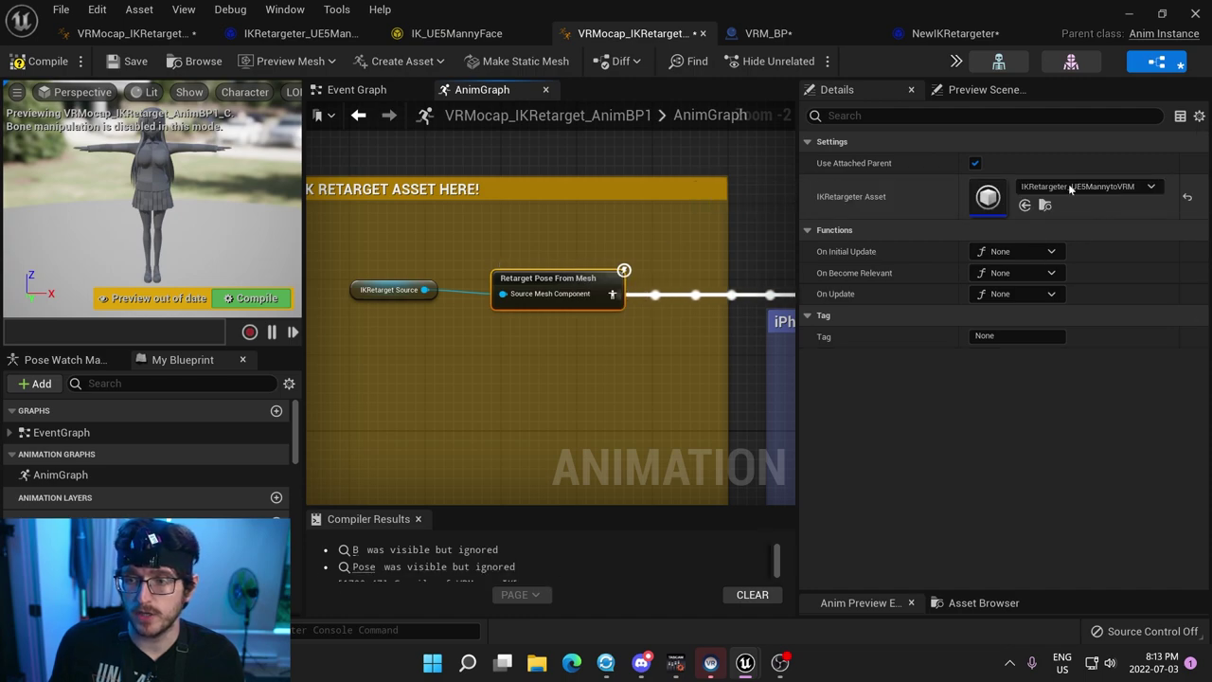
left_click(48, 61)
left_click(133, 60)
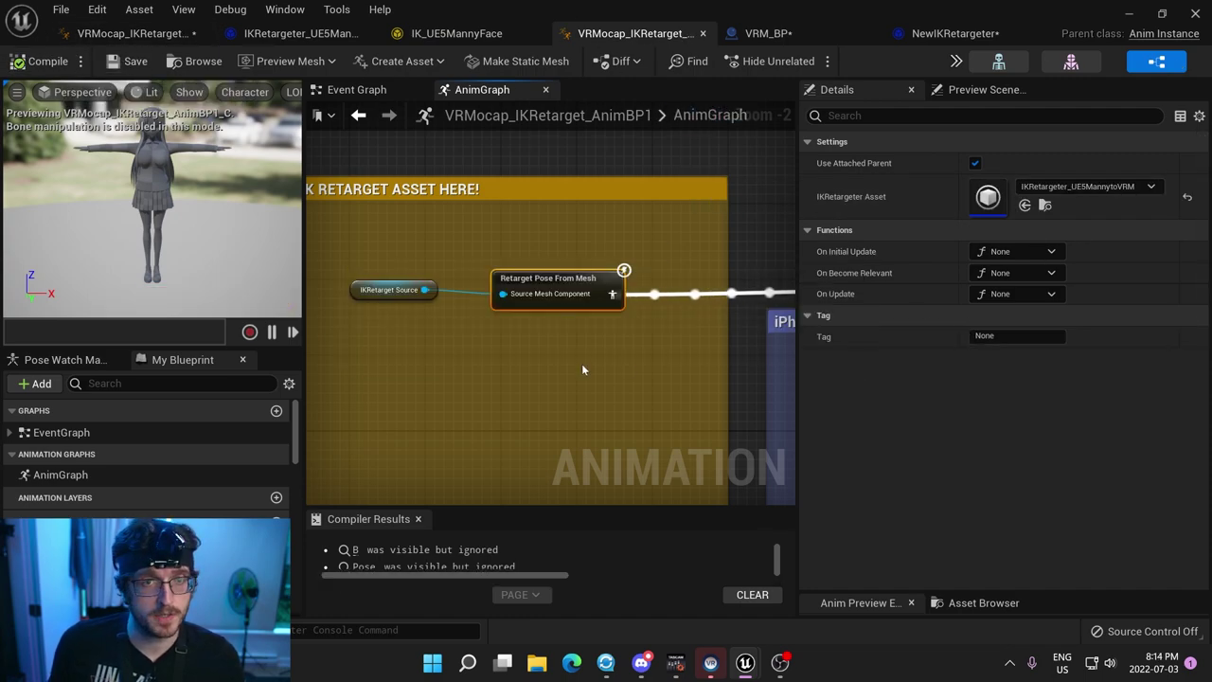
Open VRM_BP from the Content Drawer for editing.
key("ctrl+space")
left_click(397, 383)
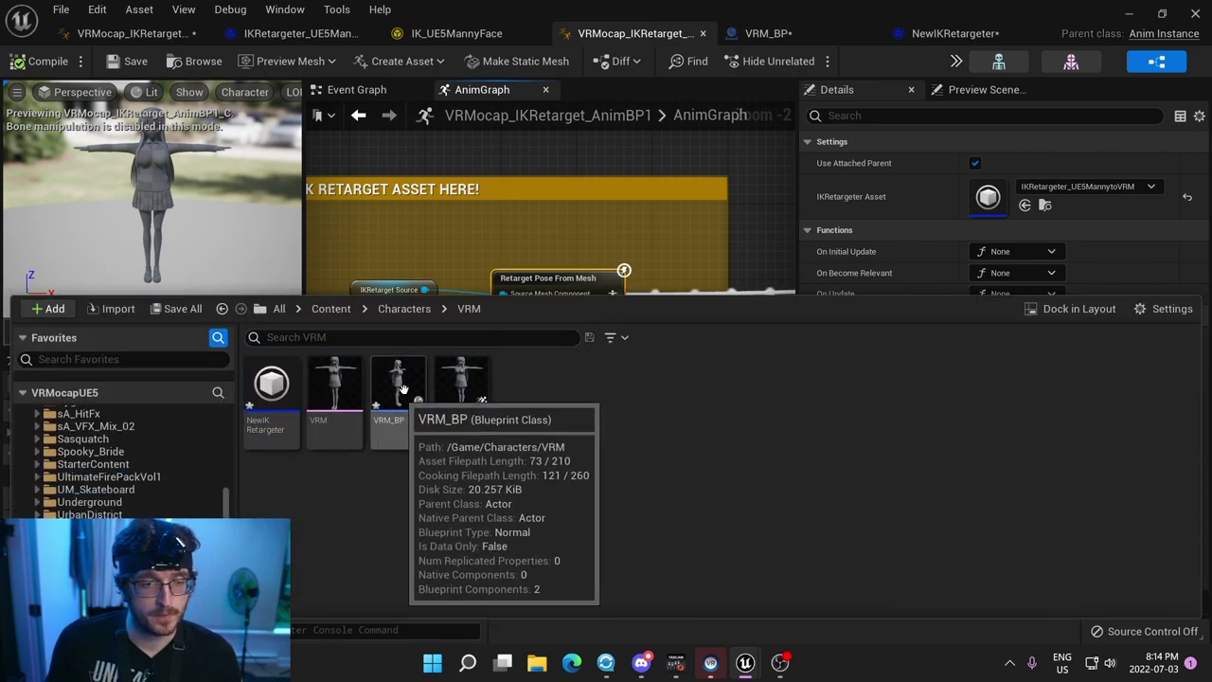
double_click(398, 384)
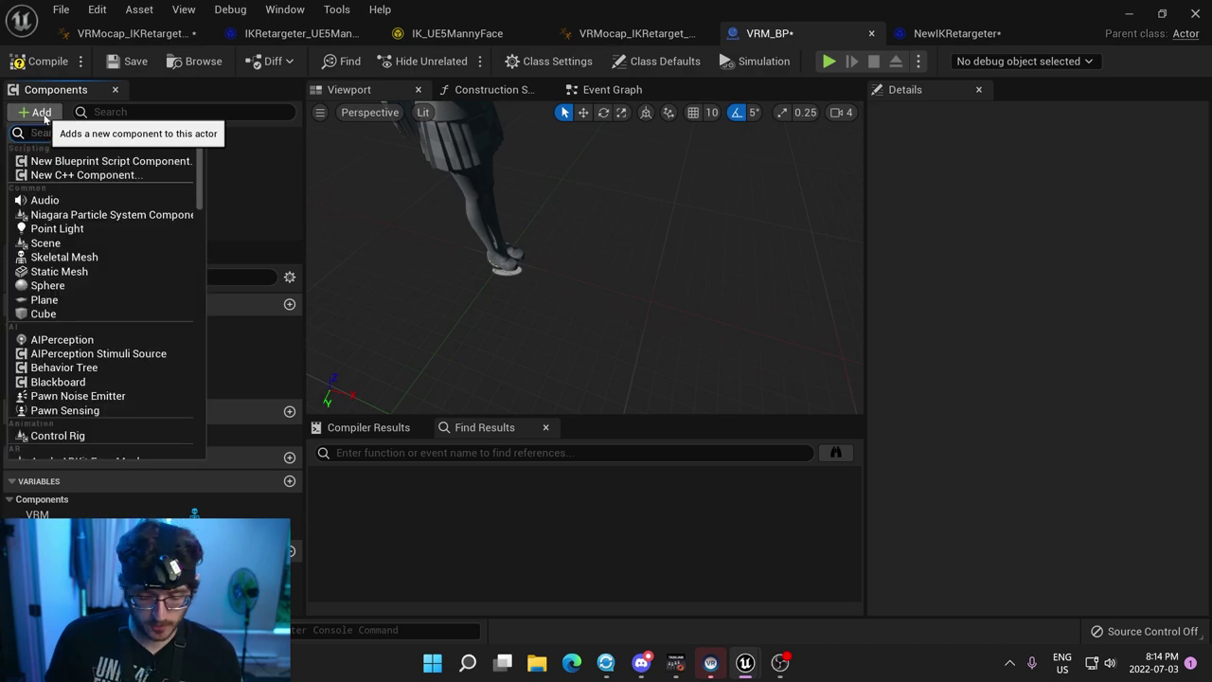
Add a Mocap Actor Component to VRM_BP as mocap target with rig type IKRetarget.
type("mocap")
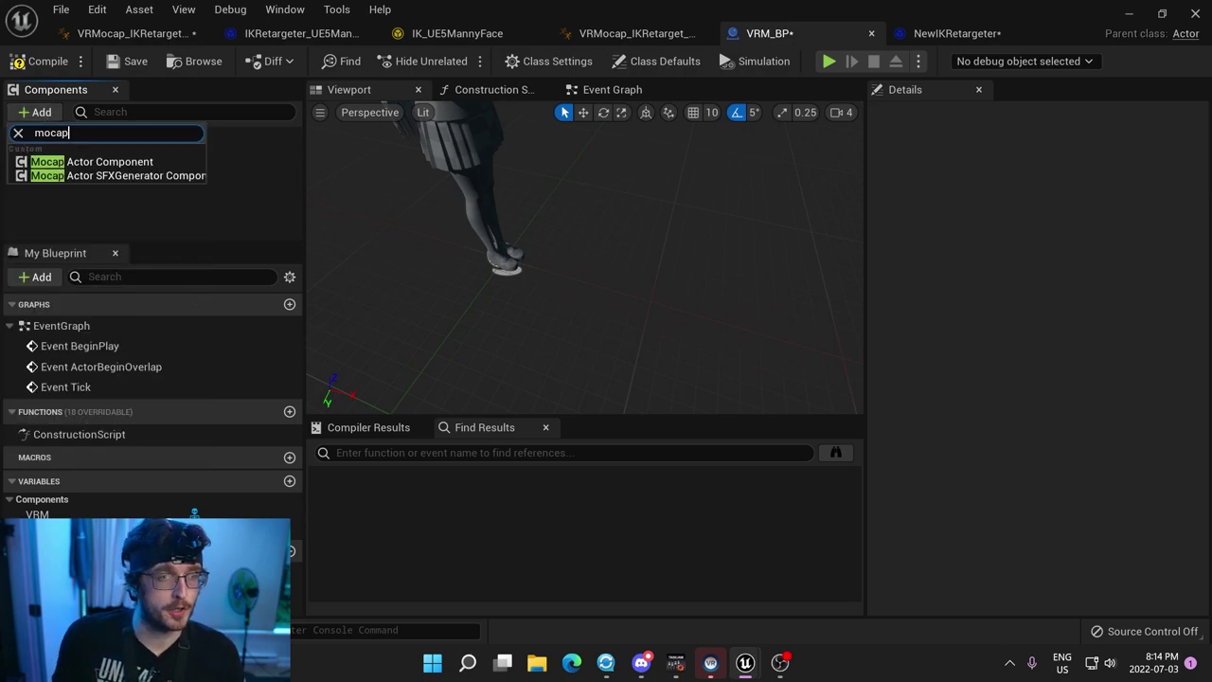
left_click(110, 161)
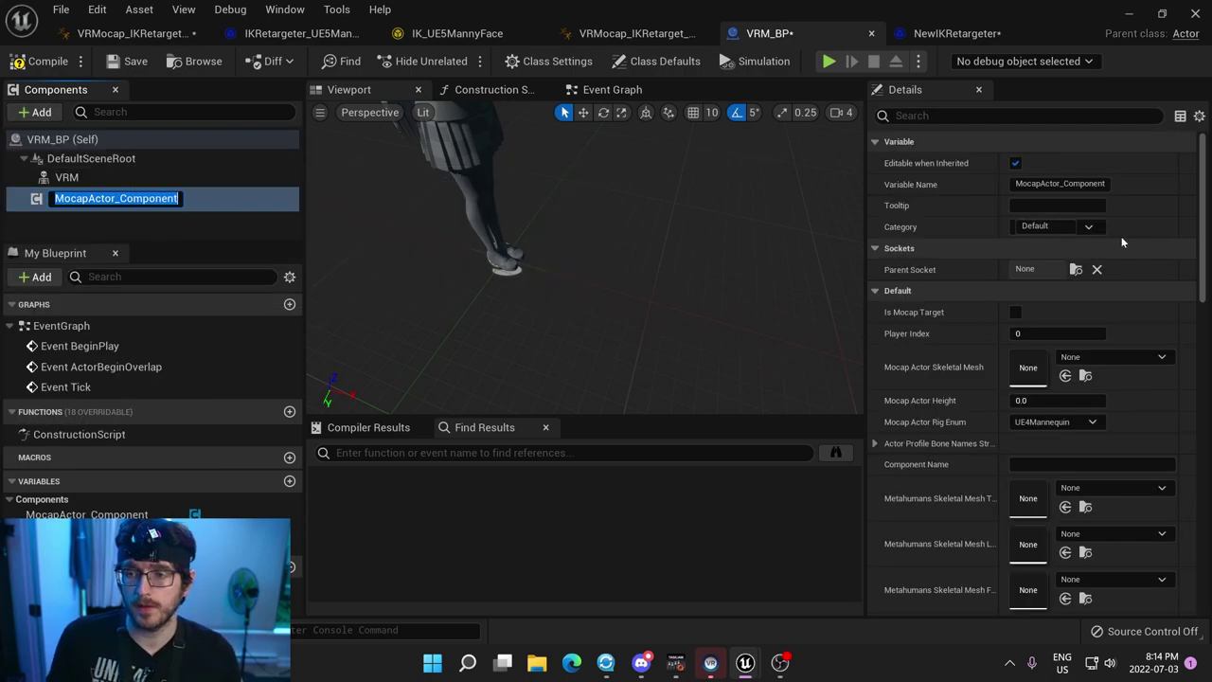
left_click(1016, 313)
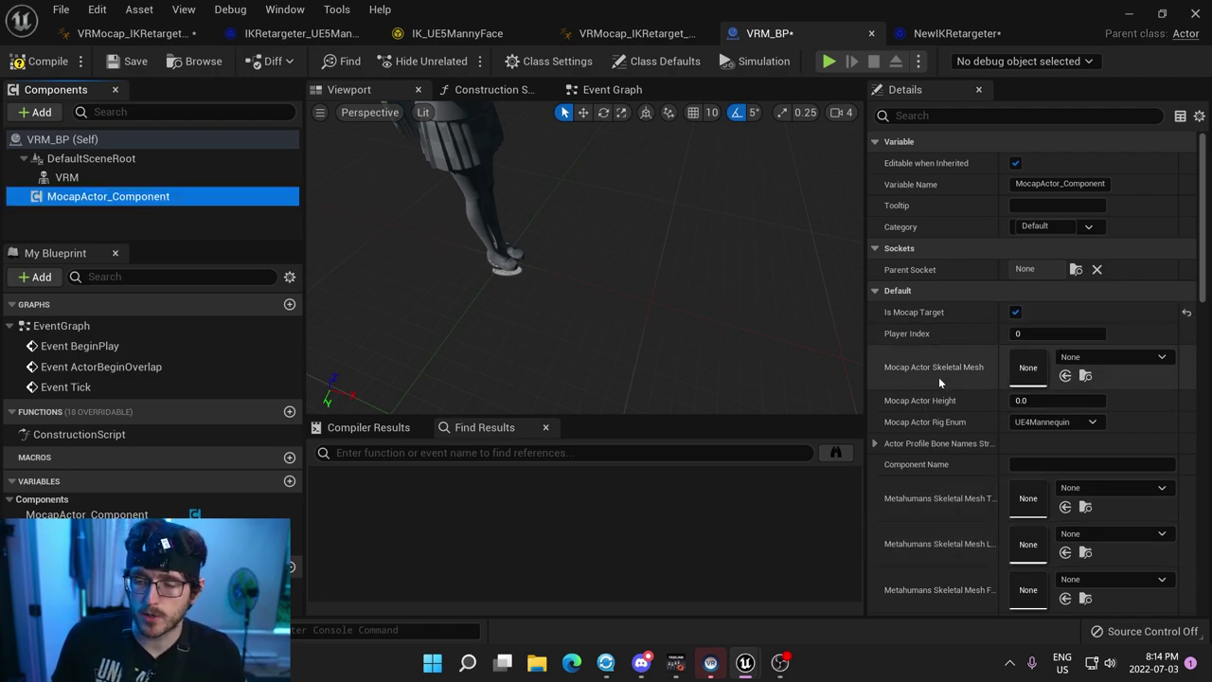
left_click(1084, 421)
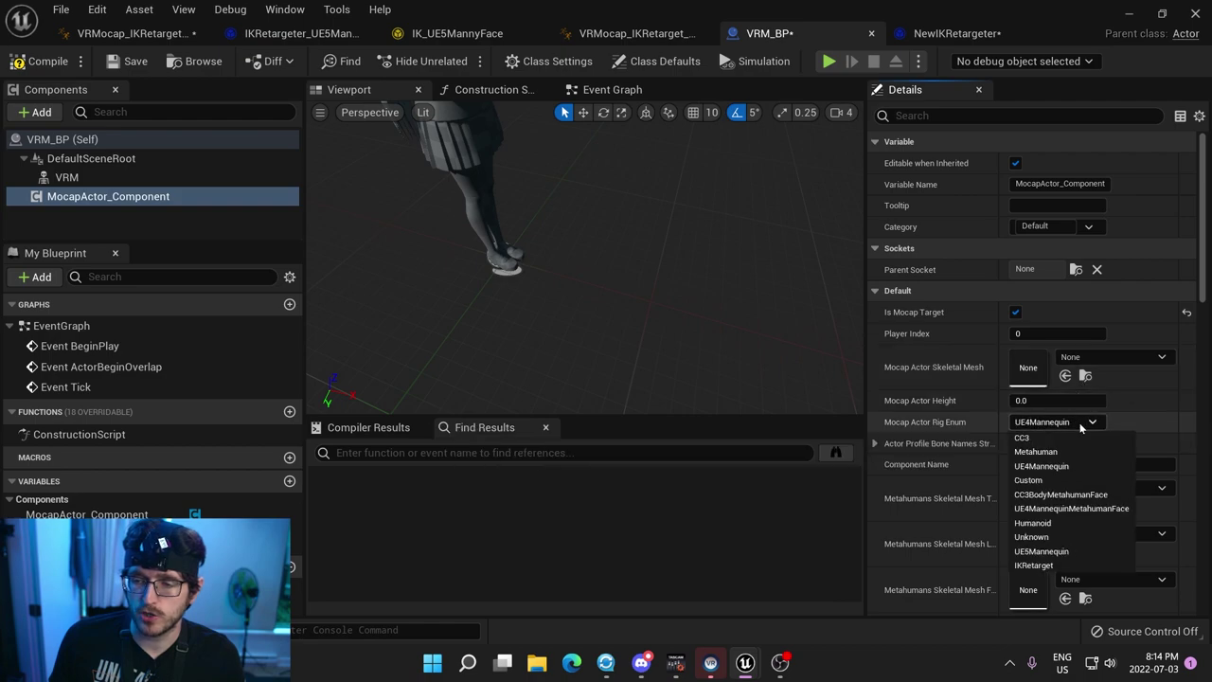
left_click(1055, 566)
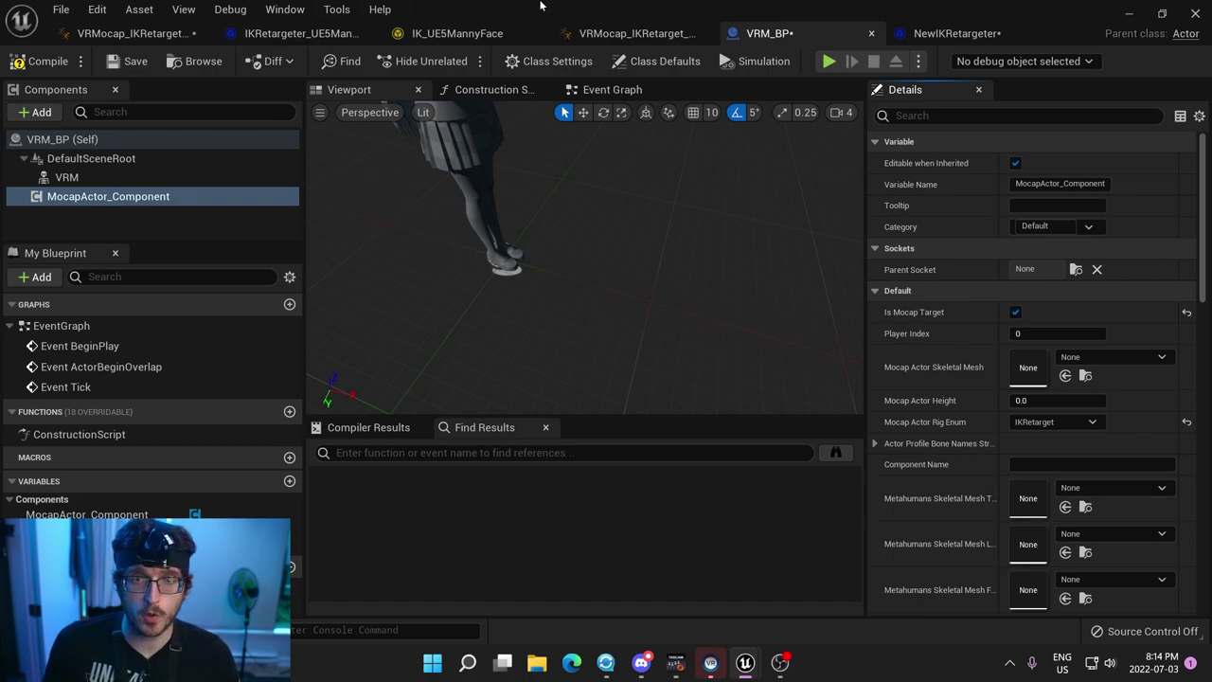
key("super+Down")
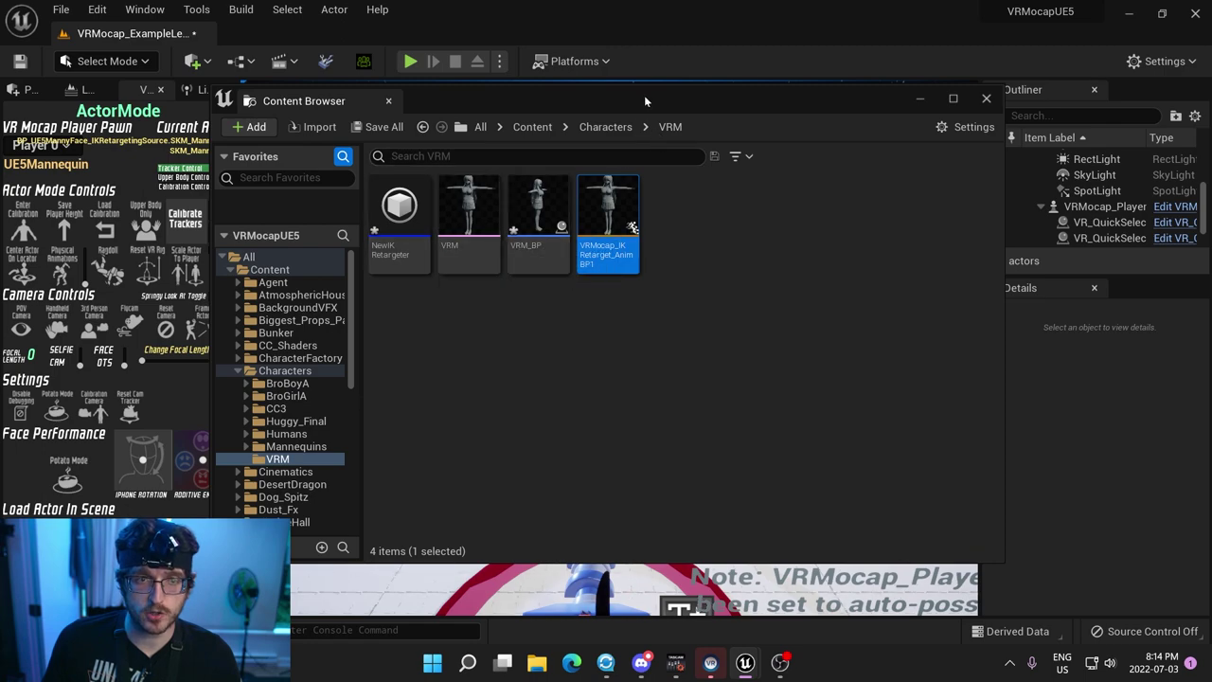
Drop a VRM_BP character from Characters/VRM into the level on the mocap marker.
left_click_drag(644, 95, 1013, 485)
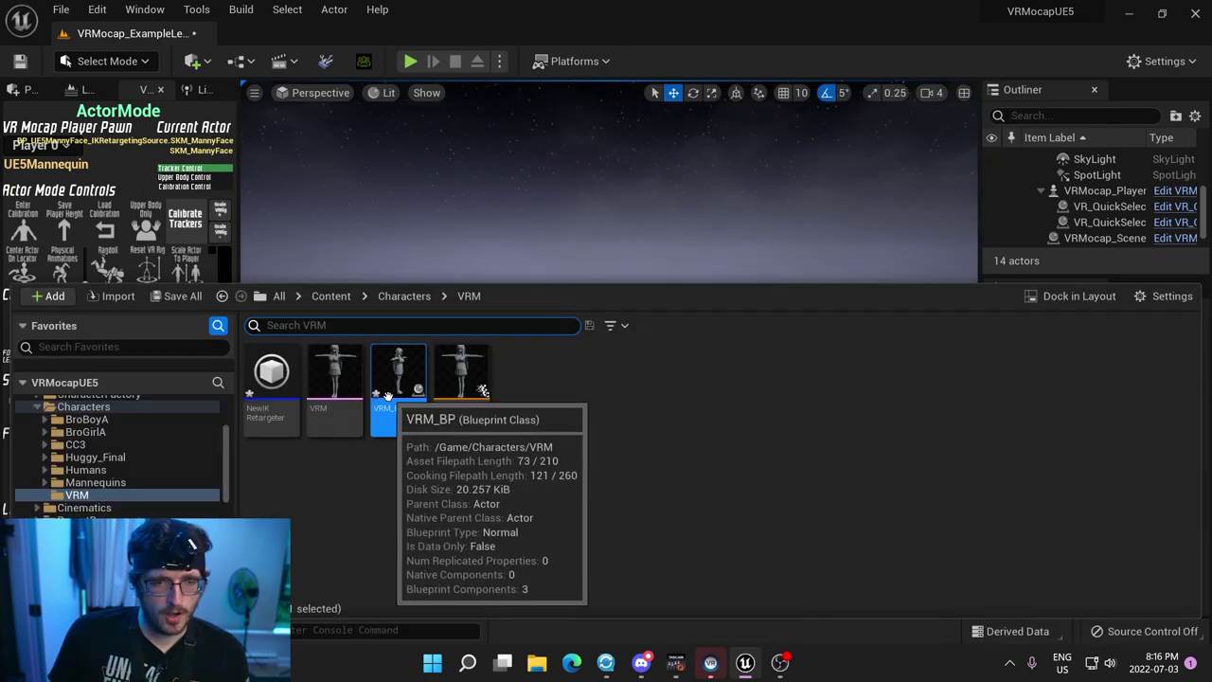
left_click_drag(392, 388, 607, 471)
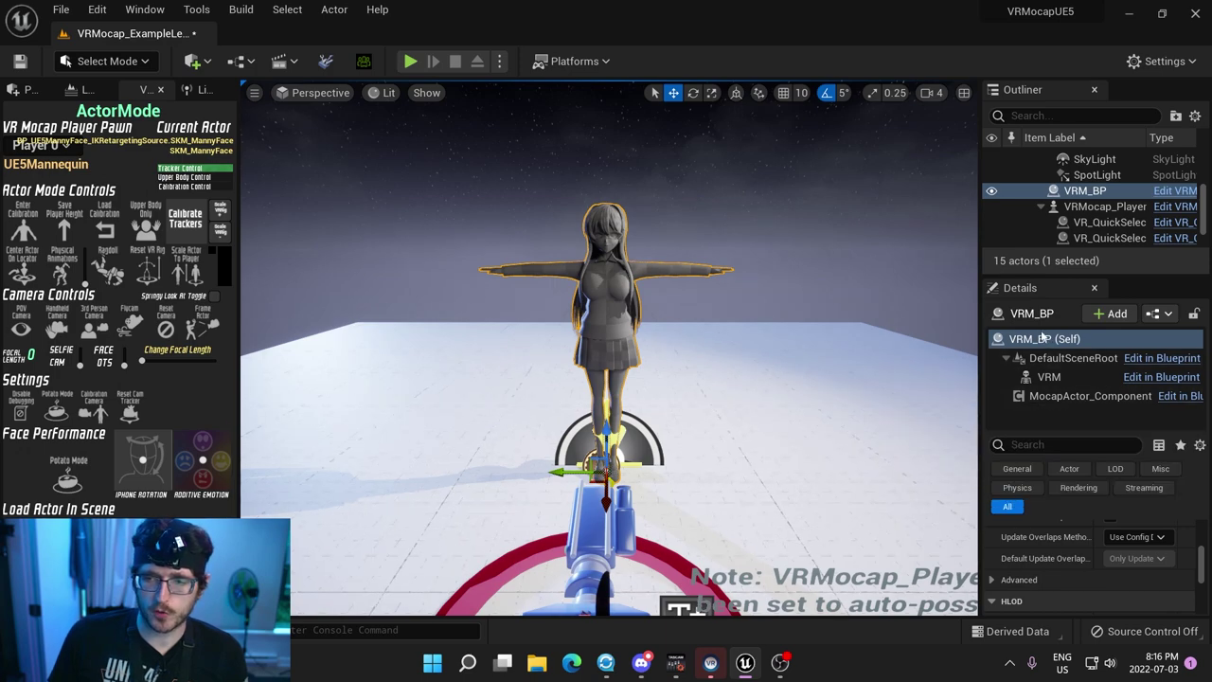
Play the level to test the VRM character's live mocap, then stop.
left_click(409, 63)
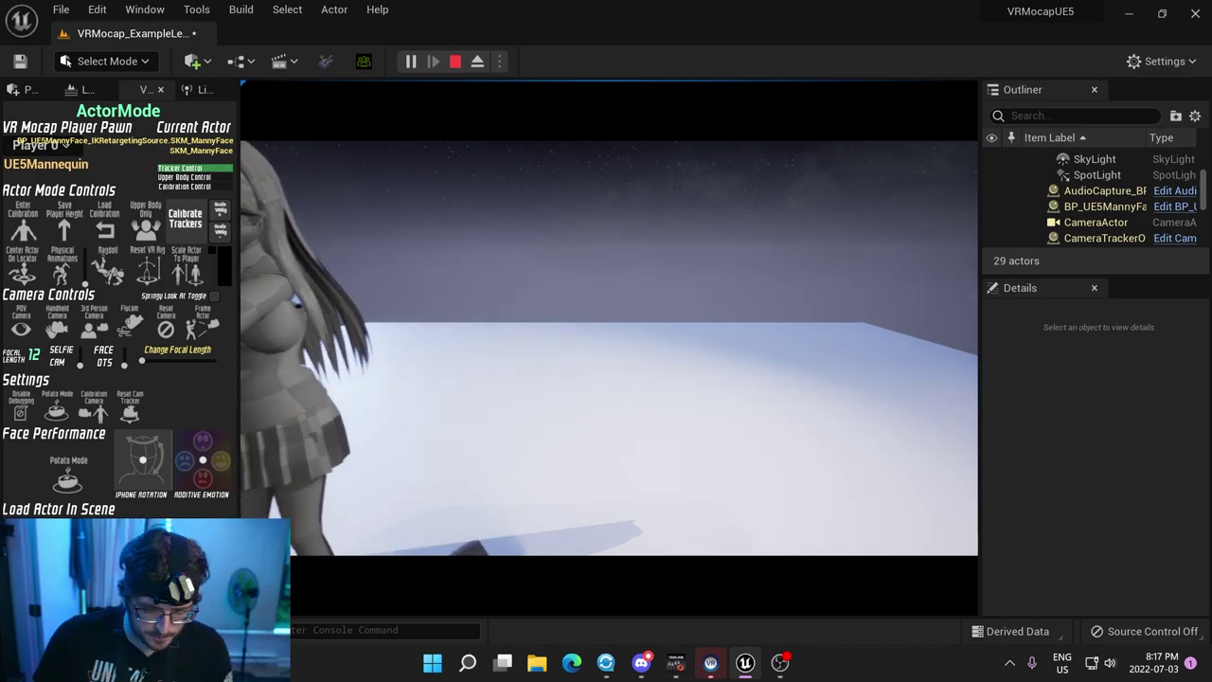
key("Escape")
Open the IK_VRM rig from Content/VRMocap/Components/IK_Rigs.
key("ctrl+space")
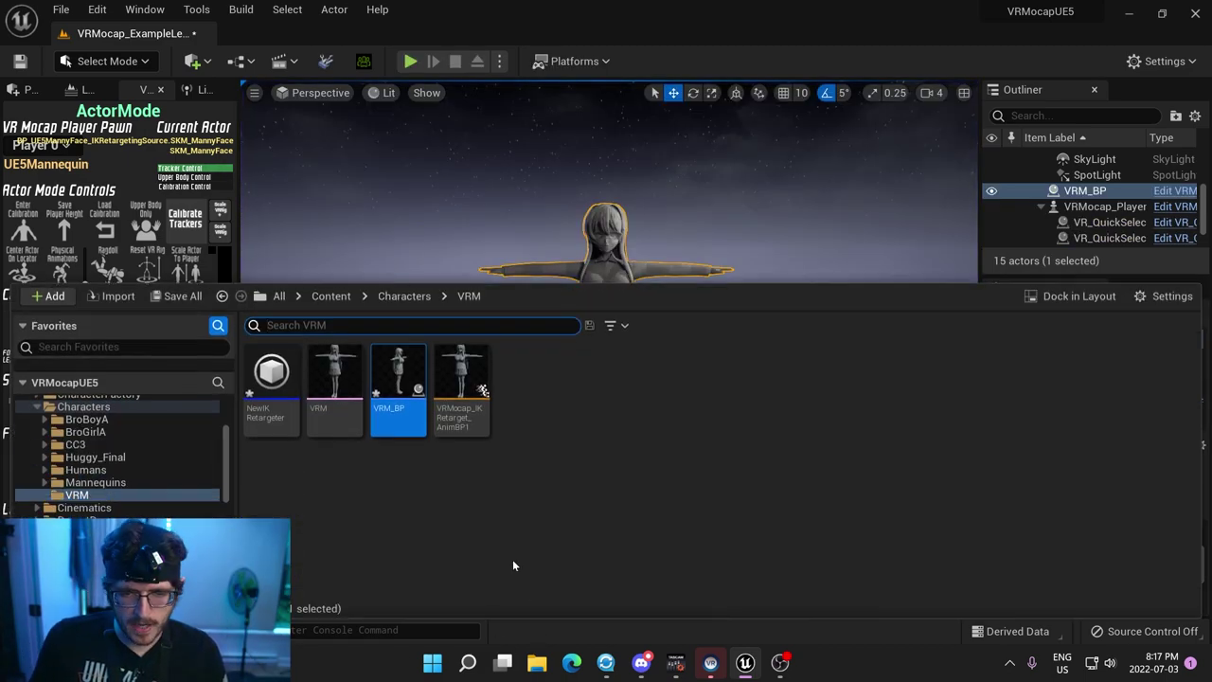
scroll(106, 506, "down", 5)
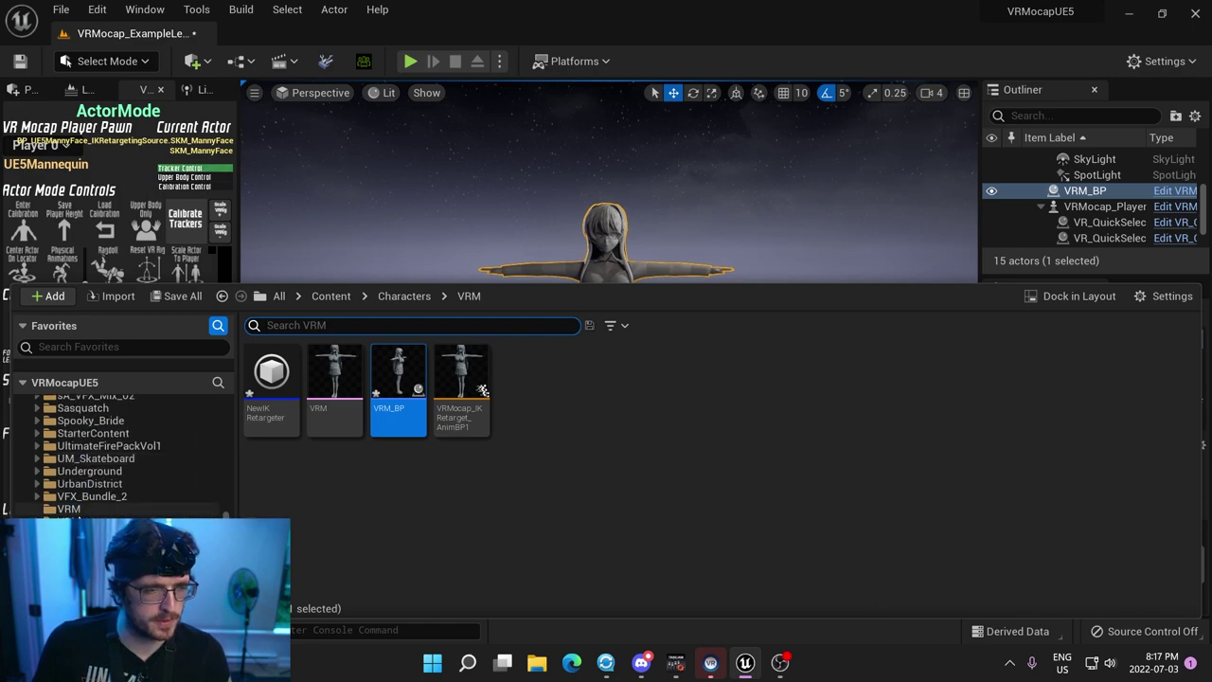
left_click(68, 521)
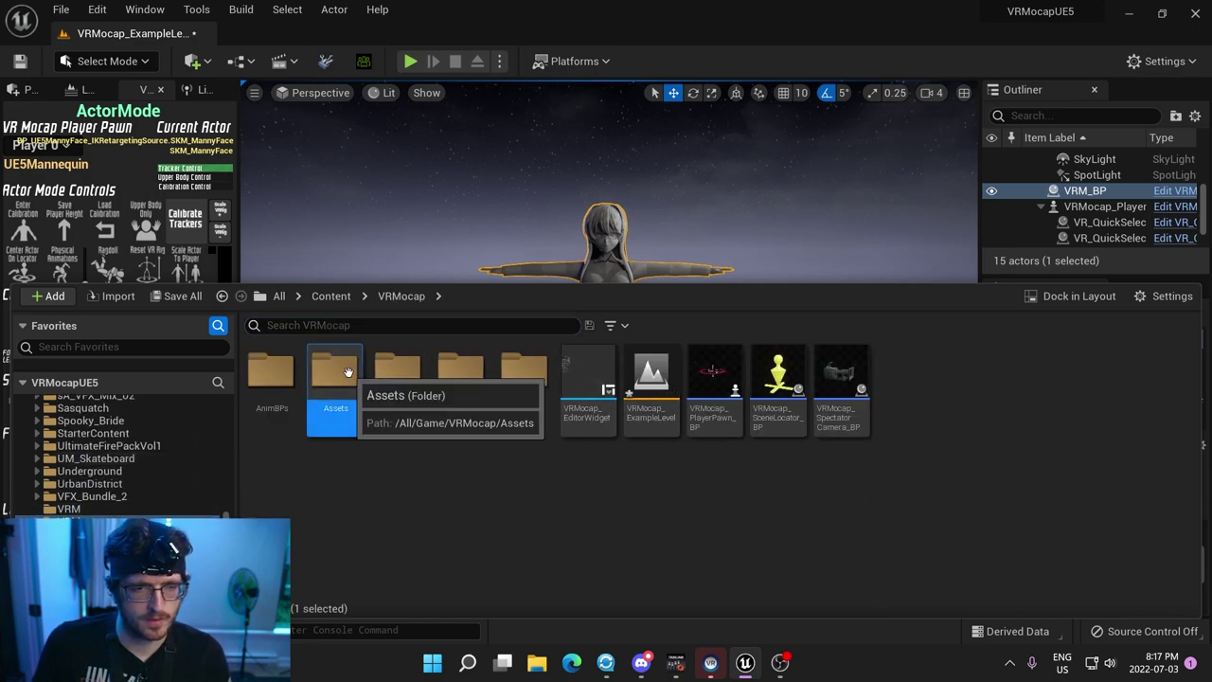
double_click(397, 367)
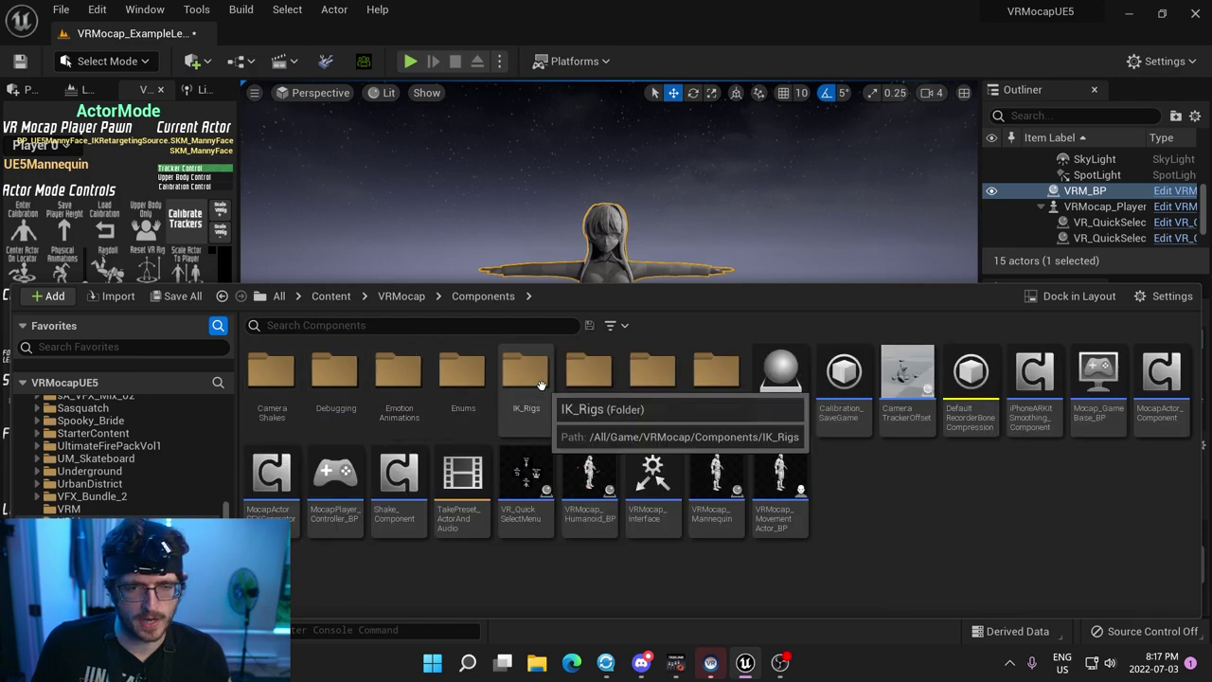
double_click(540, 384)
left_click(575, 381)
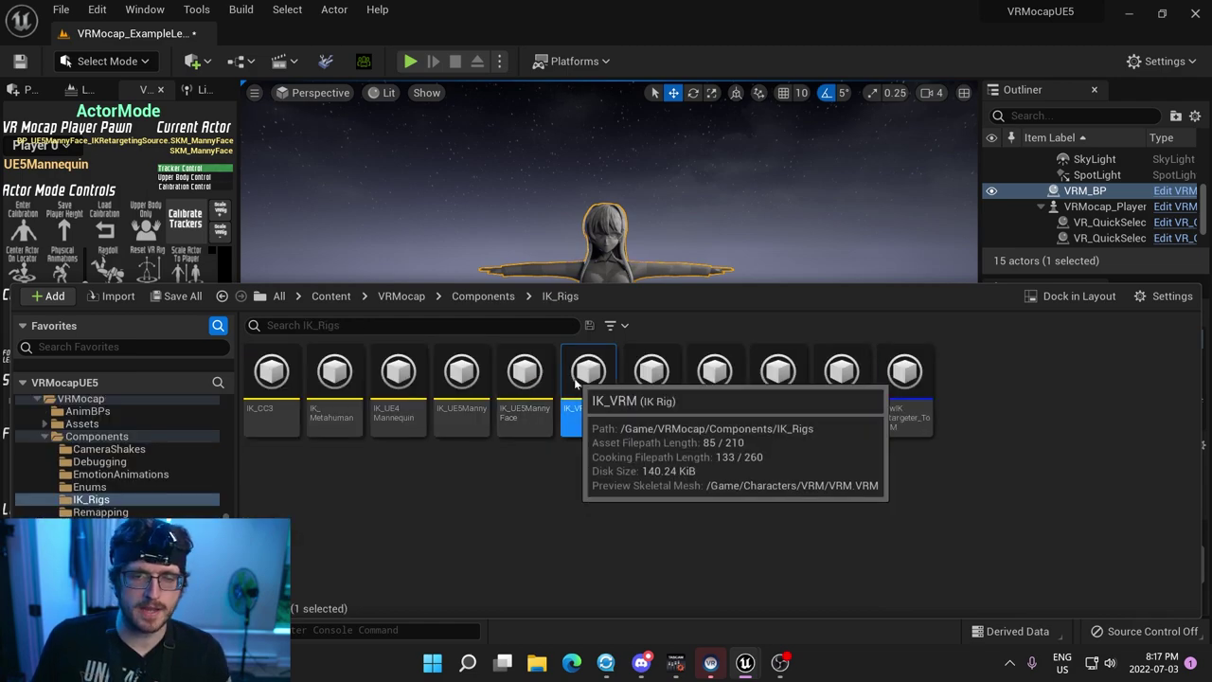
key("ctrl+space")
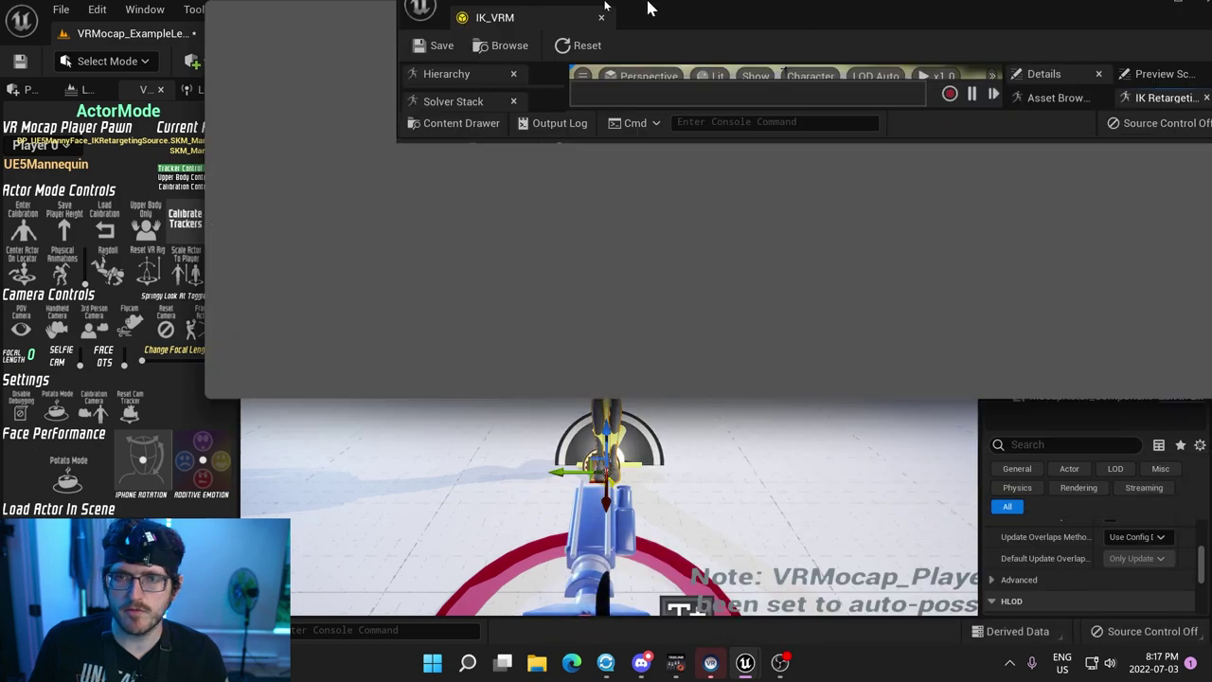
scroll(568, 341, "up", 3)
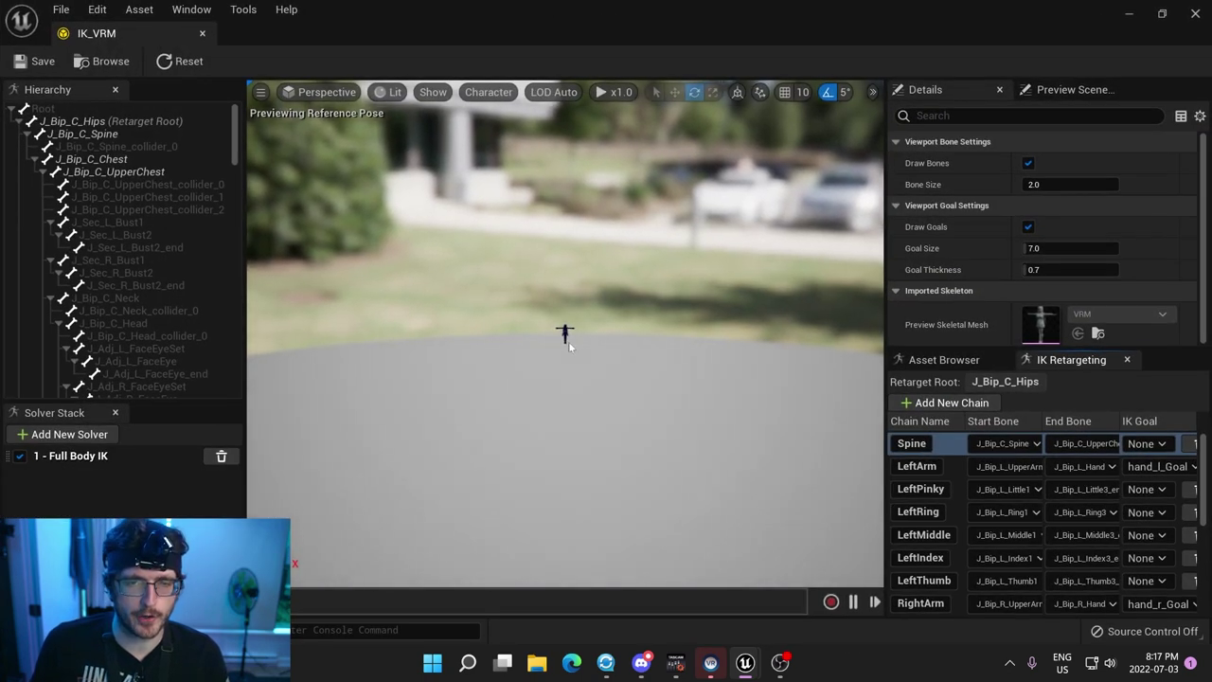
scroll(569, 341, "up", 6)
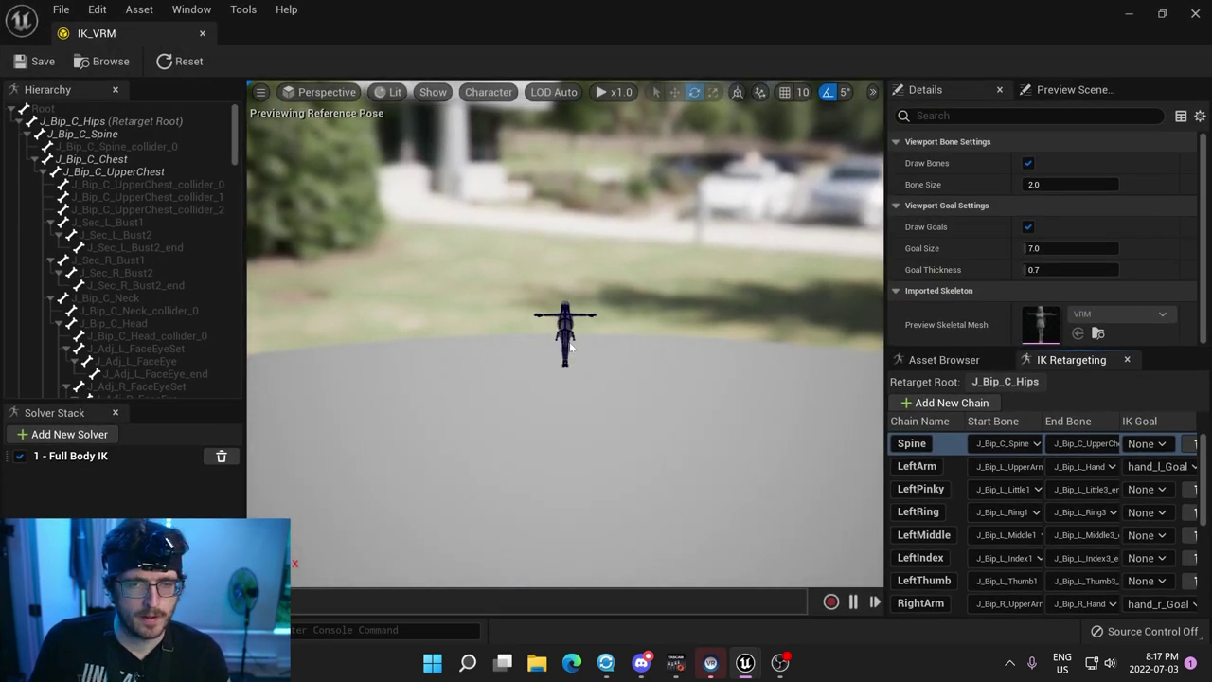
Open IK_UE5Manny and inspect its pelvis, spine_03 and spine_04 solver settings, then return to IK_VRM.
key("ctrl+space")
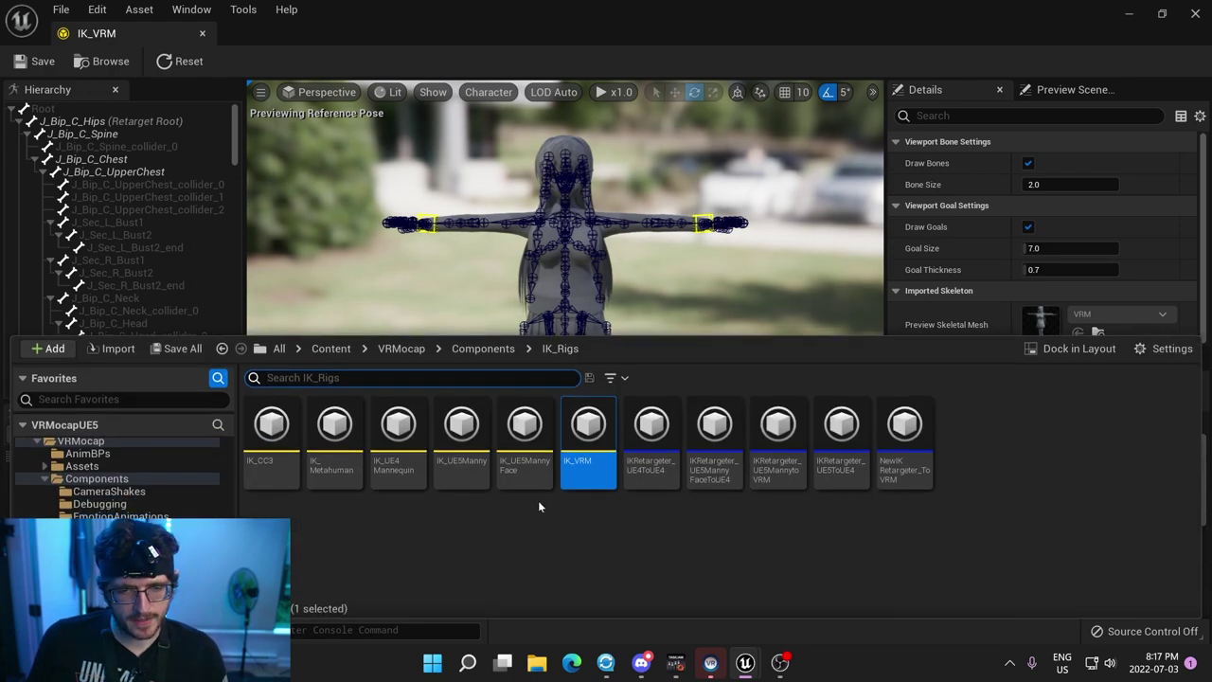
left_click(466, 428)
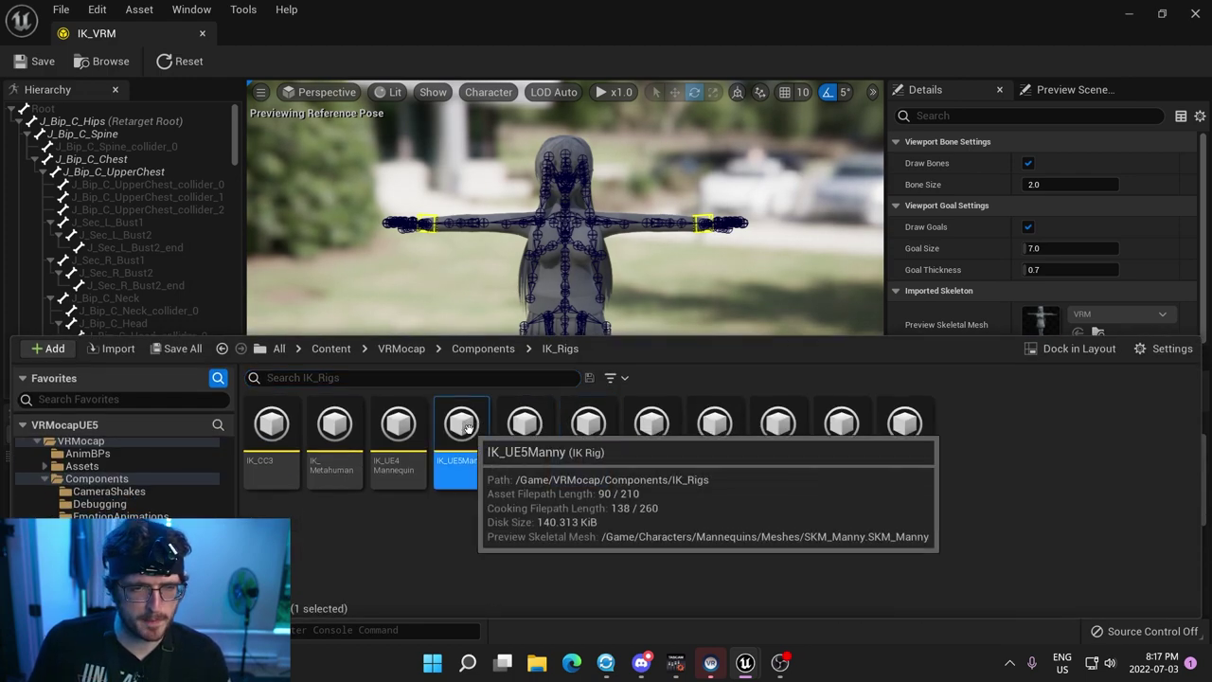
double_click(466, 427)
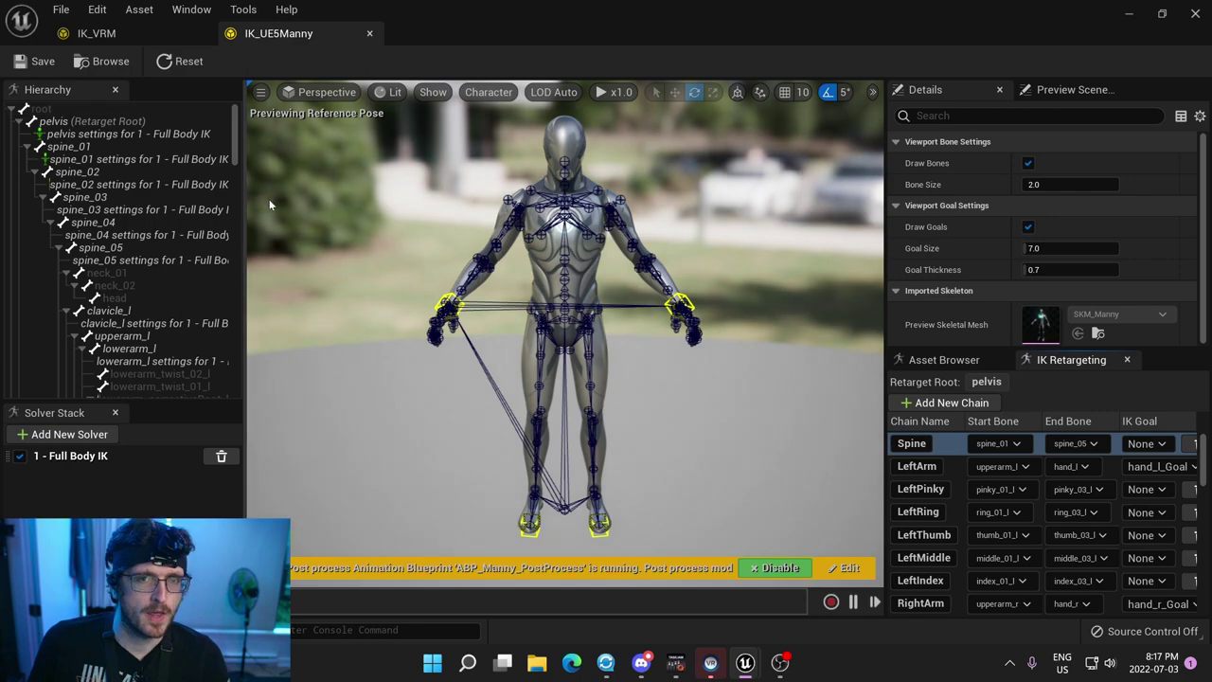
left_click(119, 135)
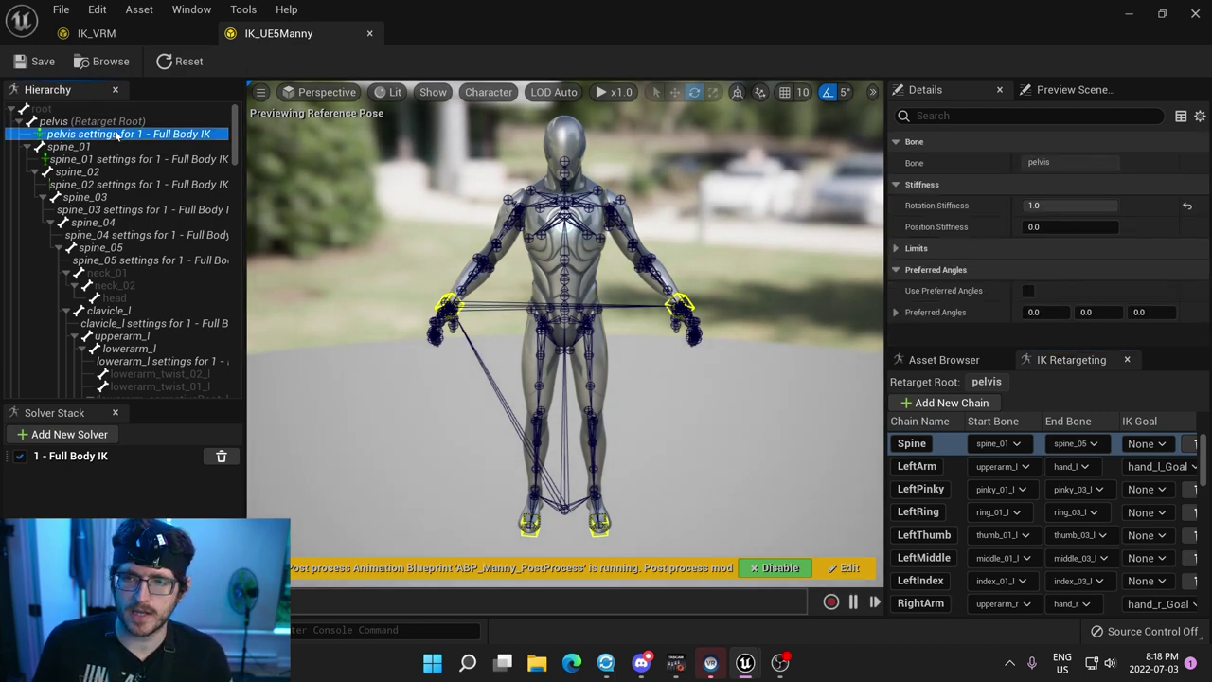
left_click(142, 209)
left_click(149, 235)
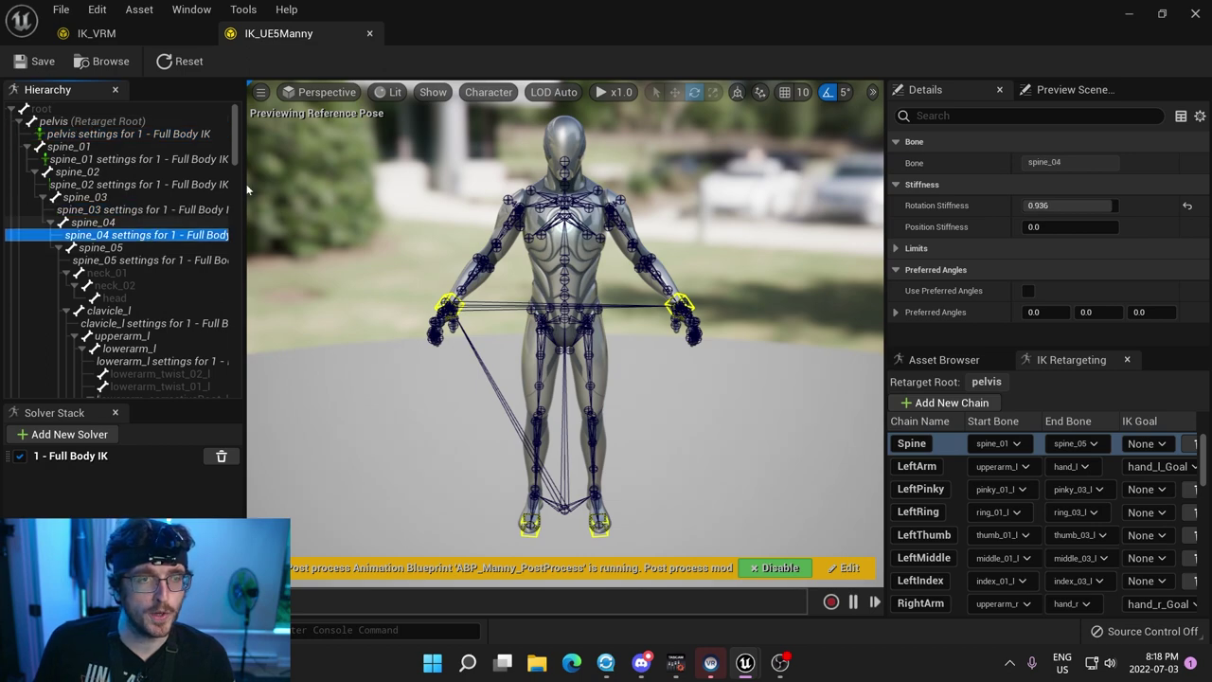
left_click(122, 35)
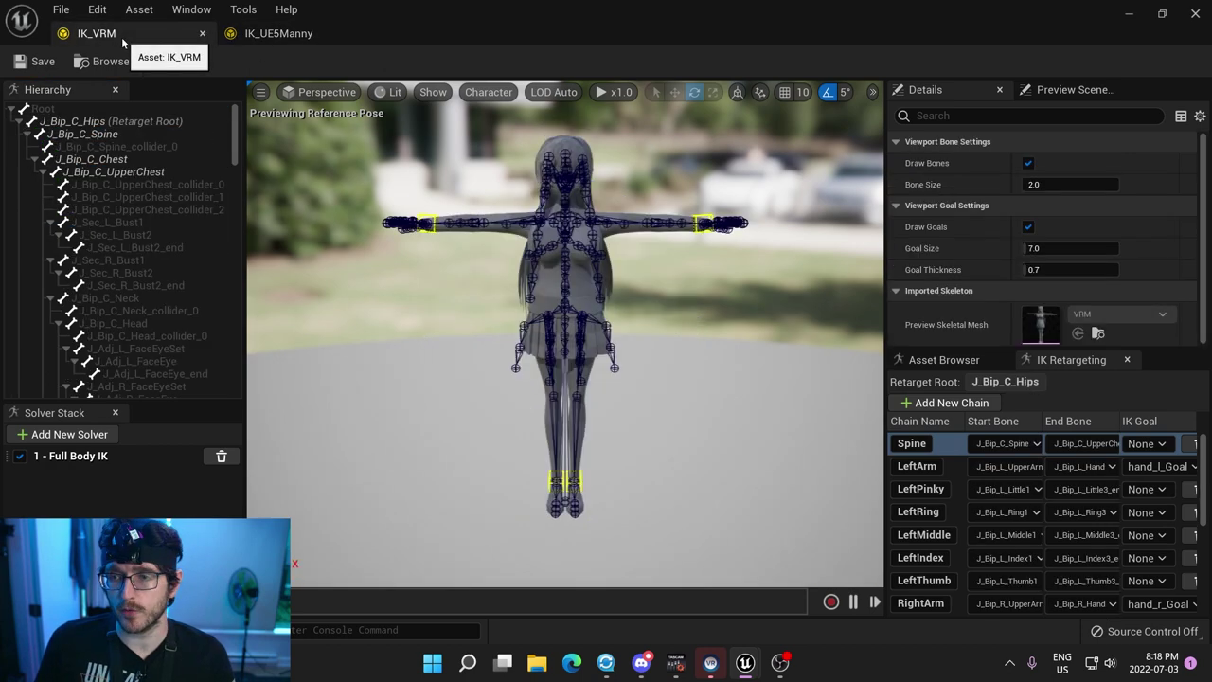
Add Full Body IK bone settings to J_Bip_C_Spine and check its rotation stiffness.
left_click(99, 133)
right_click(98, 133)
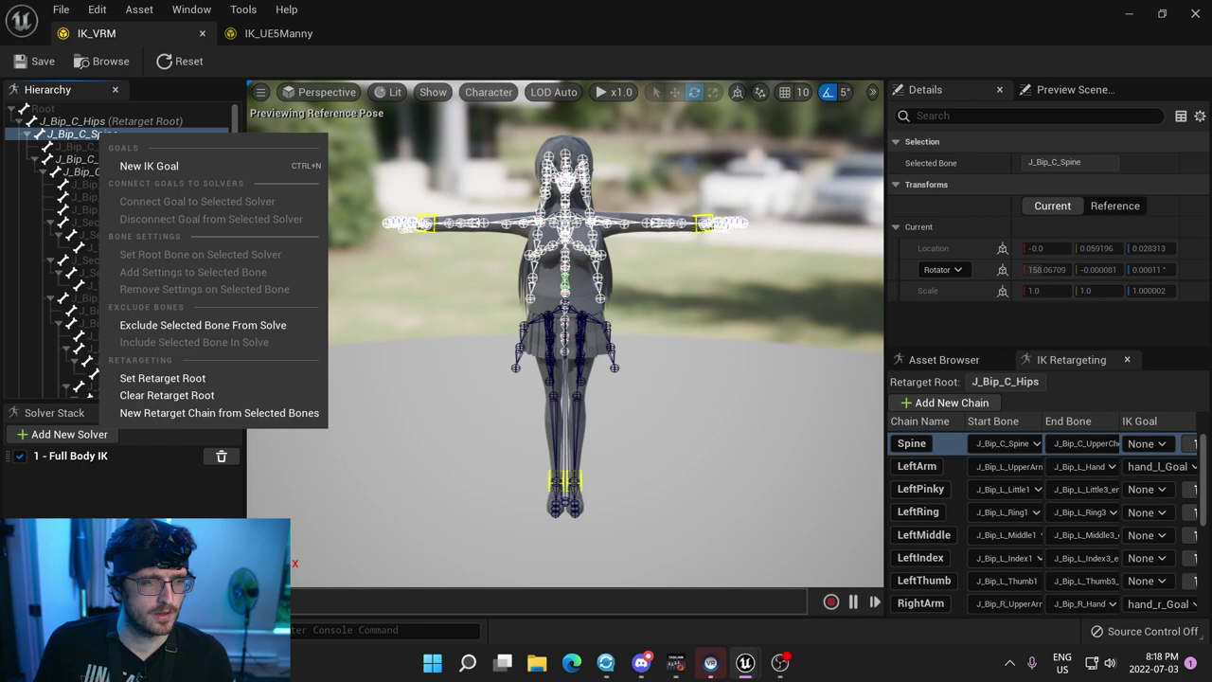
left_click(82, 462)
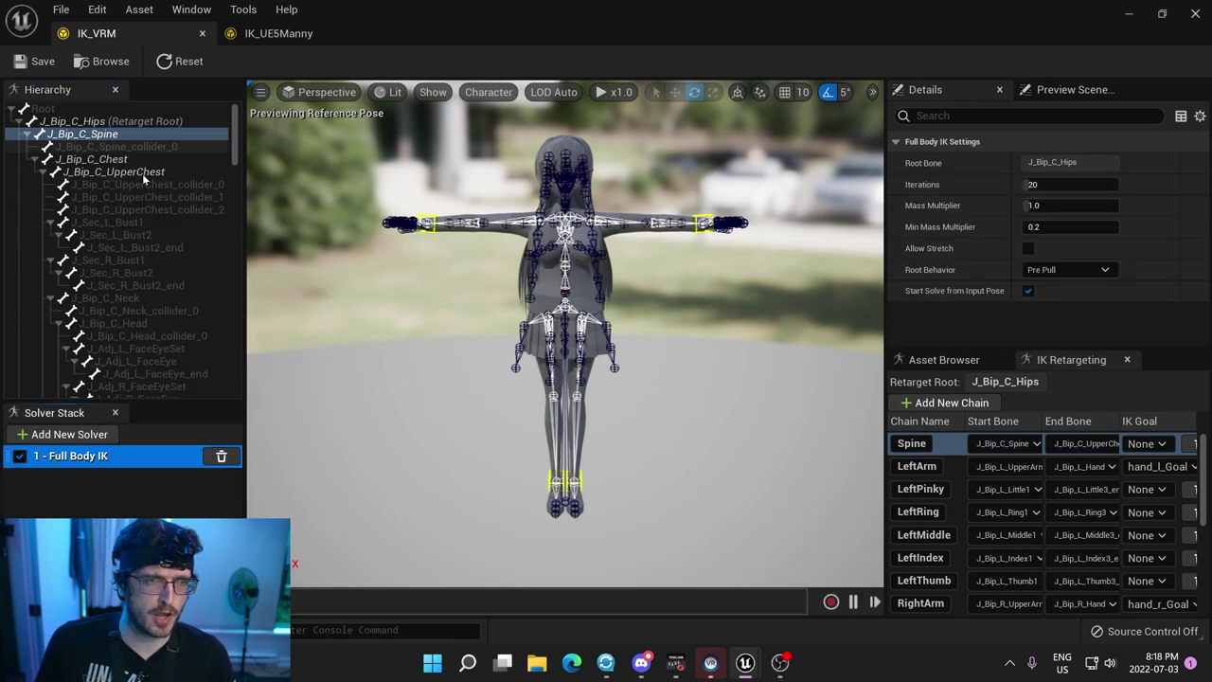
right_click(95, 135)
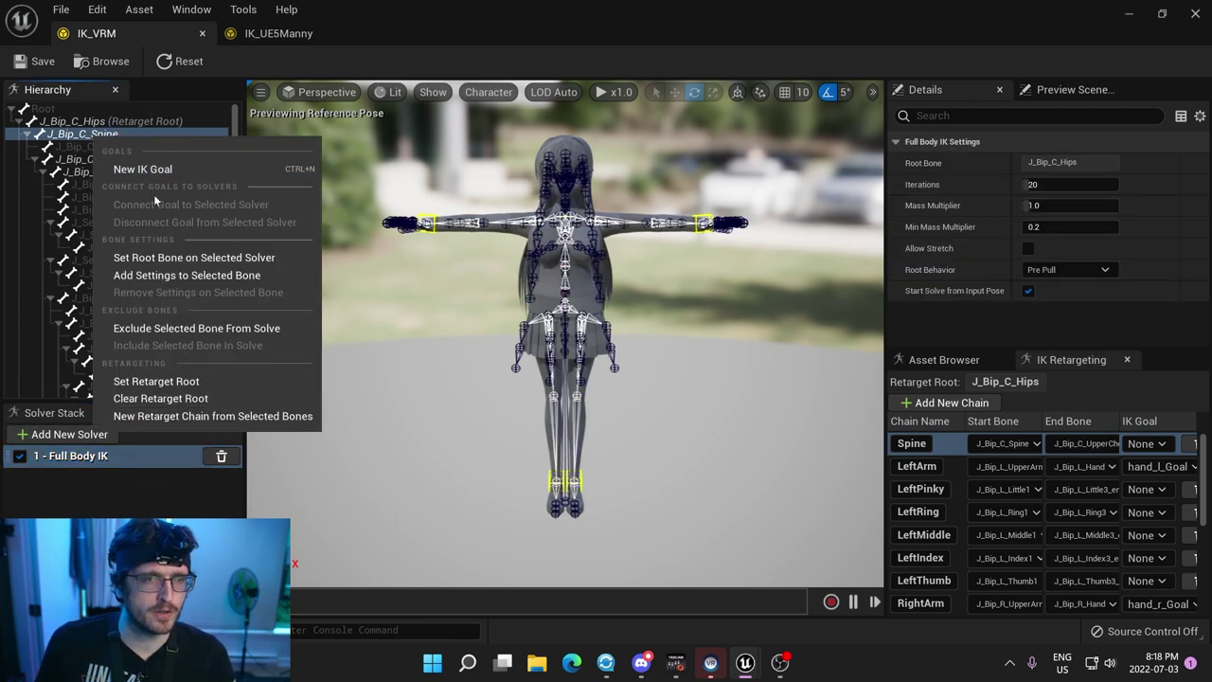
left_click(194, 274)
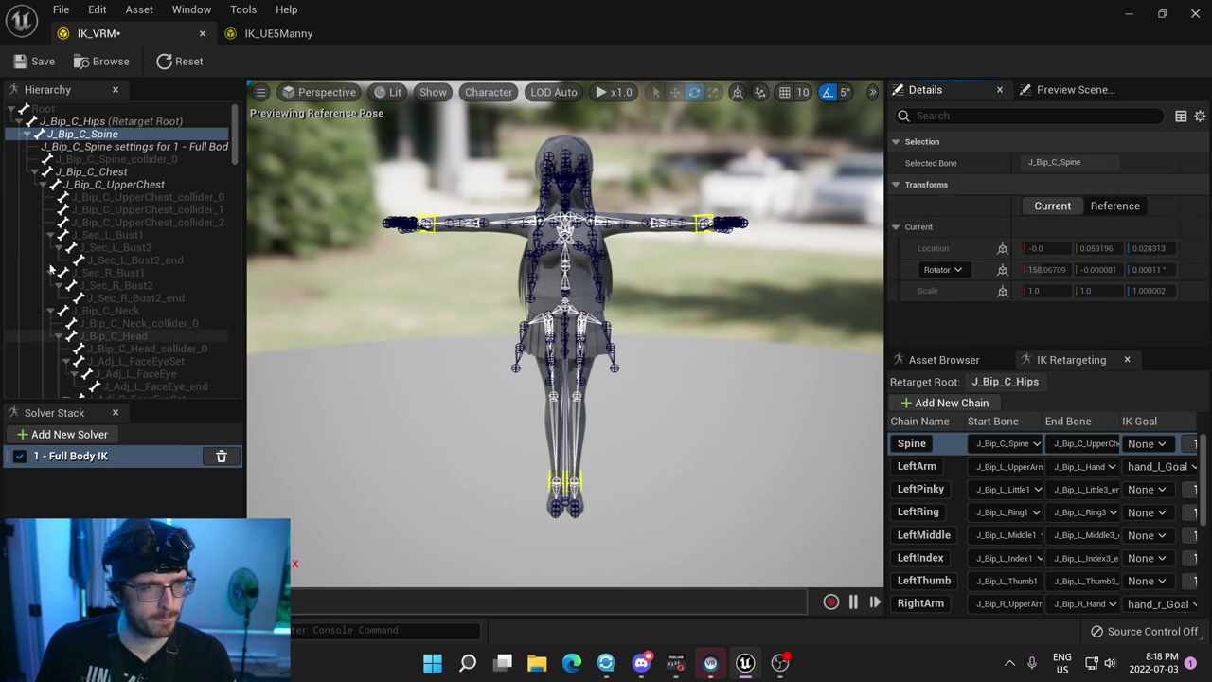
left_click(113, 184)
left_click(84, 134)
left_click(140, 147)
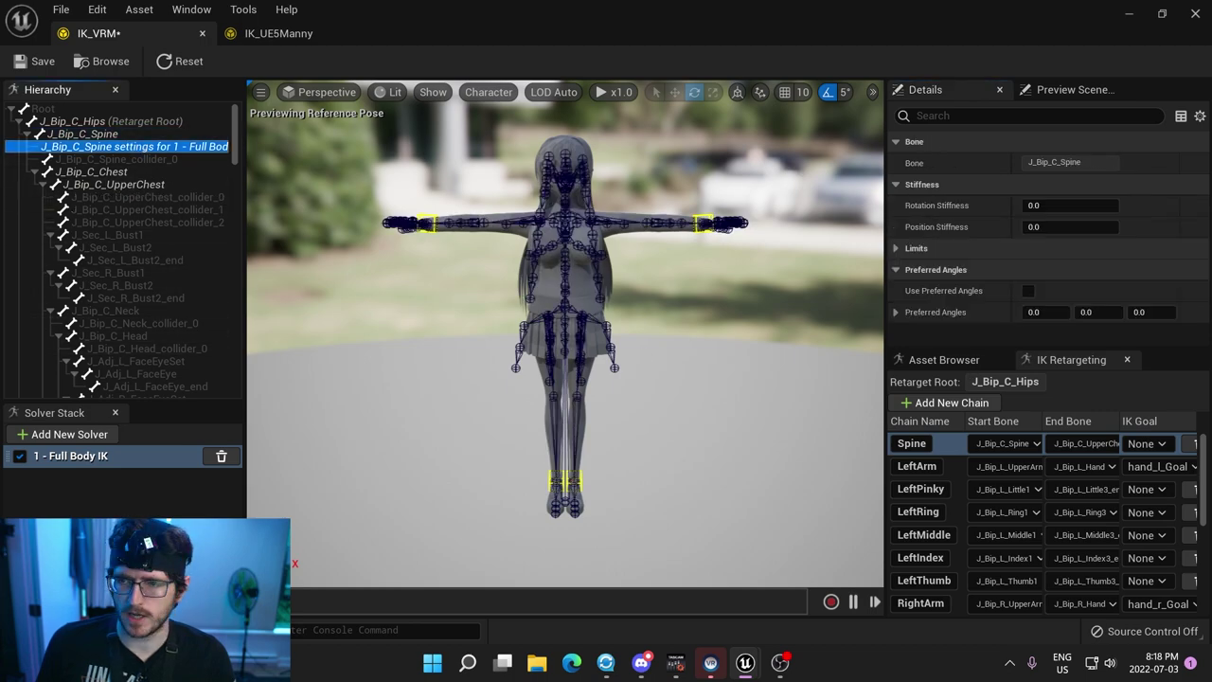
left_click(1060, 206)
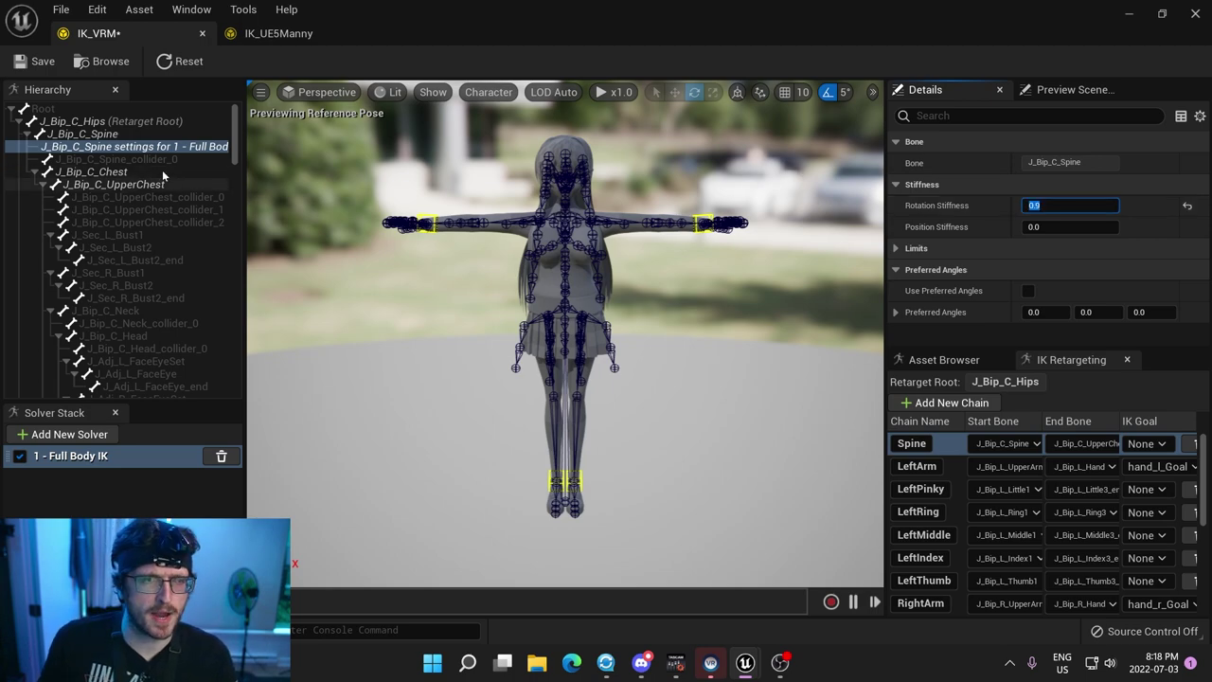
Add Full Body IK bone settings to J_Bip_C_Chest.
left_click(109, 173)
right_click(109, 175)
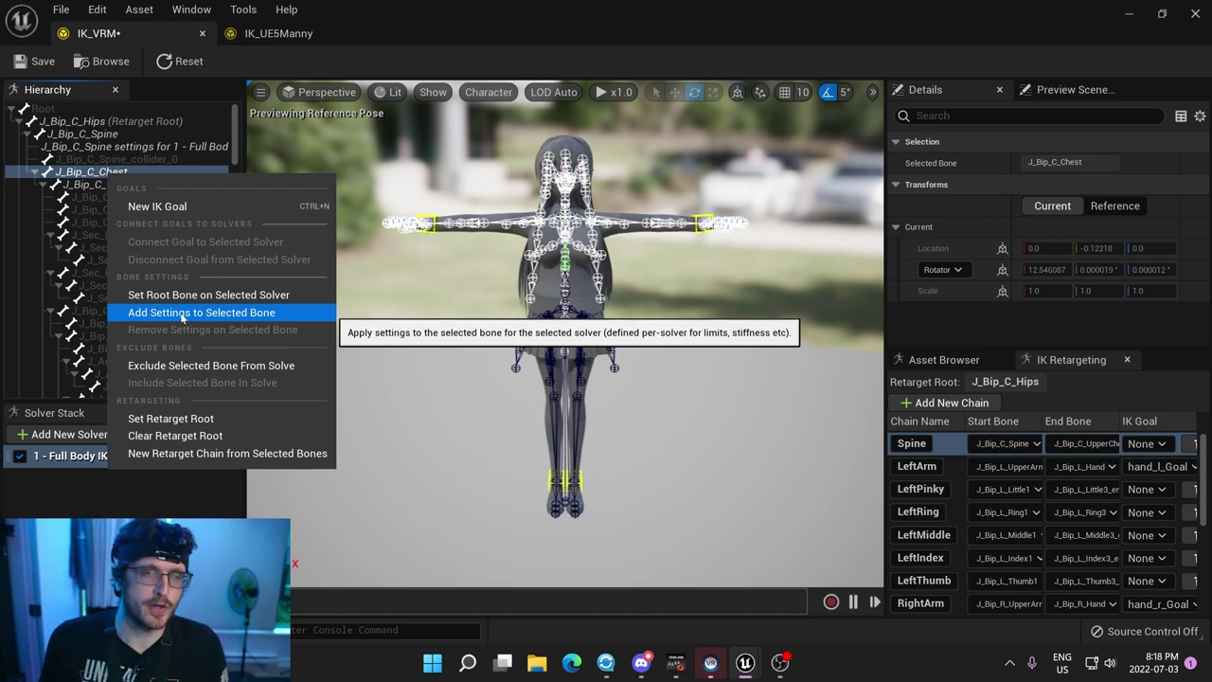
left_click(216, 319)
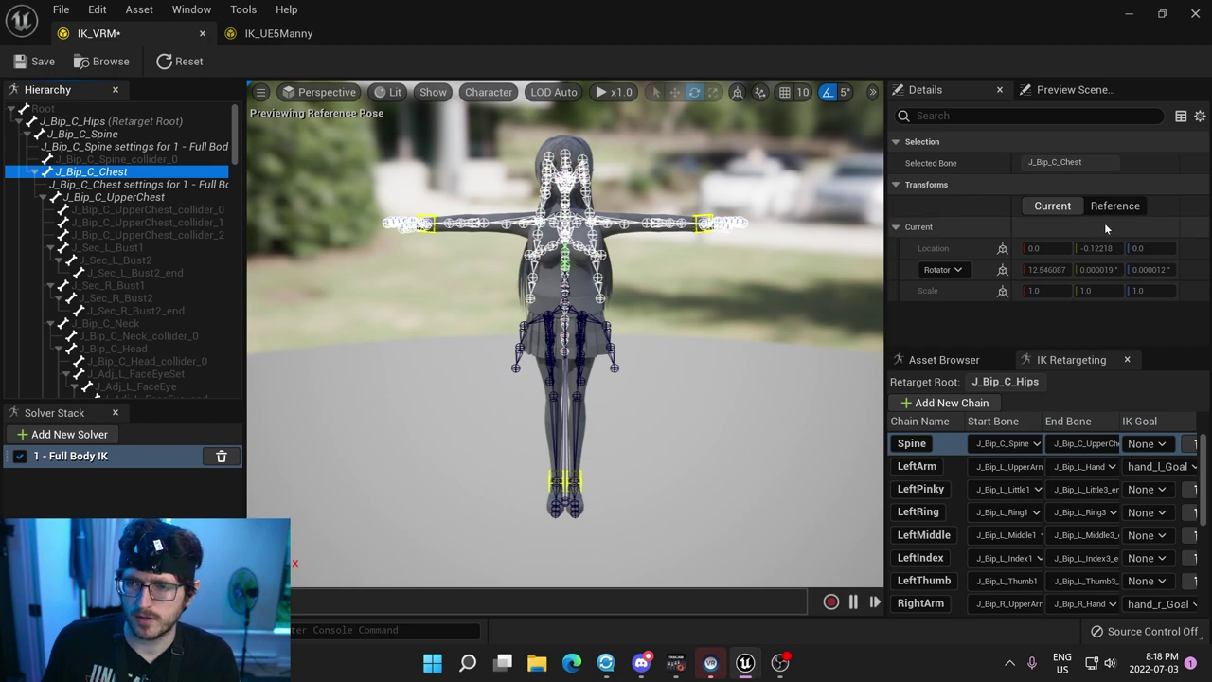
left_click(110, 185)
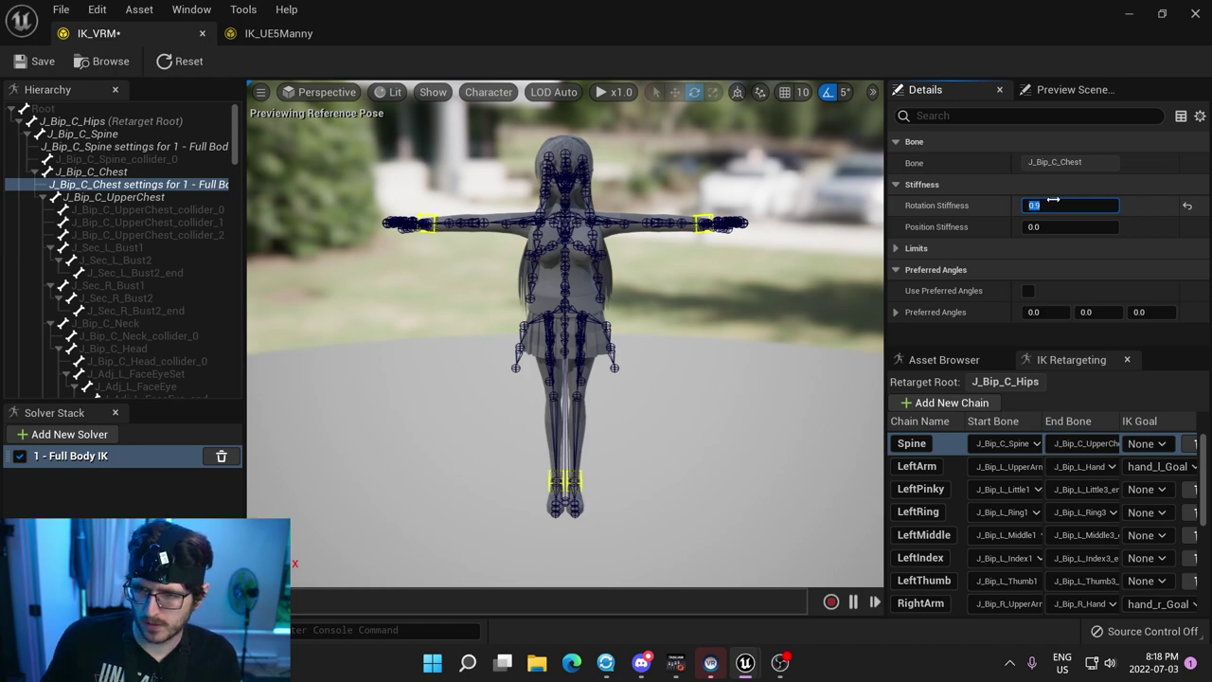
Add Full Body IK settings to J_Bip_C_UpperChest with rotation stiffness 0.9.
right_click(118, 197)
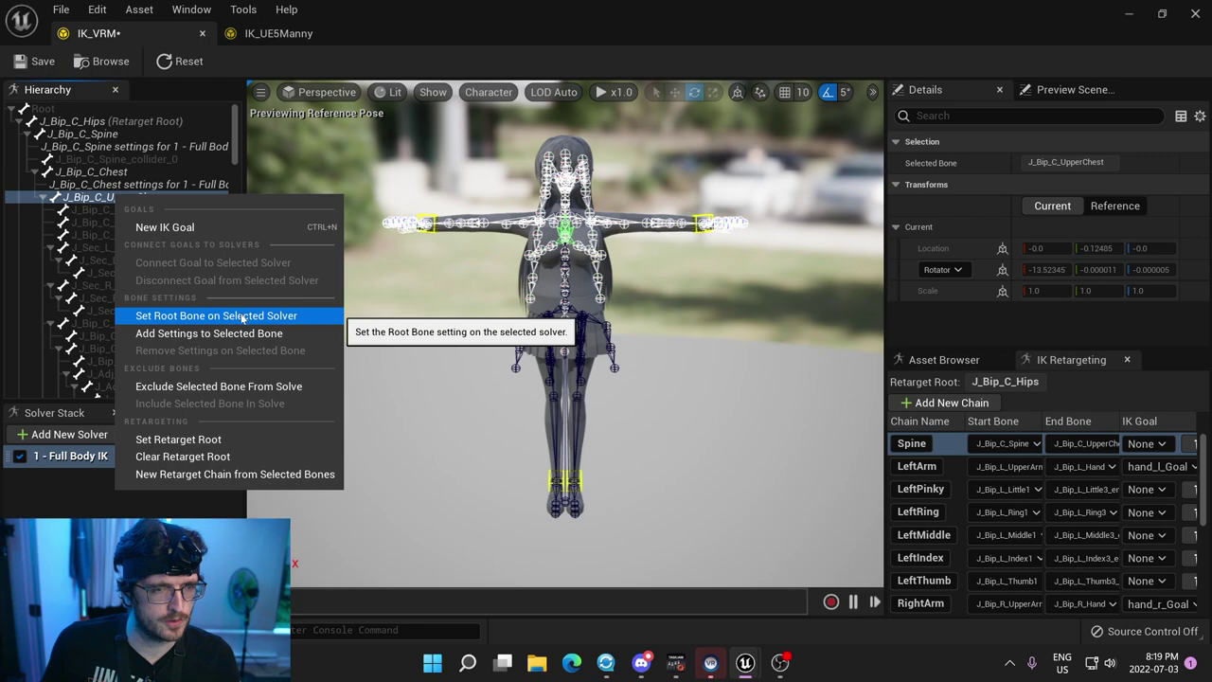
left_click(227, 333)
left_click(154, 208)
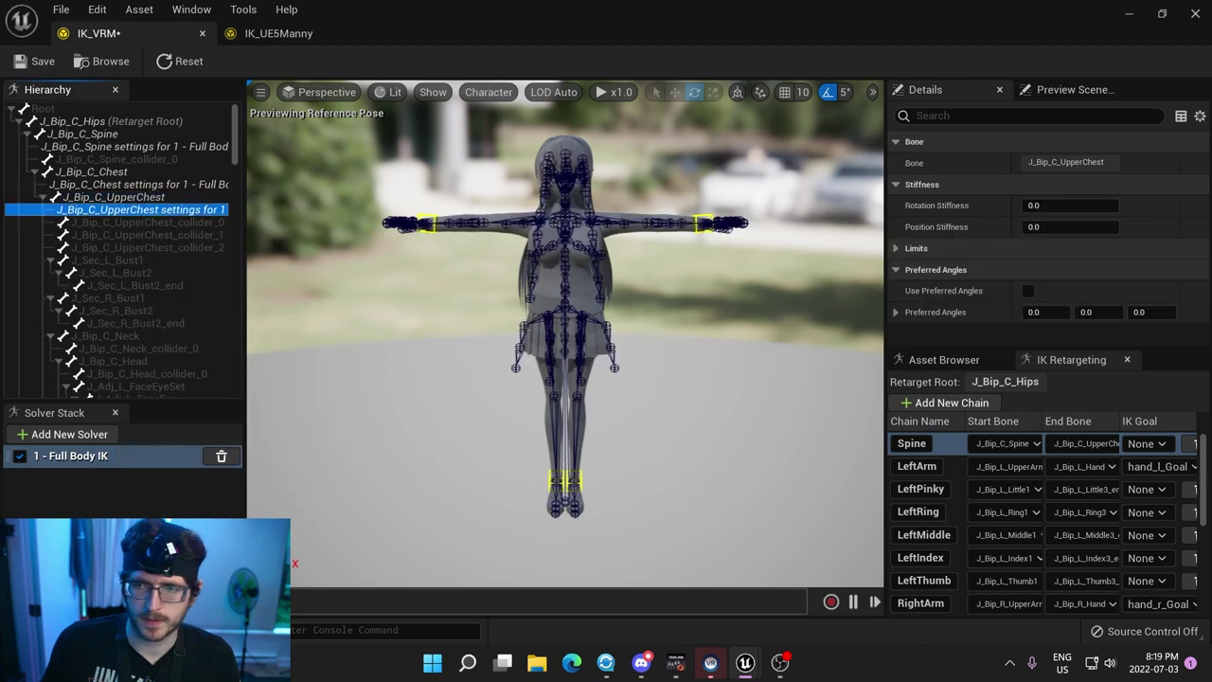
left_click(1043, 211)
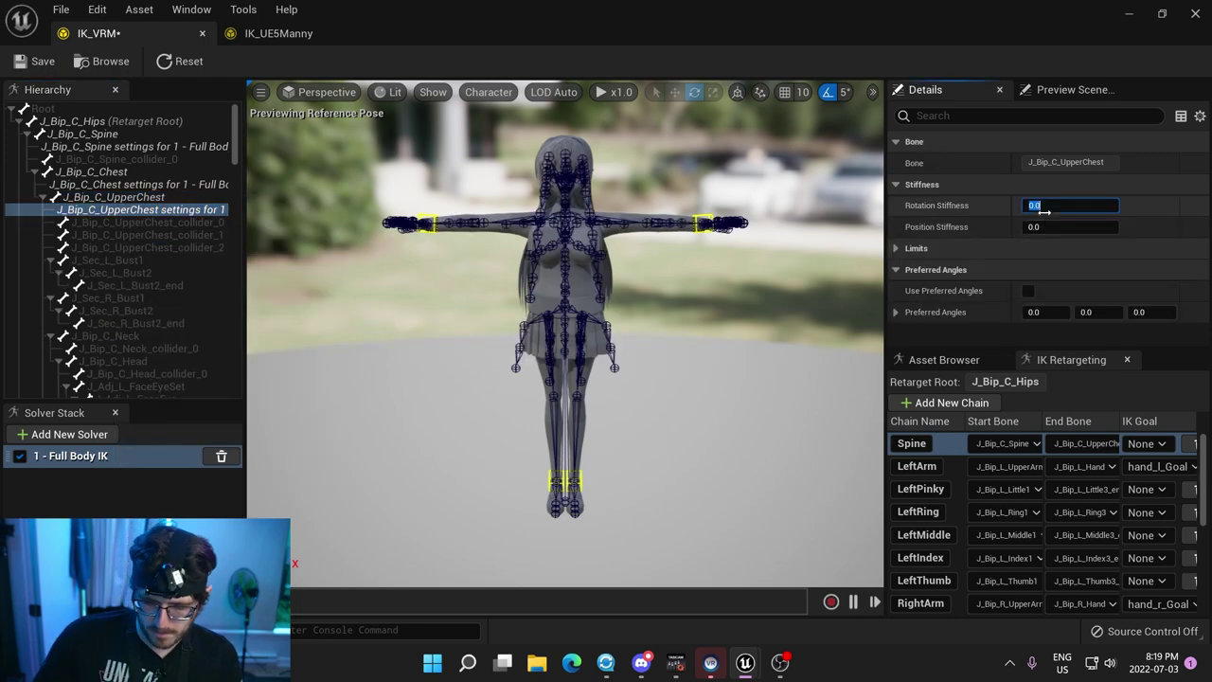
left_click(1003, 248)
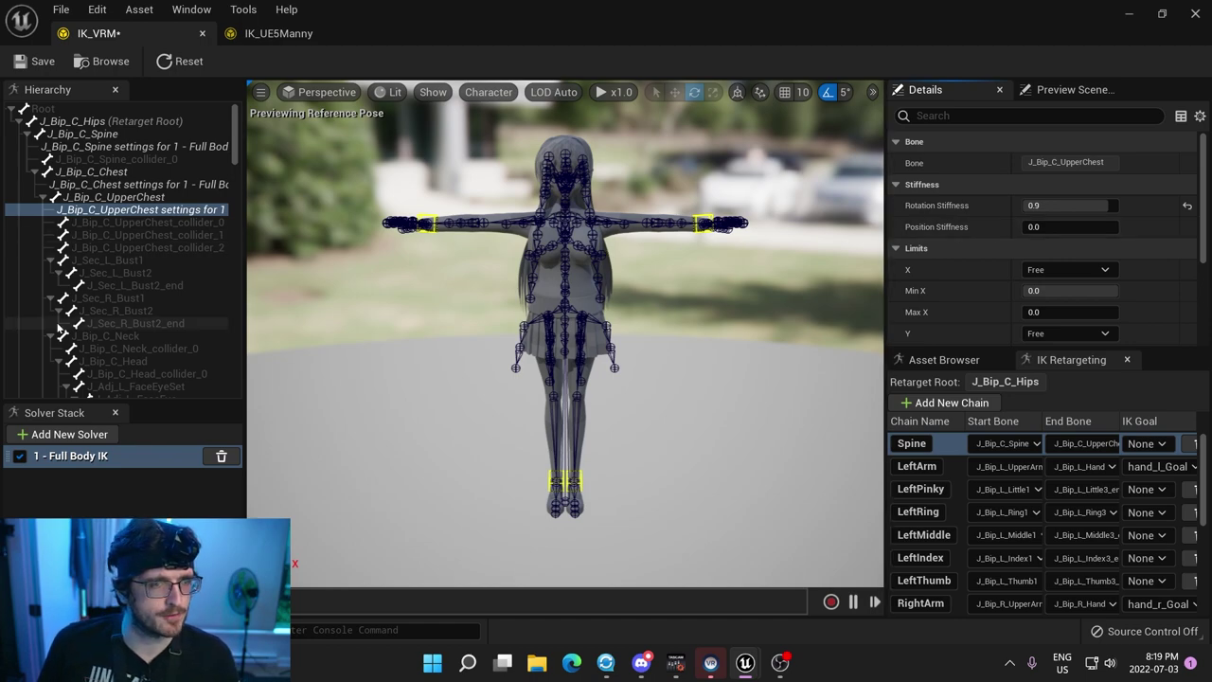
scroll(74, 318, "down", 5)
scroll(75, 318, "down", 10)
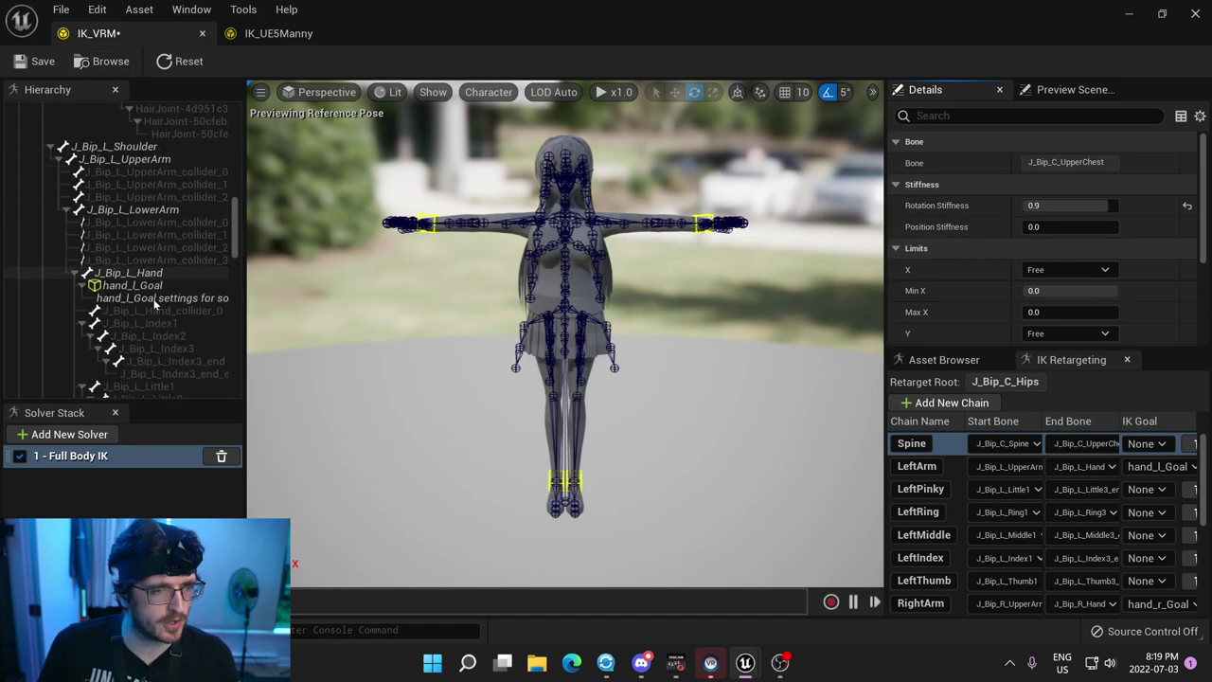
Add Full Body IK settings to J_Bip_L_Shoulder with rotation stiffness 0.7.
scroll(119, 221, "up", 3)
left_click(133, 248)
right_click(133, 248)
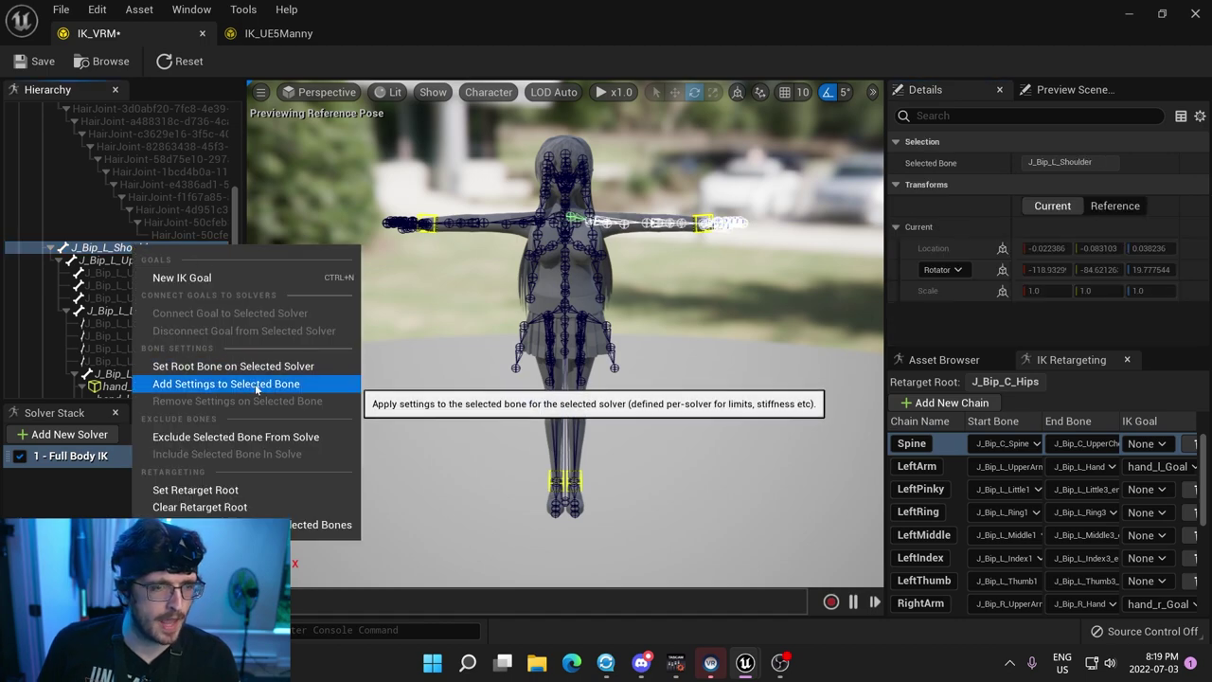
left_click(255, 383)
left_click(140, 260)
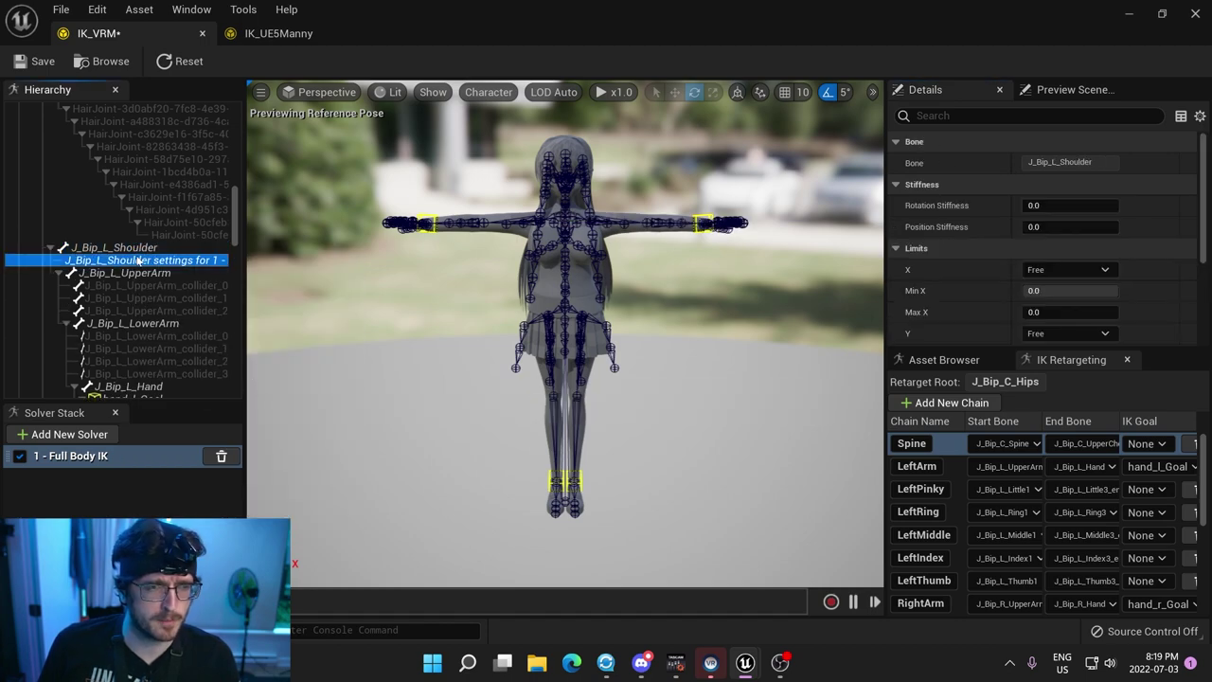
left_click(1054, 202)
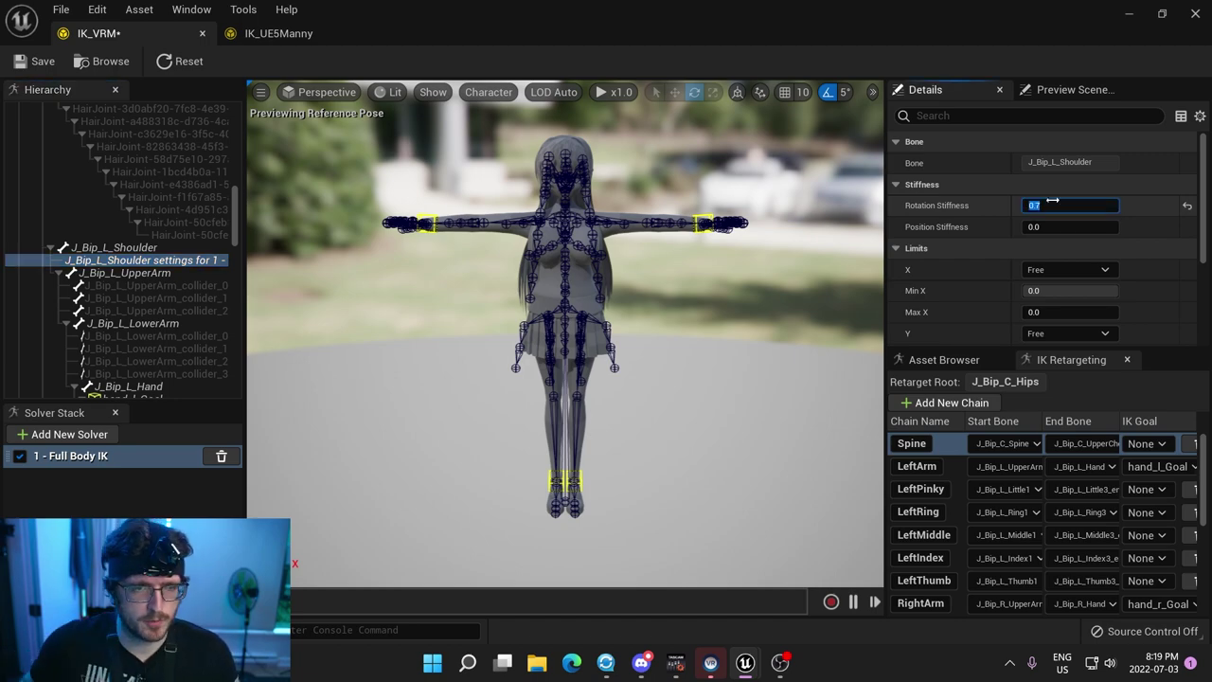
Select J_Bip_R_Shoulder and bring up its bone options.
scroll(142, 279, "down", 10)
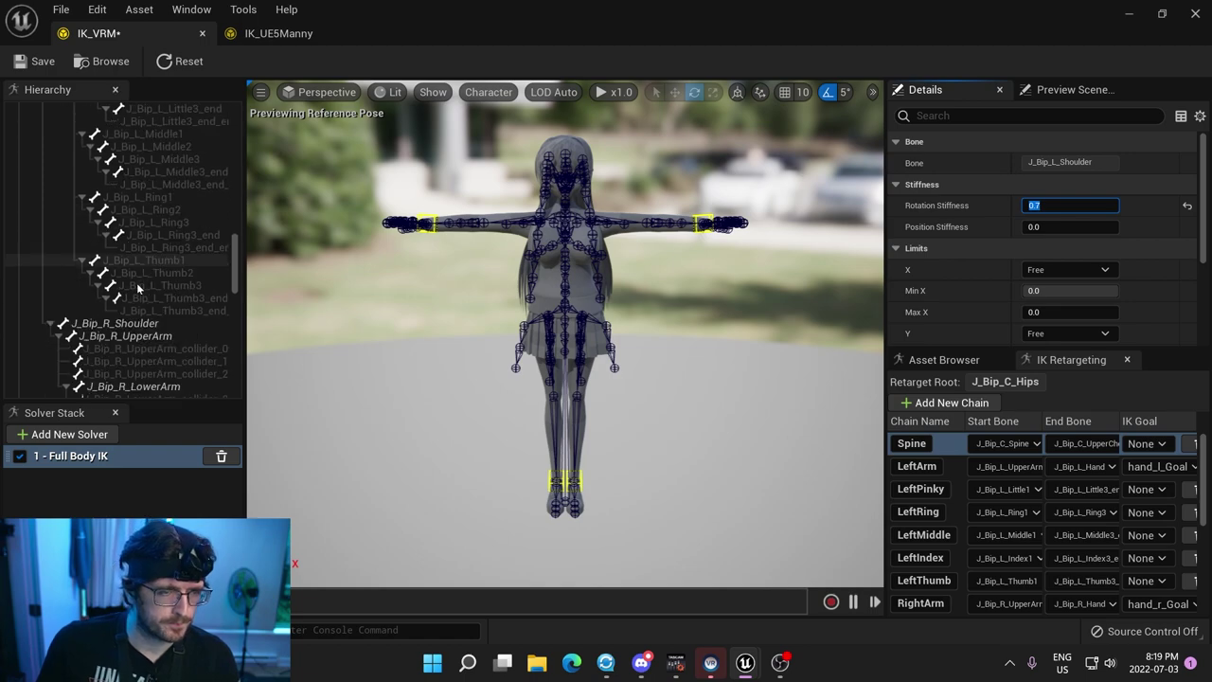
left_click(121, 248)
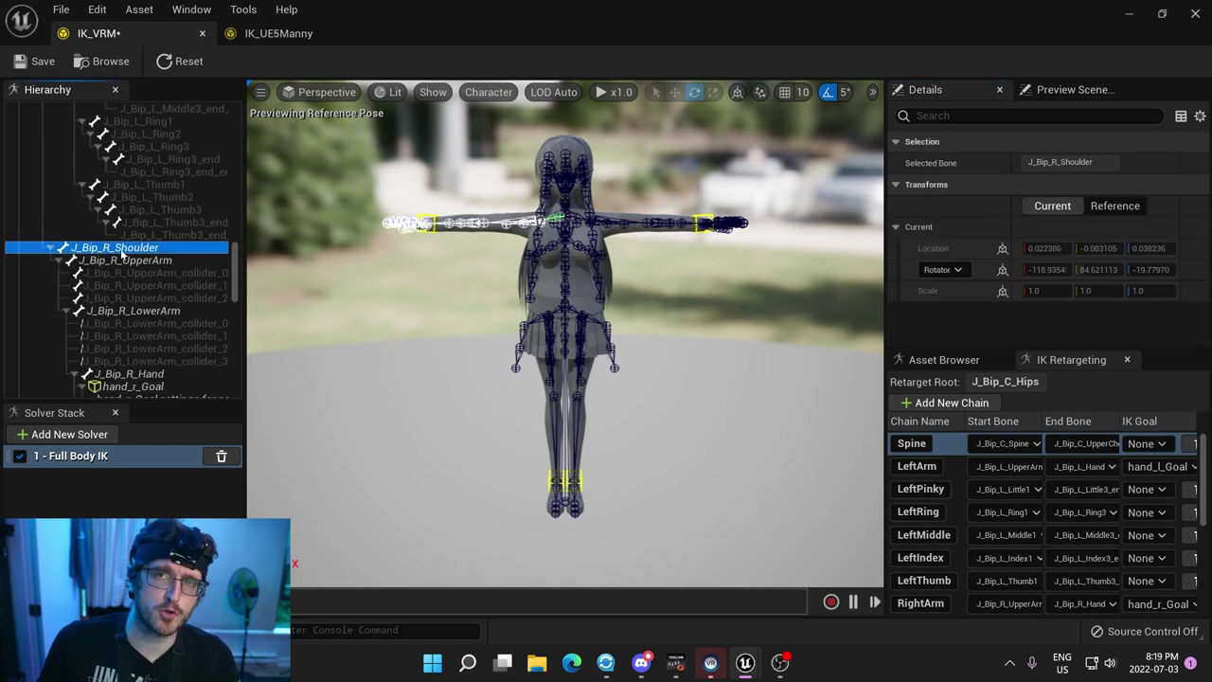
right_click(121, 251)
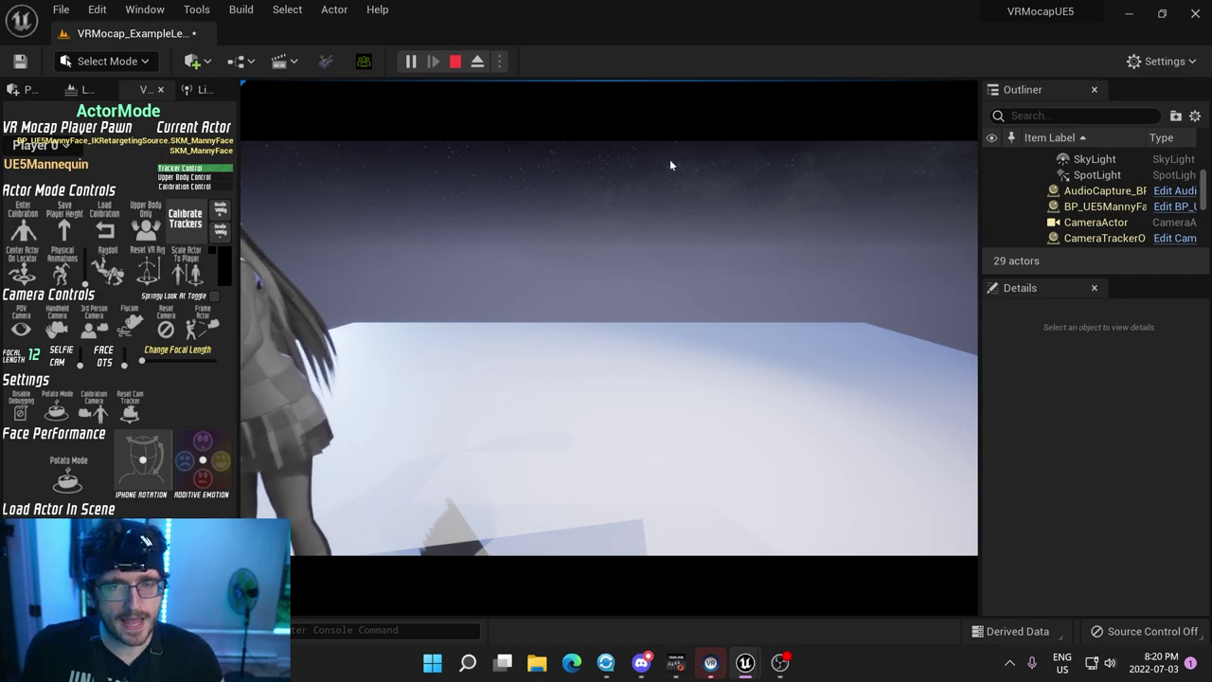
Stop the play session and delete the VRM_BP actor from the level.
key("Escape")
left_click(599, 263)
key("ctrl+z")
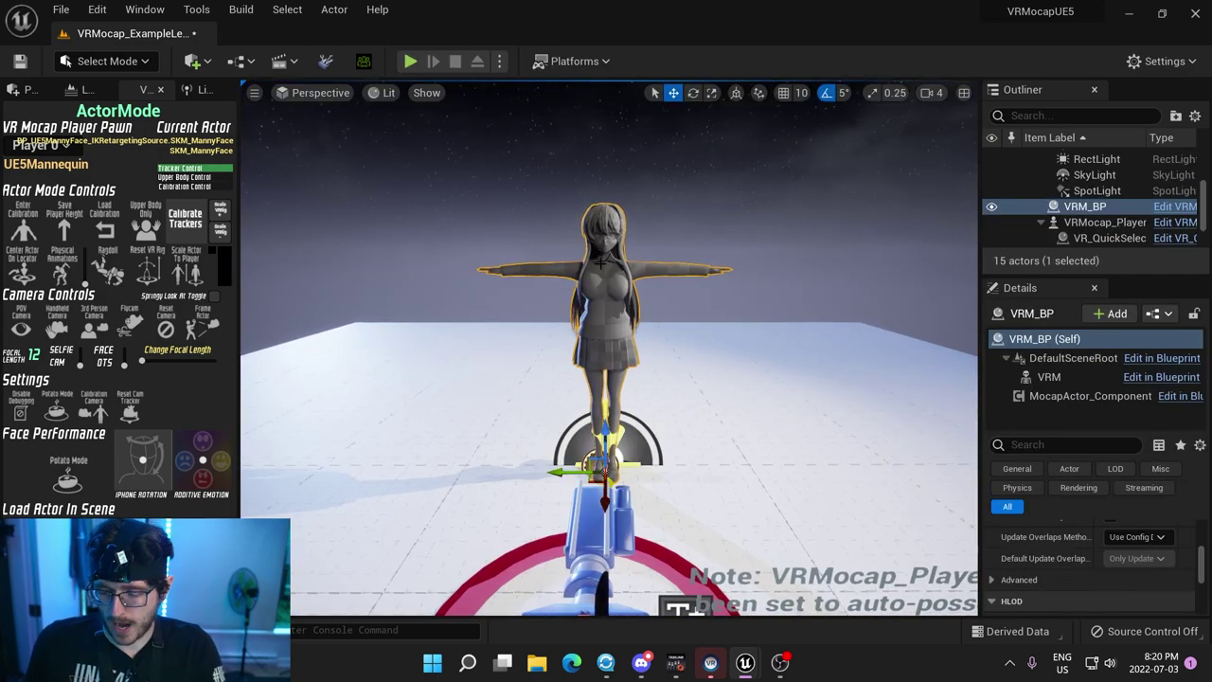
key("Delete")
Browse the Content Drawer to the Cinematics folder with Takes and HandPoses.
key("ctrl+space")
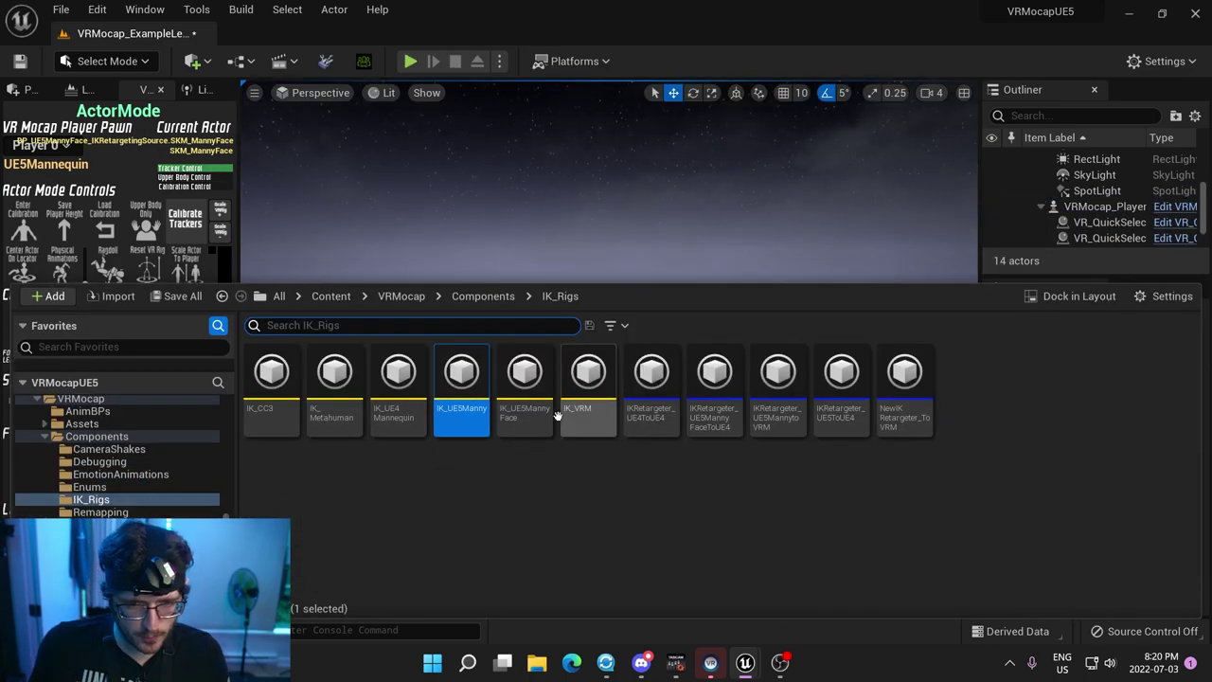
scroll(134, 491, "down", 10)
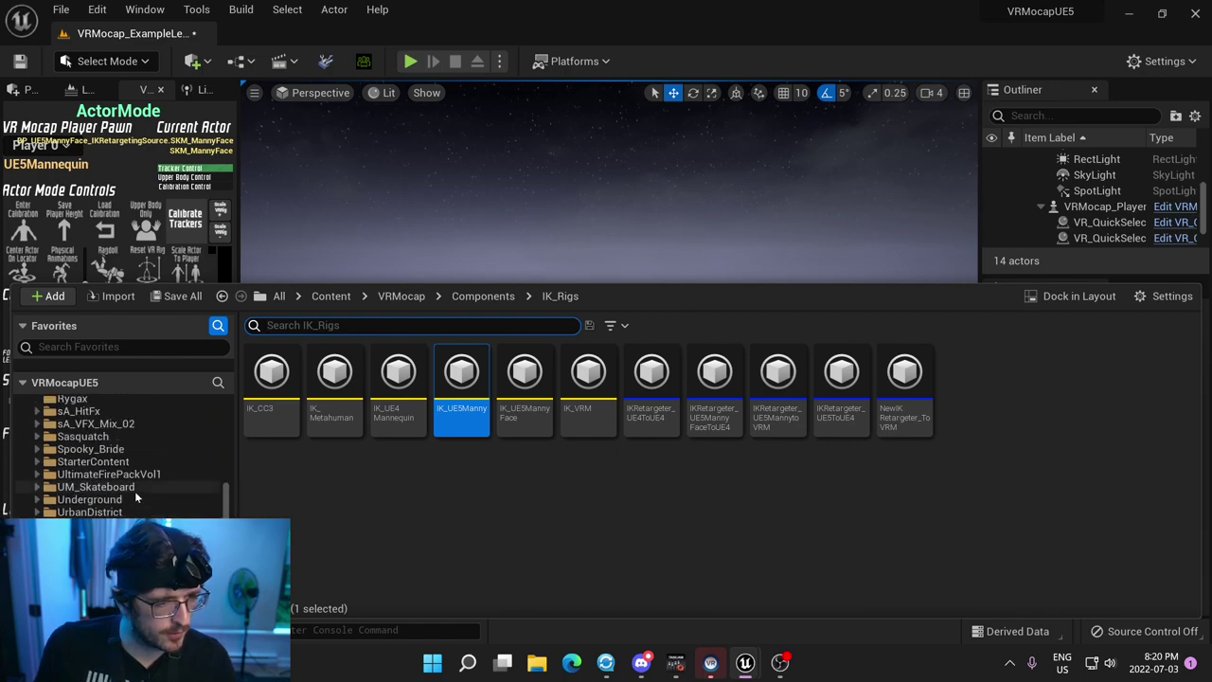
scroll(106, 508, "up", 10)
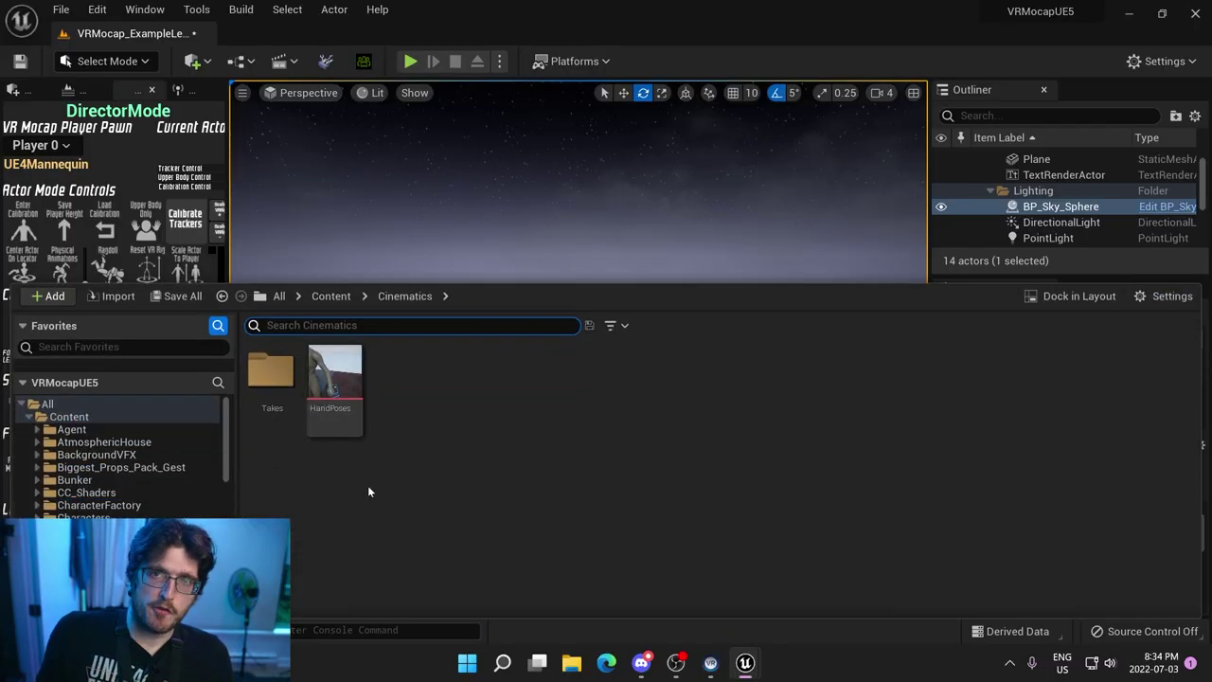
Open the Takes folder and then its 2022-06-18 subfolder in the Content Browser.
double_click(270, 379)
double_click(462, 374)
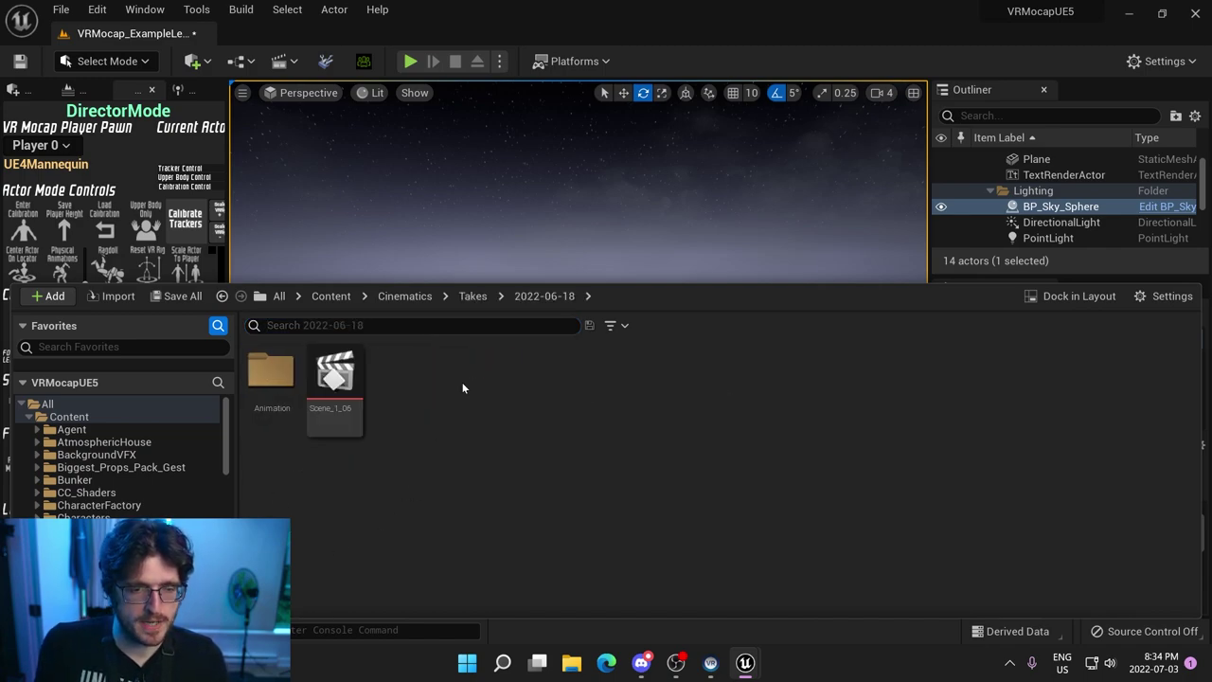
Open Scene_1_06, scrub the timeline, and add an asset-based VRMocap_HandRig track to SKM_MannyFace.
double_click(333, 374)
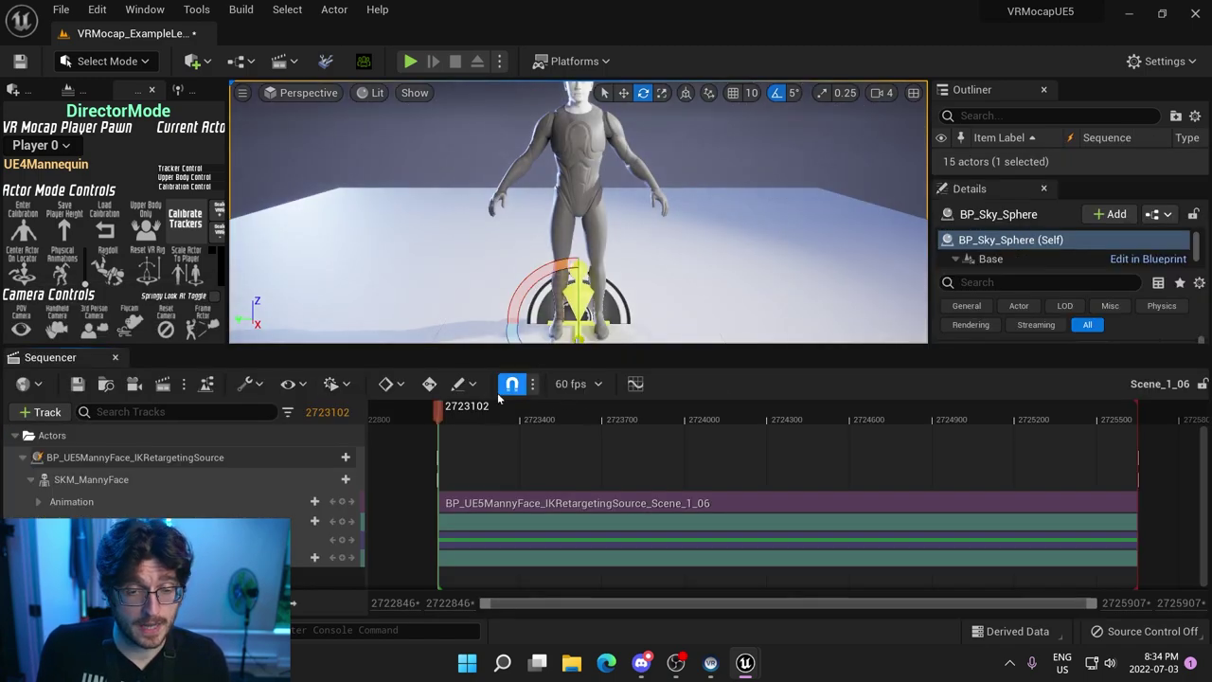
left_click_drag(514, 412, 553, 417)
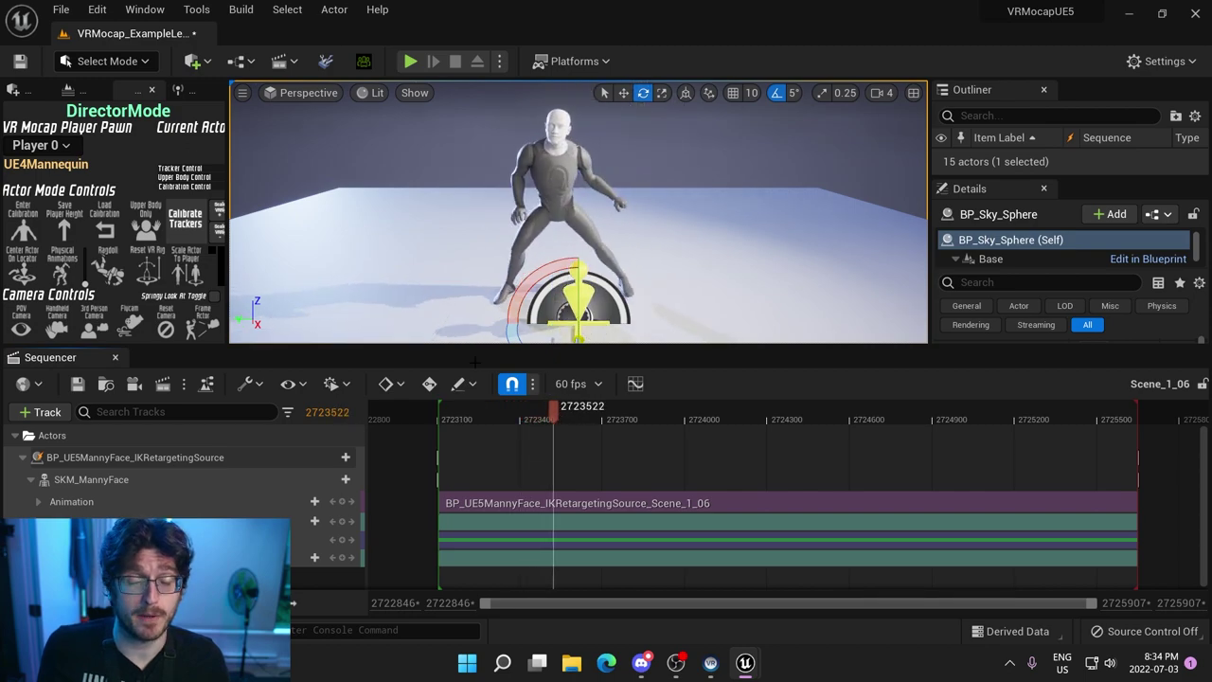
left_click(222, 477)
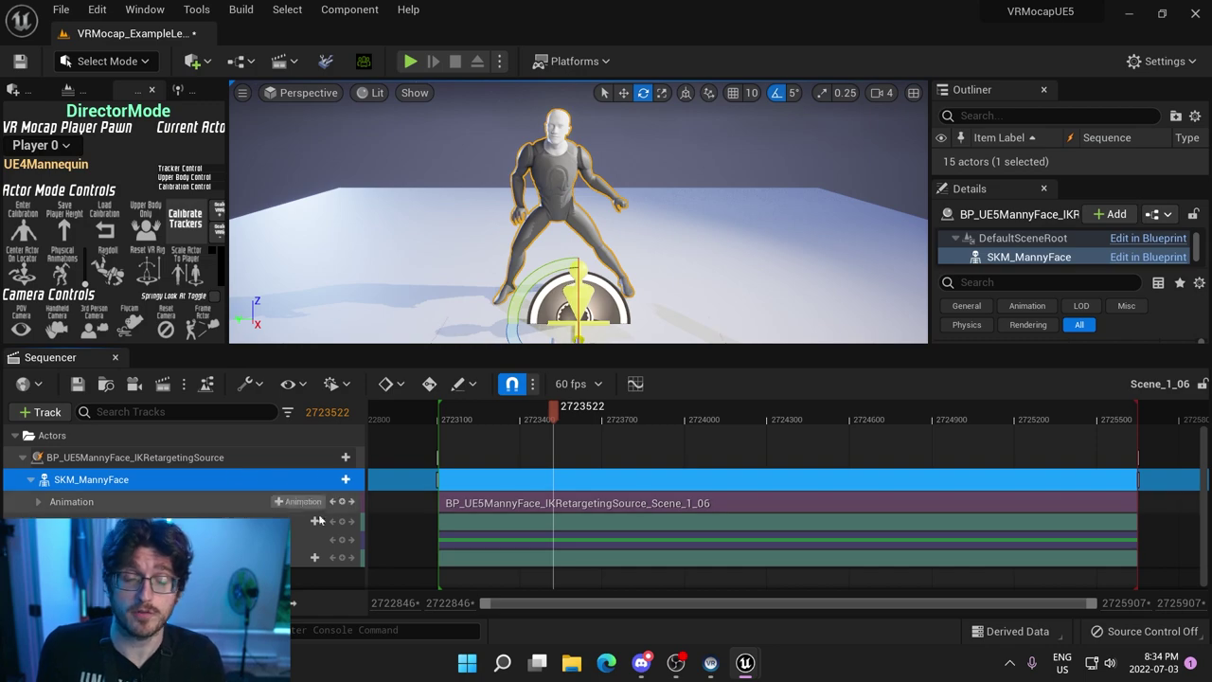
left_click(343, 479)
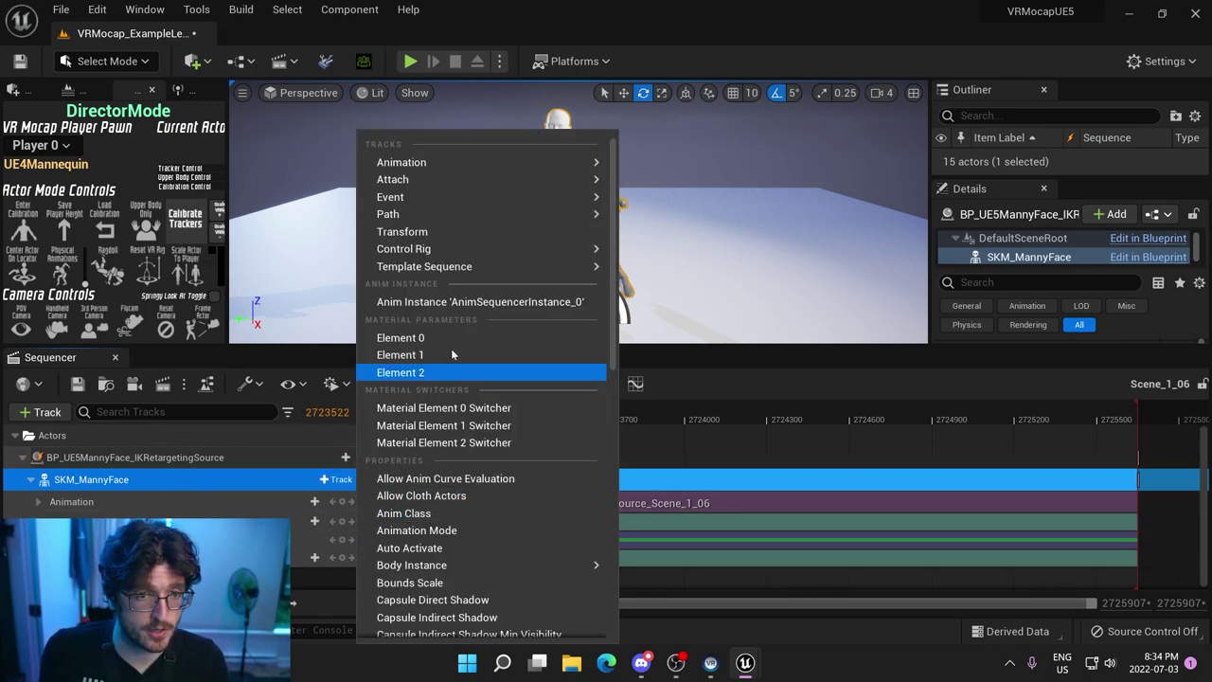
mouse_move(487, 248)
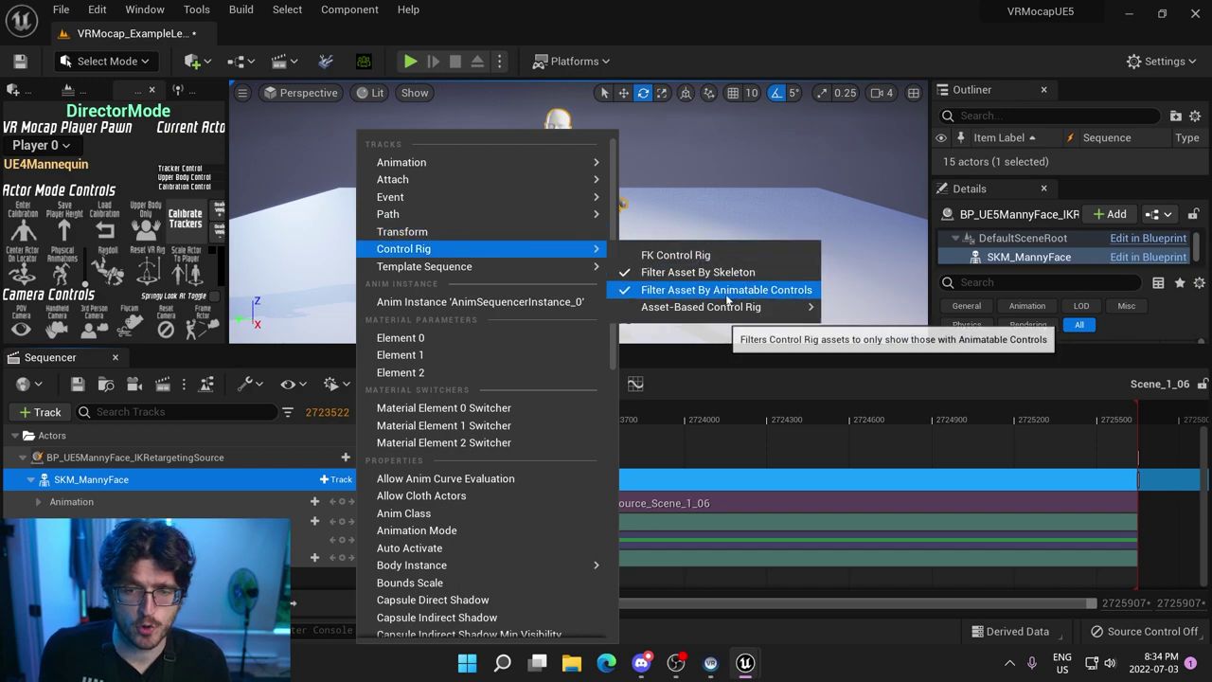
mouse_move(729, 307)
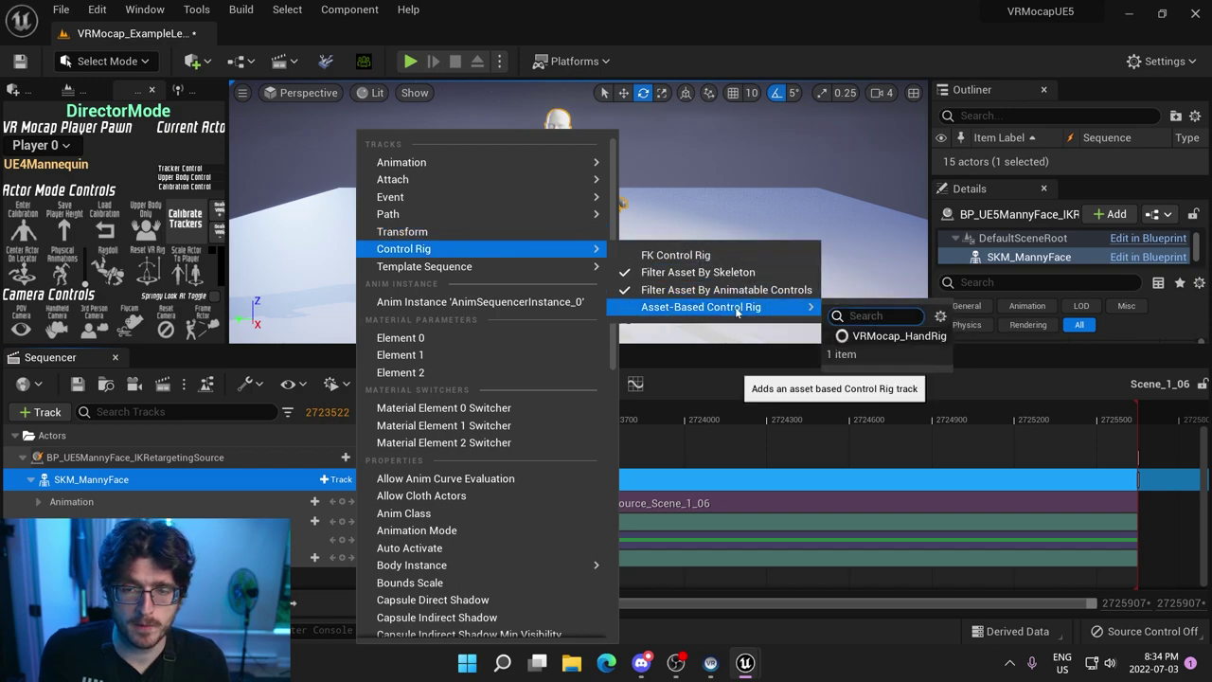
left_click(896, 337)
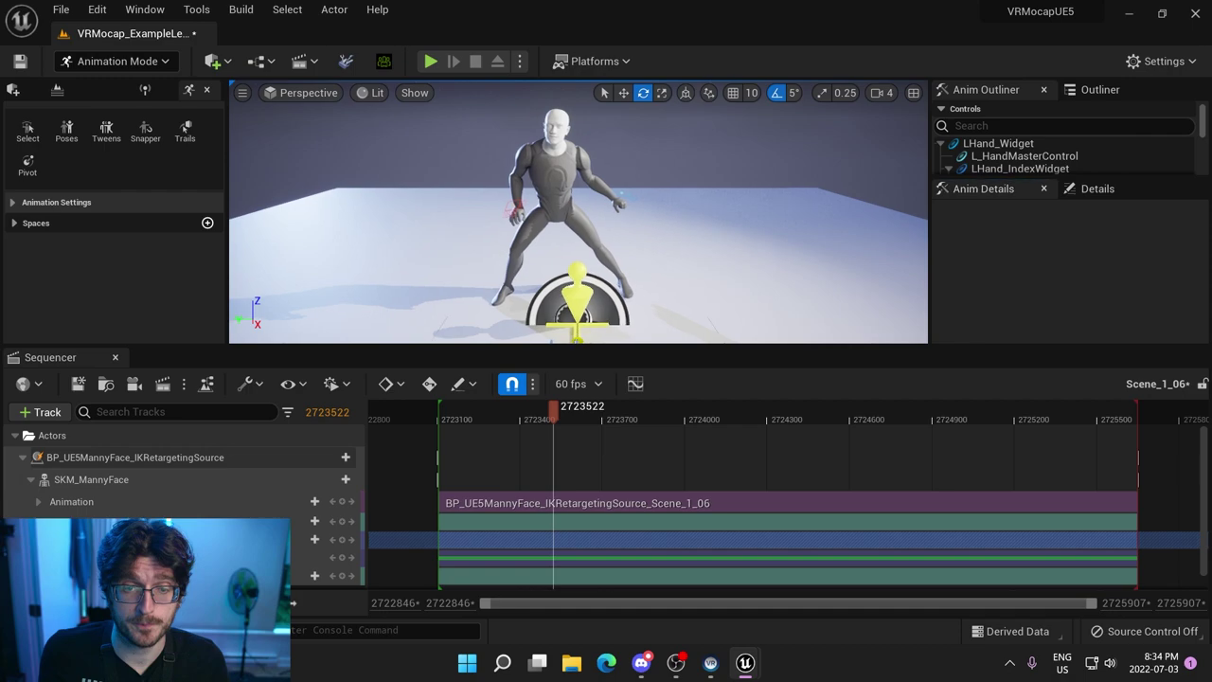
Move the right hand's master control left and drag the index control down to bend the finger.
right_click_drag(577, 213, 616, 227)
left_click(630, 152)
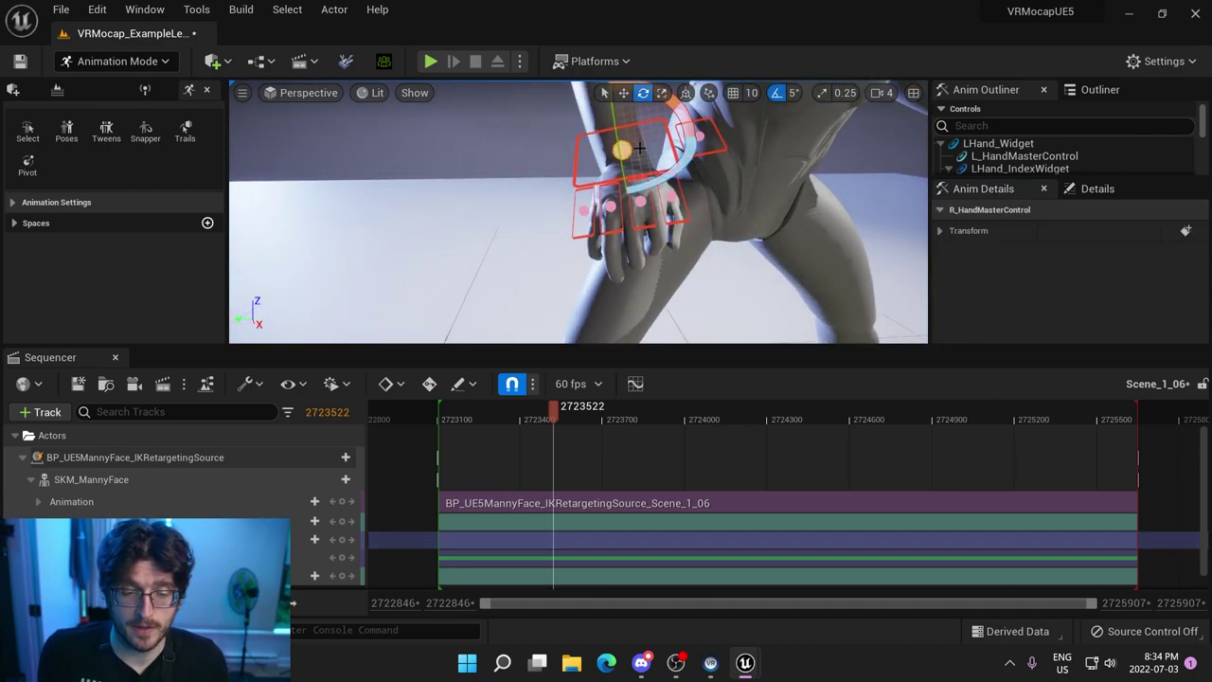
key("w")
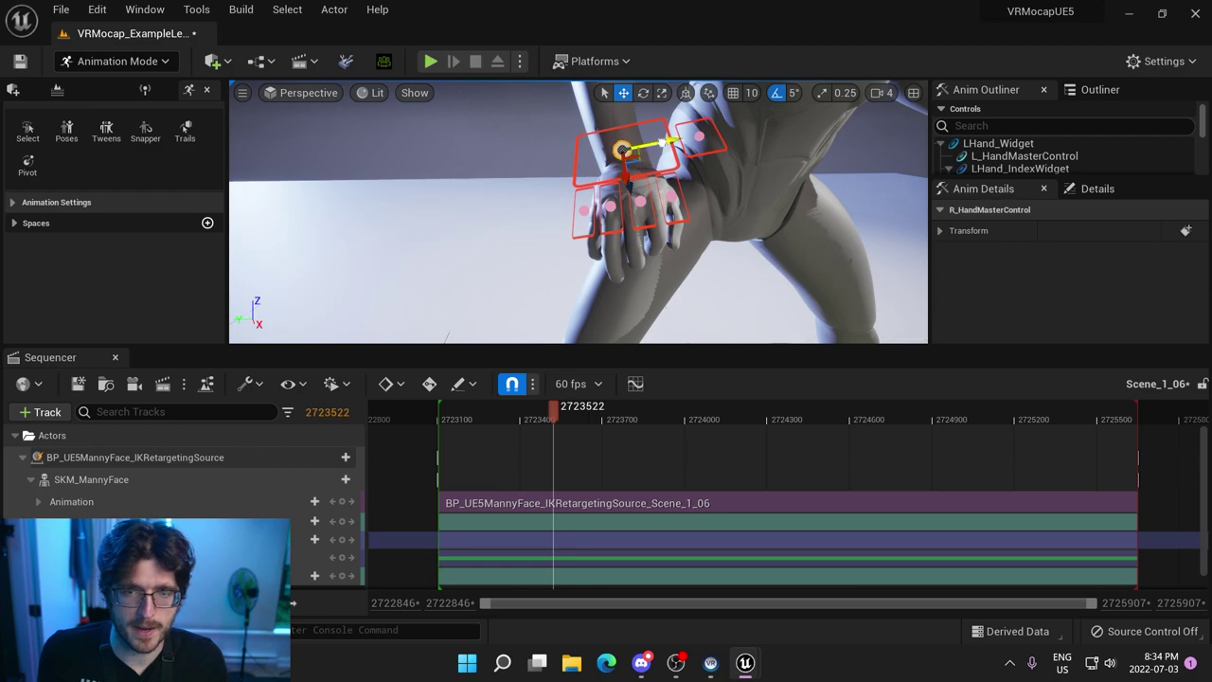
left_click_drag(668, 140, 640, 148)
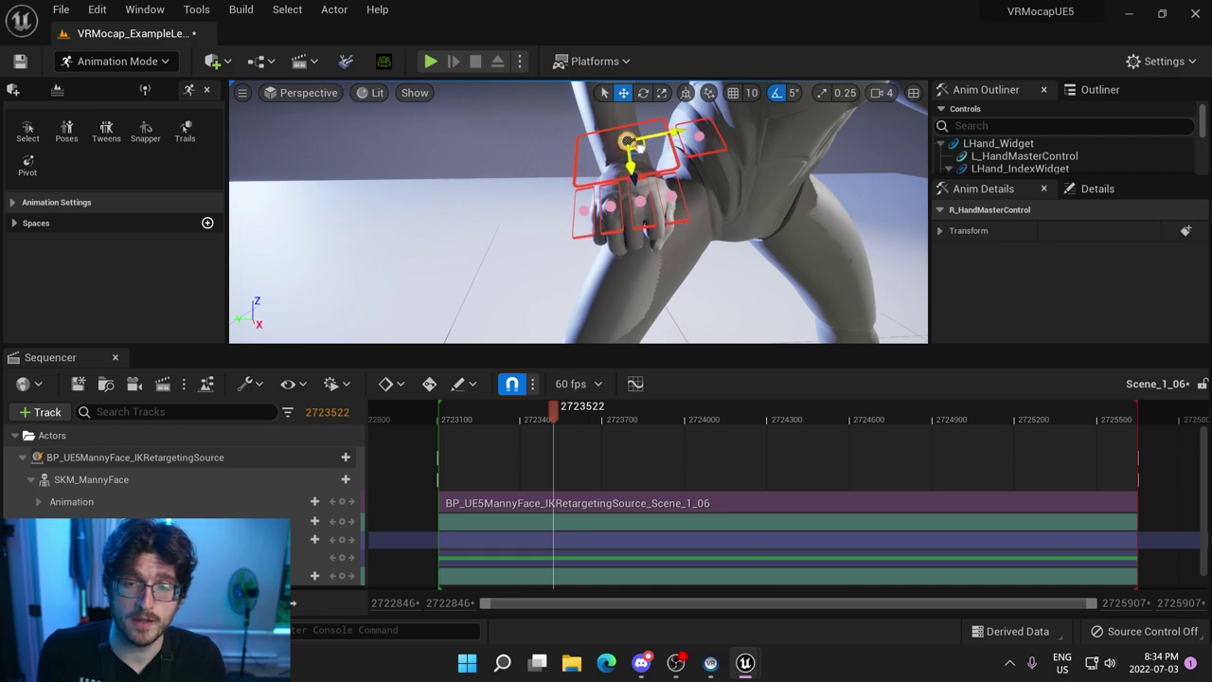
left_click(669, 195)
mouse_move(675, 216)
left_mouse_down()
mouse_move(689, 243)
mouse_move(694, 223)
left_mouse_up()
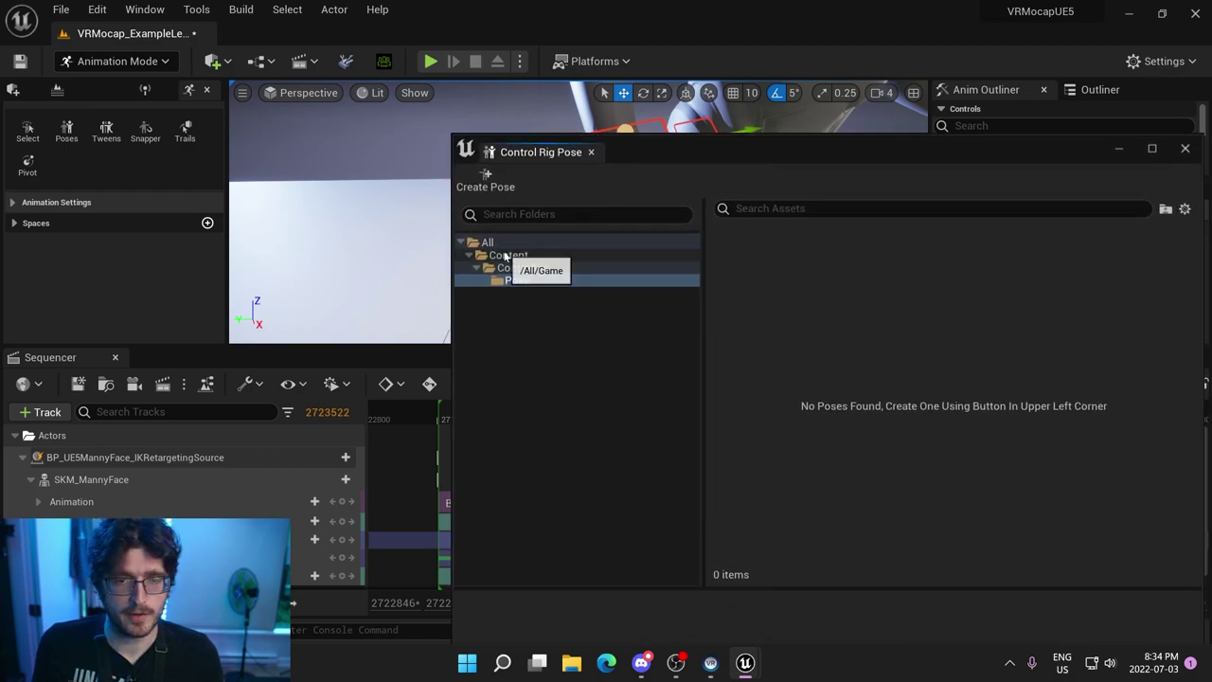
In the pose library, browse to Content > VRMocap > Assets > Poses.
left_click(509, 254)
scroll(767, 438, "down", 5)
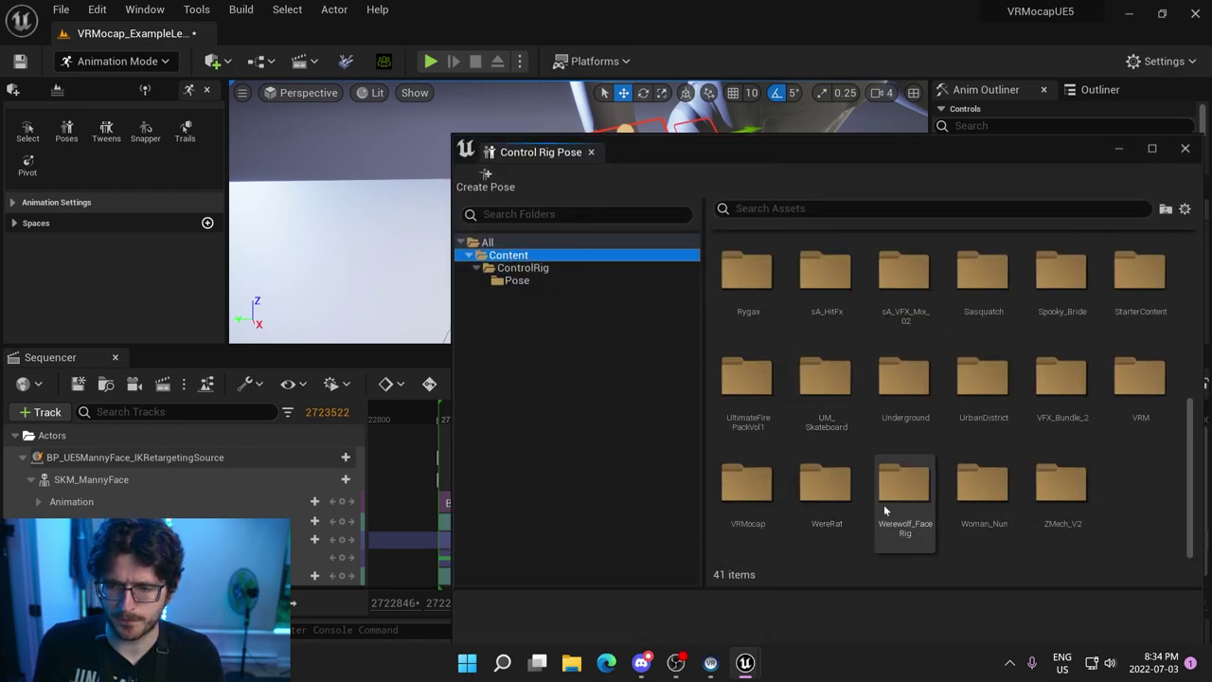
double_click(744, 494)
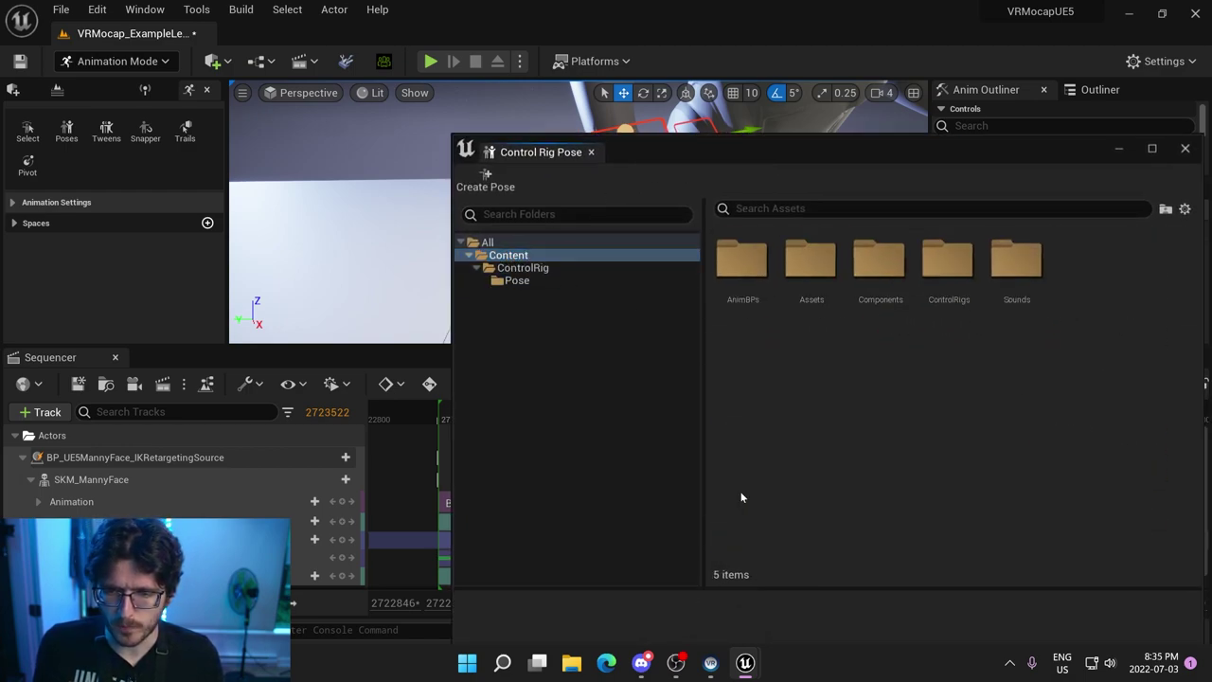
double_click(814, 266)
double_click(946, 257)
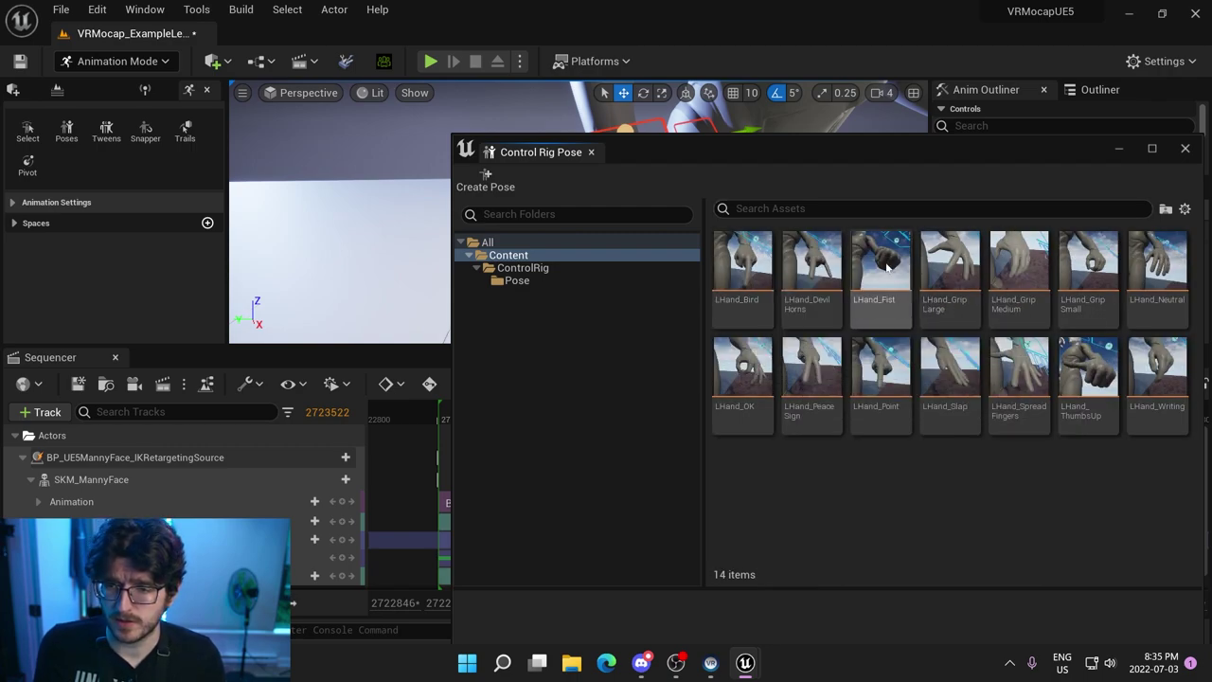
Select the LHand_Fist pose and paste it mirrored onto the hand rig.
left_click(1103, 263)
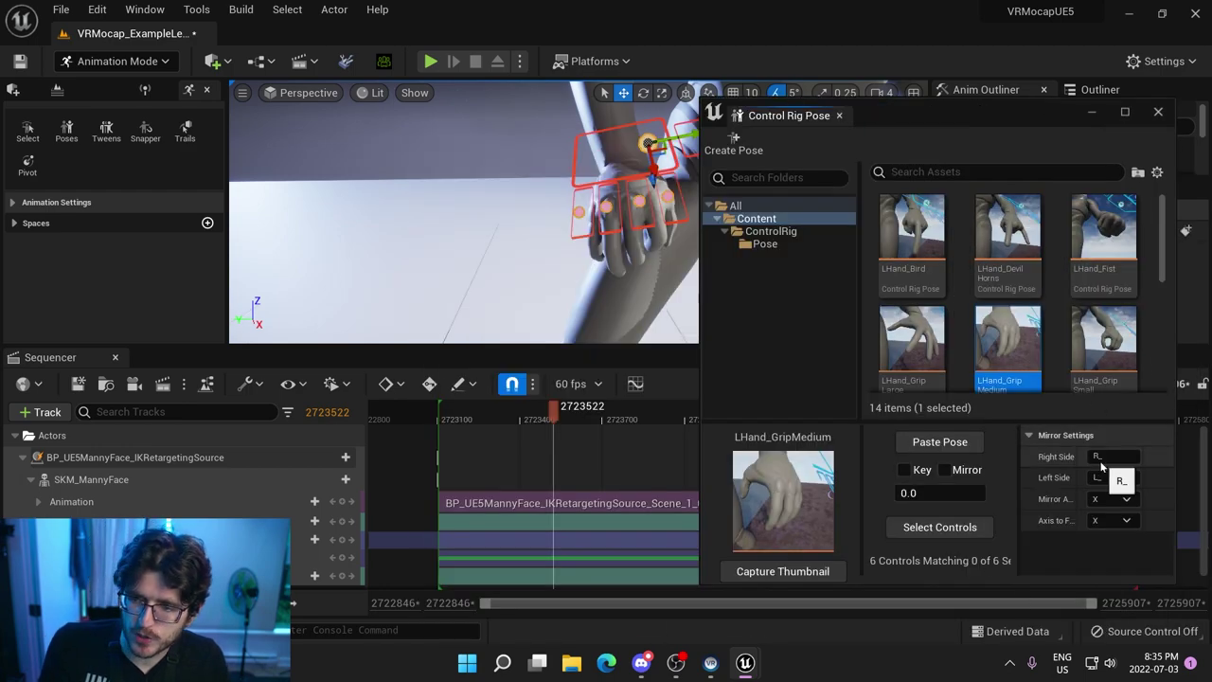
left_click_drag(1011, 114, 427, 101)
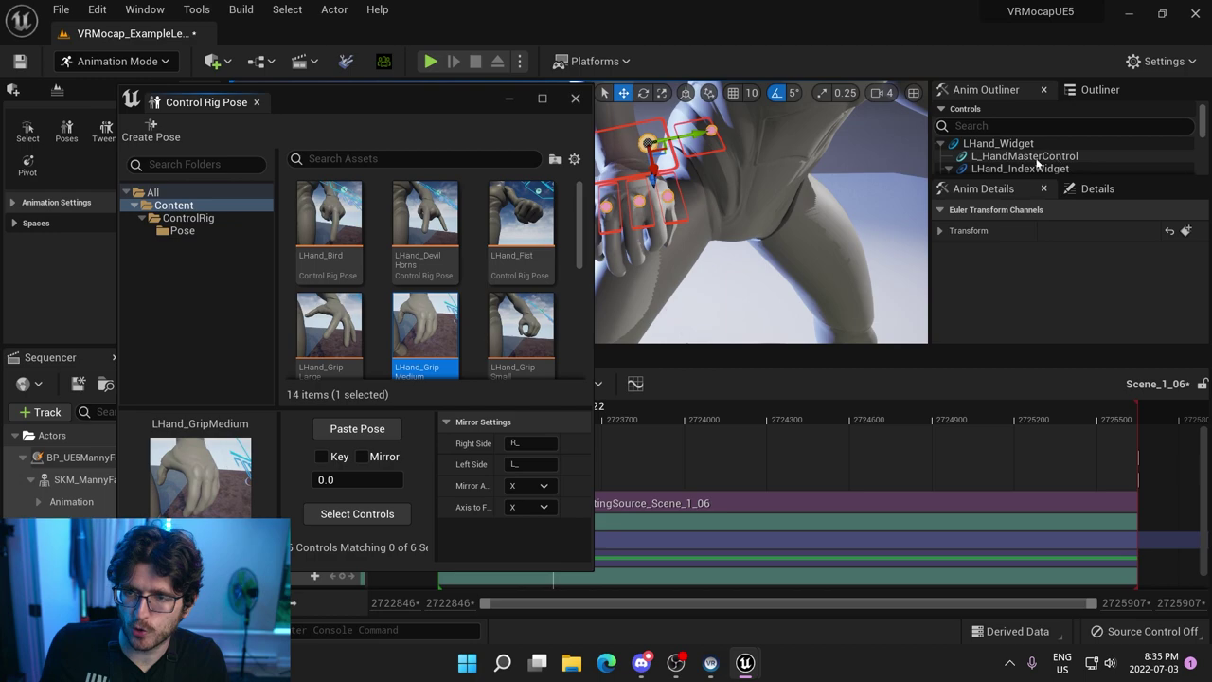
scroll(1011, 170, "down", 1)
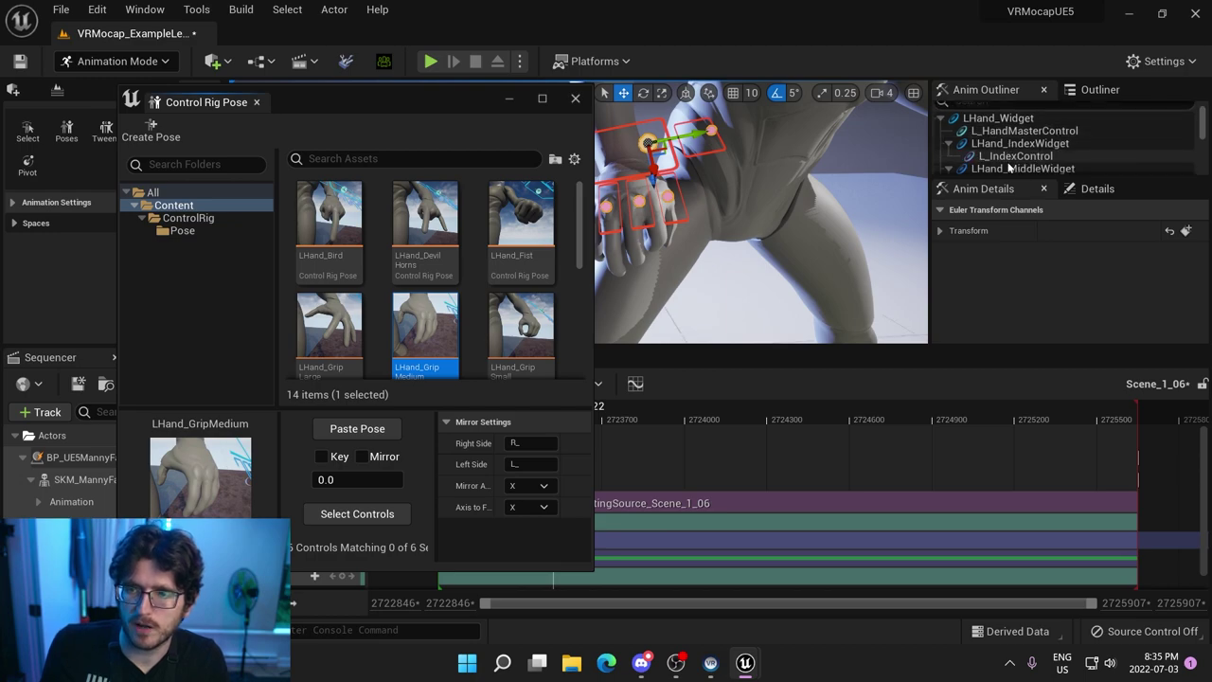
left_click_drag(443, 108, 918, 68)
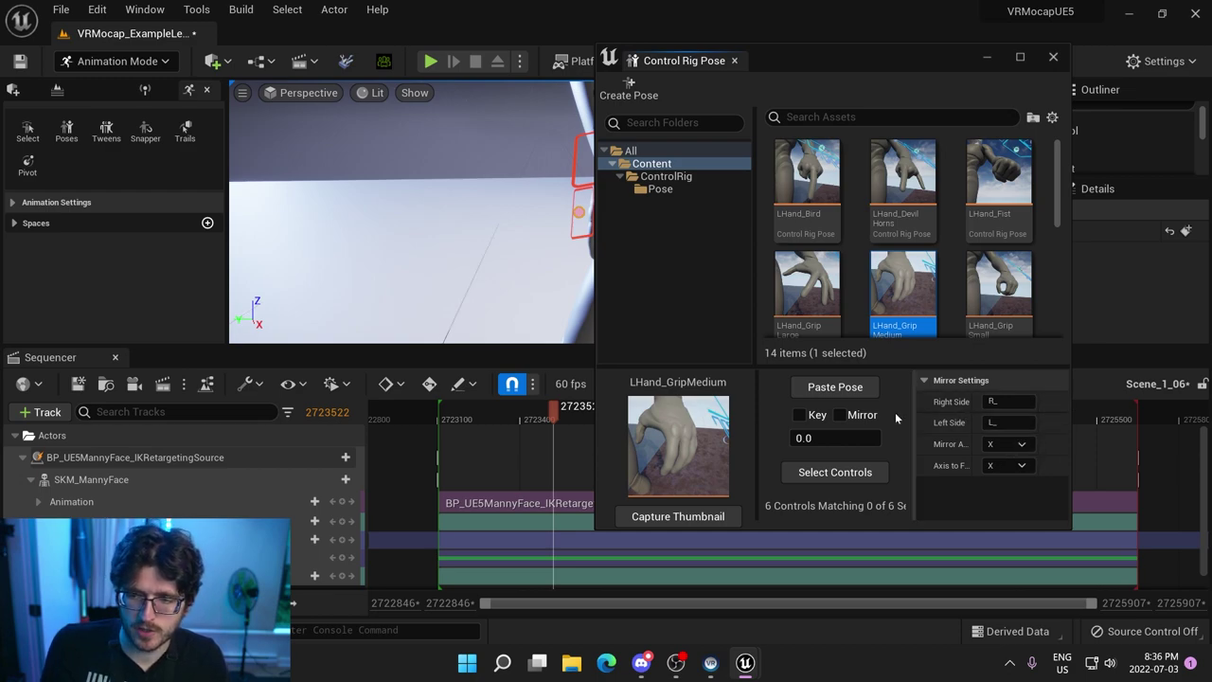
left_click(1002, 170)
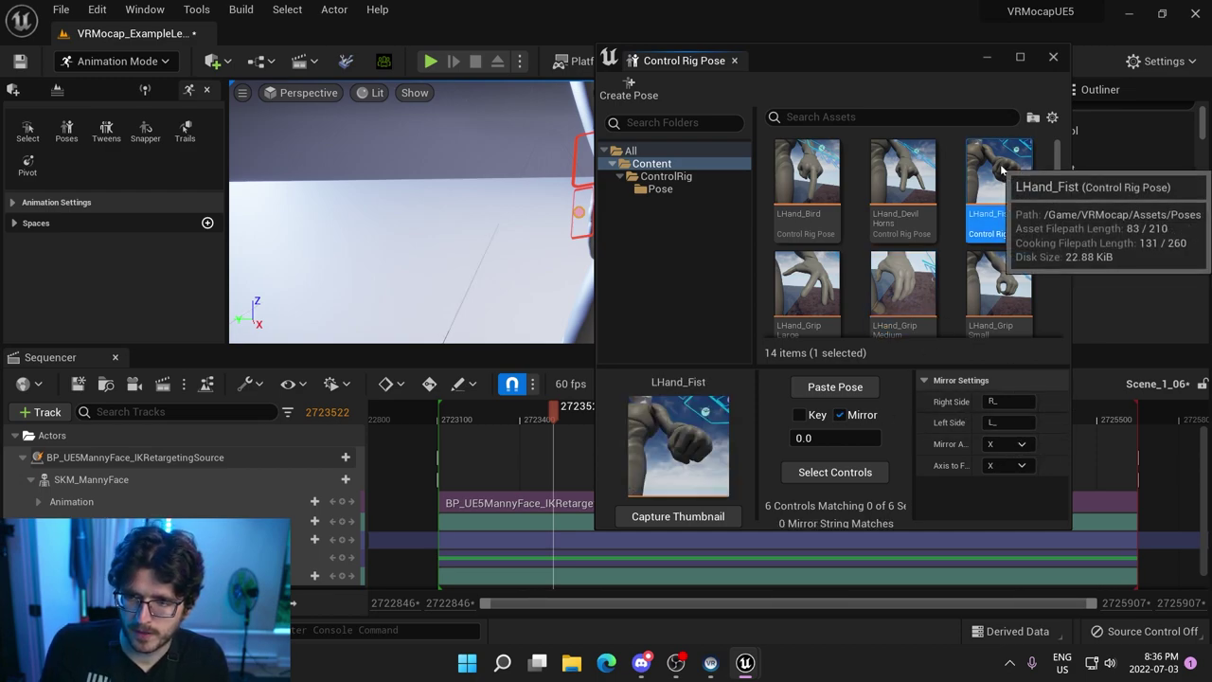
left_click_drag(884, 60, 1034, 85)
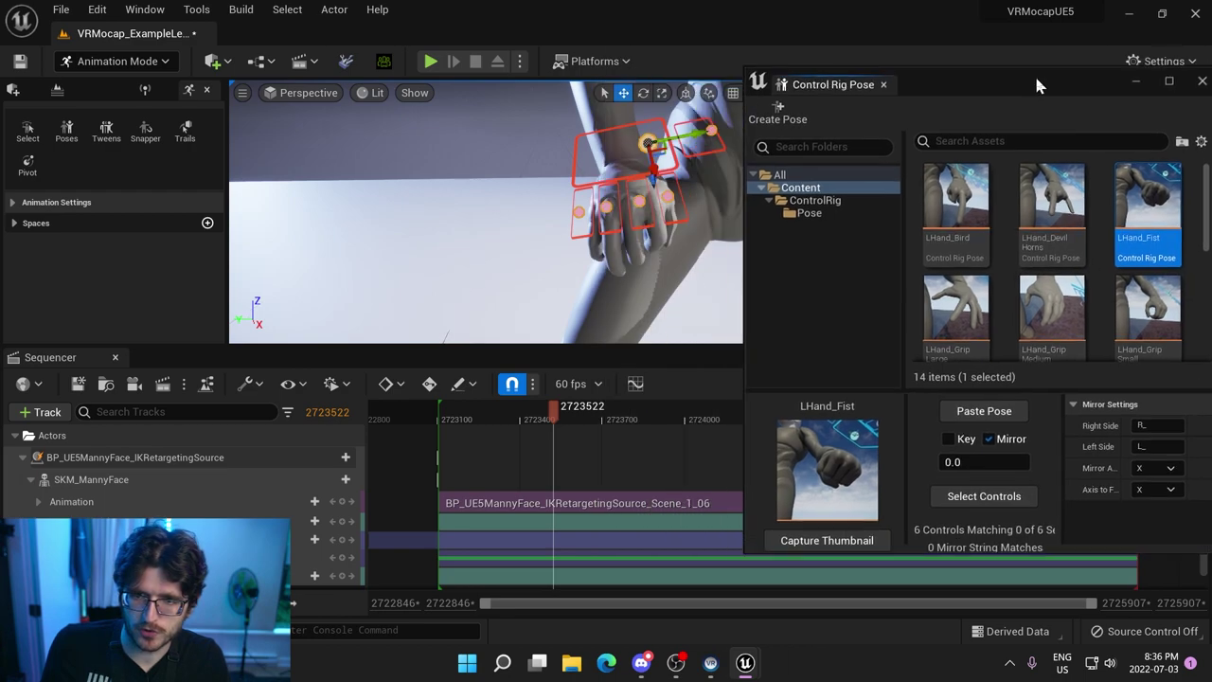
left_click(976, 414)
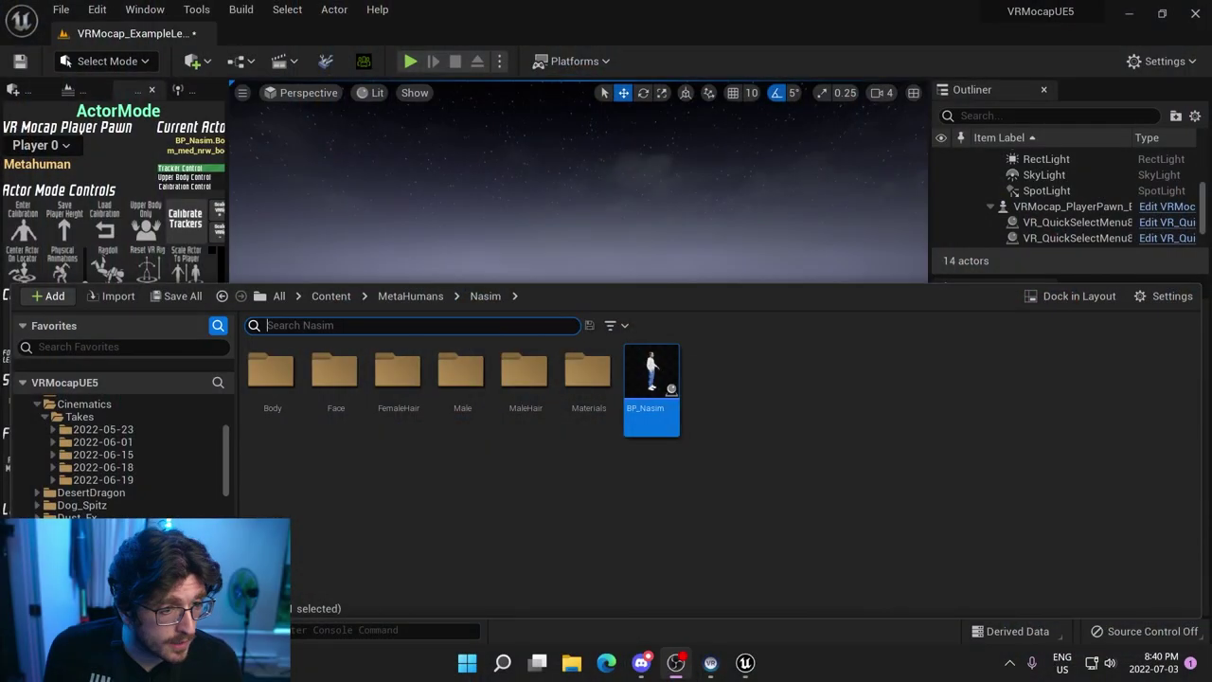
Browse to Characters > BroBoyA and drag BP_BoyBoyA into the level.
scroll(176, 463, "up", 3)
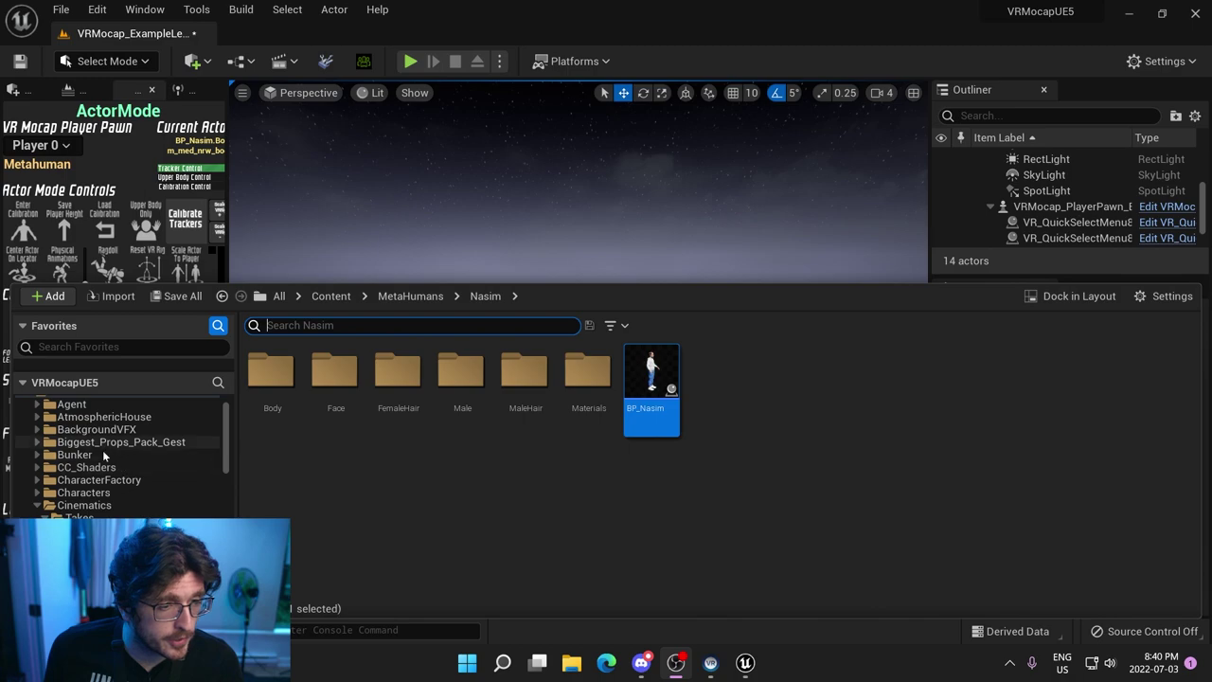
left_click(95, 492)
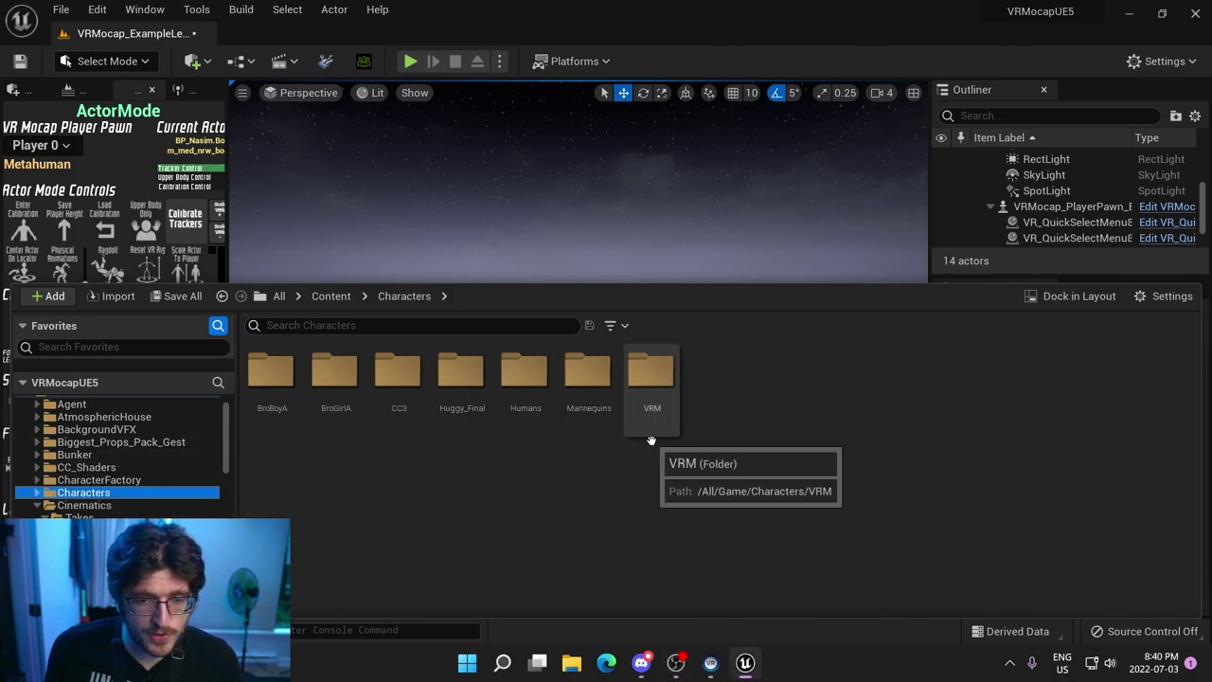
left_click(398, 369)
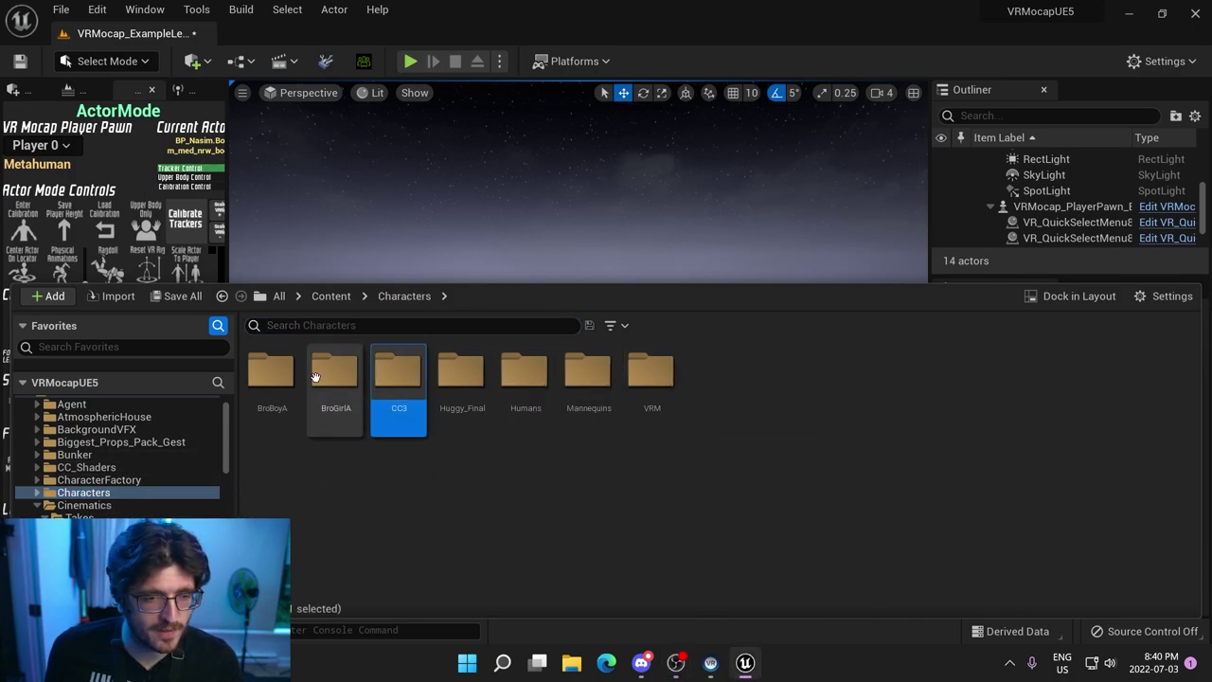
double_click(274, 369)
left_click_drag(526, 374, 571, 466)
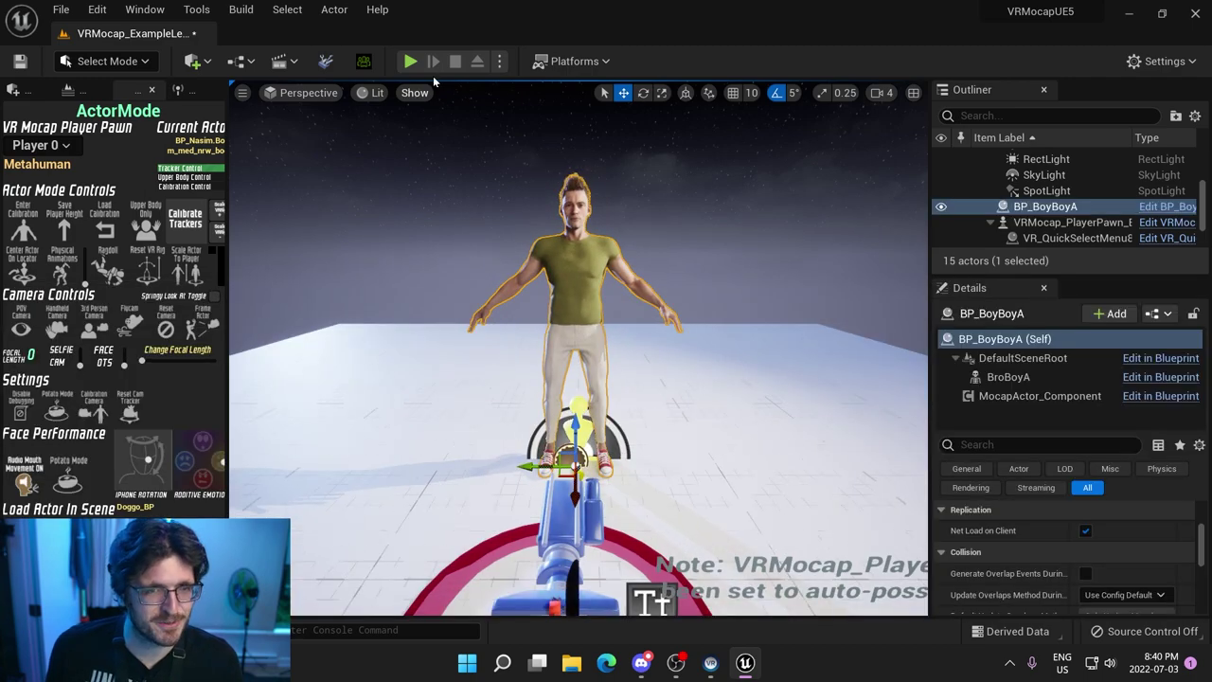
Turn on VTuber Mode for VRMocap_PlayerPawn_BP and run a quick play test.
left_click(1065, 221)
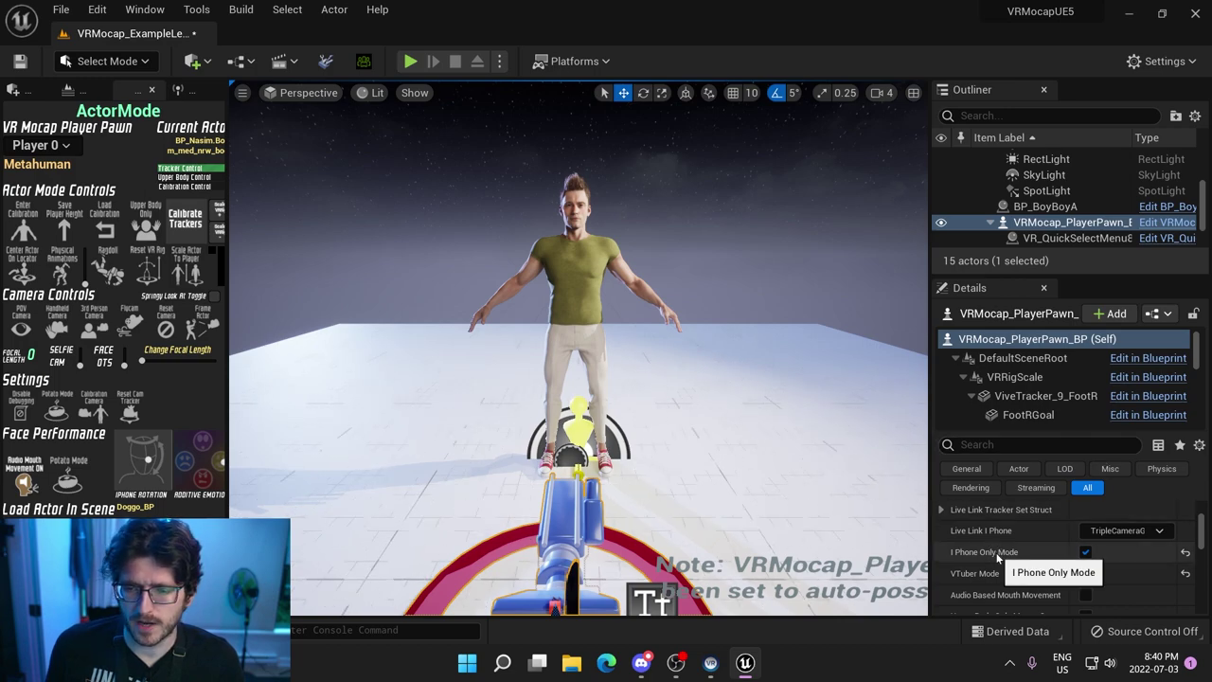
left_click(1085, 573)
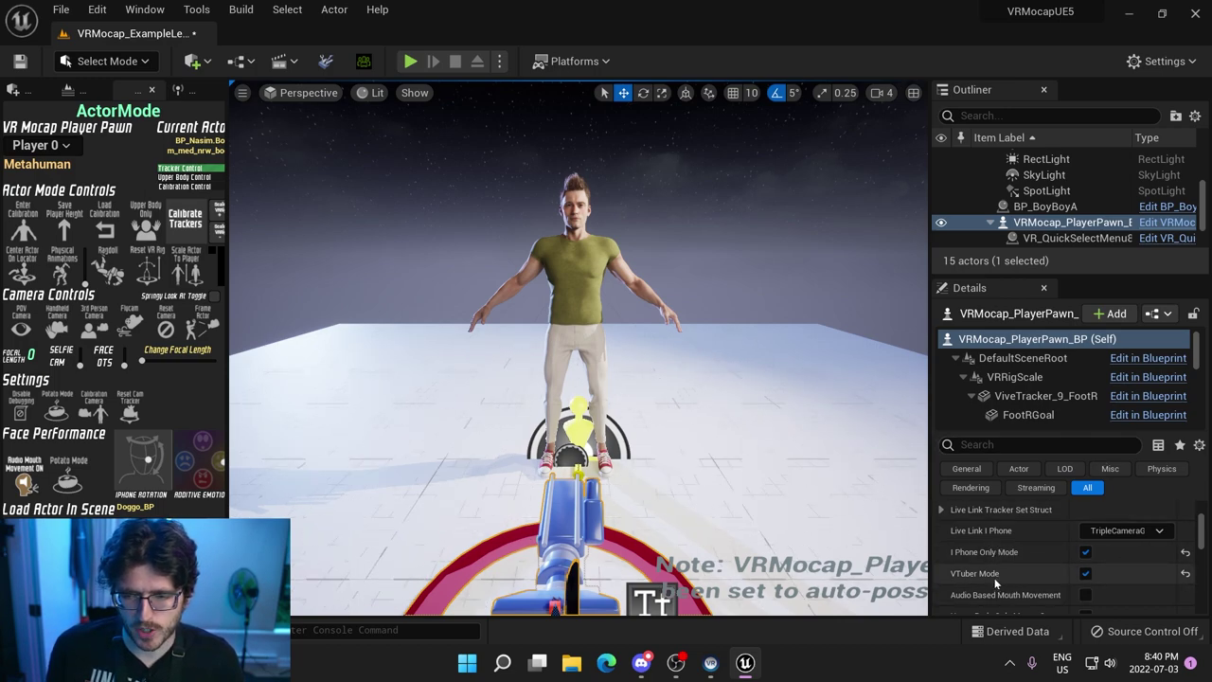
left_click(410, 61)
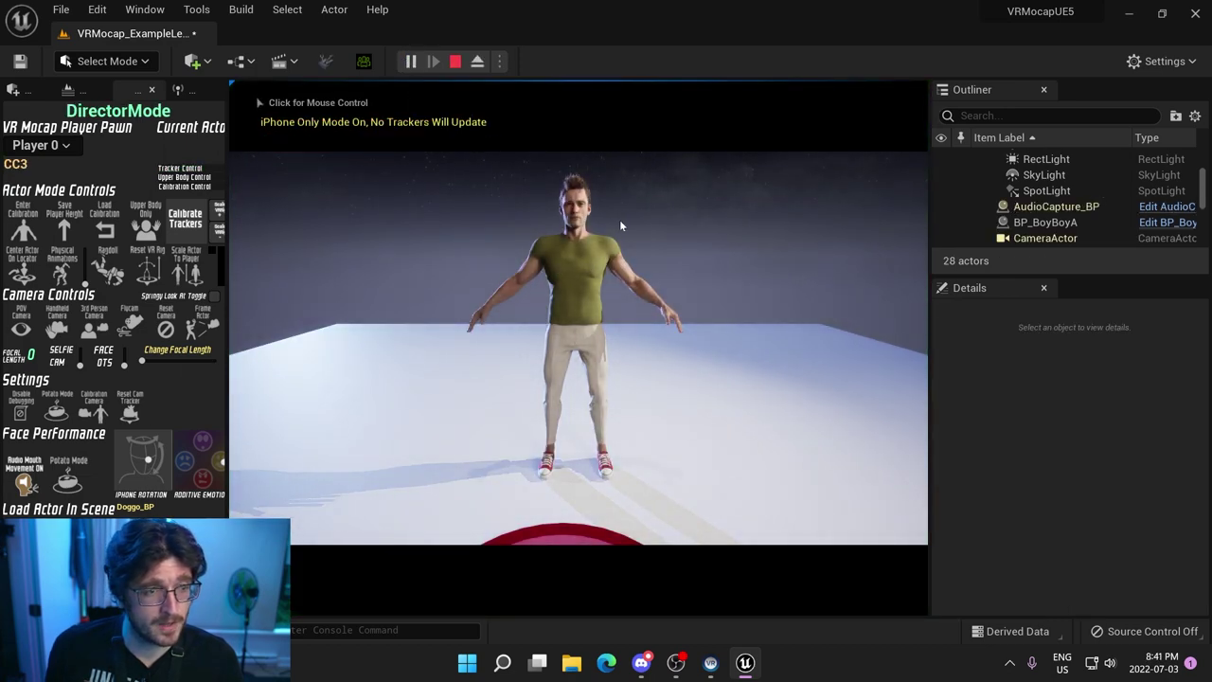
key("Escape")
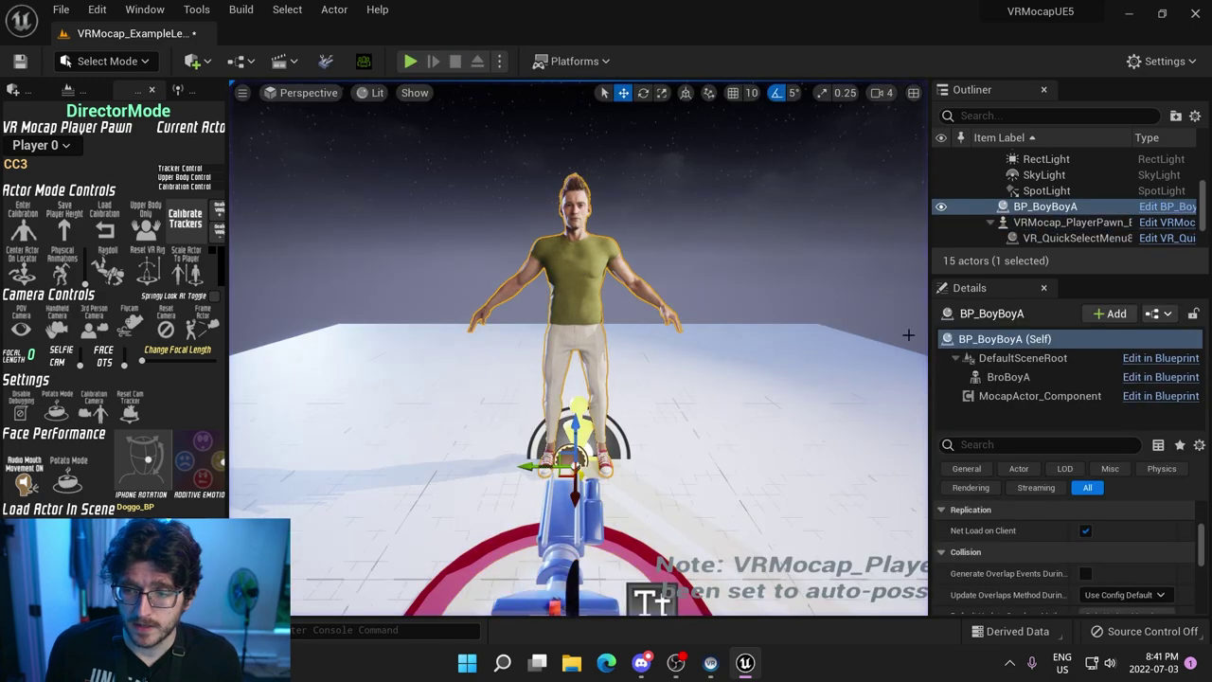
Check BP_BoyBoyA's MocapActor_Component settings and play-test the level again.
left_click(1039, 396)
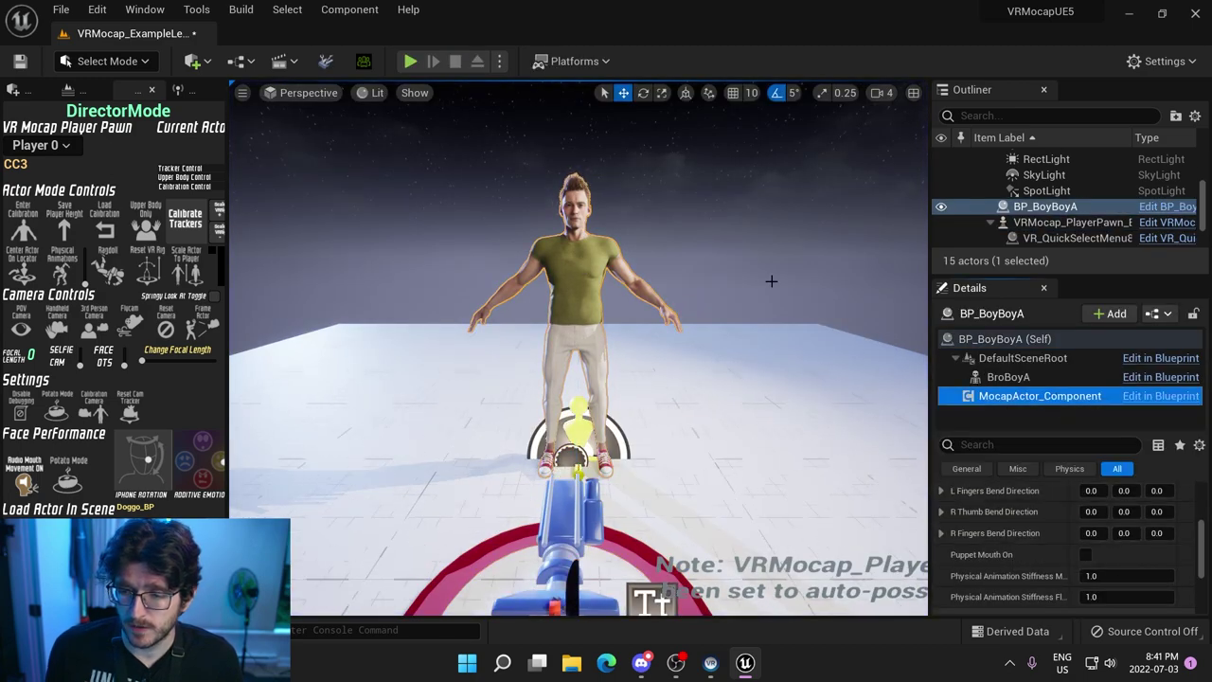
left_click(410, 60)
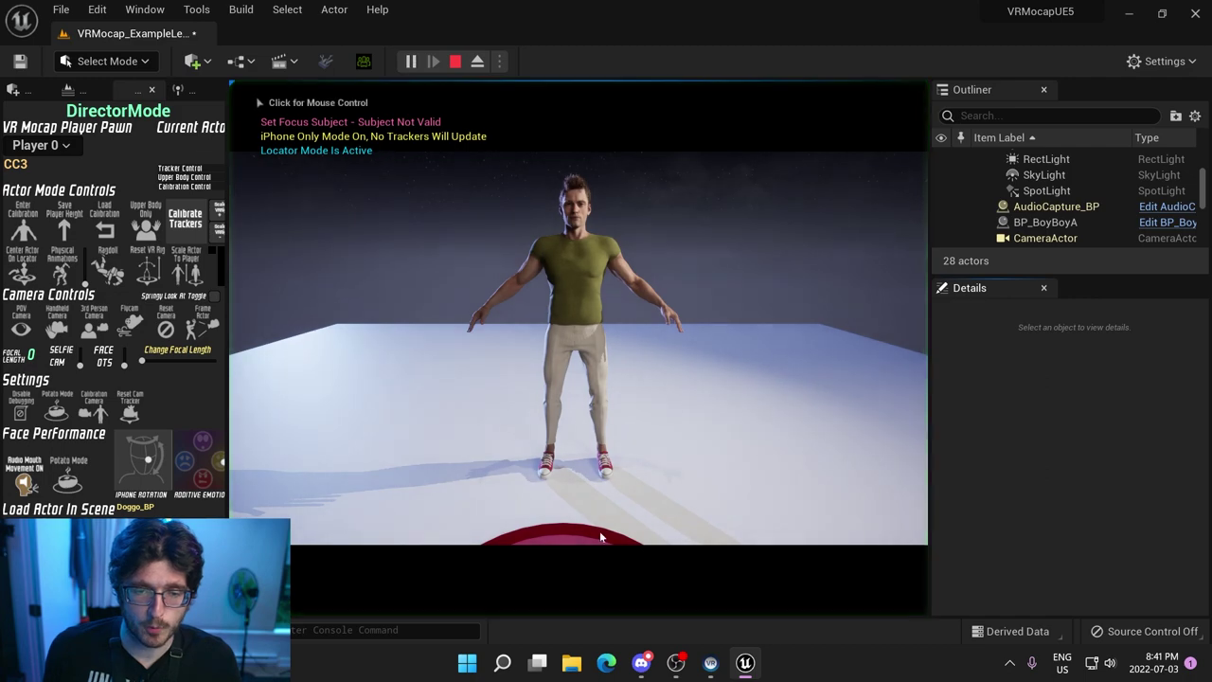
key("ctrl+space")
left_click(631, 233)
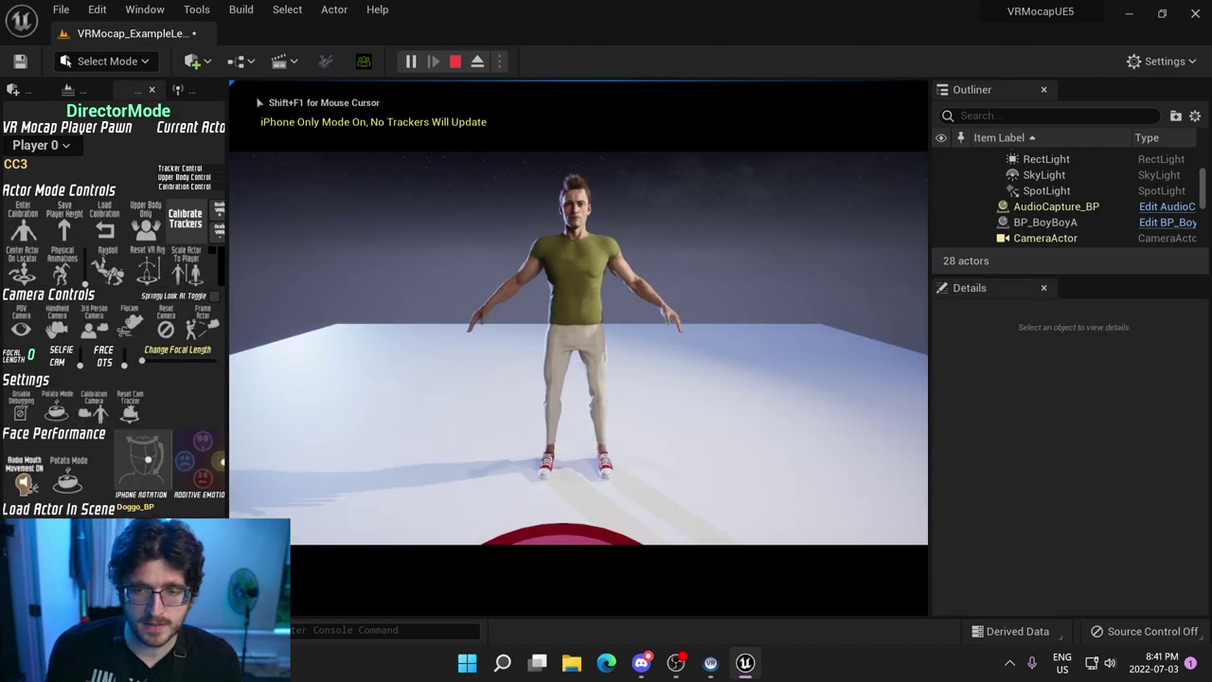
key("Escape")
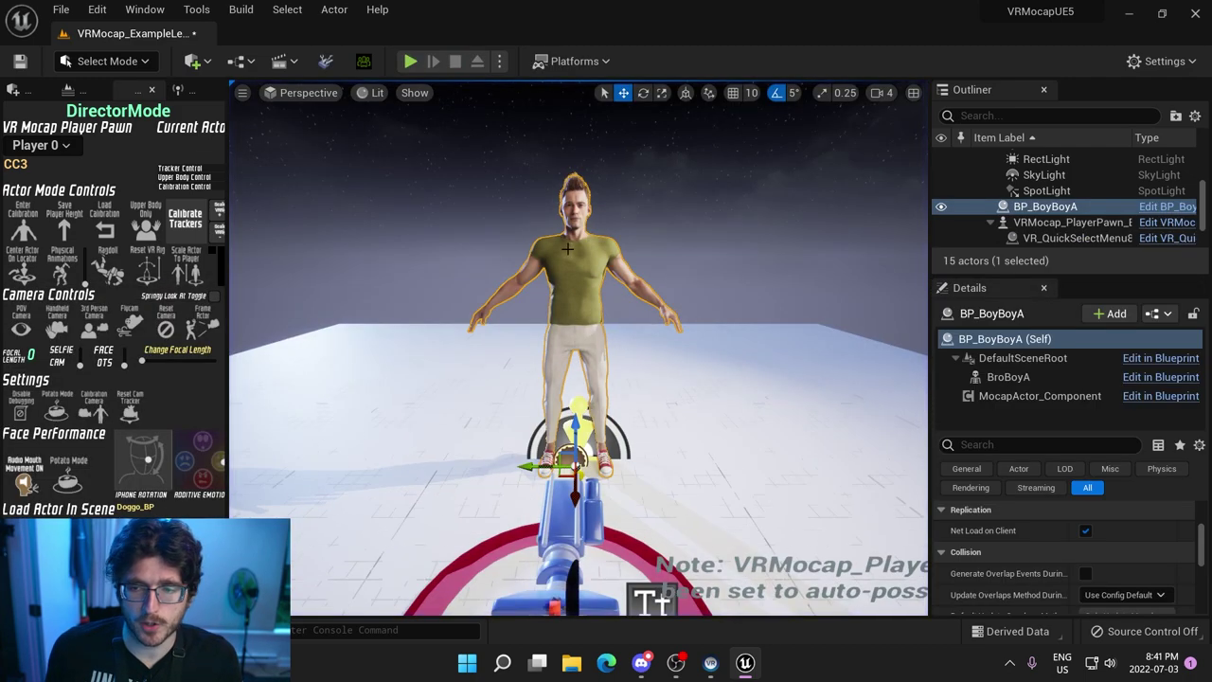
left_click(1039, 396)
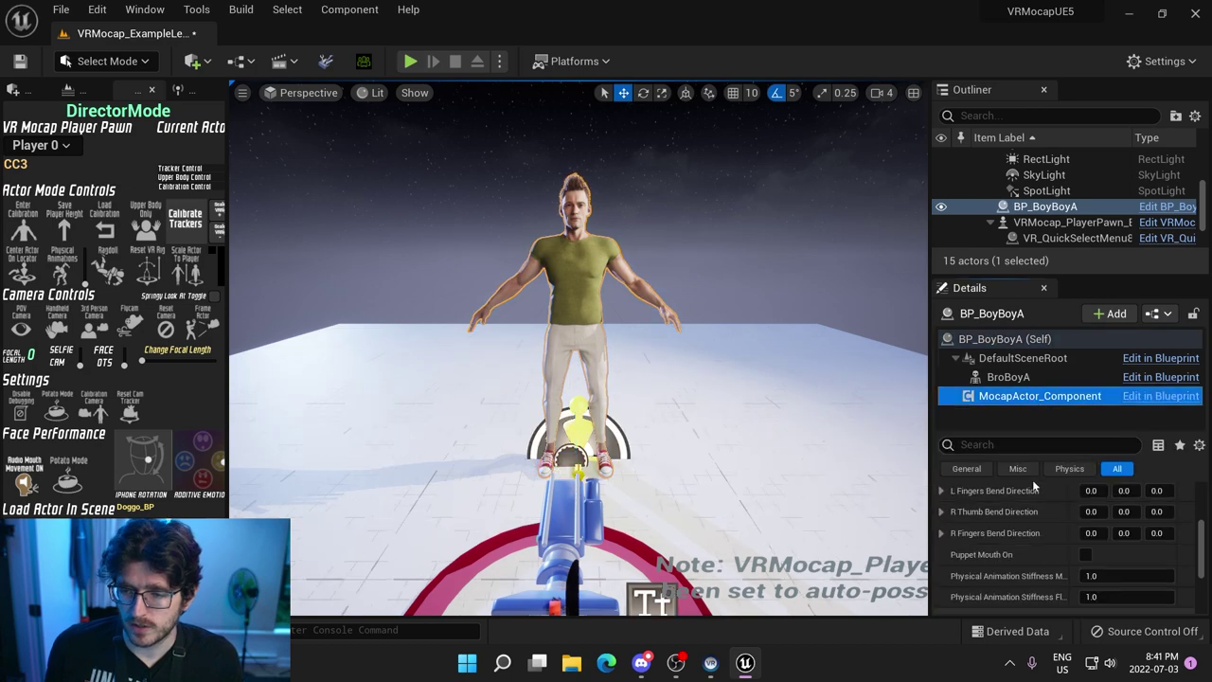
scroll(1034, 487, "up", 5)
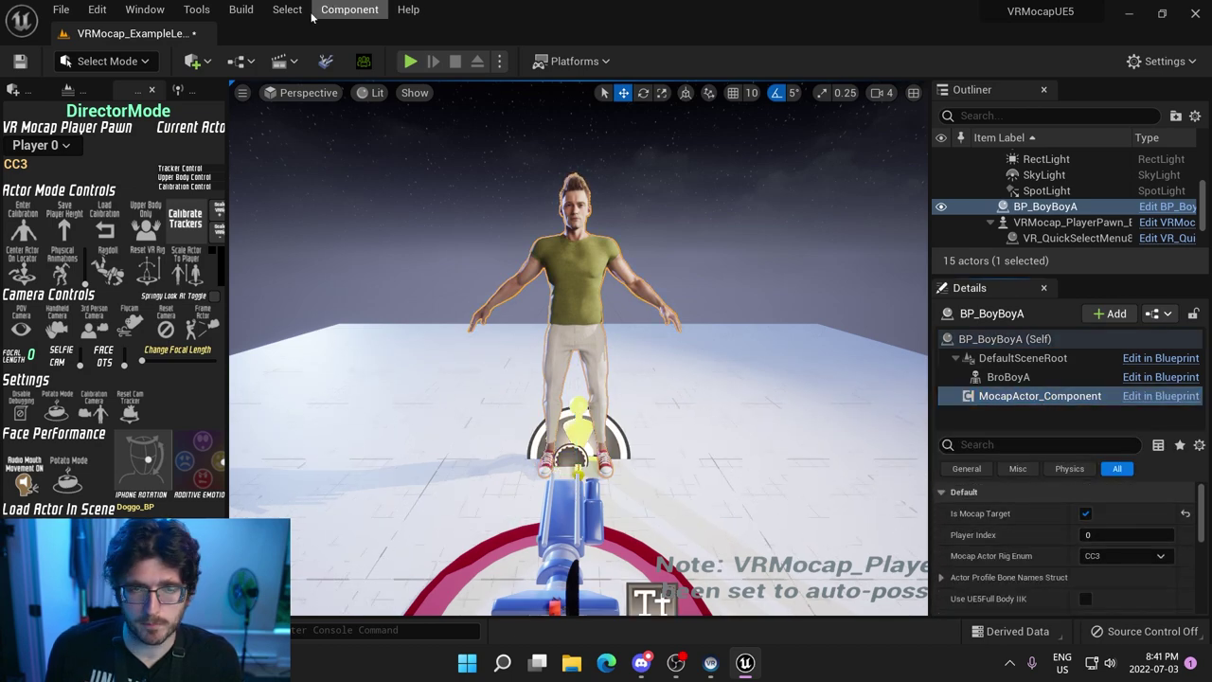
Play the level and drag the iPhone Rotation widget down to tilt BP_BoyBoyA's head back.
left_click(410, 60)
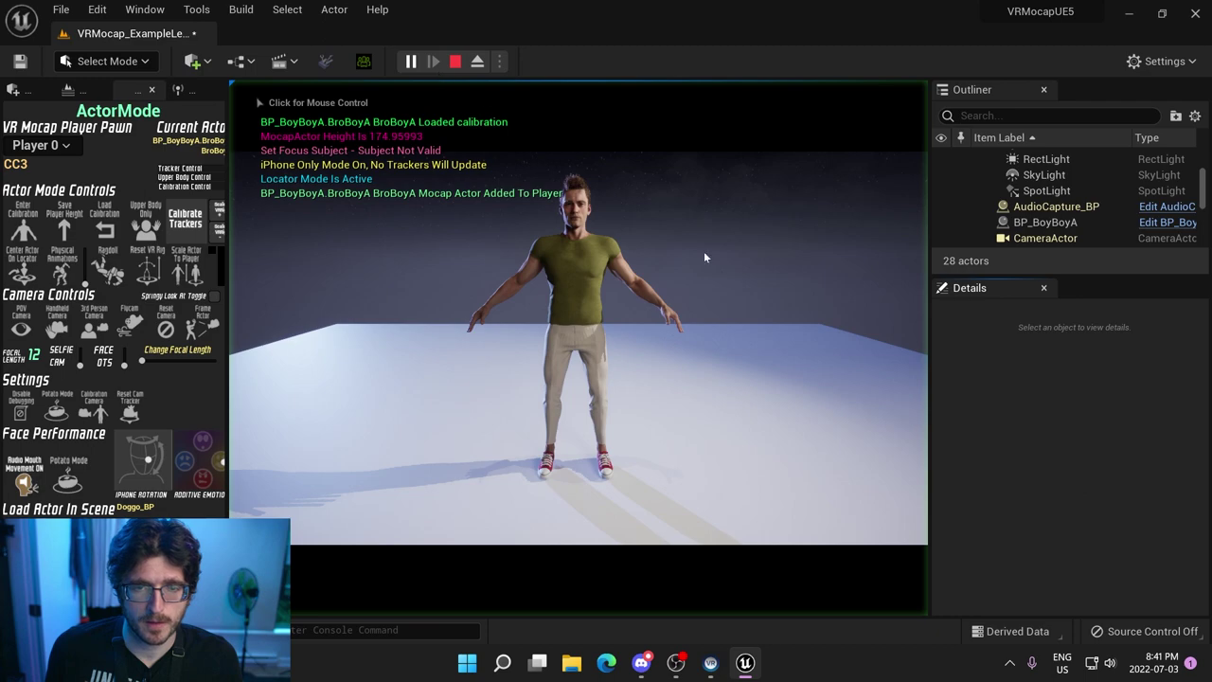
left_click(617, 299)
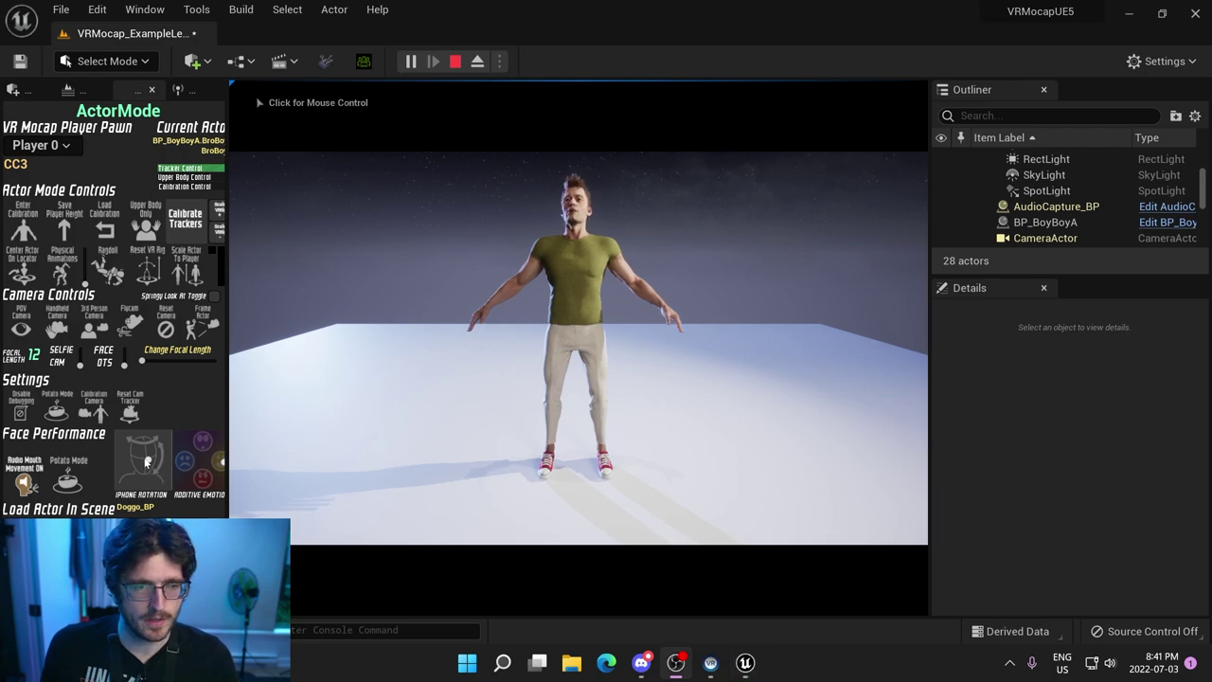
mouse_move(147, 462)
left_mouse_down()
mouse_move(148, 483)
mouse_move(146, 455)
left_mouse_up()
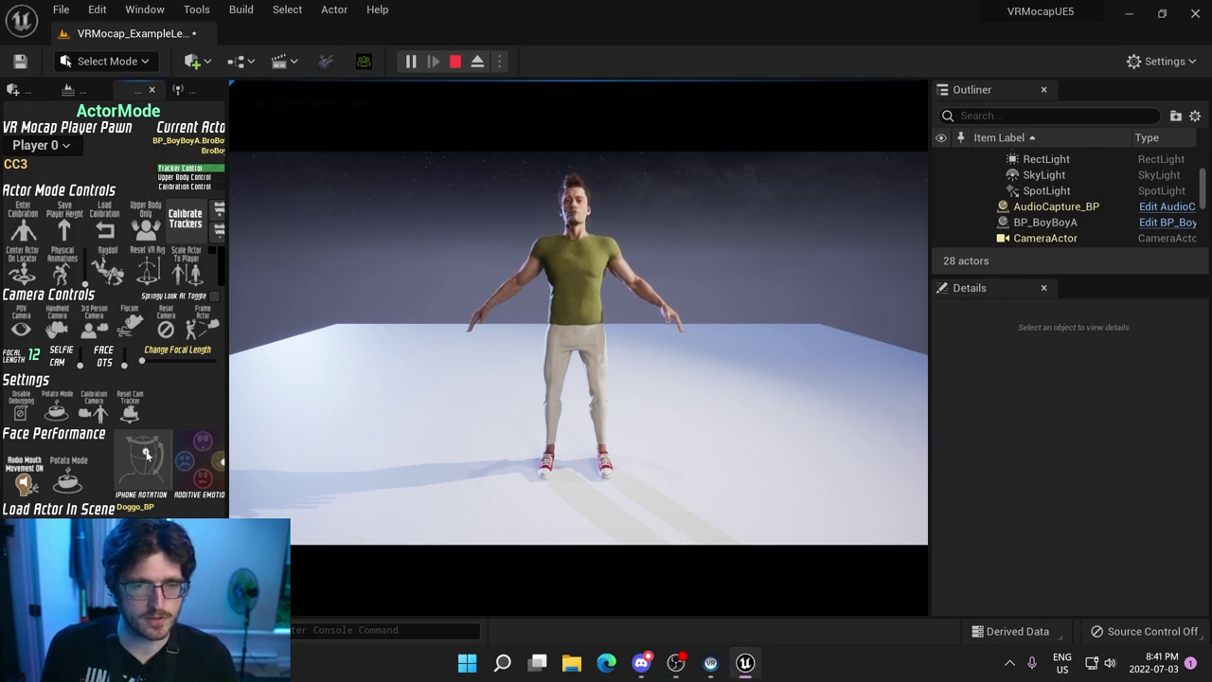